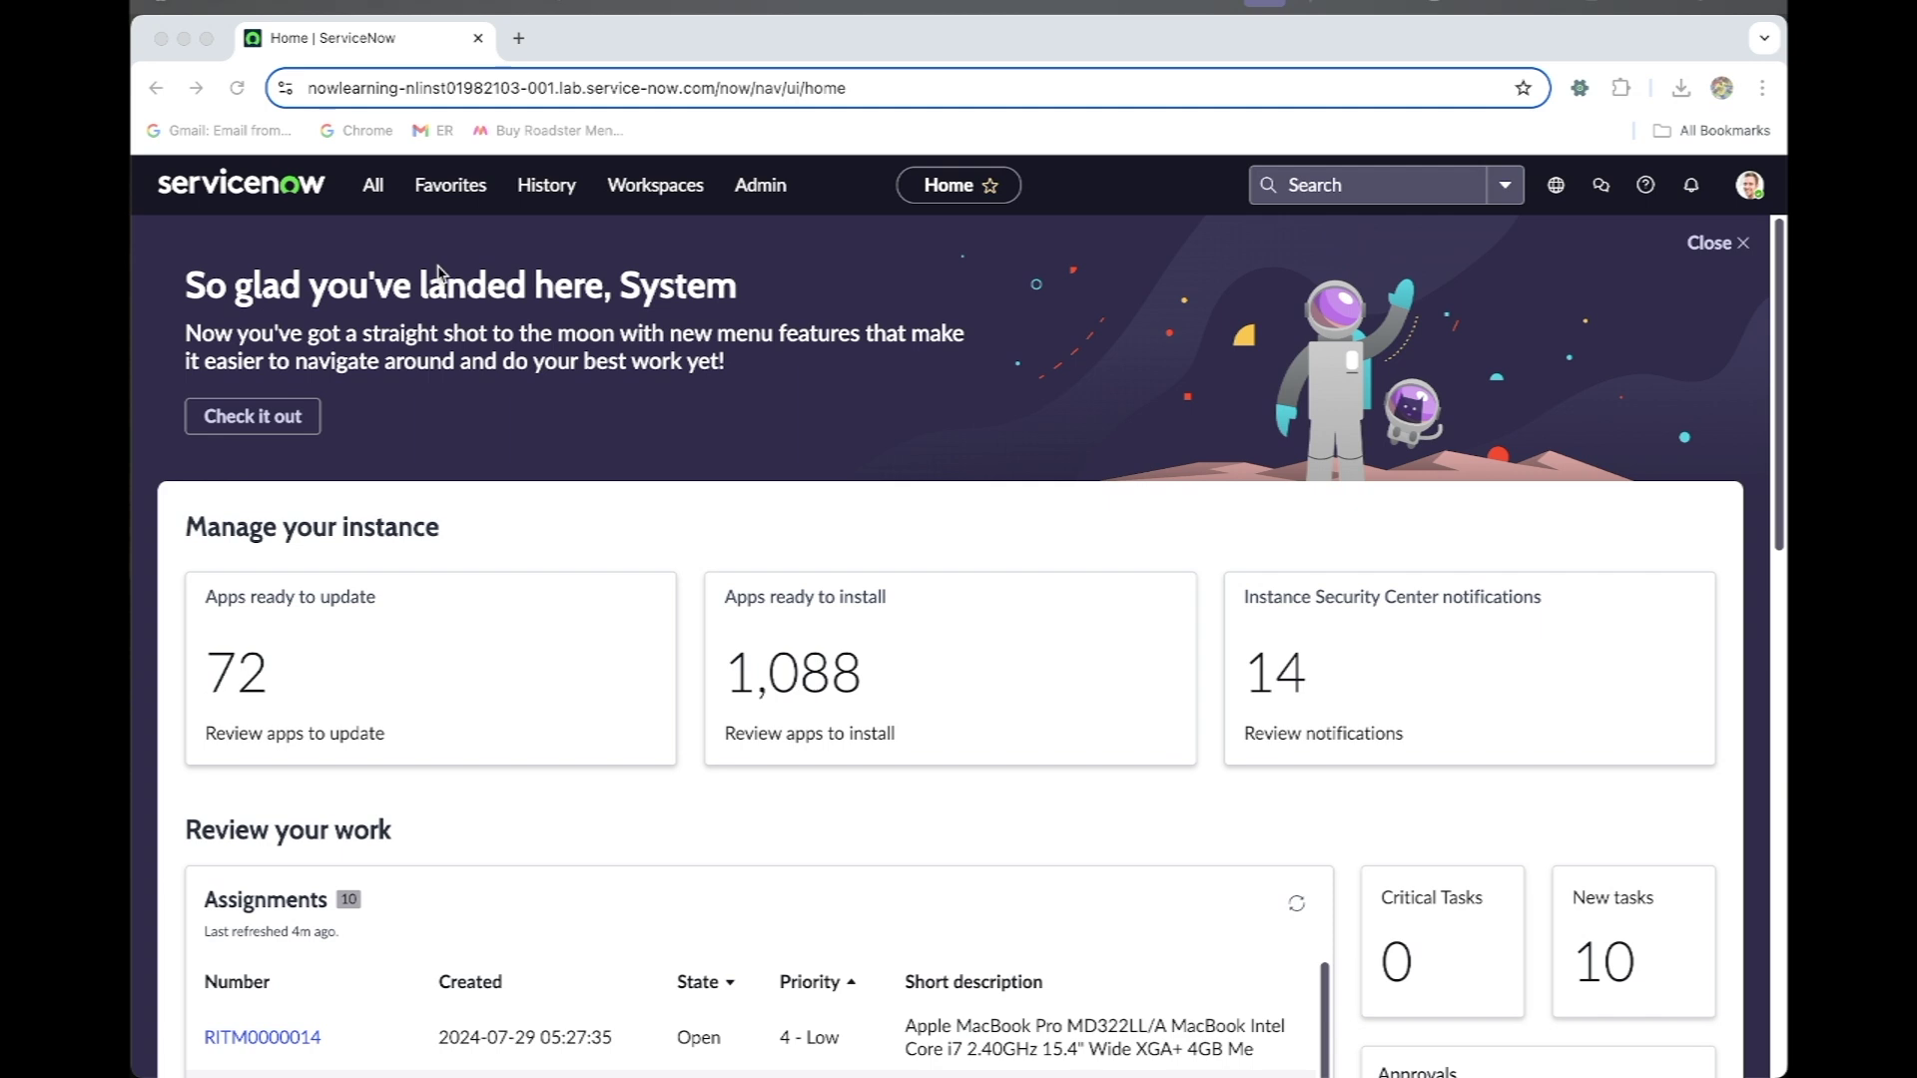
Find the Windows server list under Configuration by filtering for "windows", and open it in a new tab
left_click(383, 192)
left_click(375, 186)
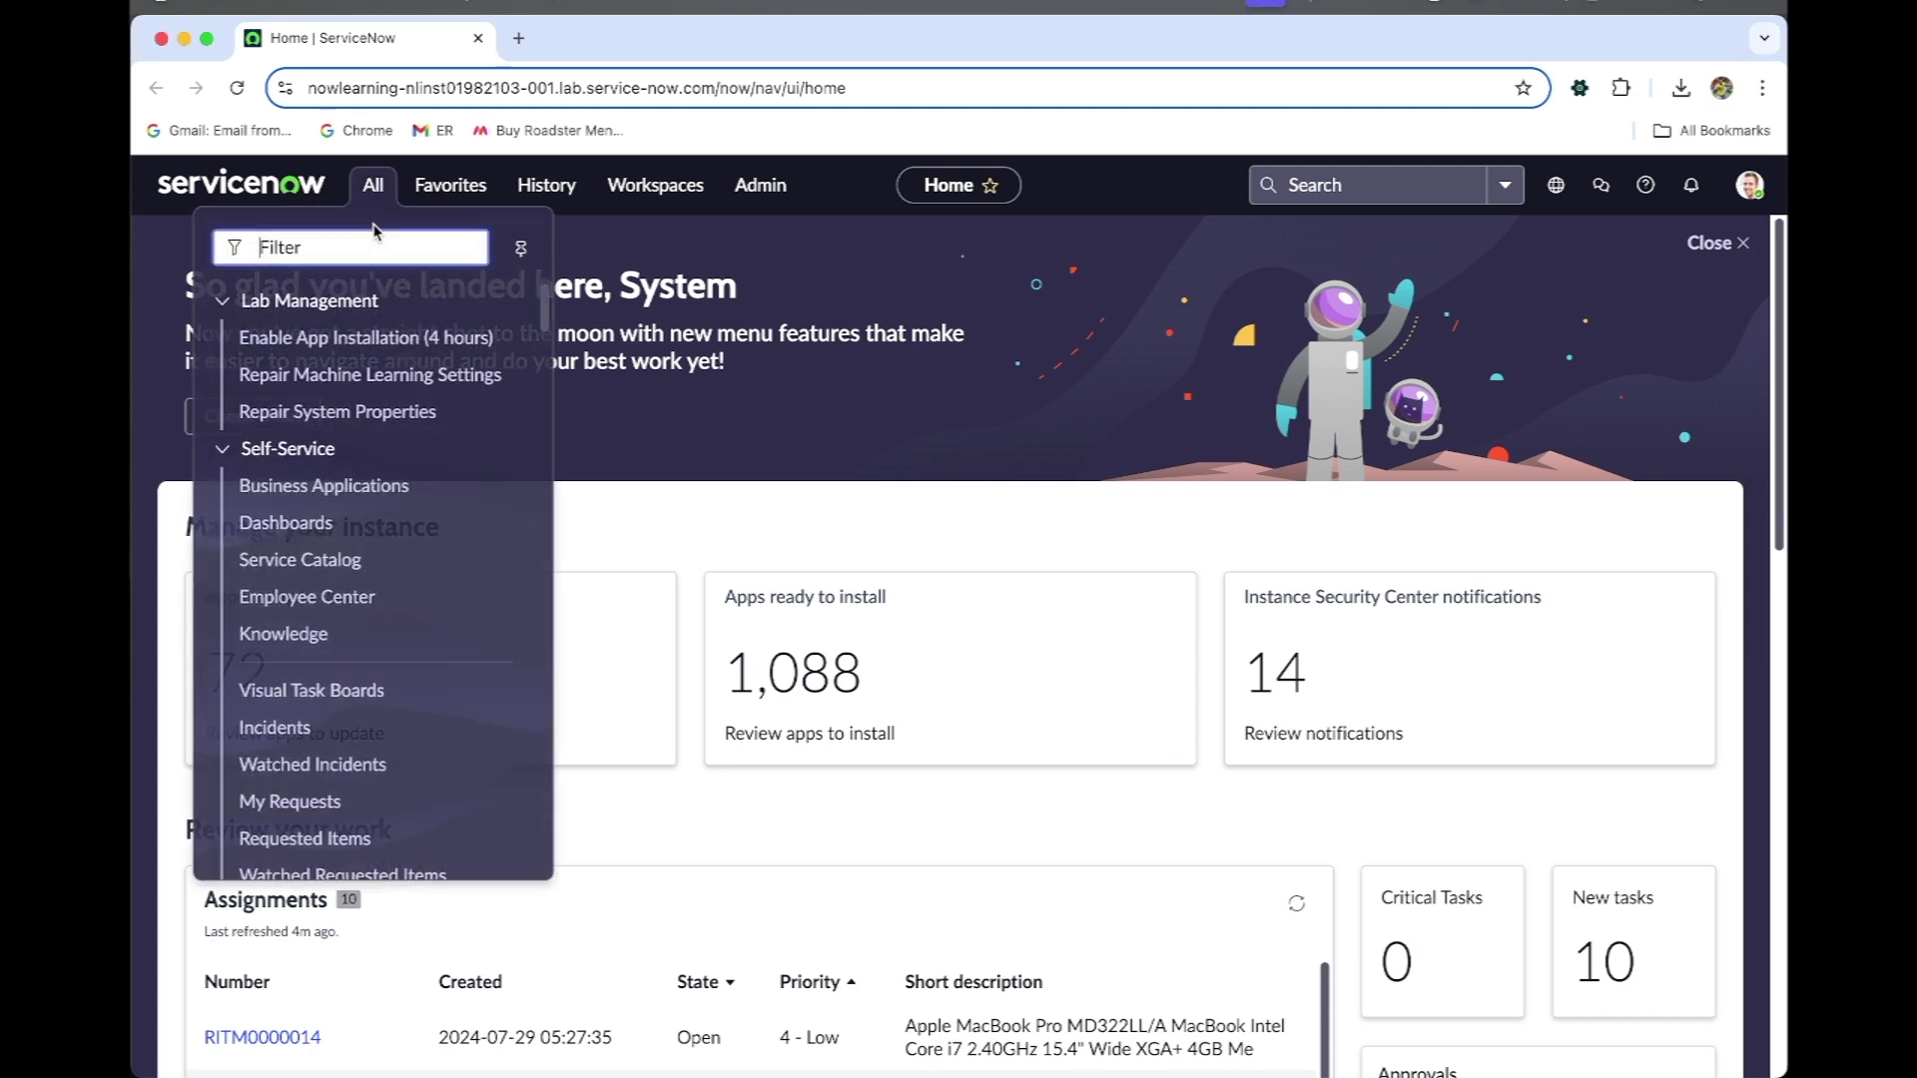
type("win")
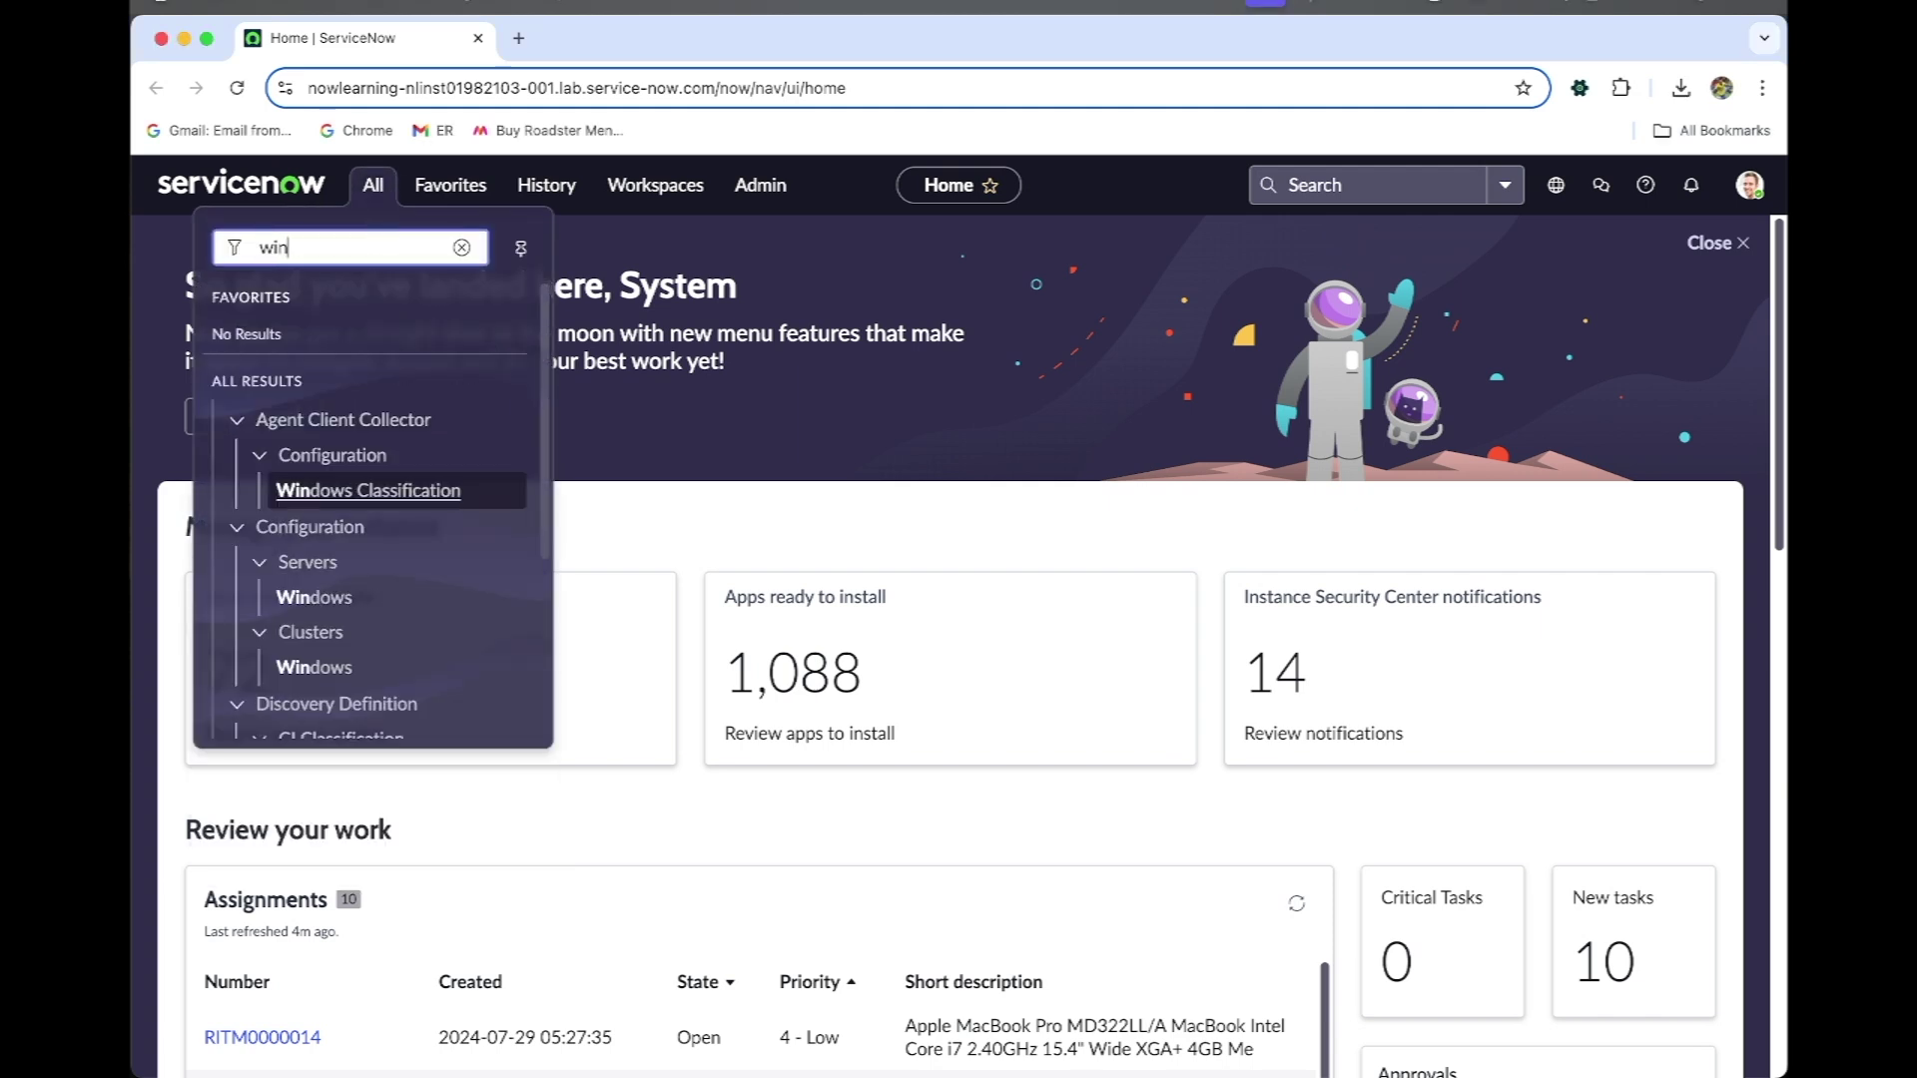
type("dows")
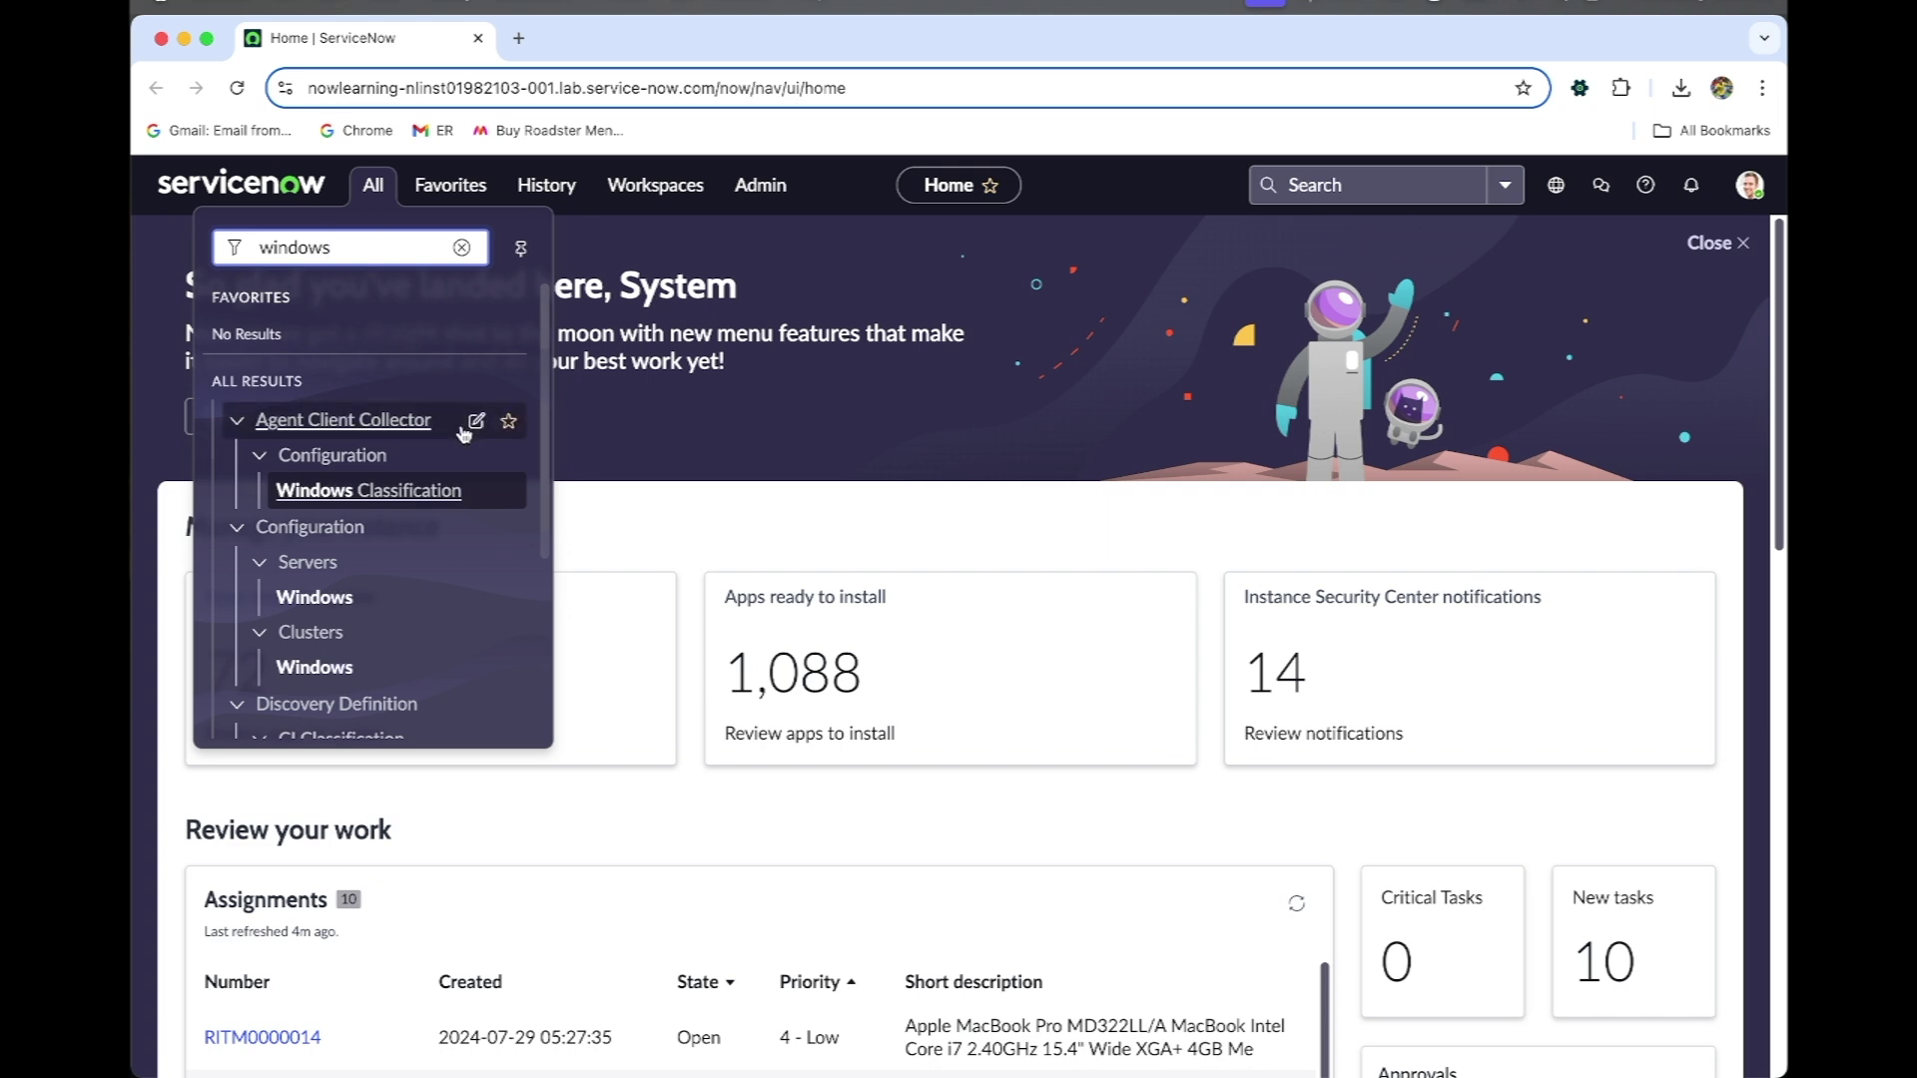
left_click(320, 599, "super")
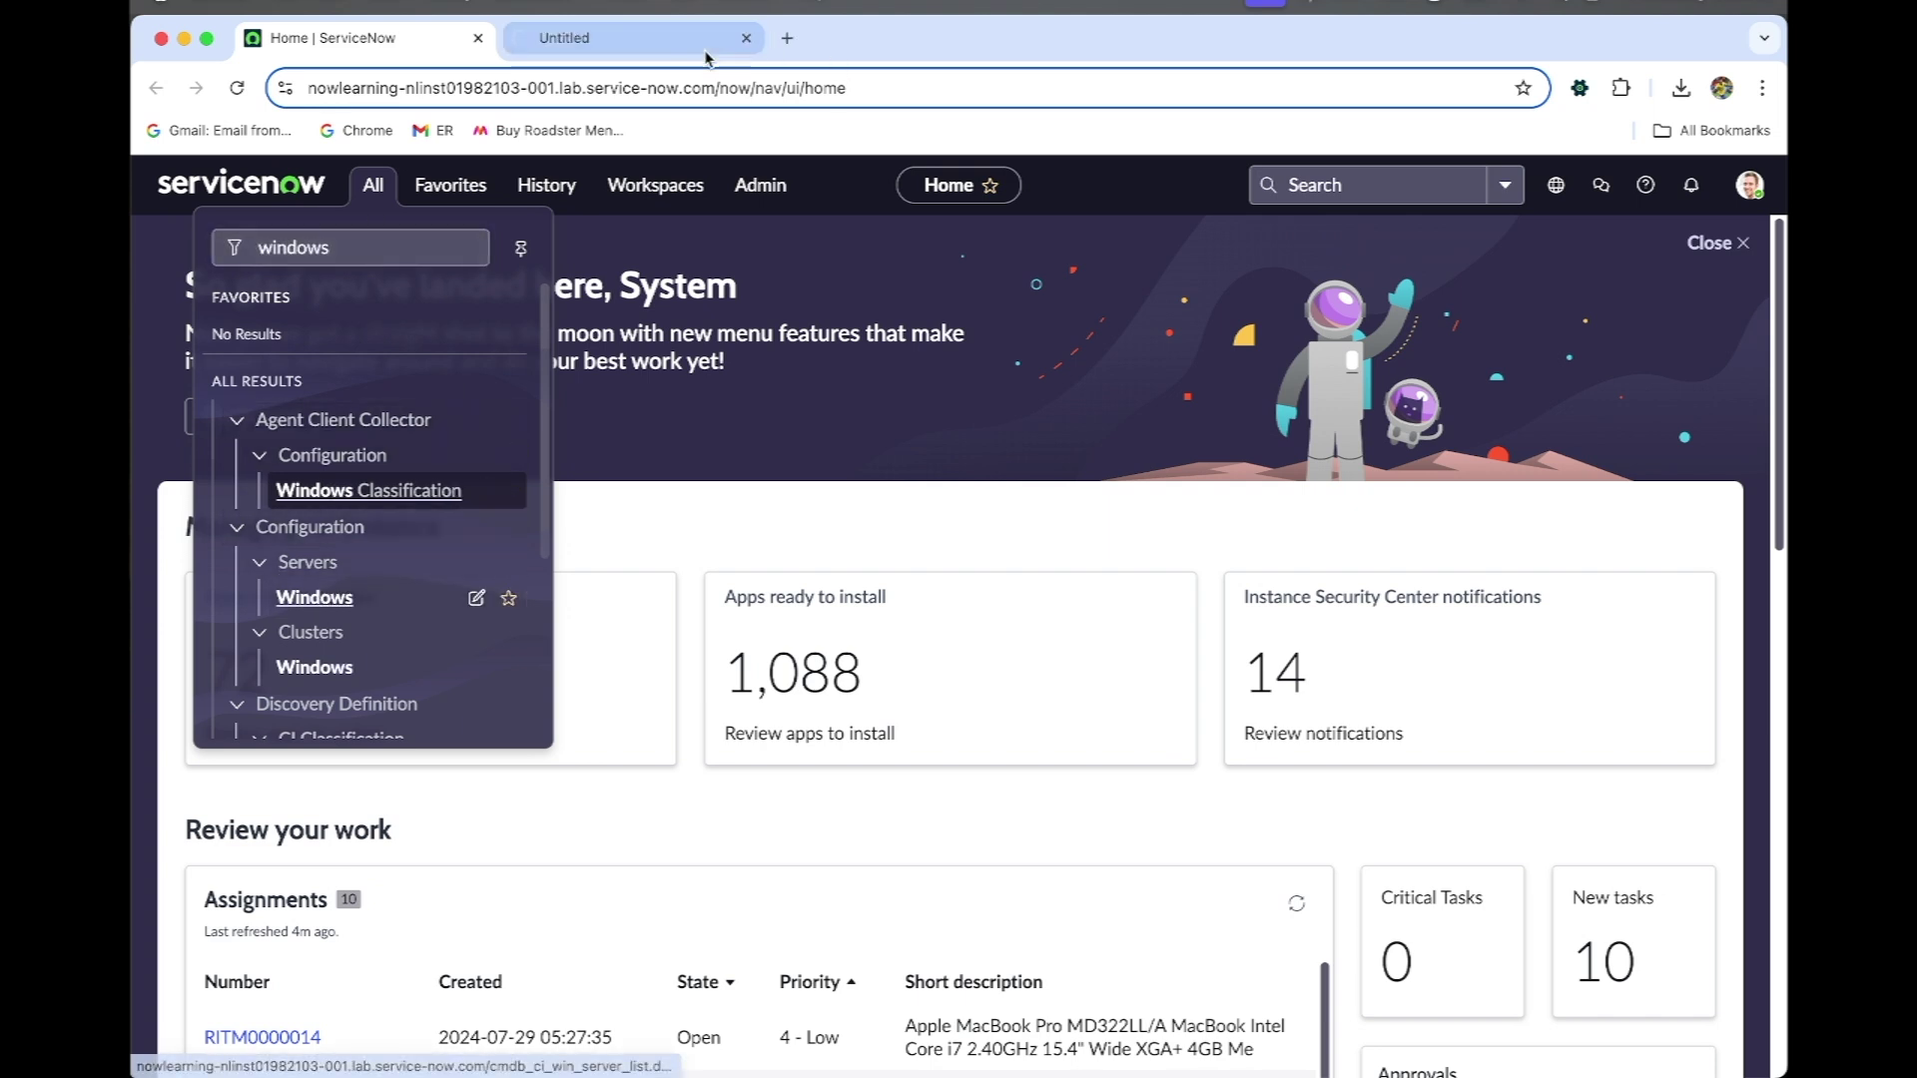
left_click(682, 45)
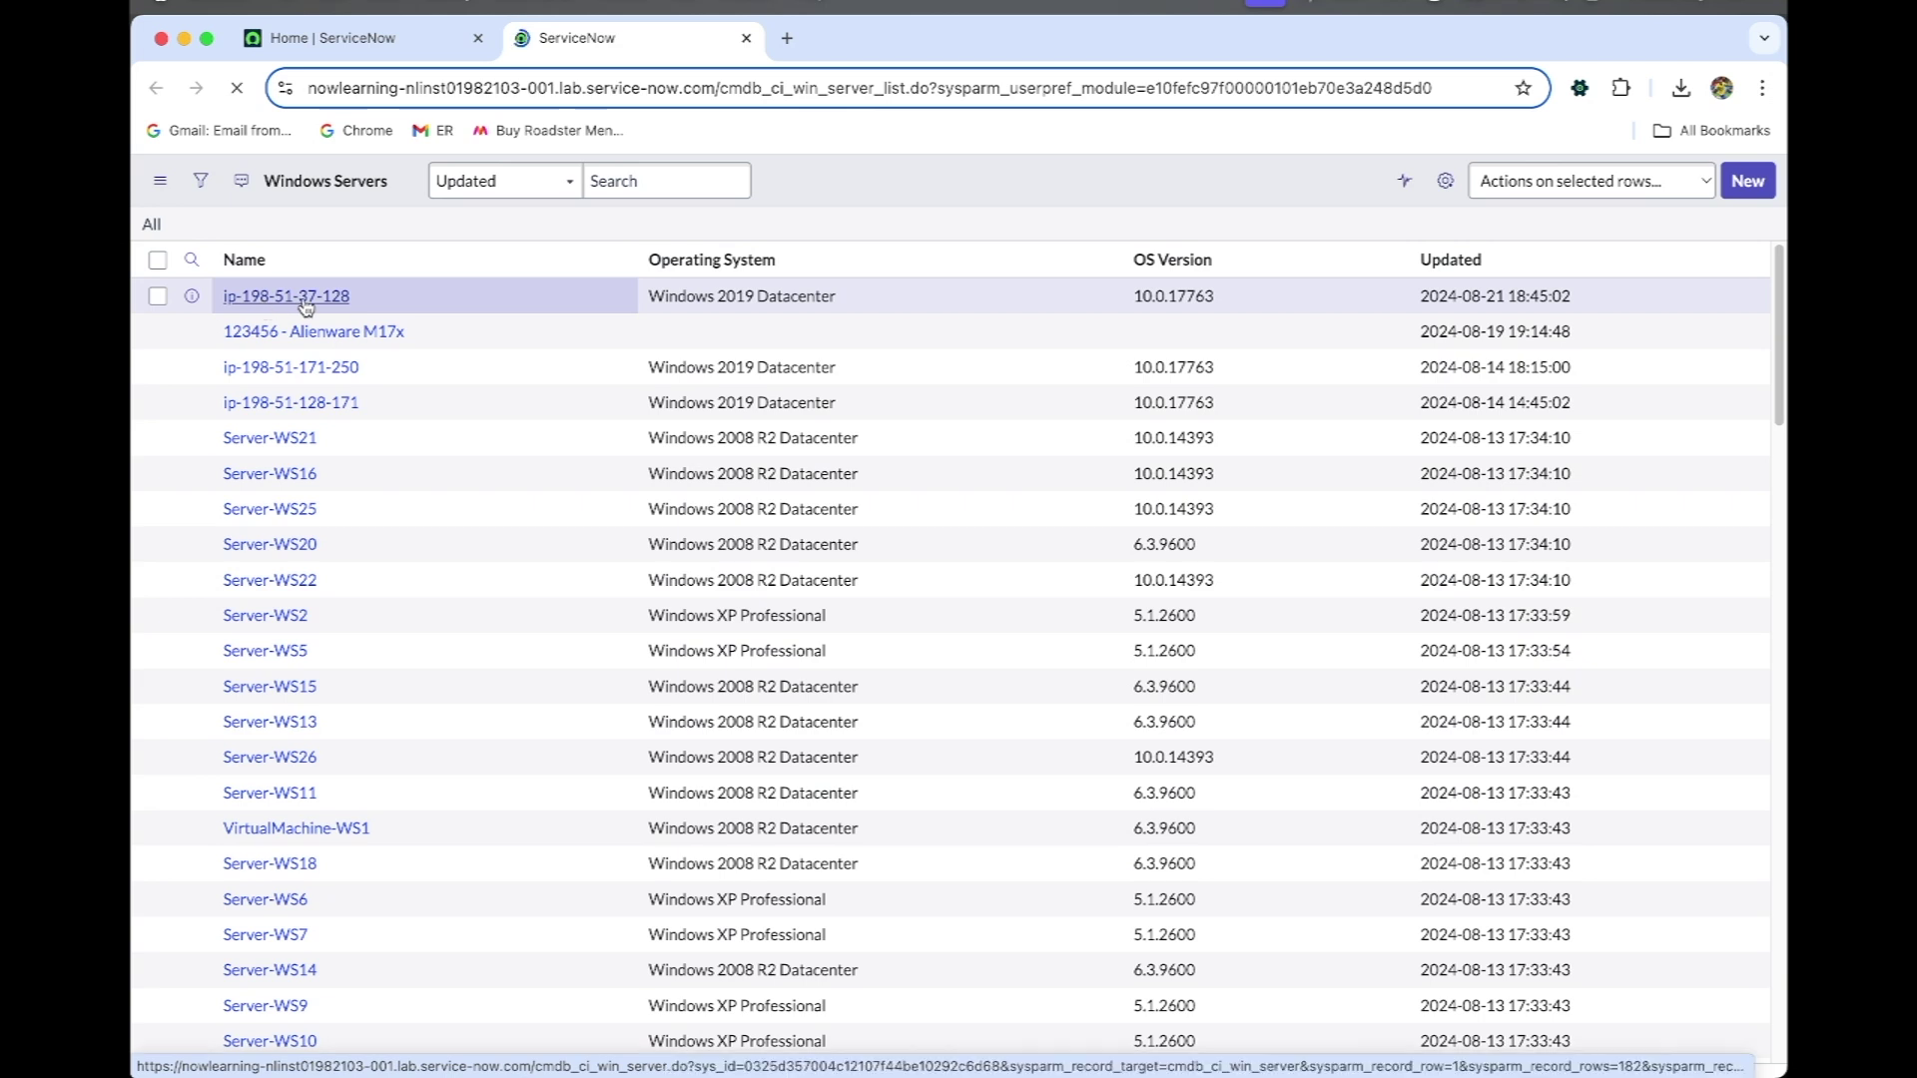
left_click(265, 298, "super")
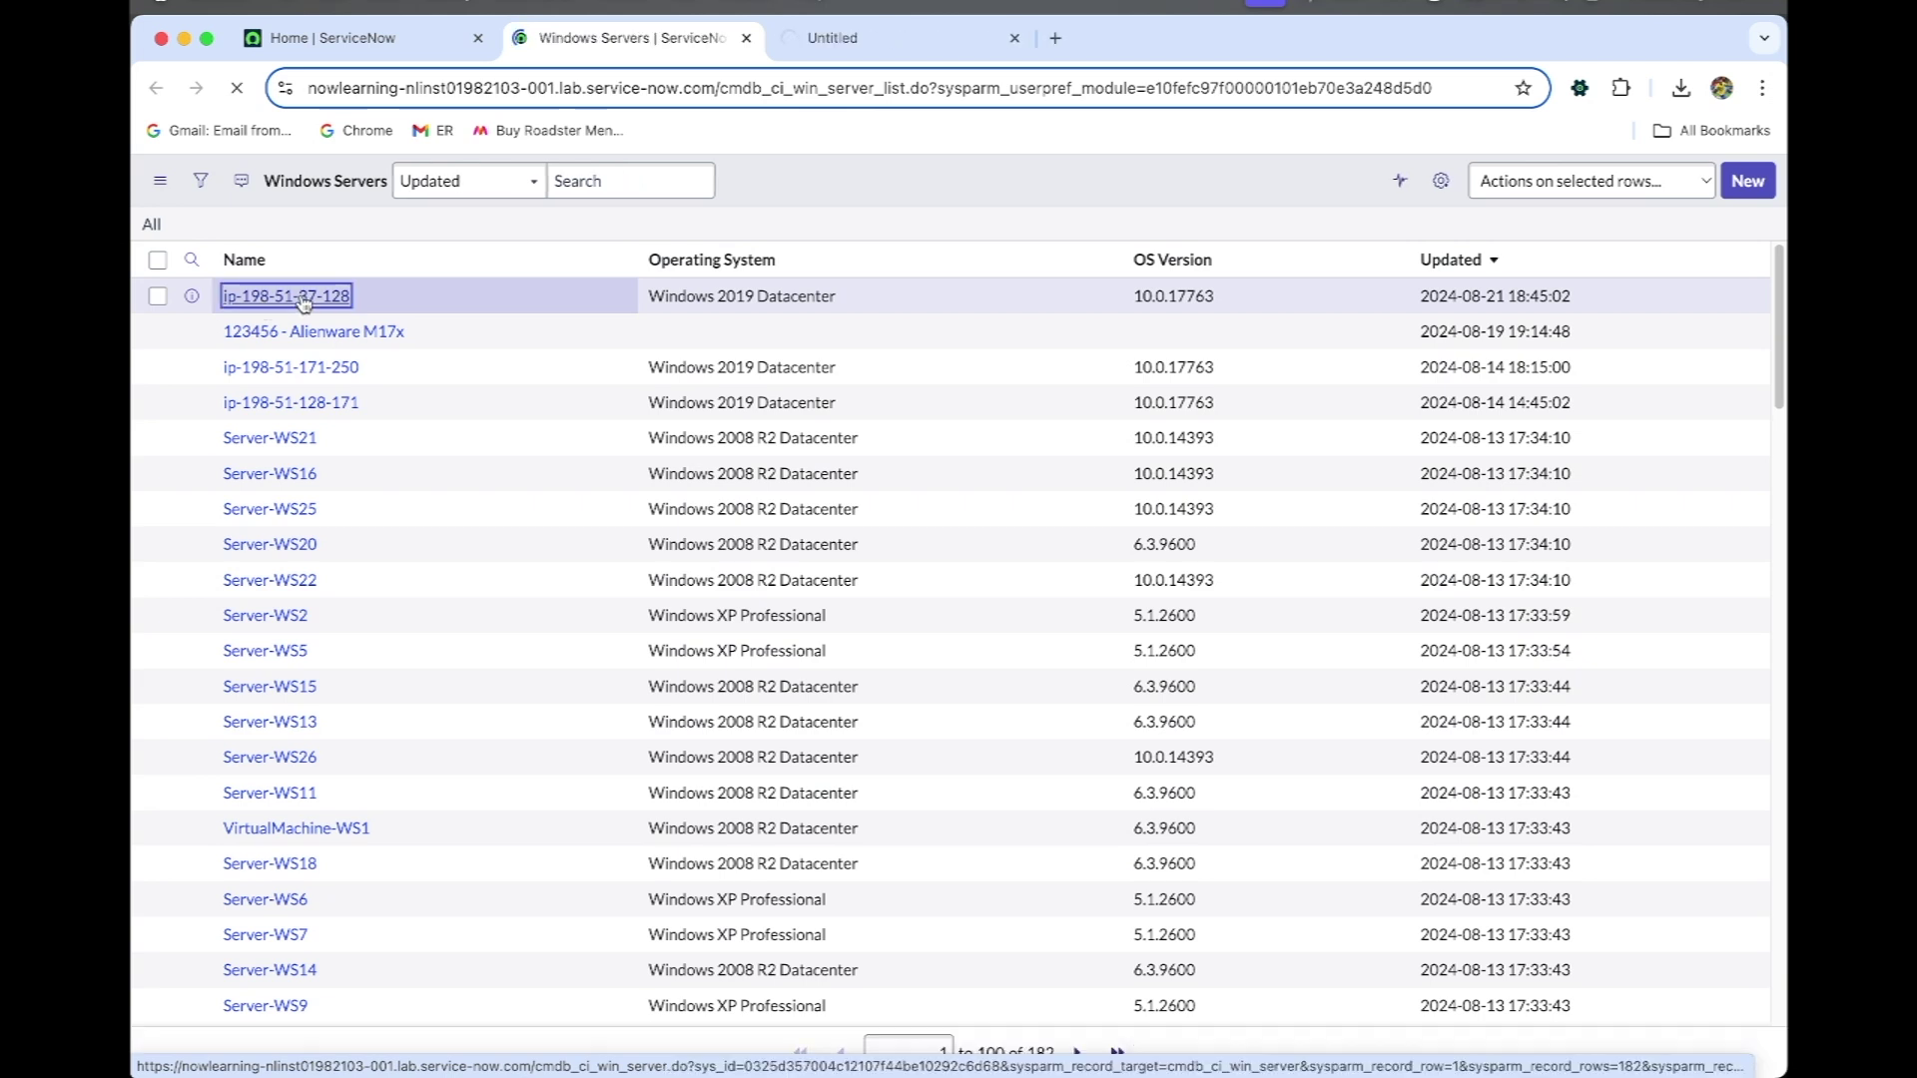
left_click(847, 60)
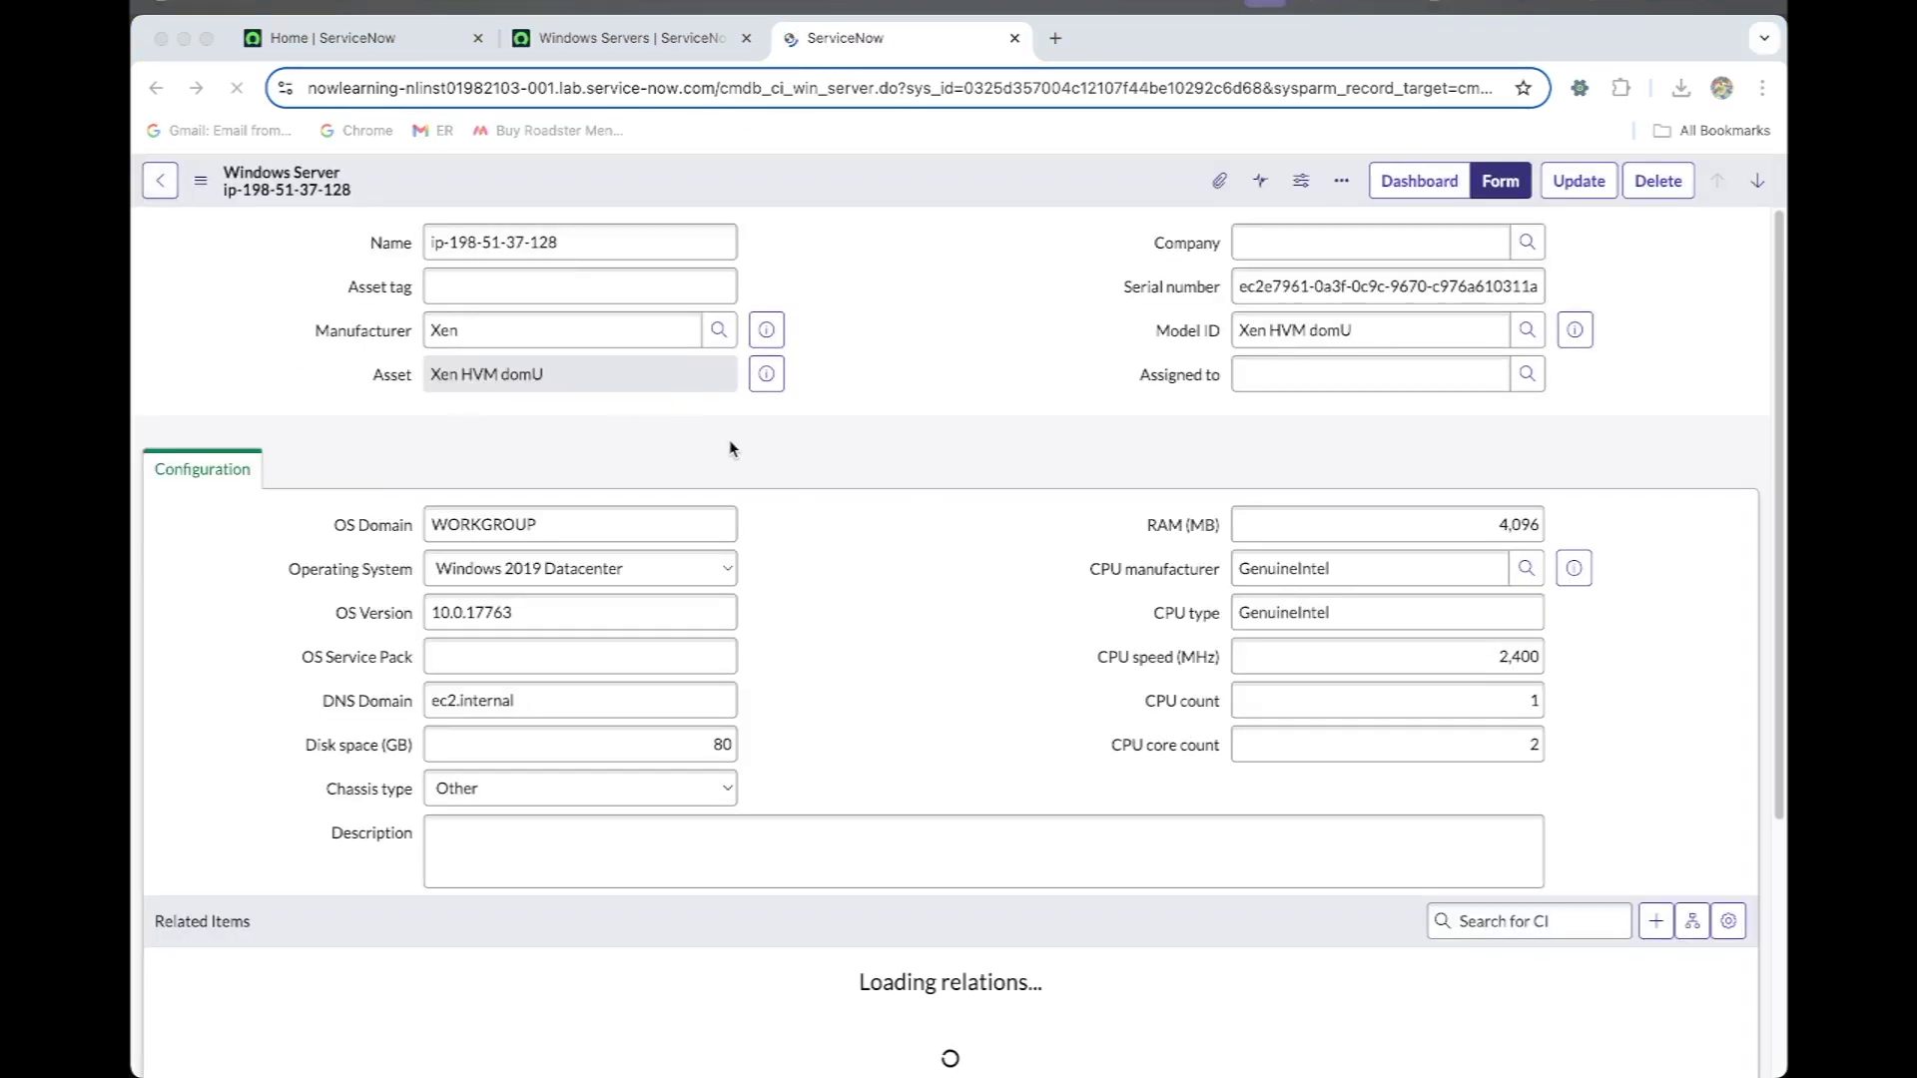
scroll(713, 443, "down", 2)
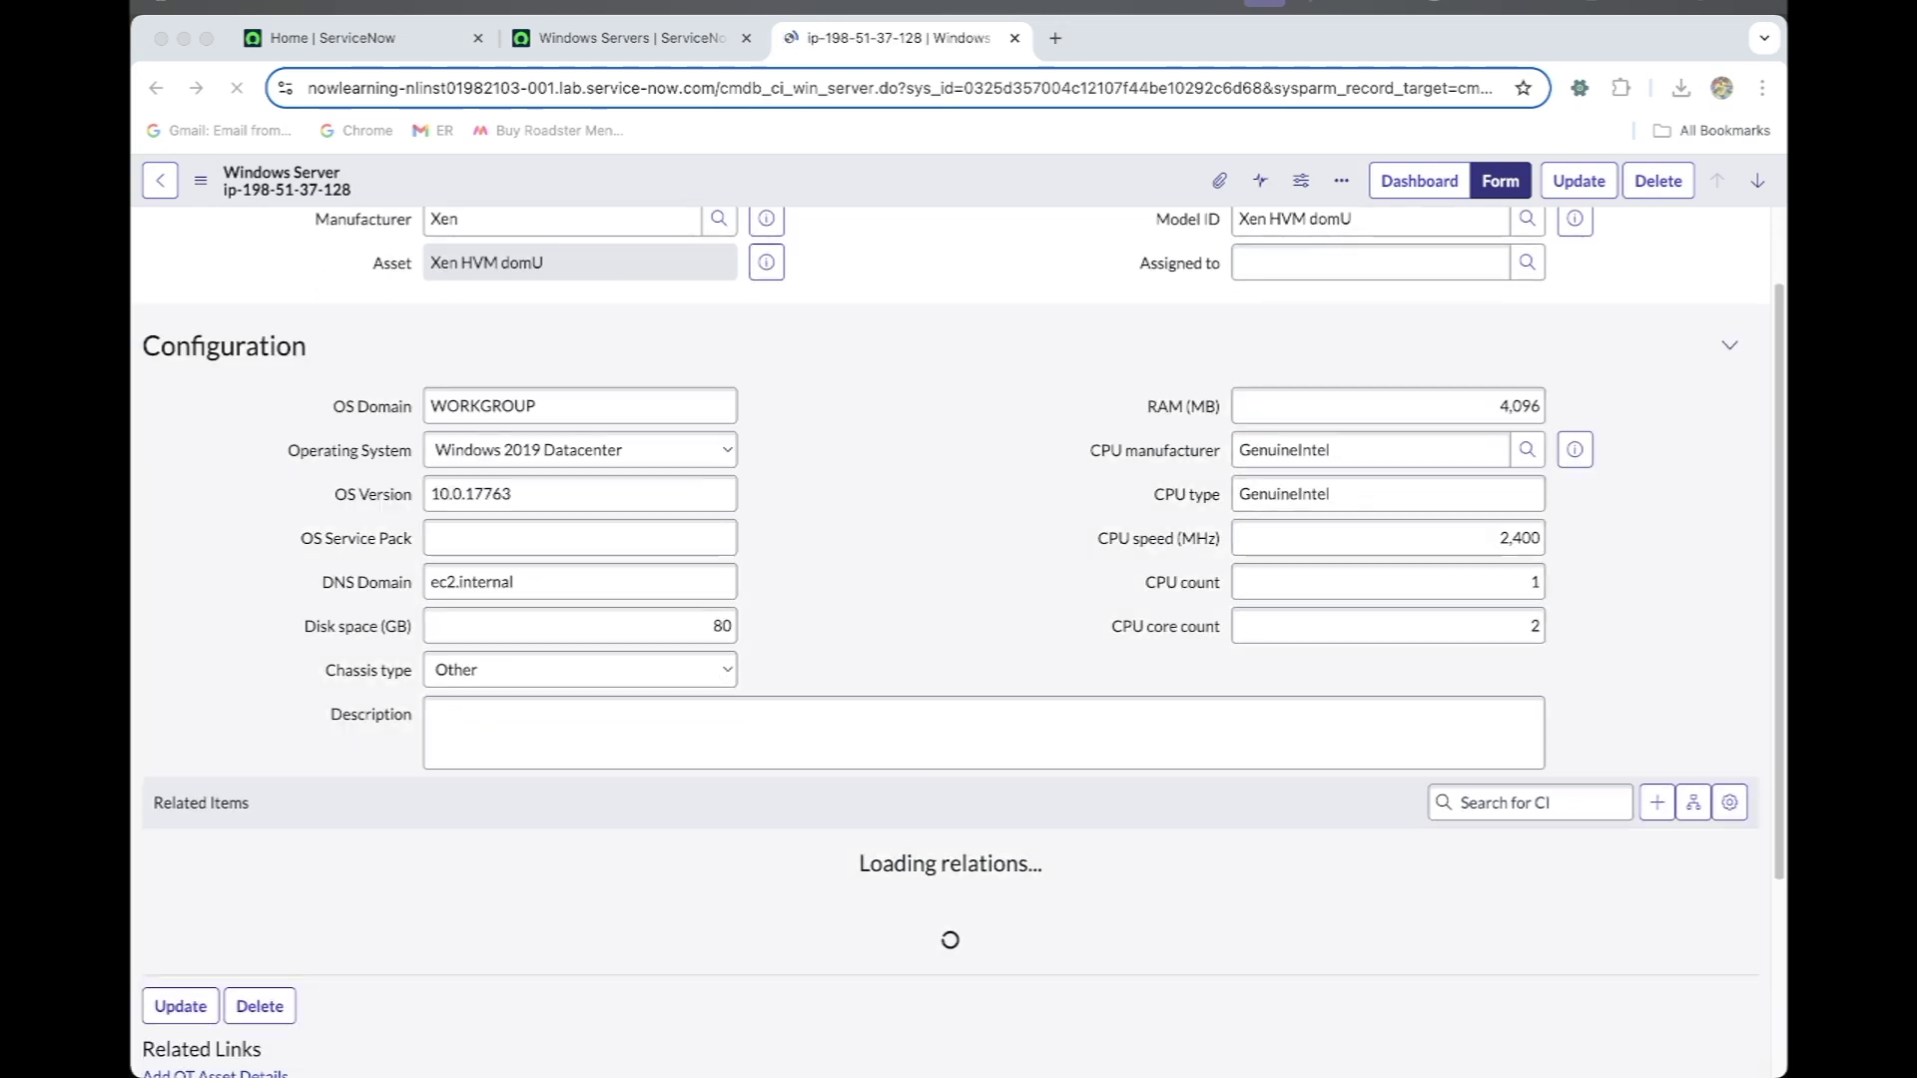
right_click(904, 183)
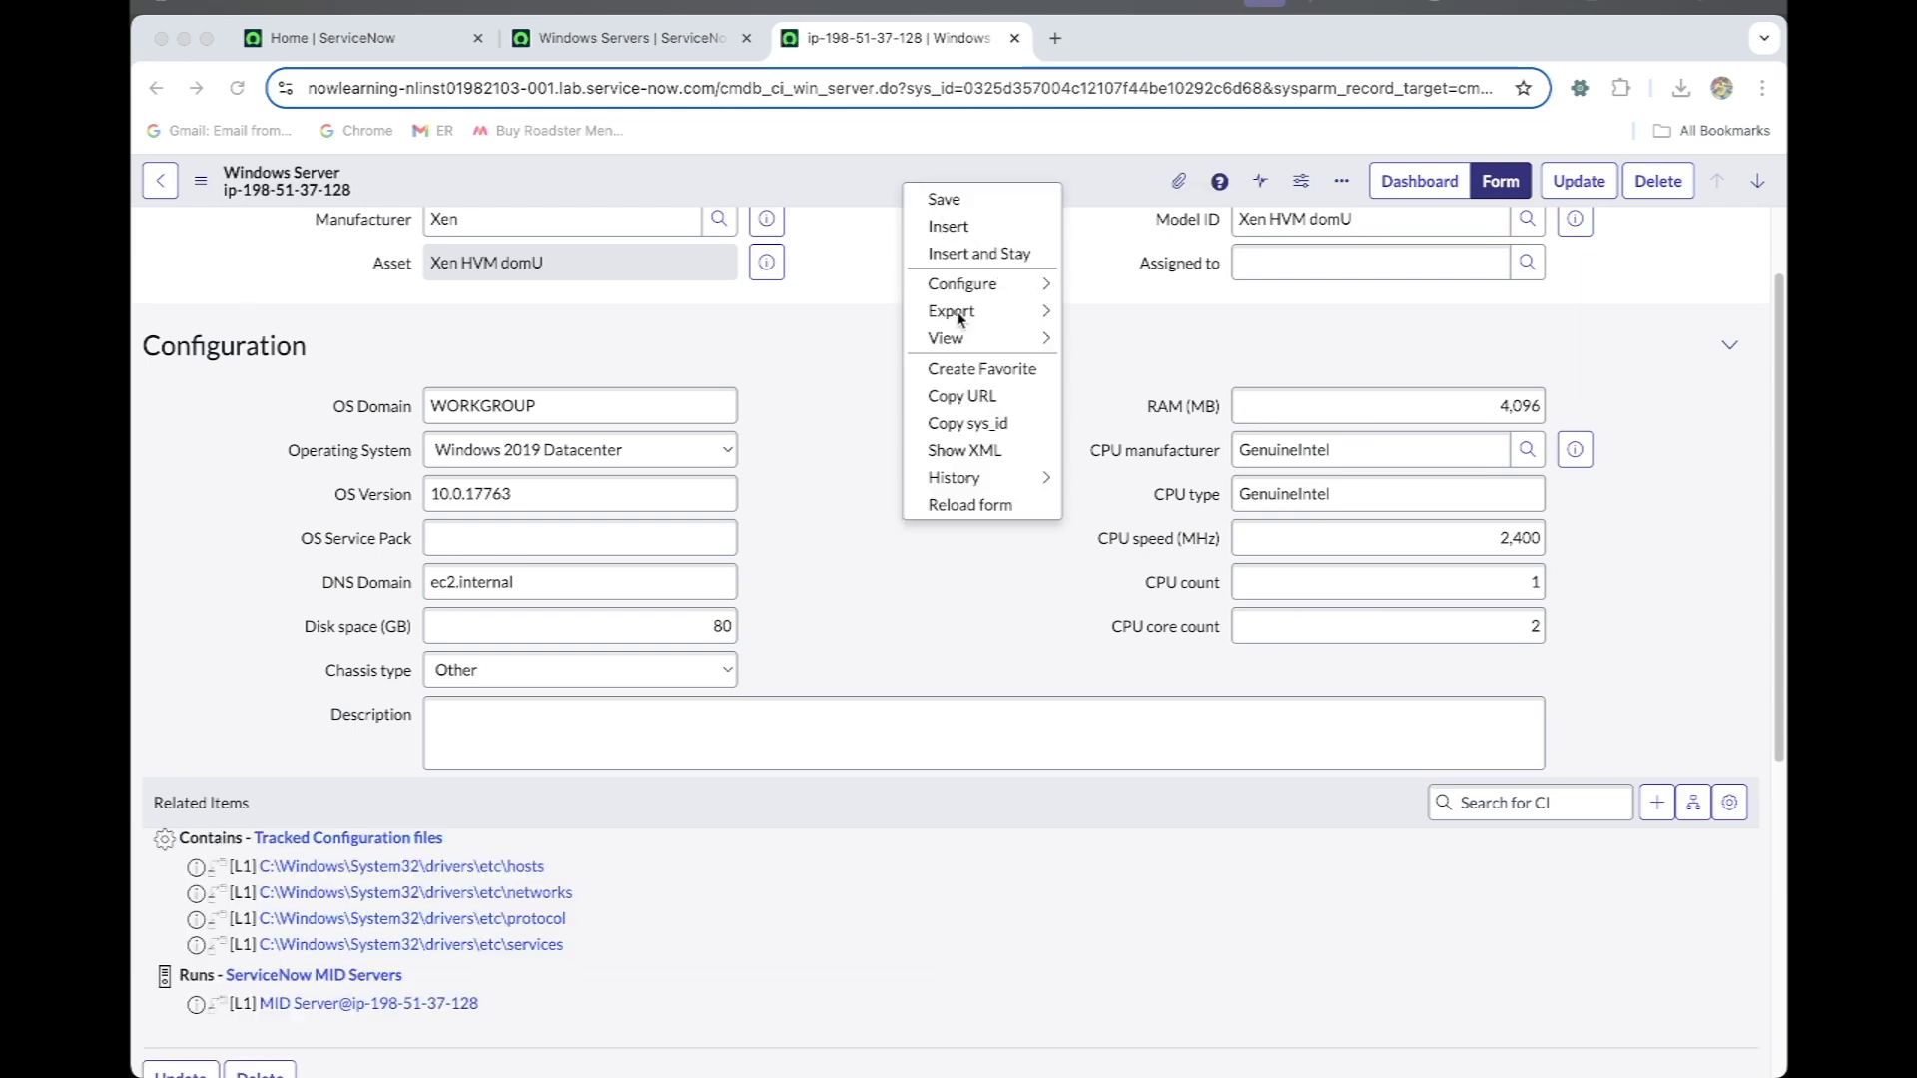
mouse_move(992, 288)
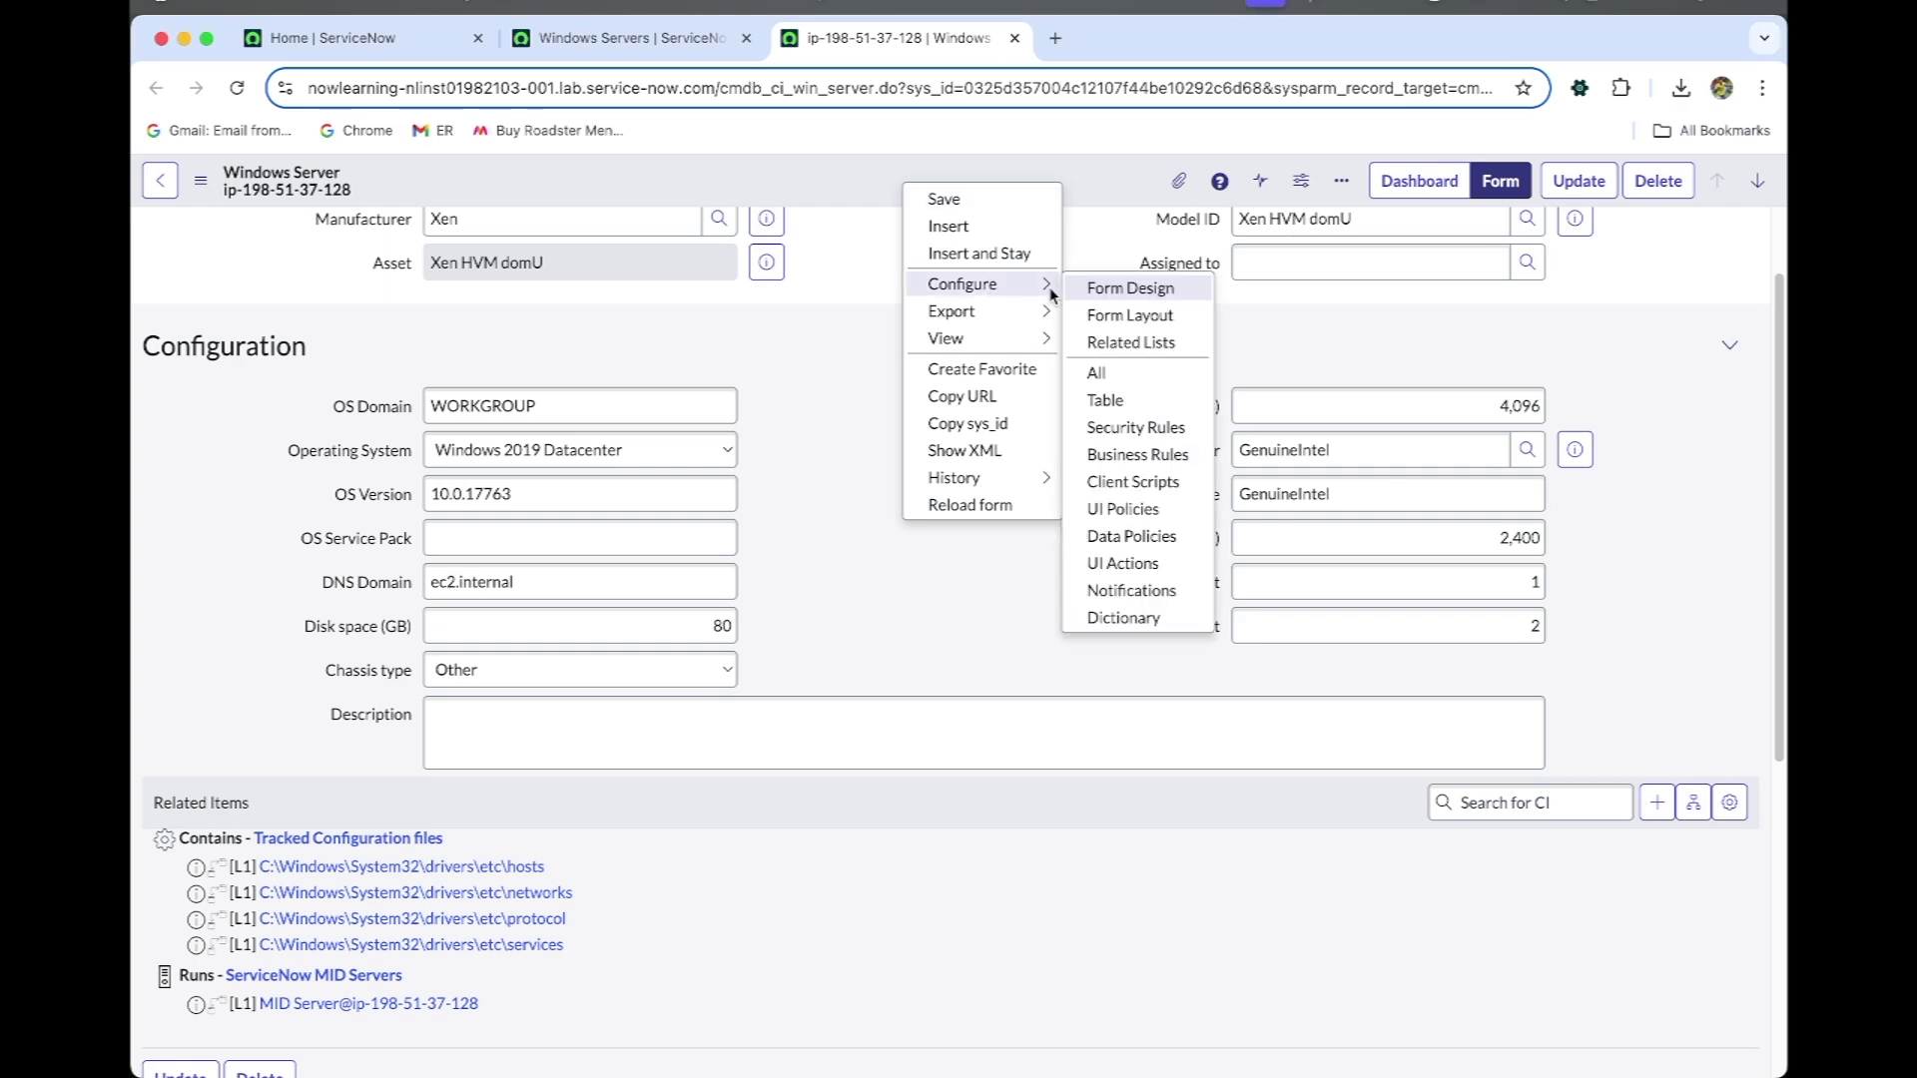
left_click(1144, 317)
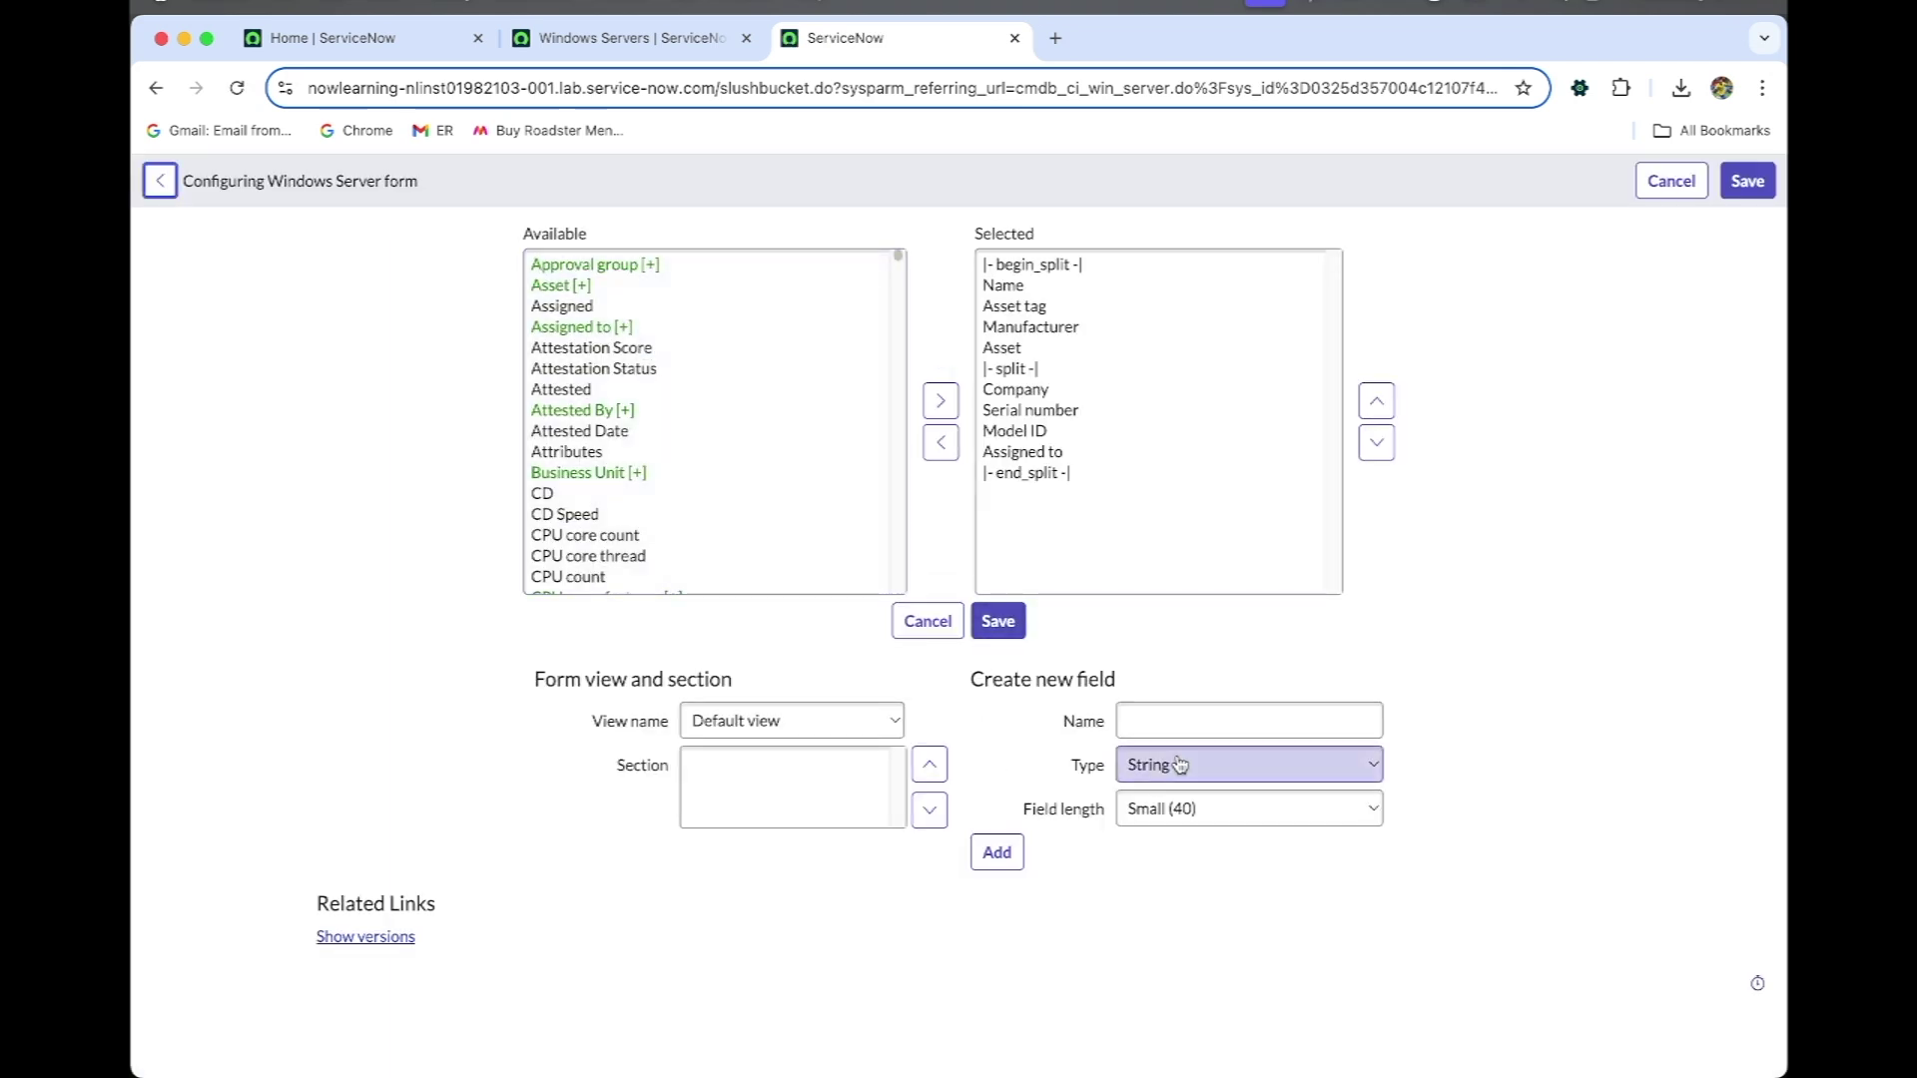
Add a new String field named "BIOS Date" to the Windows Server form section
left_click(1181, 732)
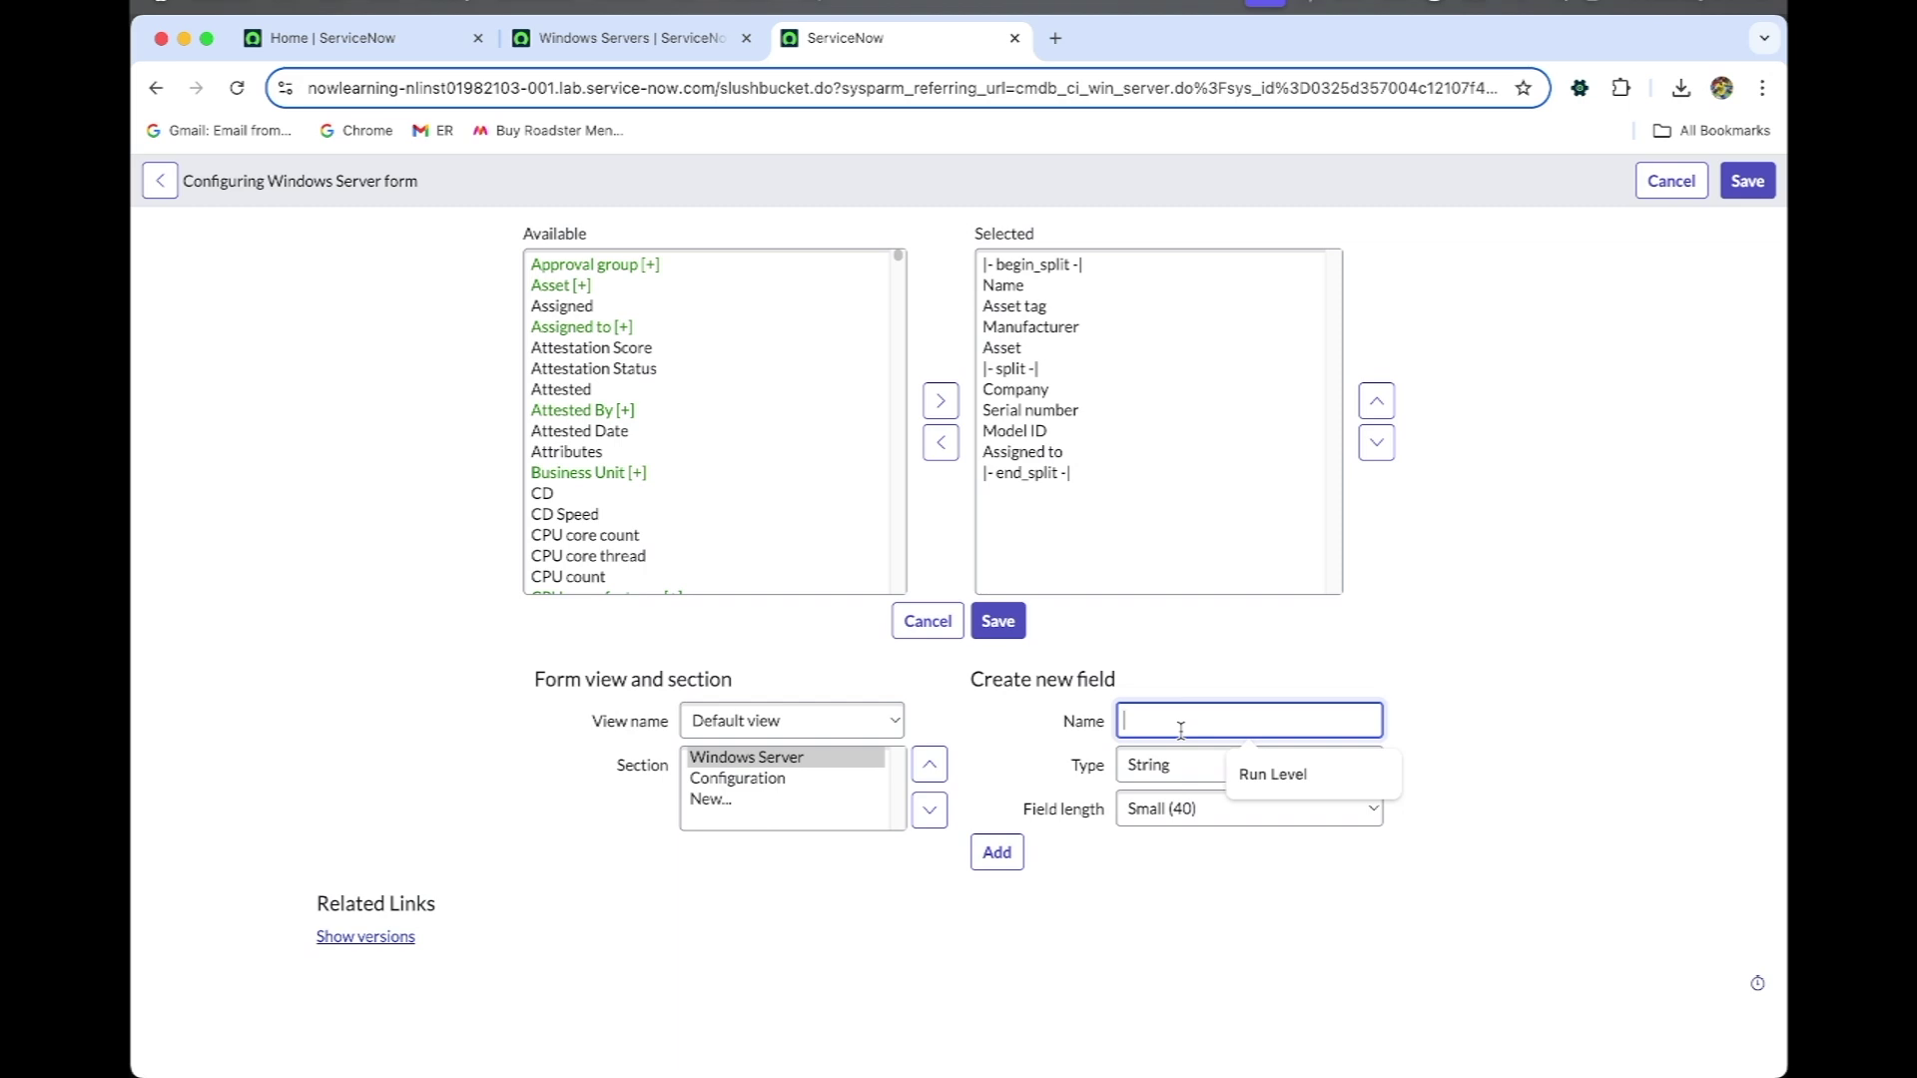
type("BI")
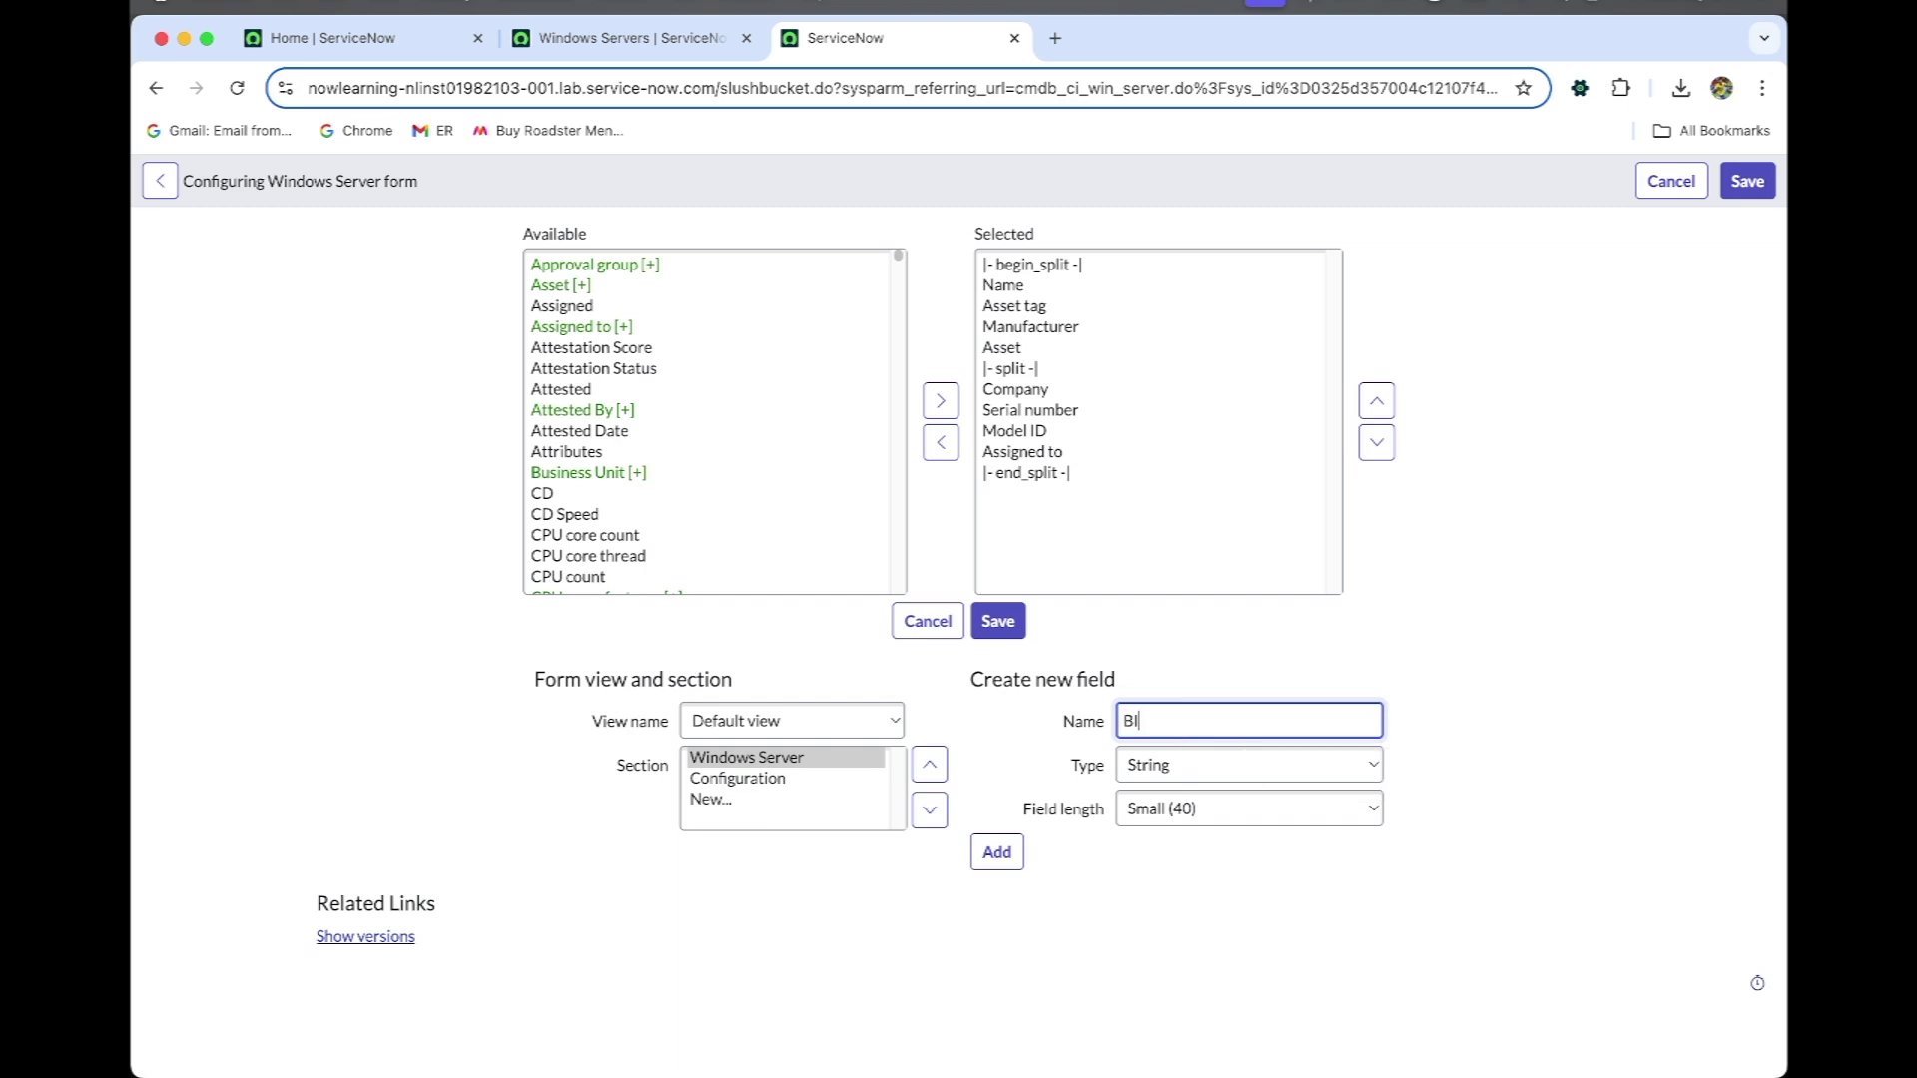
type("OS Date")
left_click(1009, 852)
Move BIOS Date up to directly below Asset in the selected fields and save the form layout
left_click(1038, 499)
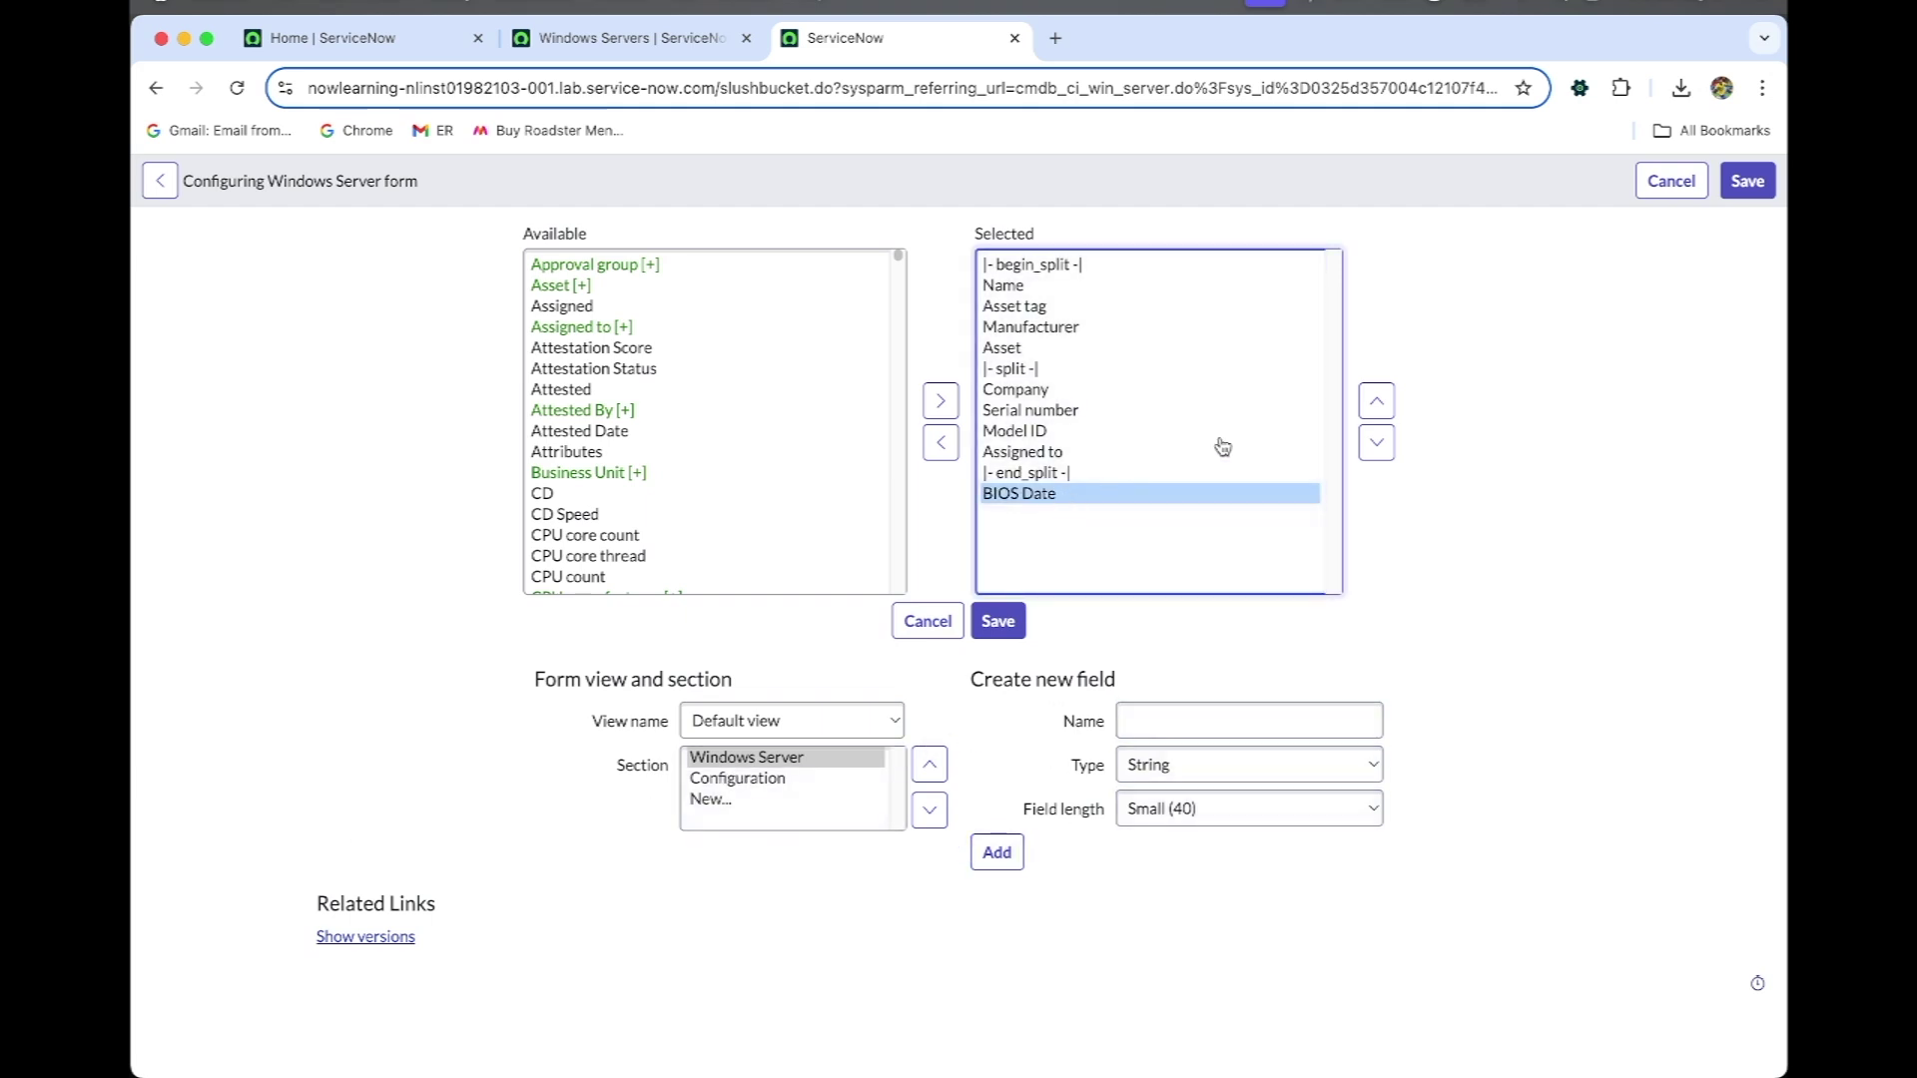
left_click(1380, 399)
left_click(1380, 399)
left_click(1379, 399)
left_click(1379, 399)
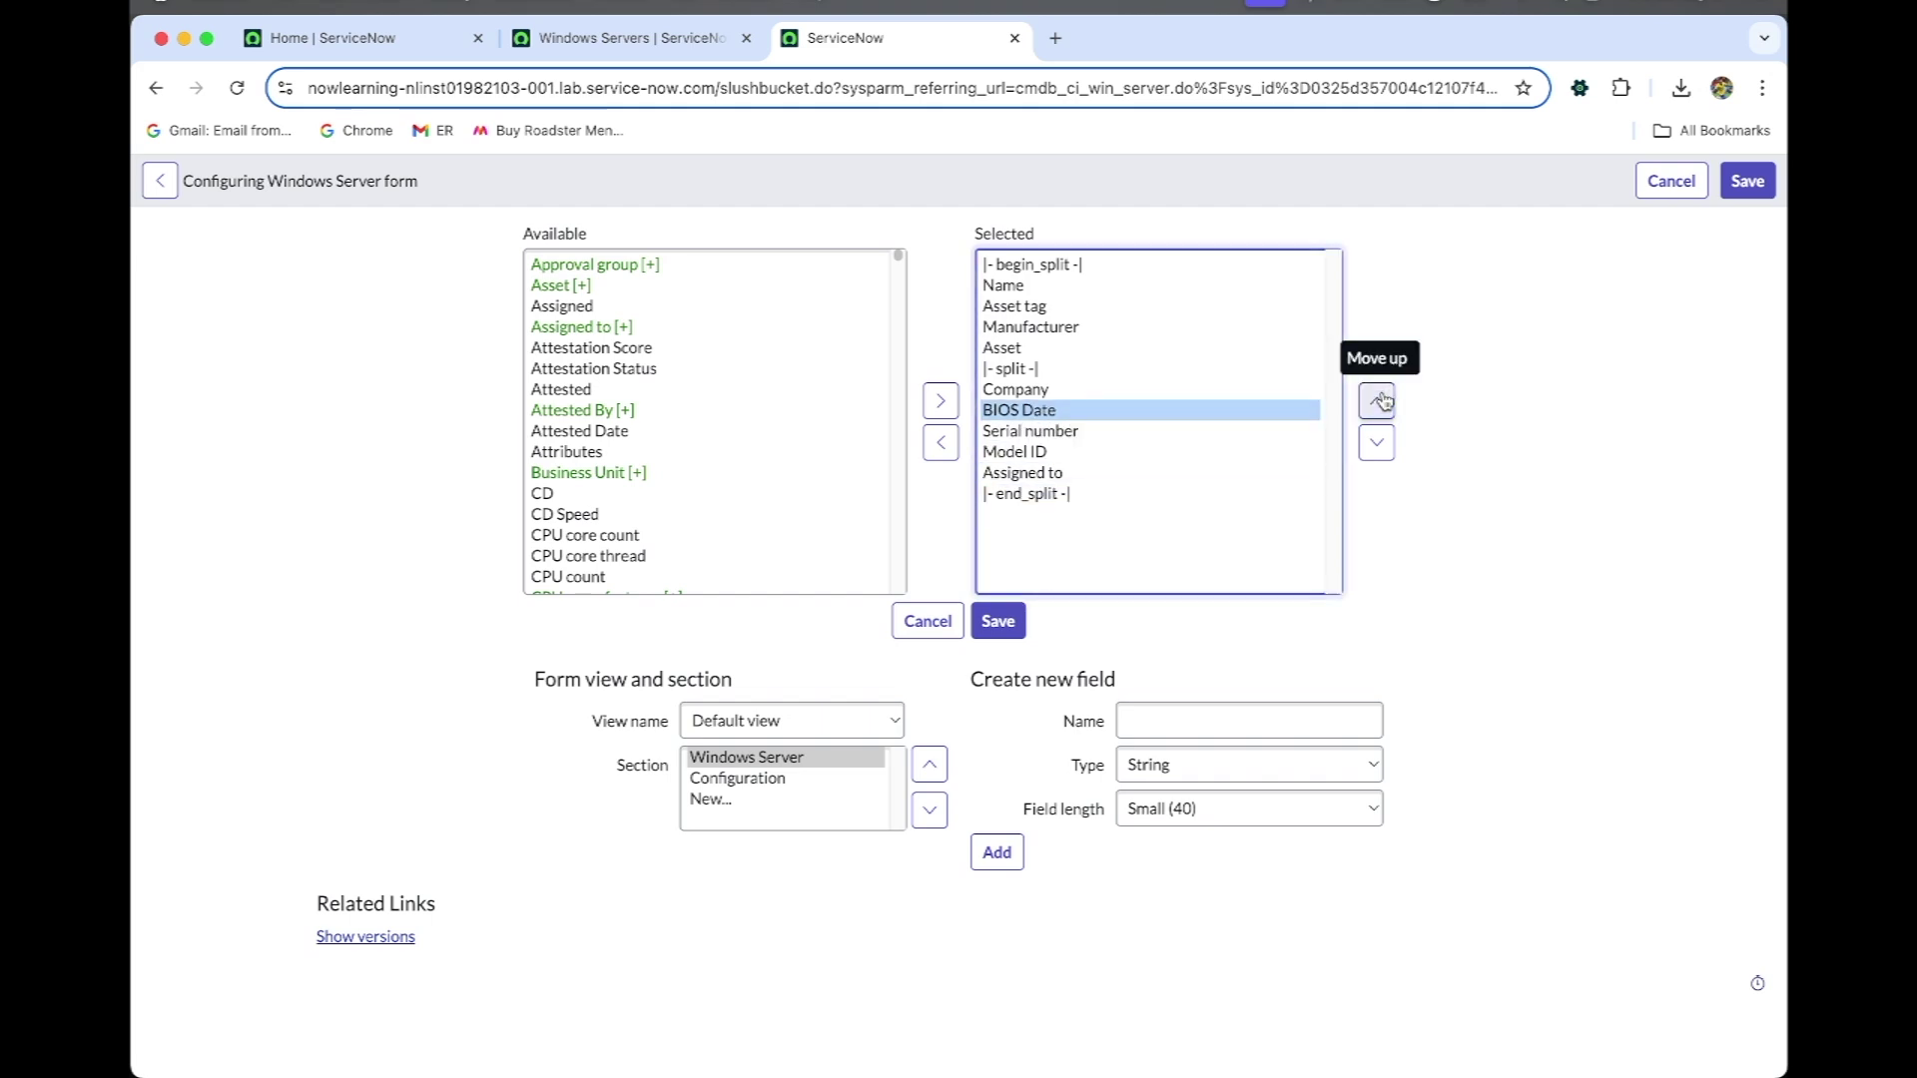
left_click(1380, 400)
left_click(1381, 400)
left_click(992, 627)
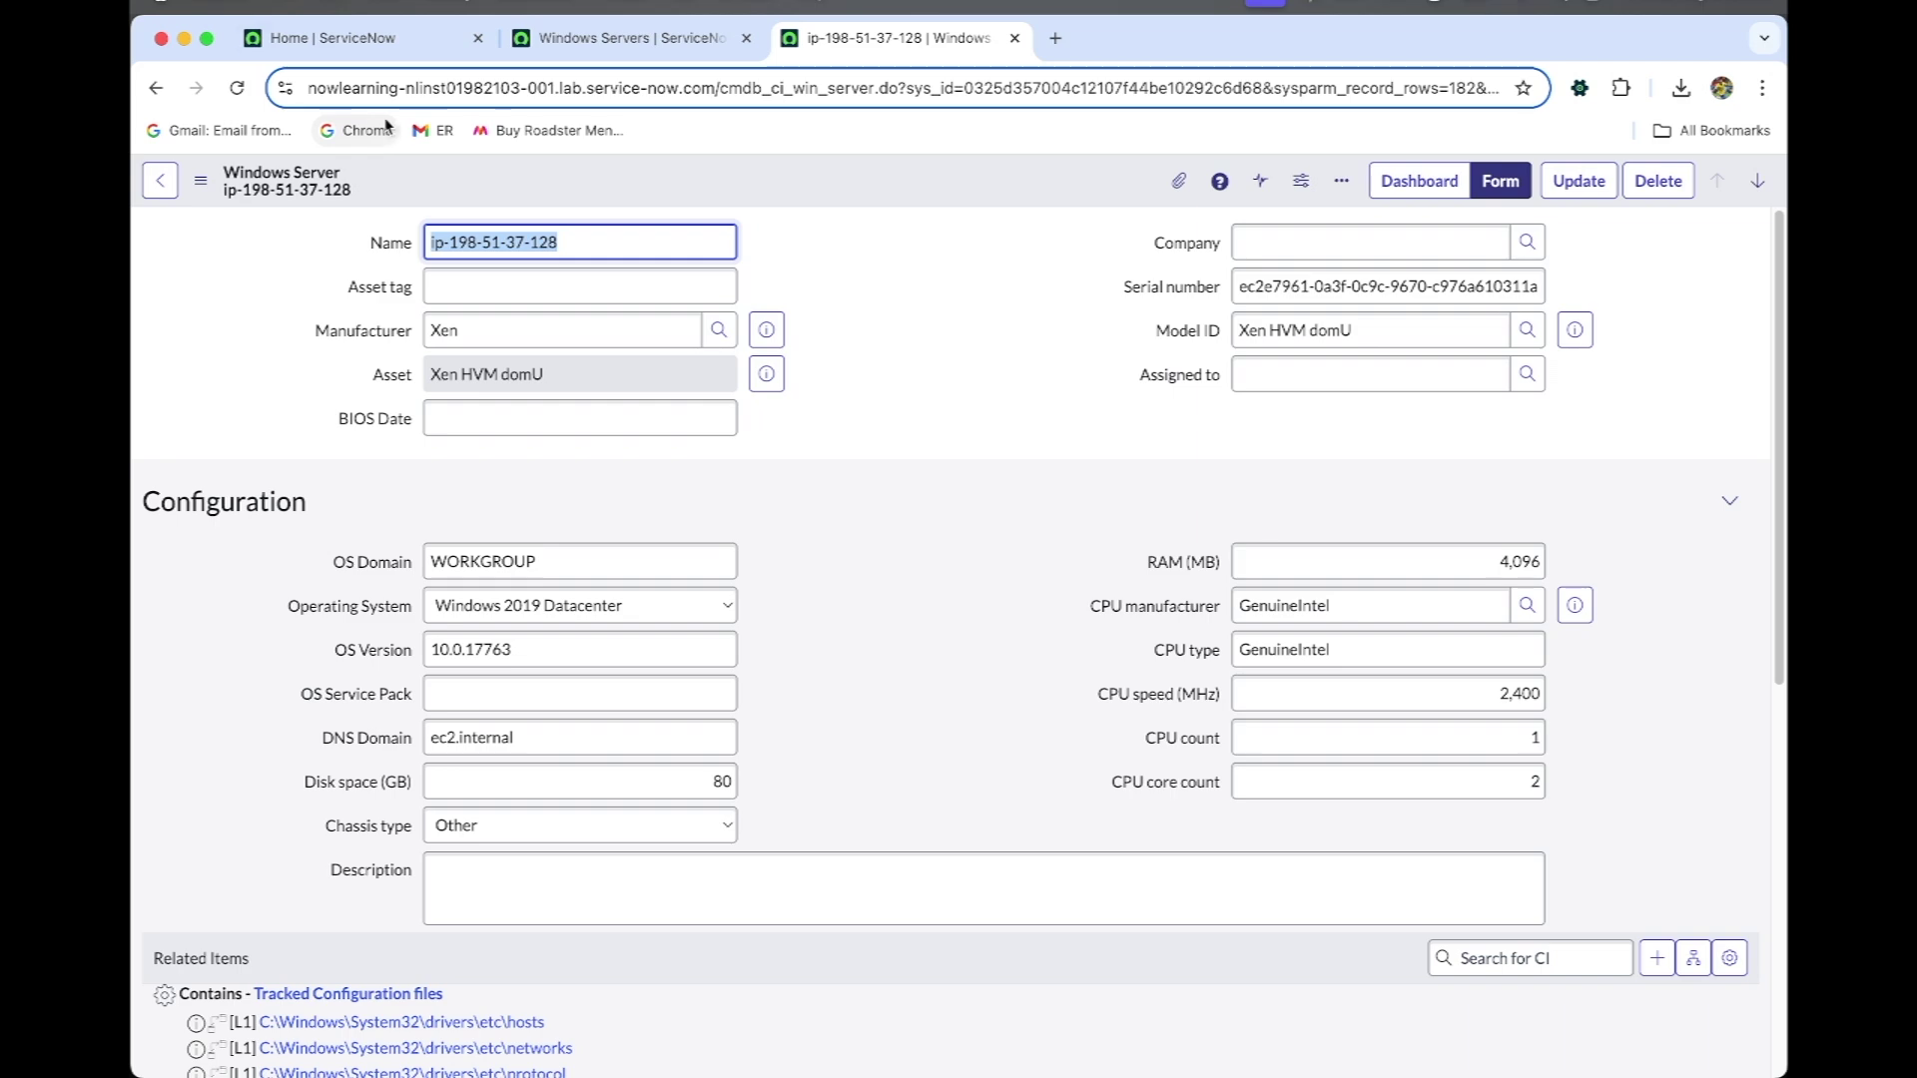
From the home page, open the Windows CI classification list under Discovery Definition in a new tab
left_click(385, 36)
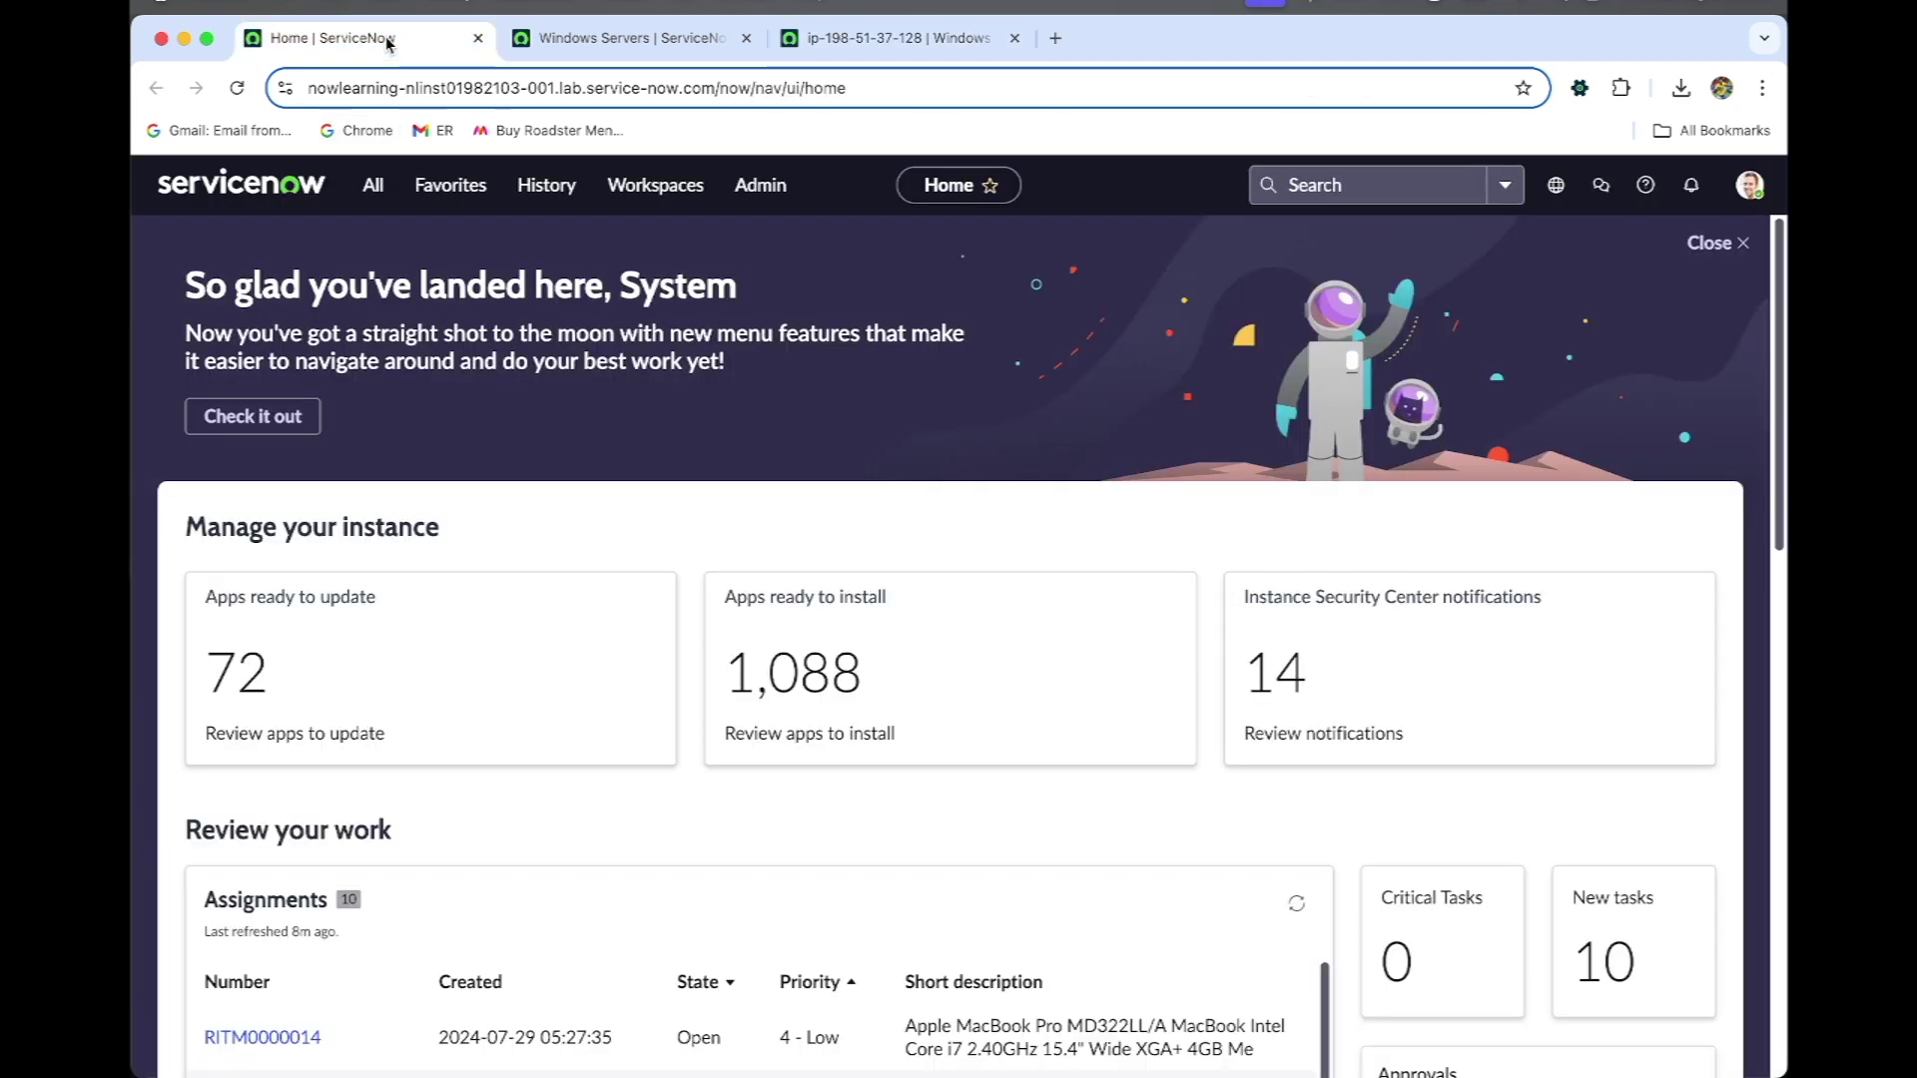
left_click(372, 185)
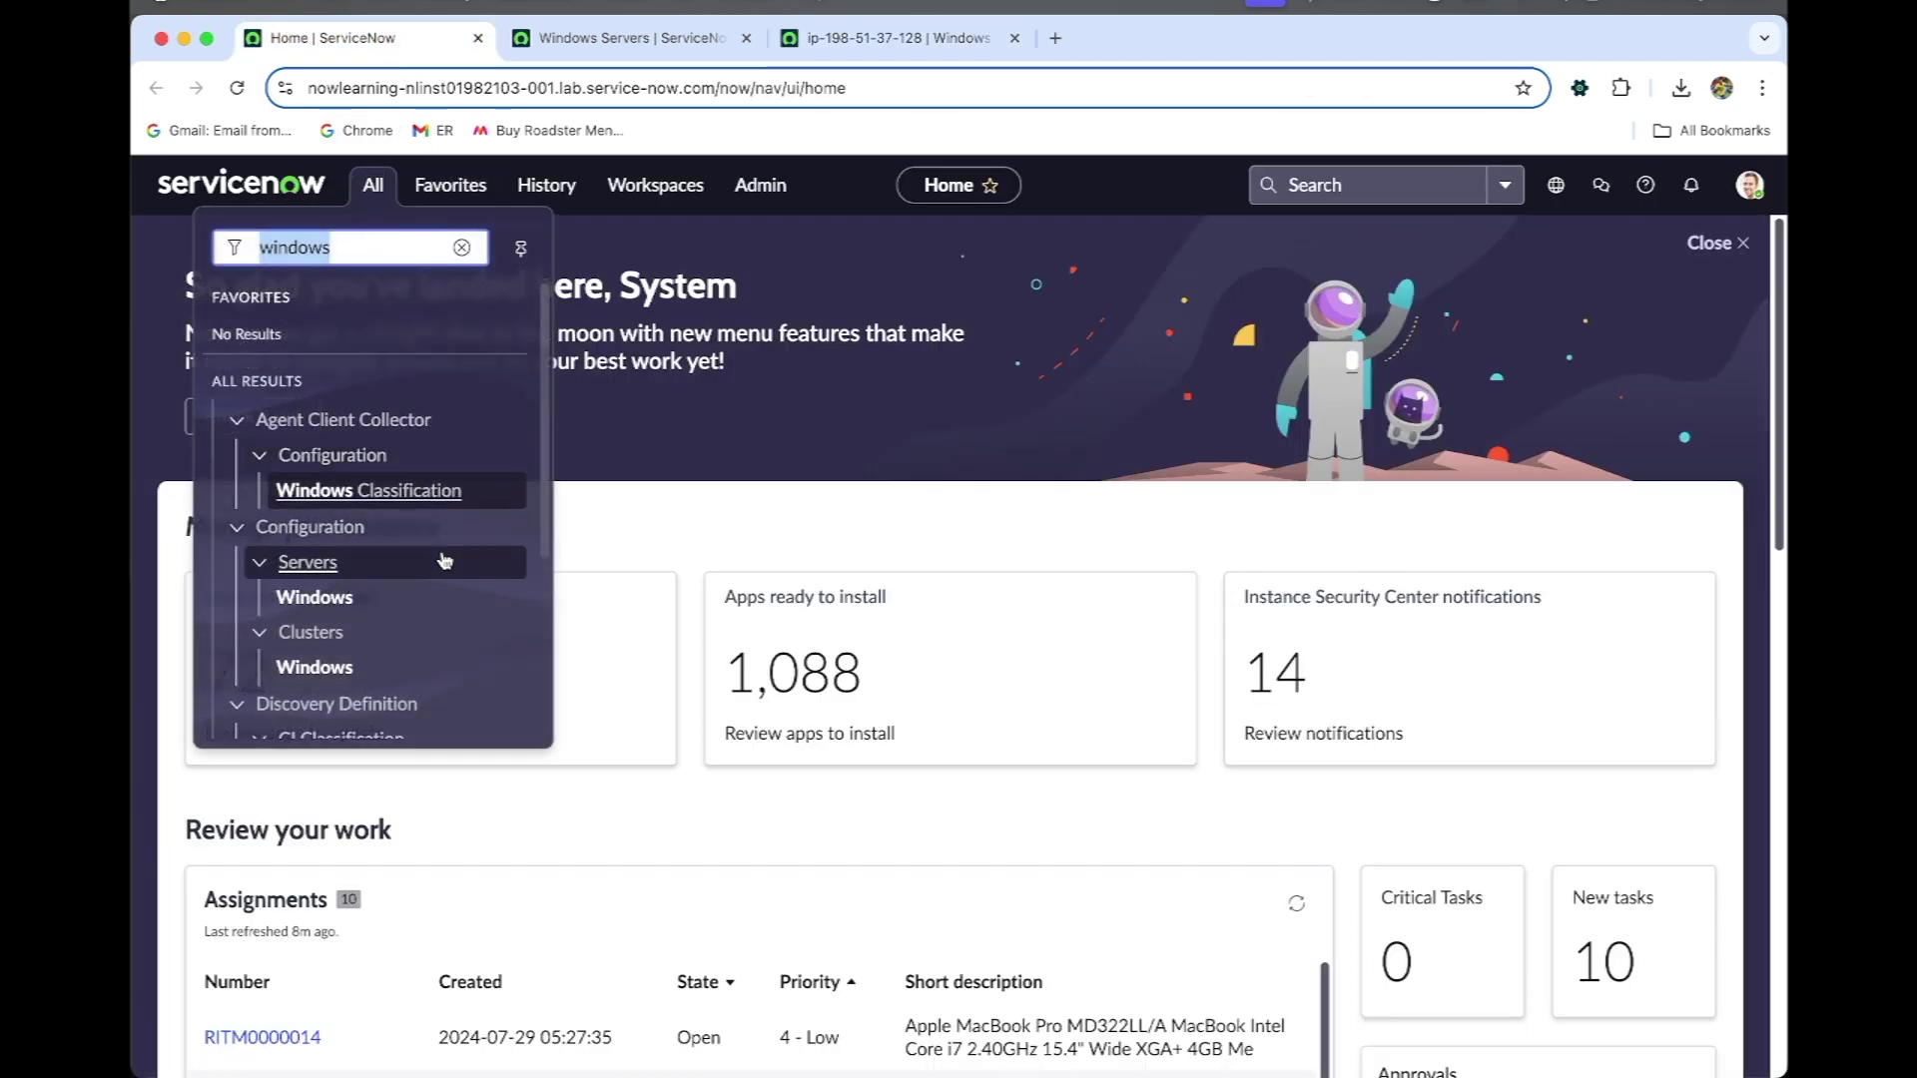
scroll(439, 557, "down", 2)
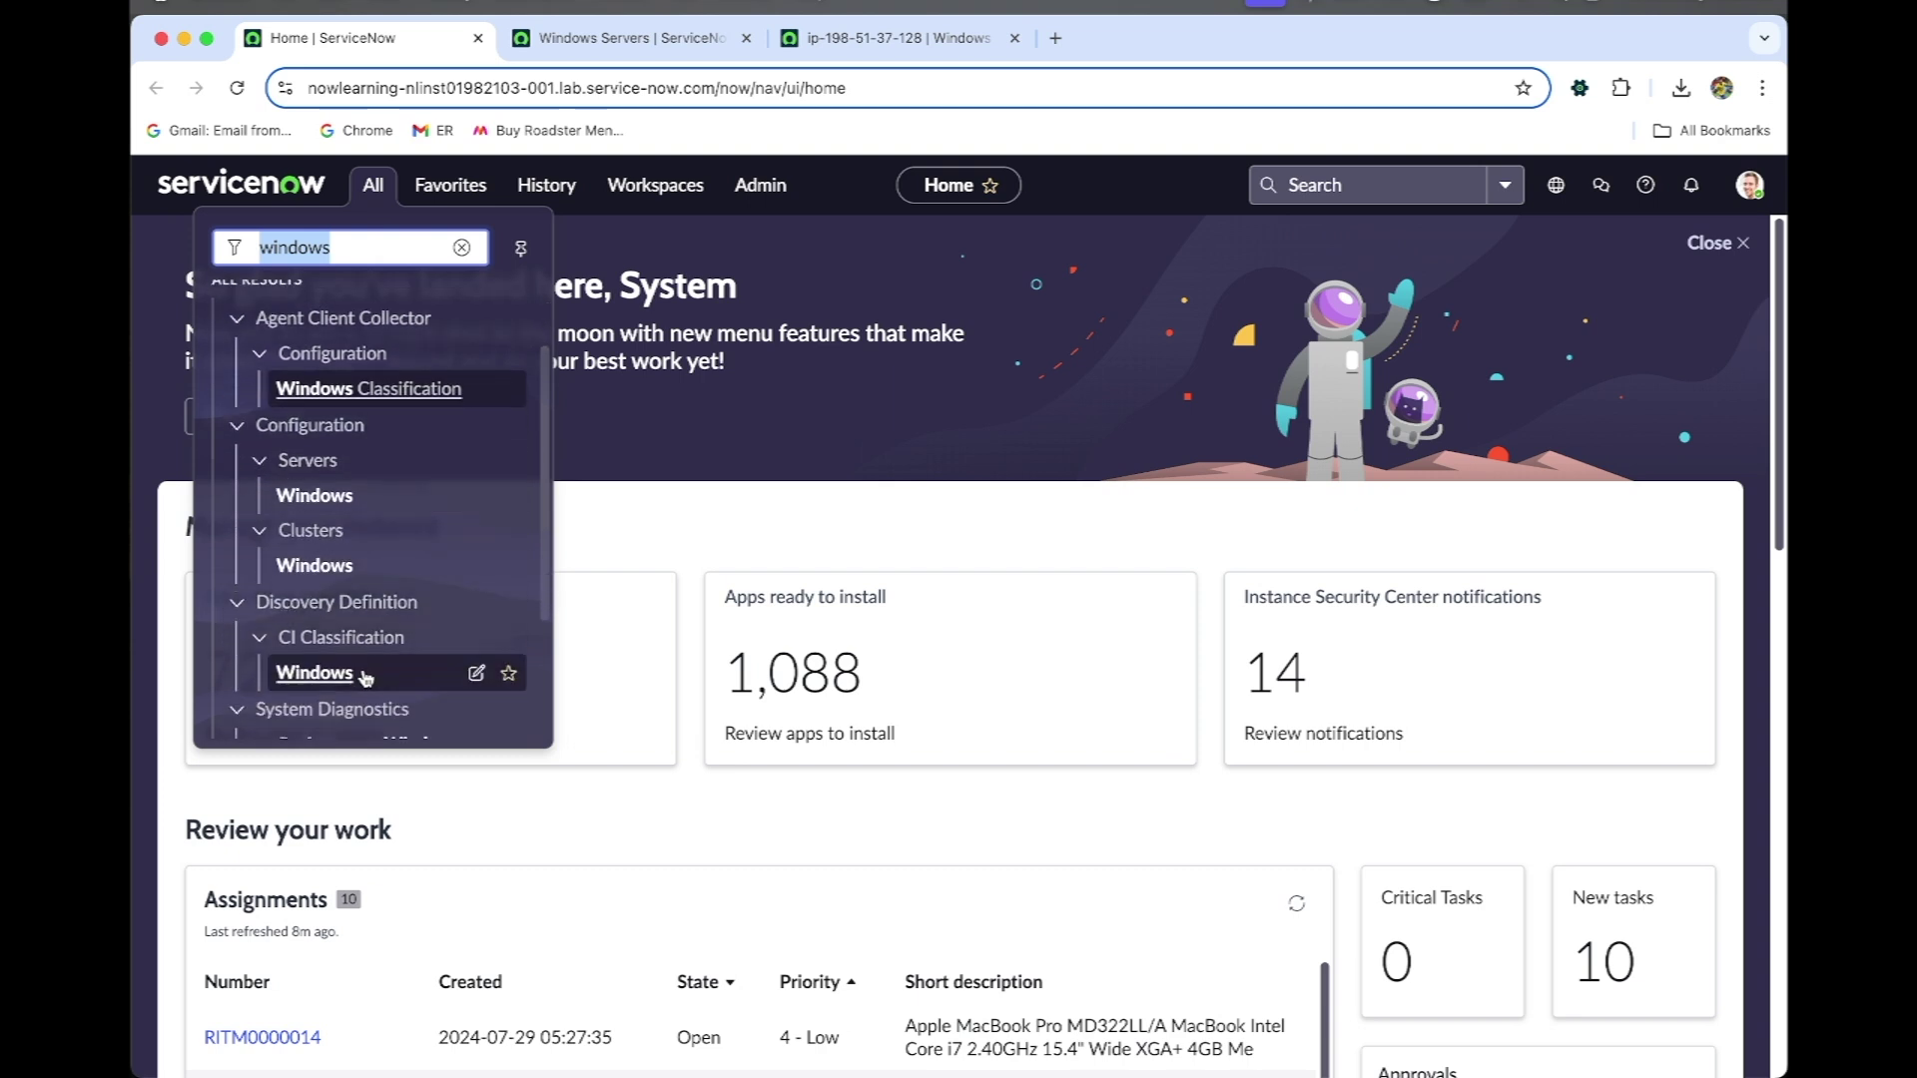
left_click(348, 675, "super")
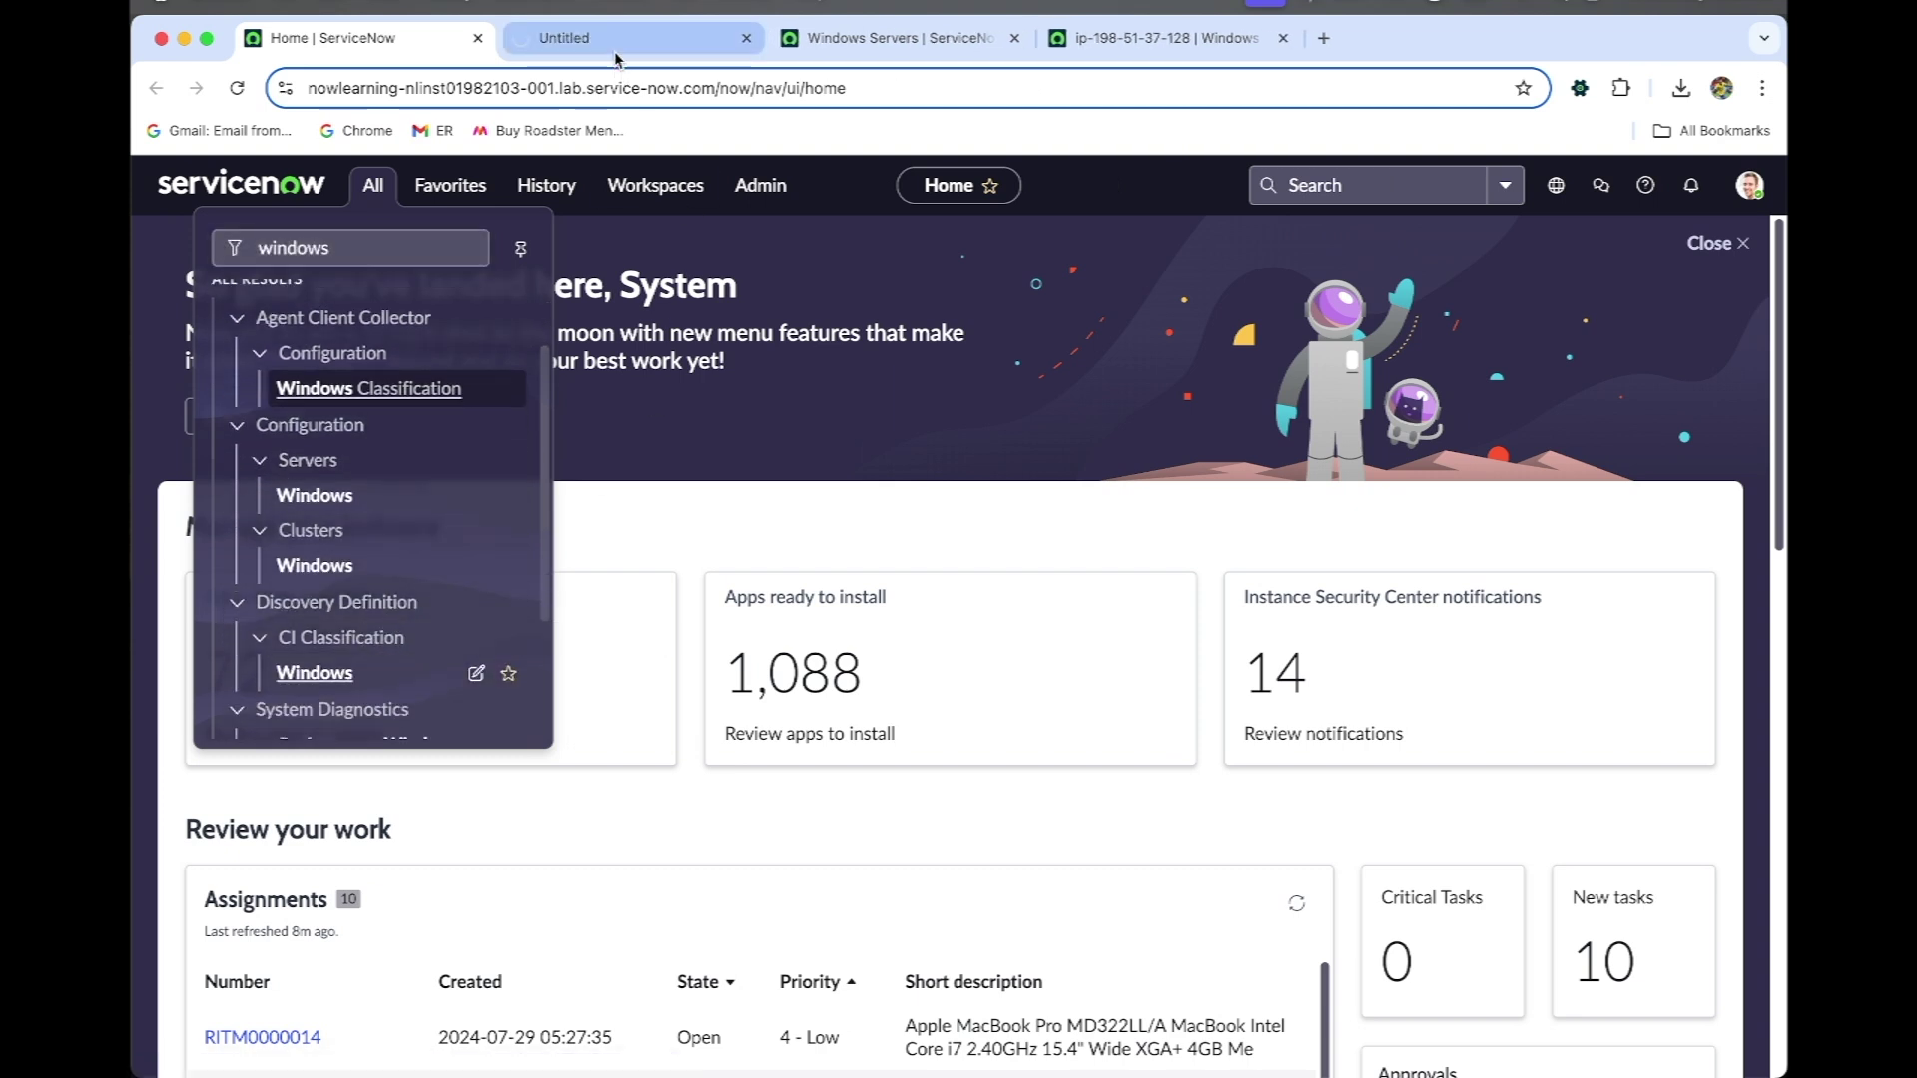
left_click(615, 45)
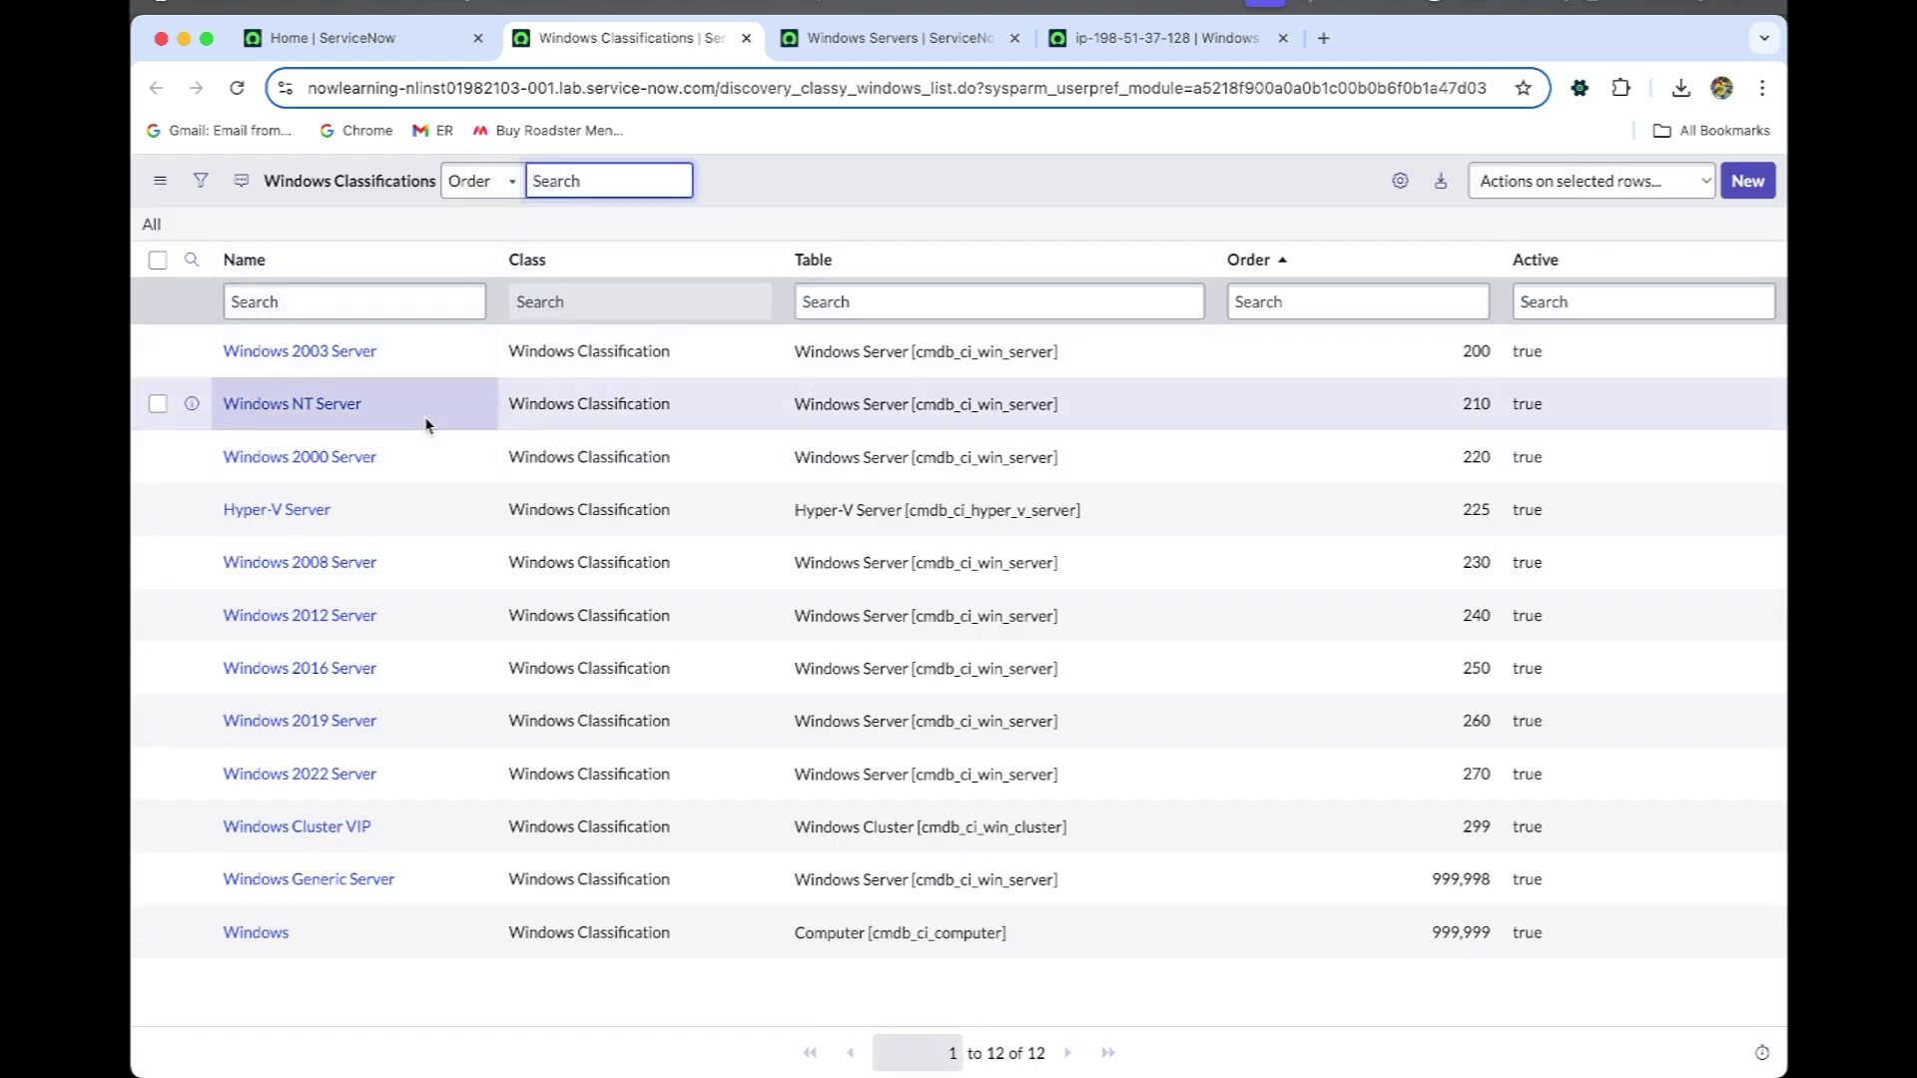
Open the Windows 2019 Server classification and view its triggered HorizontalDiscoveryProbe-Horizontal Patt probe record in a new tab
left_click(300, 721, "super")
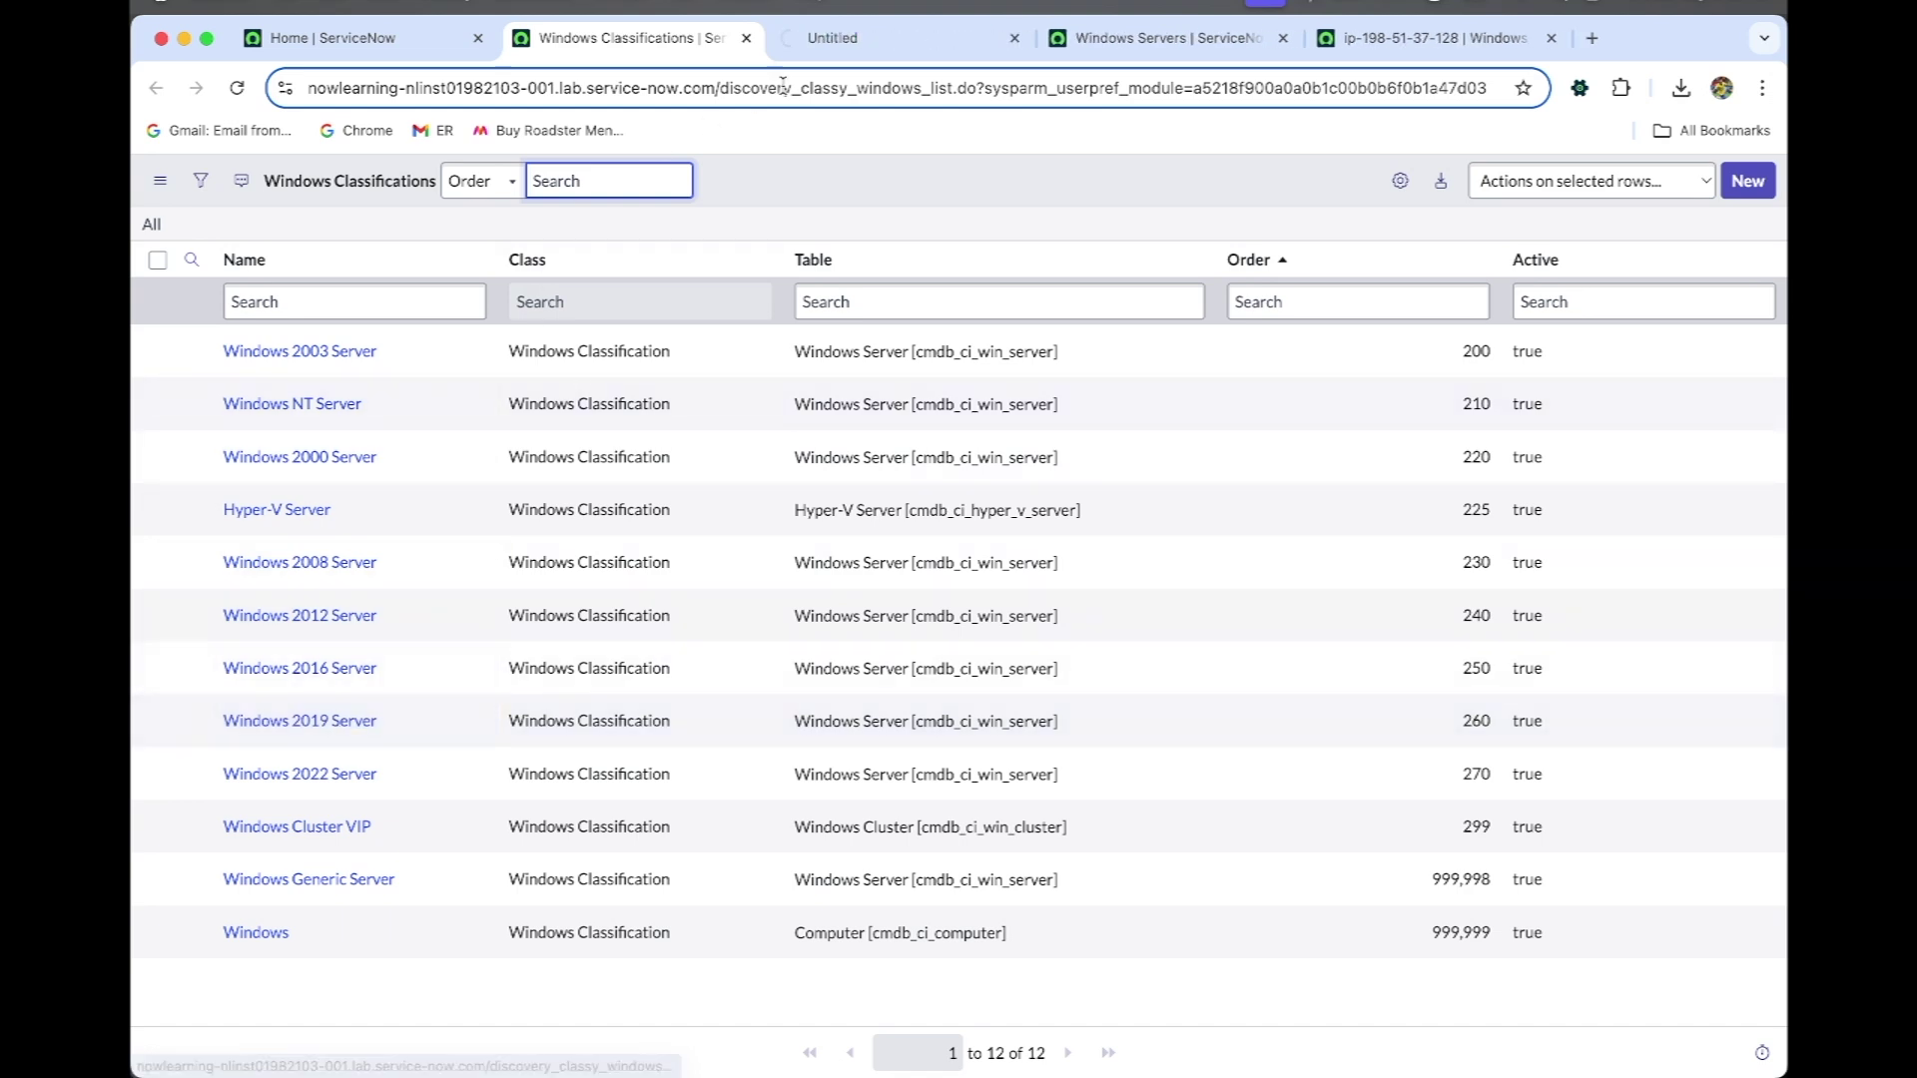
left_click(849, 38)
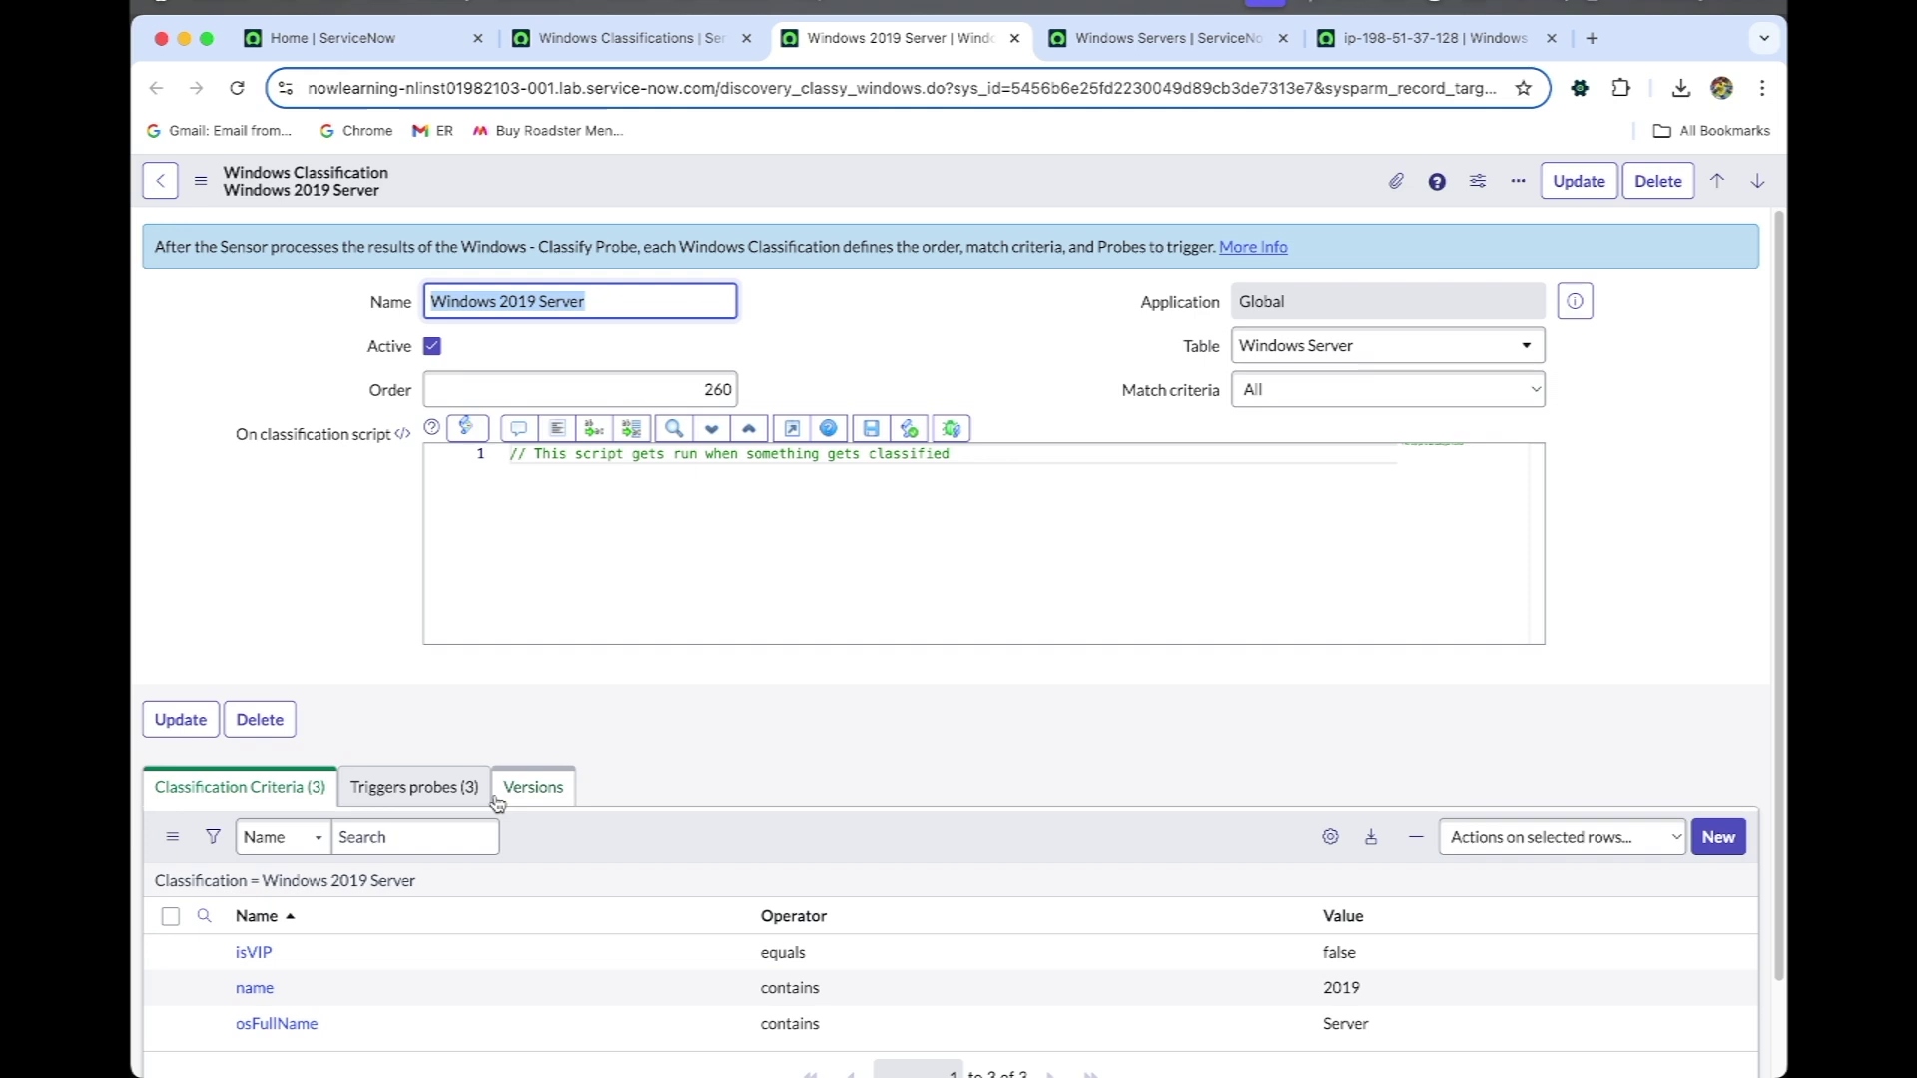
left_click(429, 794)
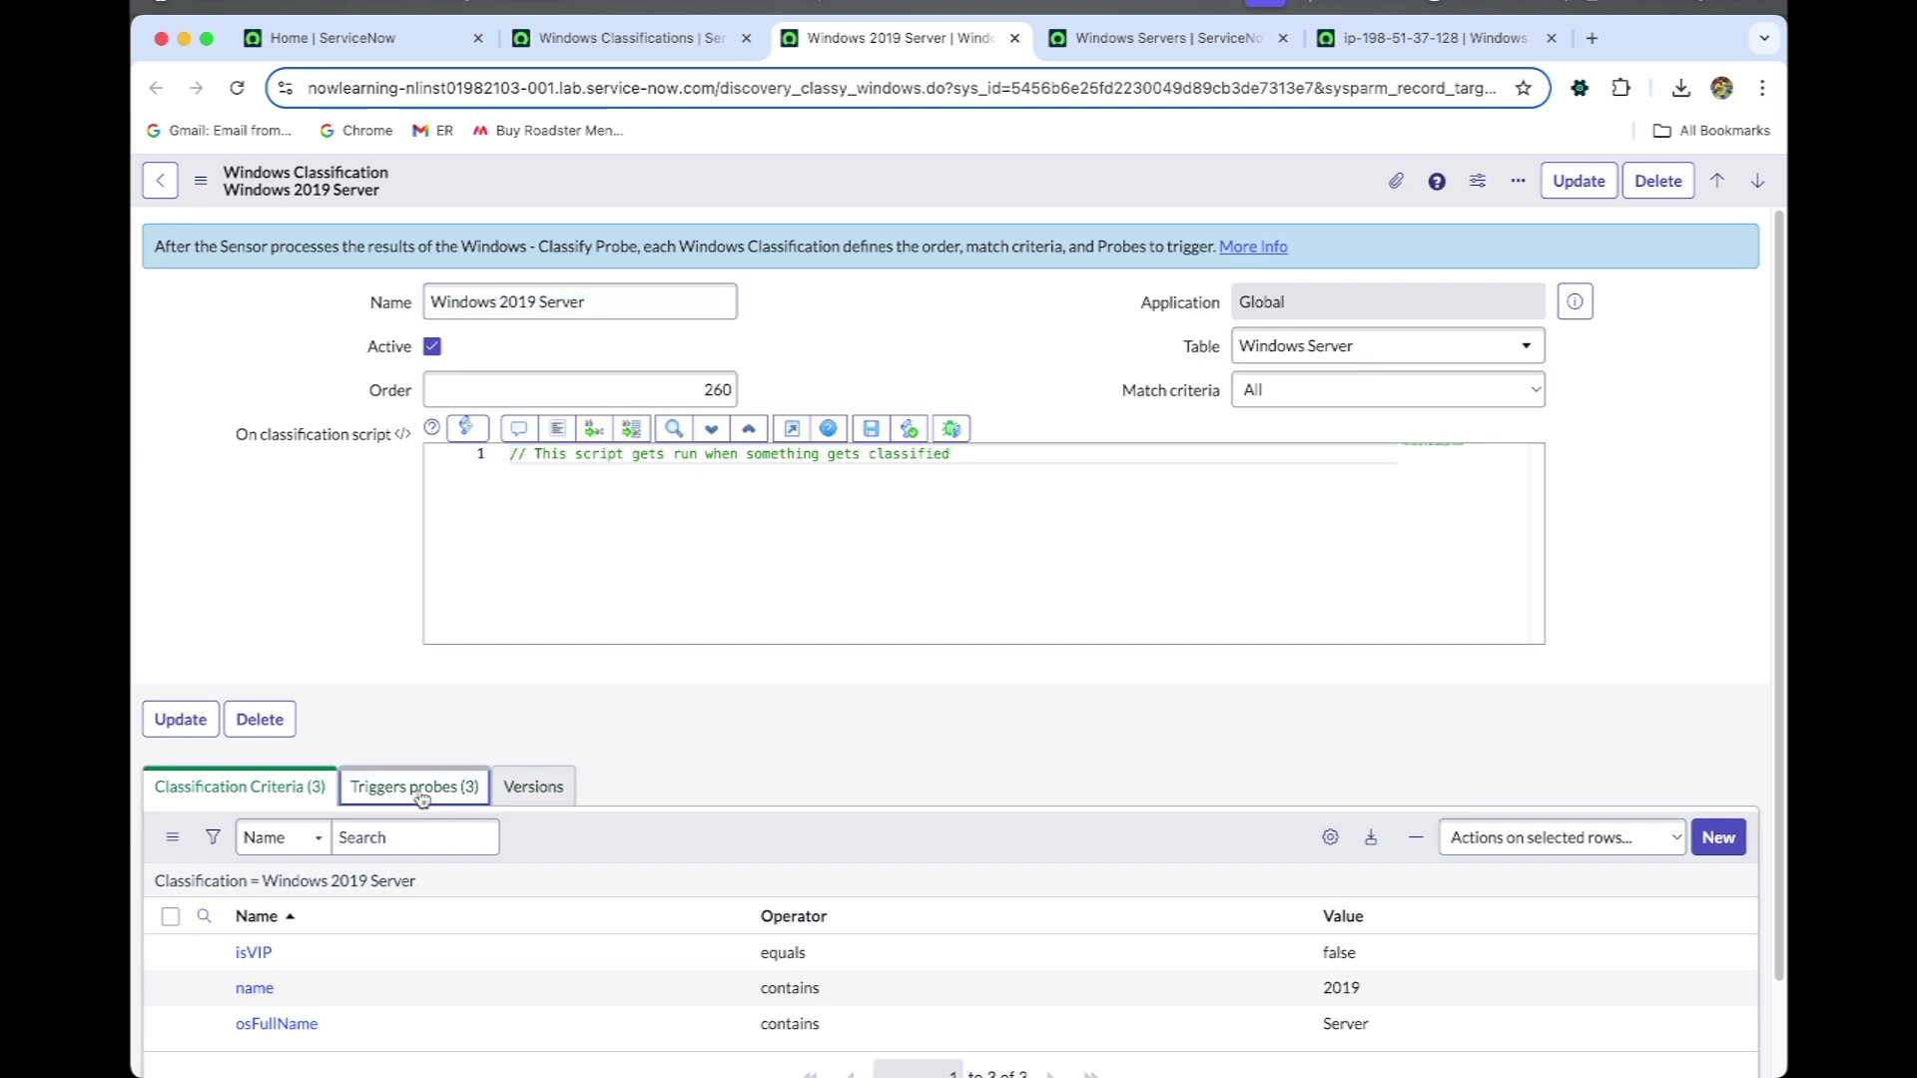
scroll(419, 761, "down", 2)
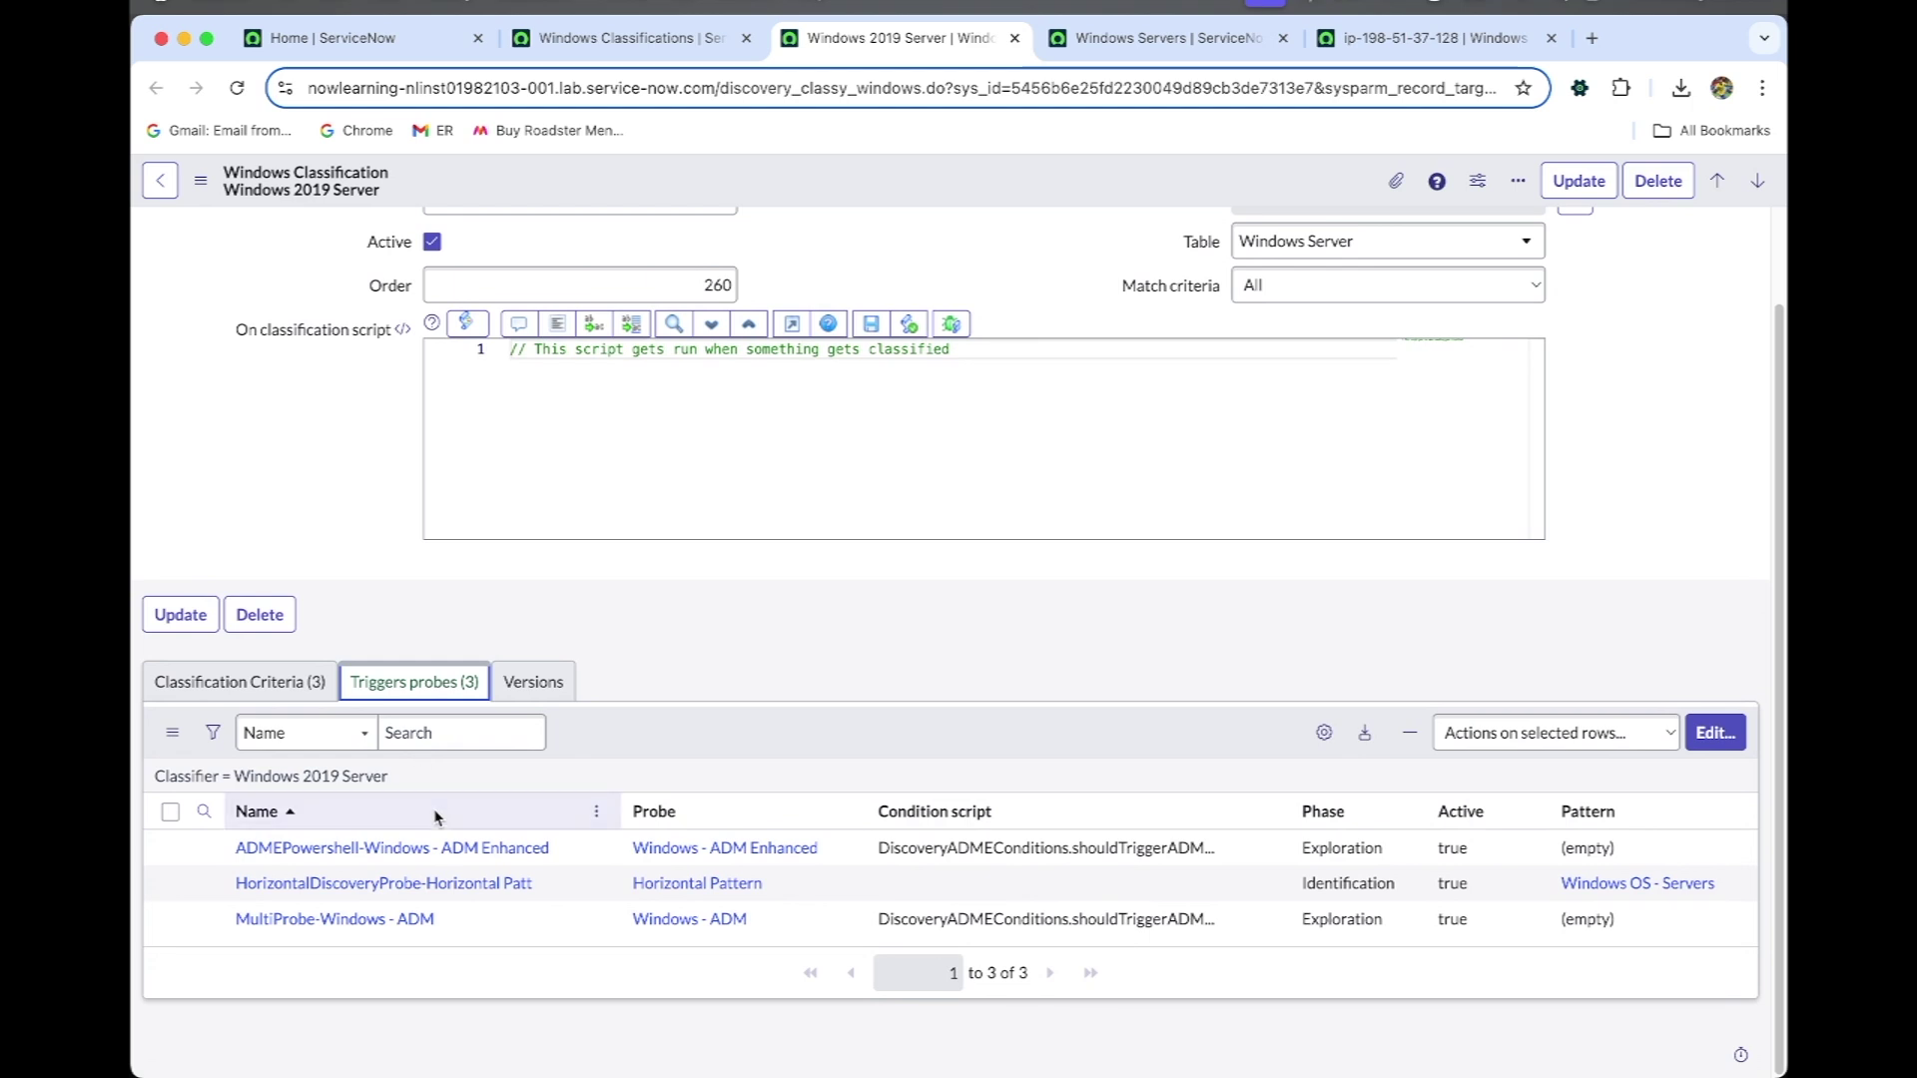
left_click(452, 884, "super")
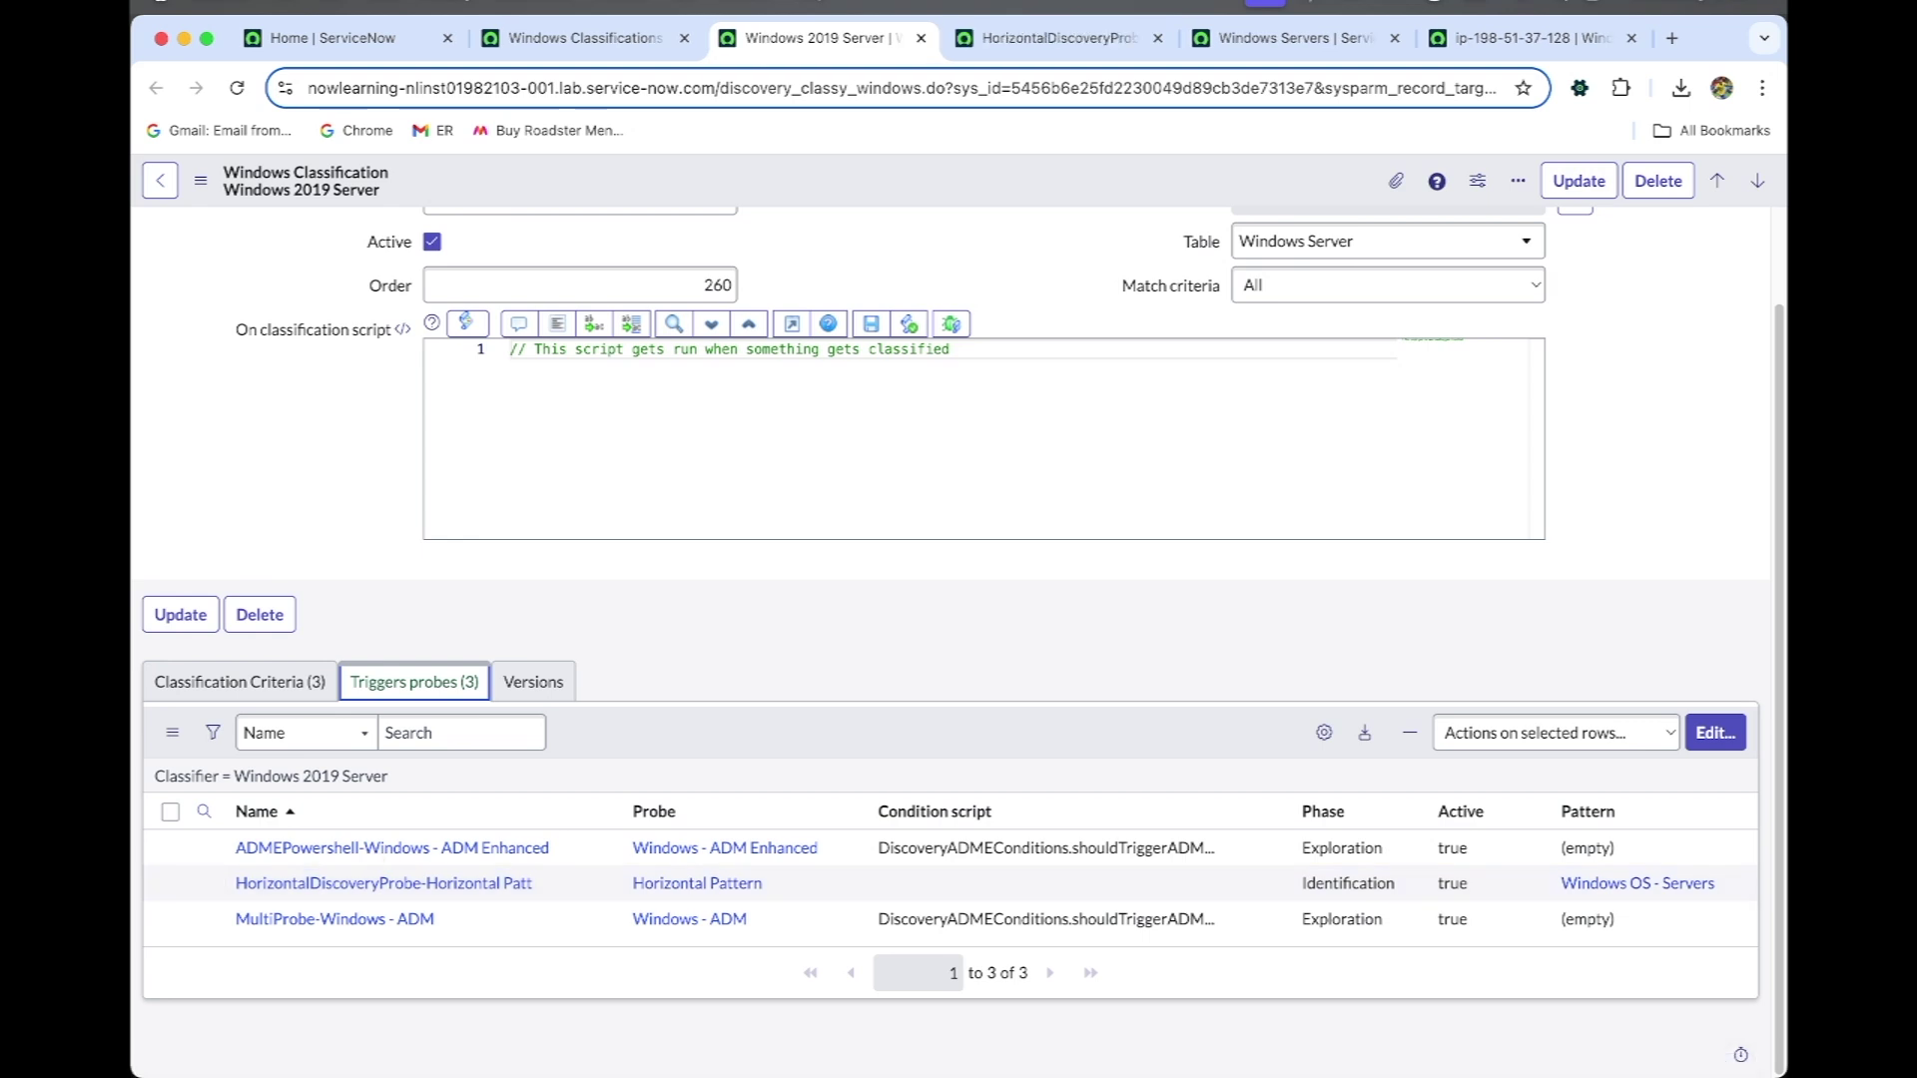
left_click(1066, 38)
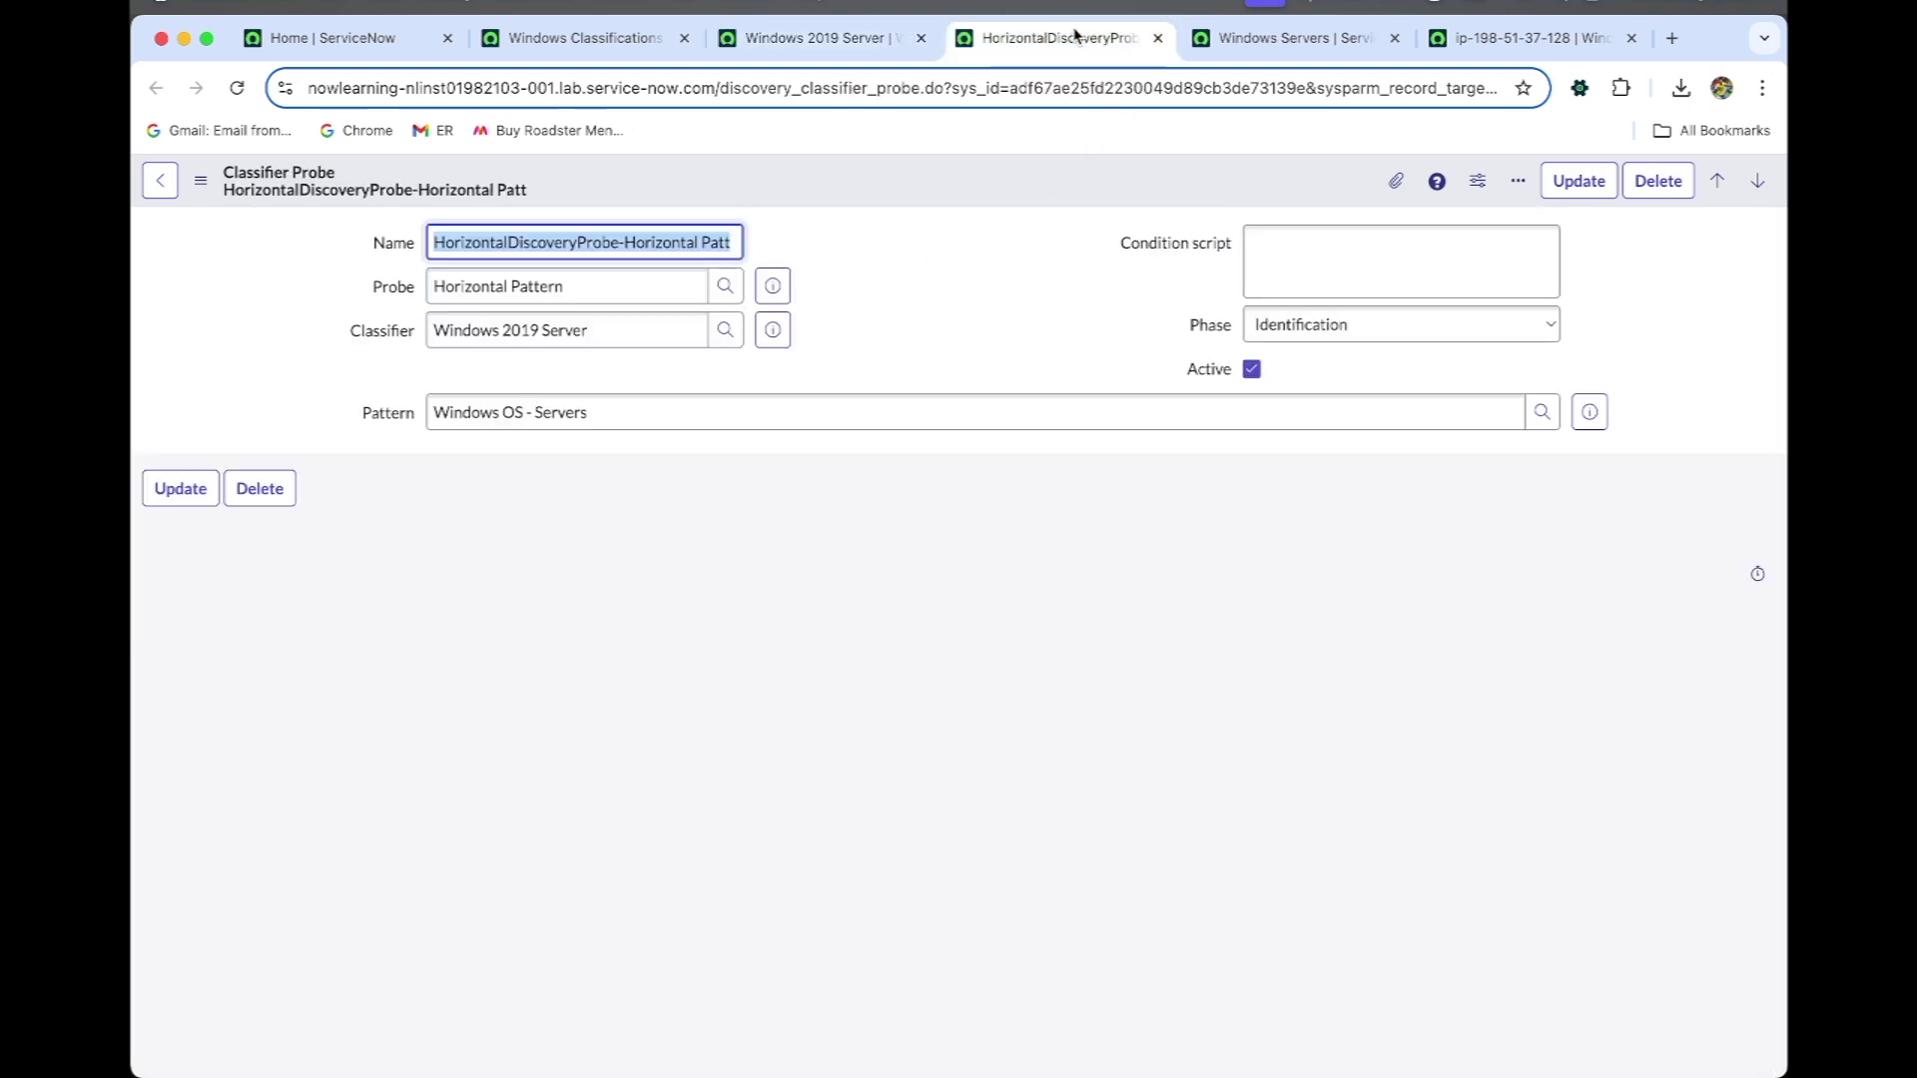
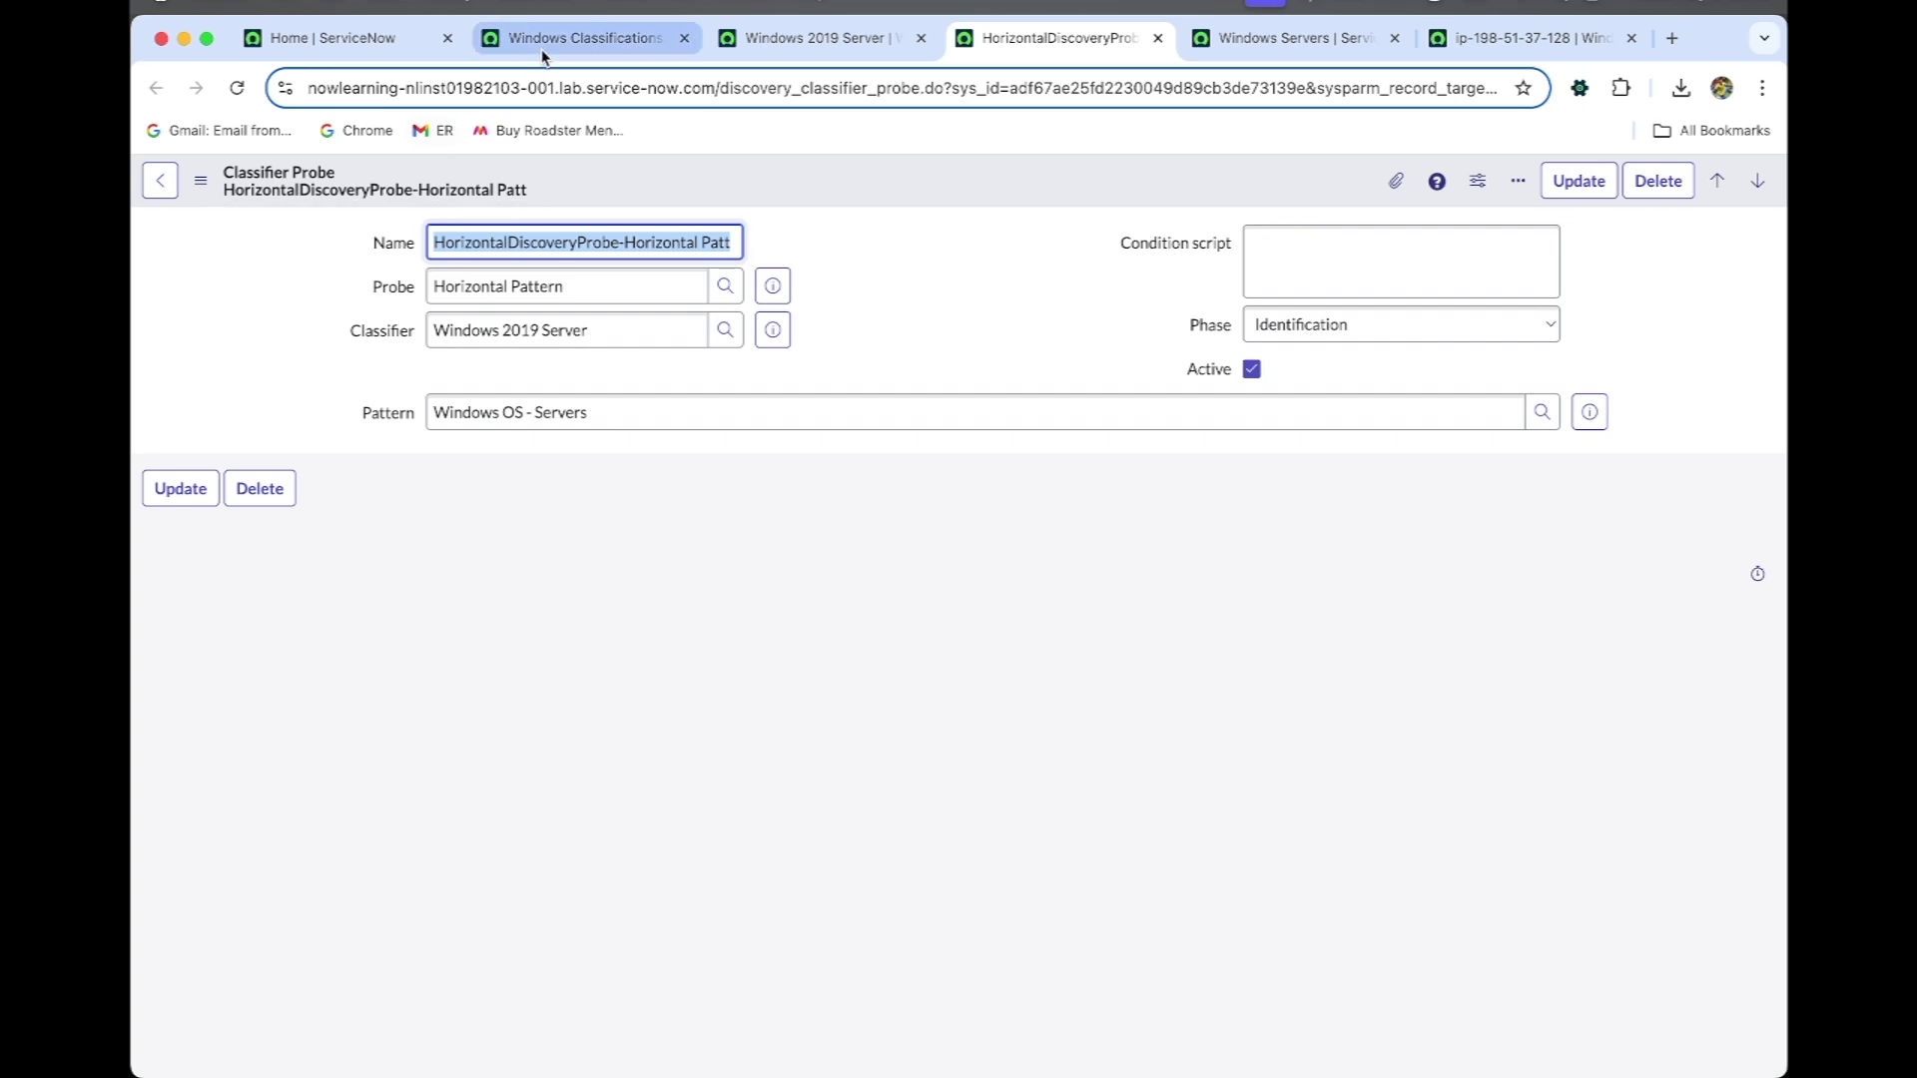
Return to the home page, filter the navigator for "discovery patt", and open Discovery Patterns in a new tab
left_click(545, 44)
left_click(388, 51)
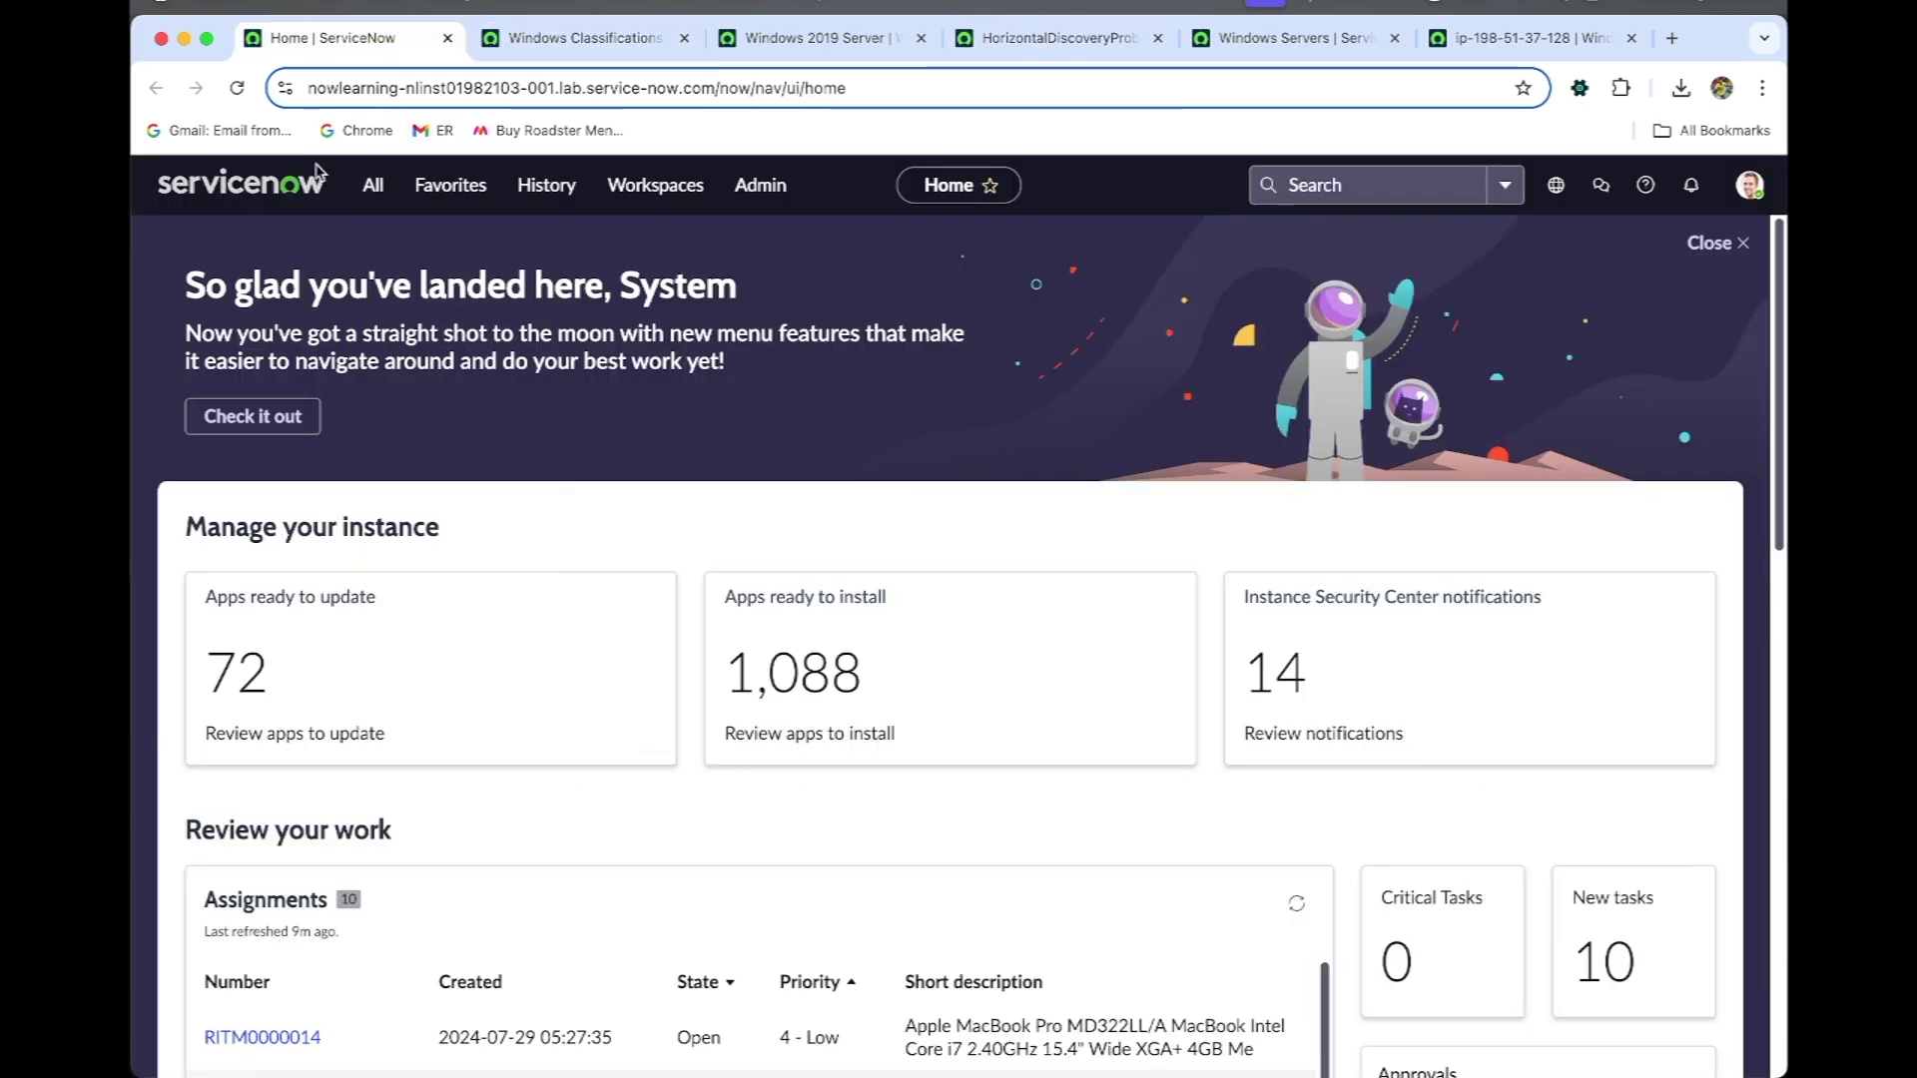
left_click(375, 185)
type("di")
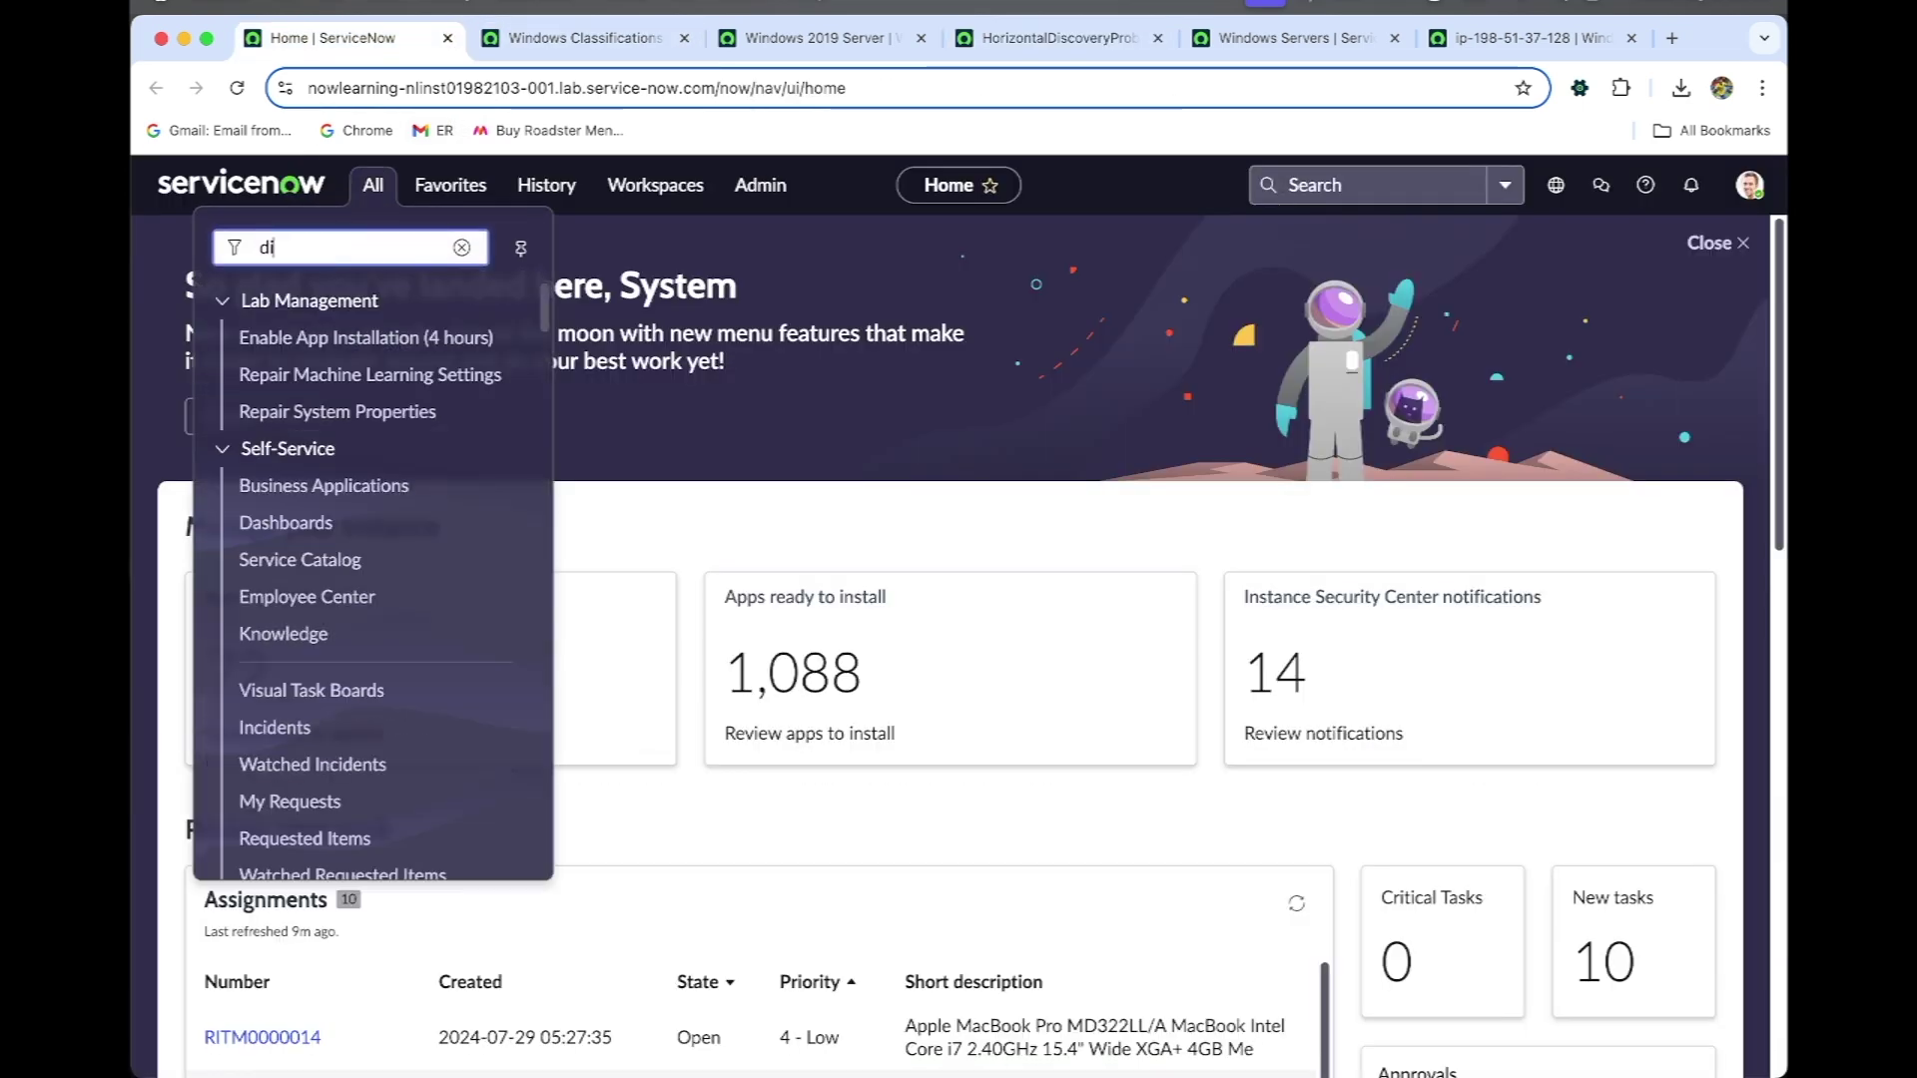
type("scovery patt")
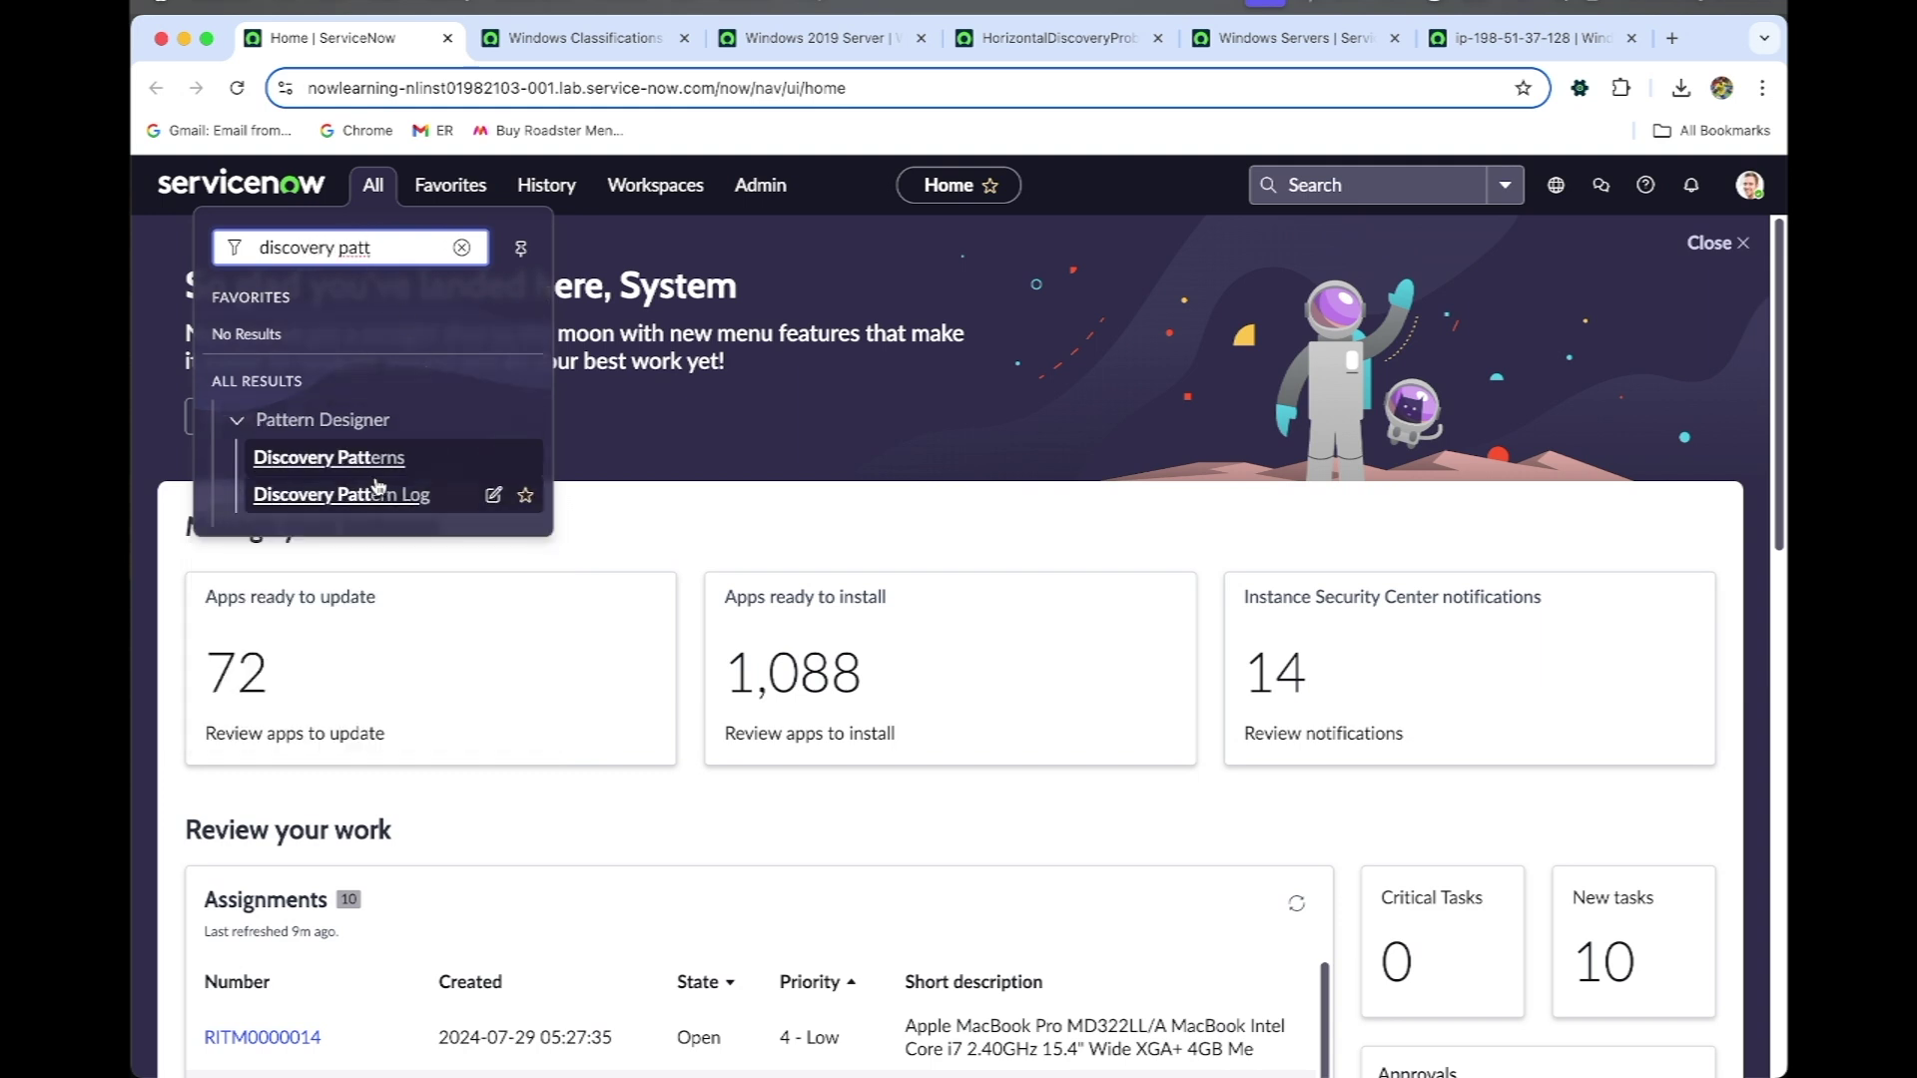
left_click(357, 457, "super")
left_click(521, 40)
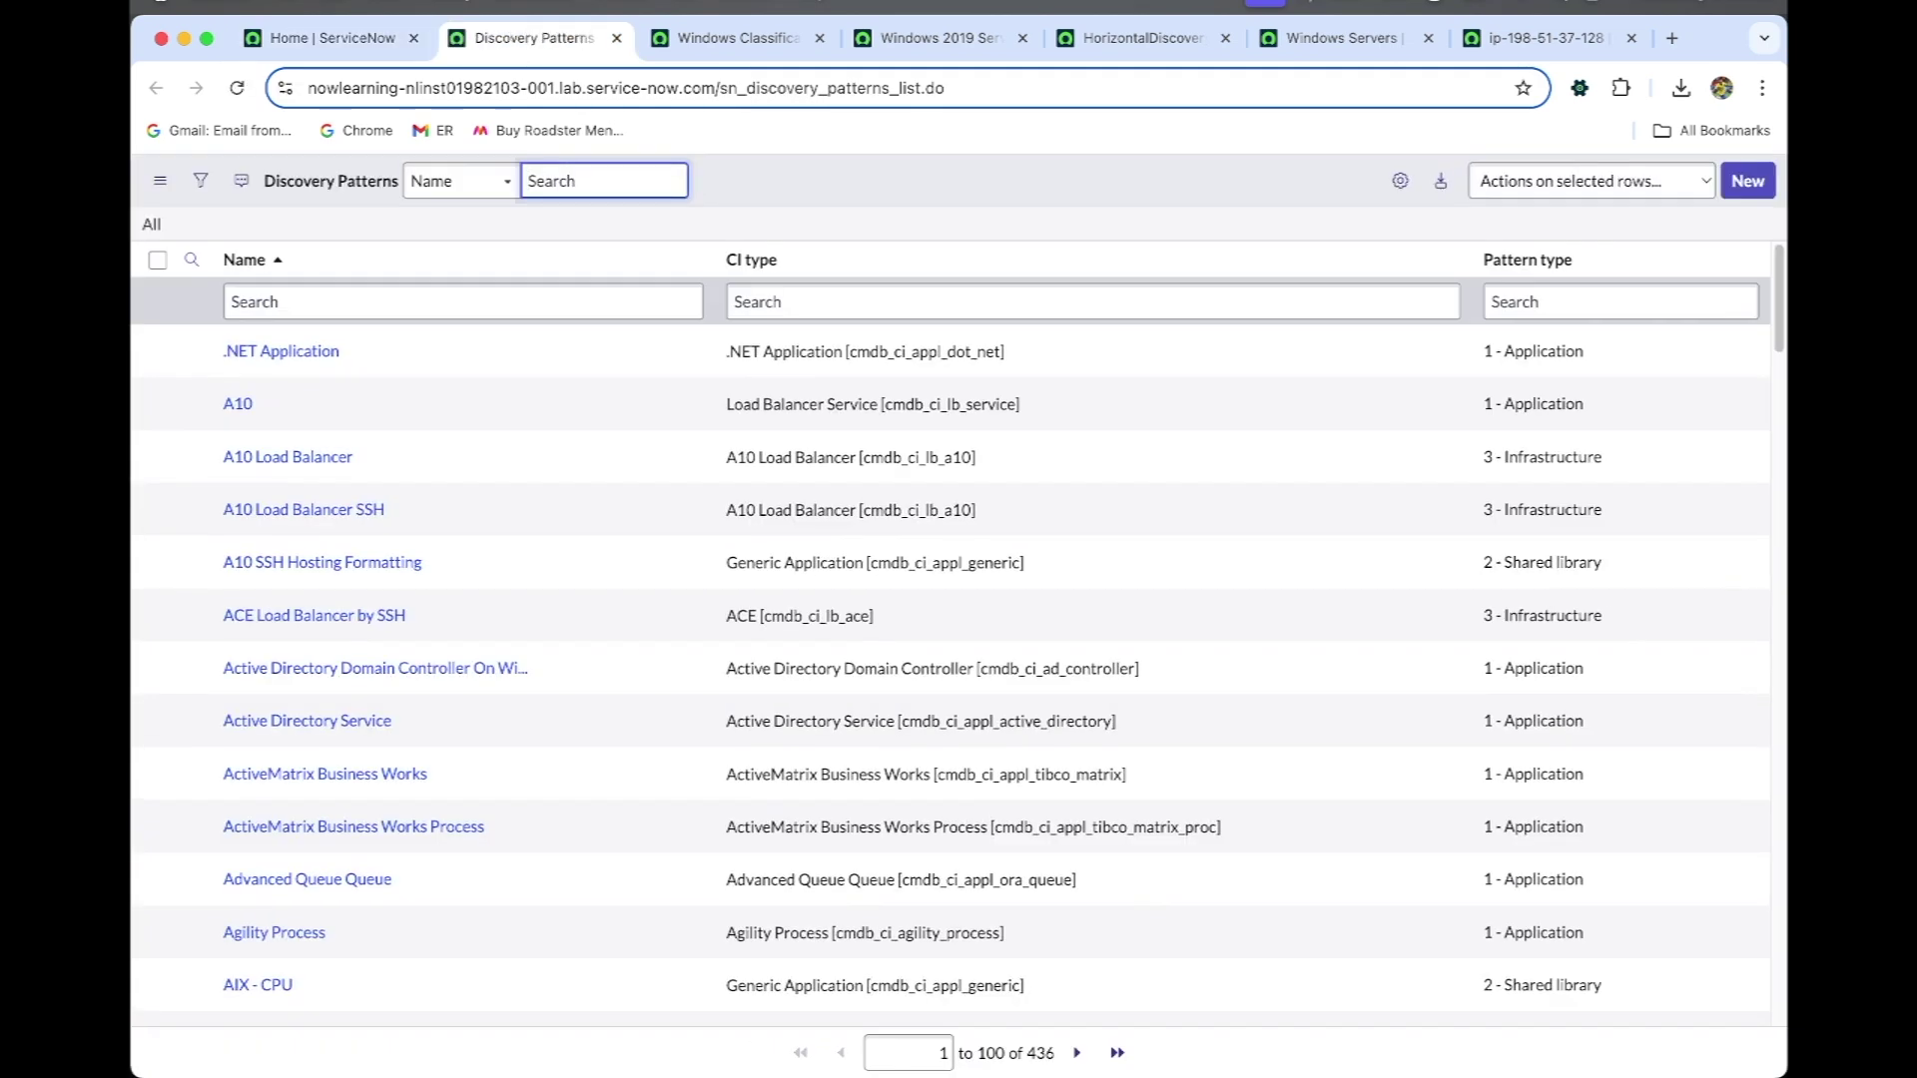
Filter the Discovery Patterns by name for "windows OS" and open Windows OS - Servers in a new tab
left_click(457, 302)
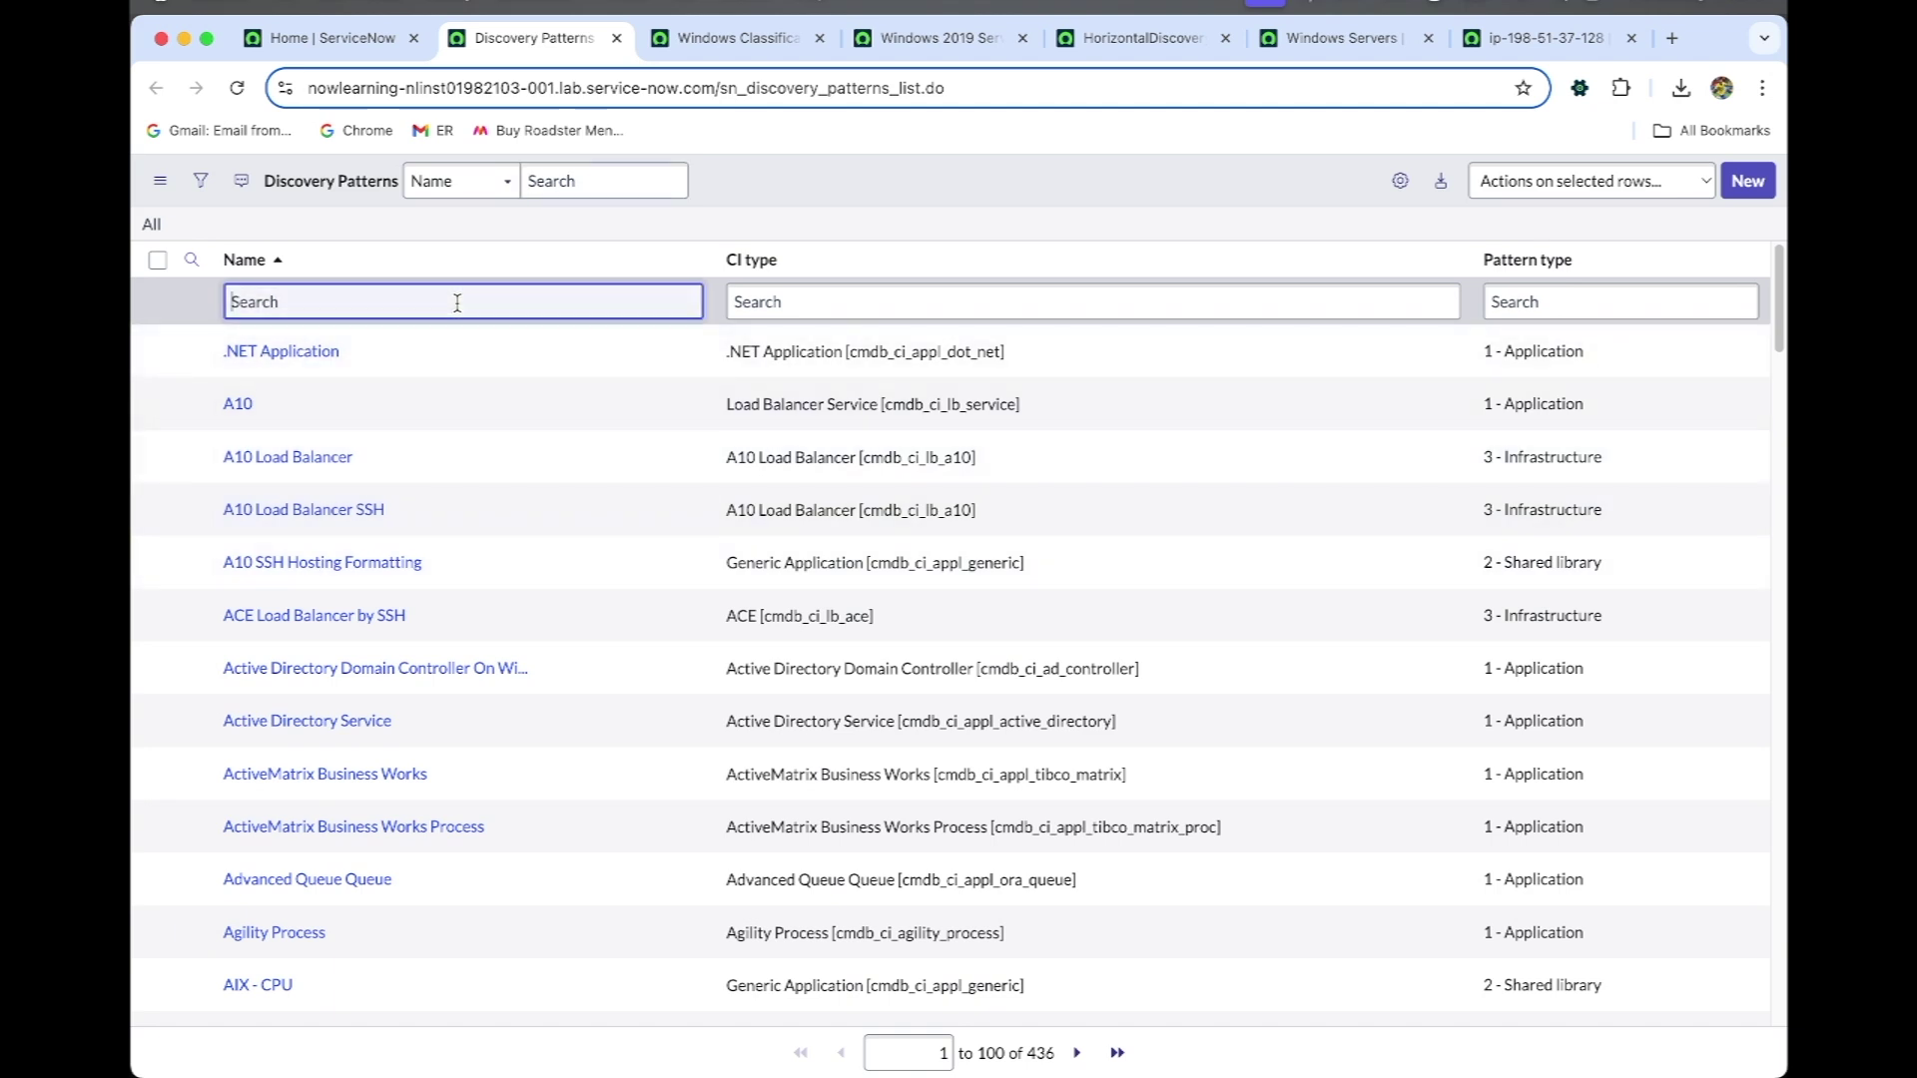
type("win")
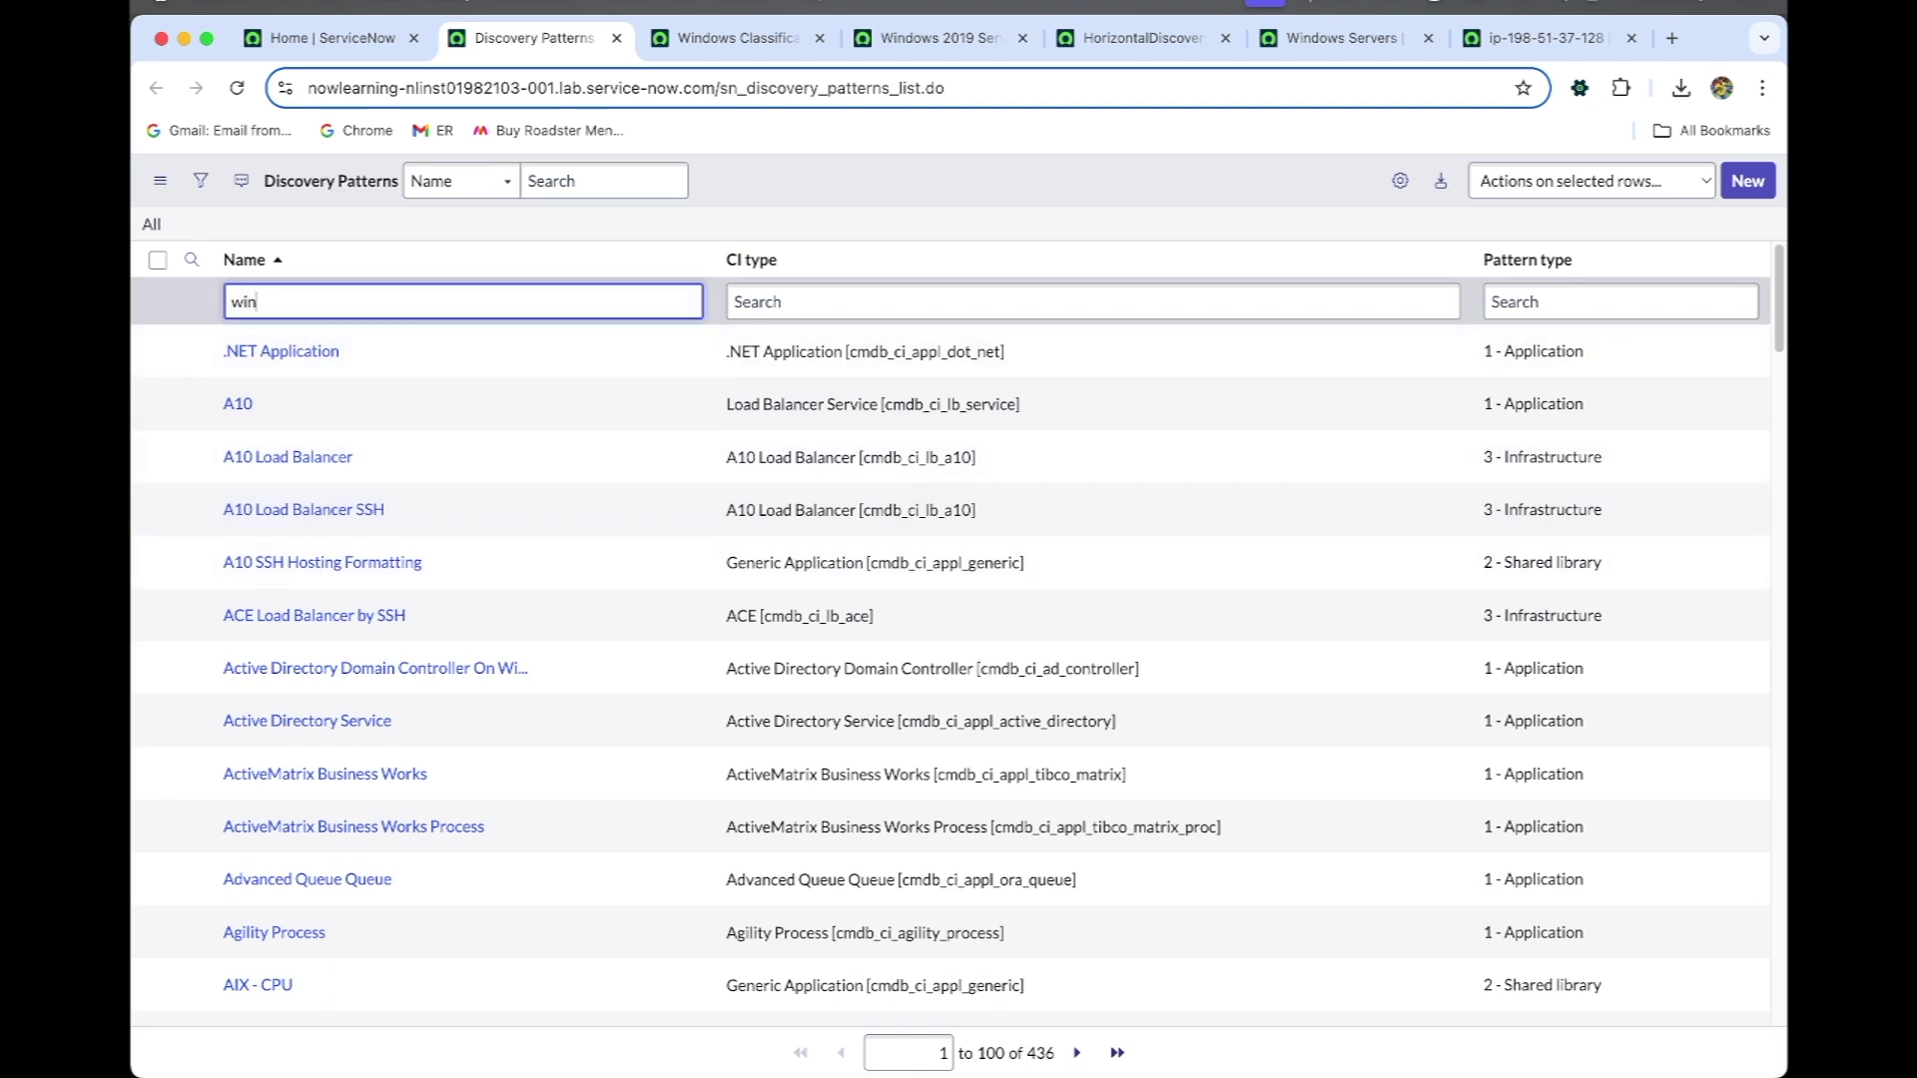
type("dows OS")
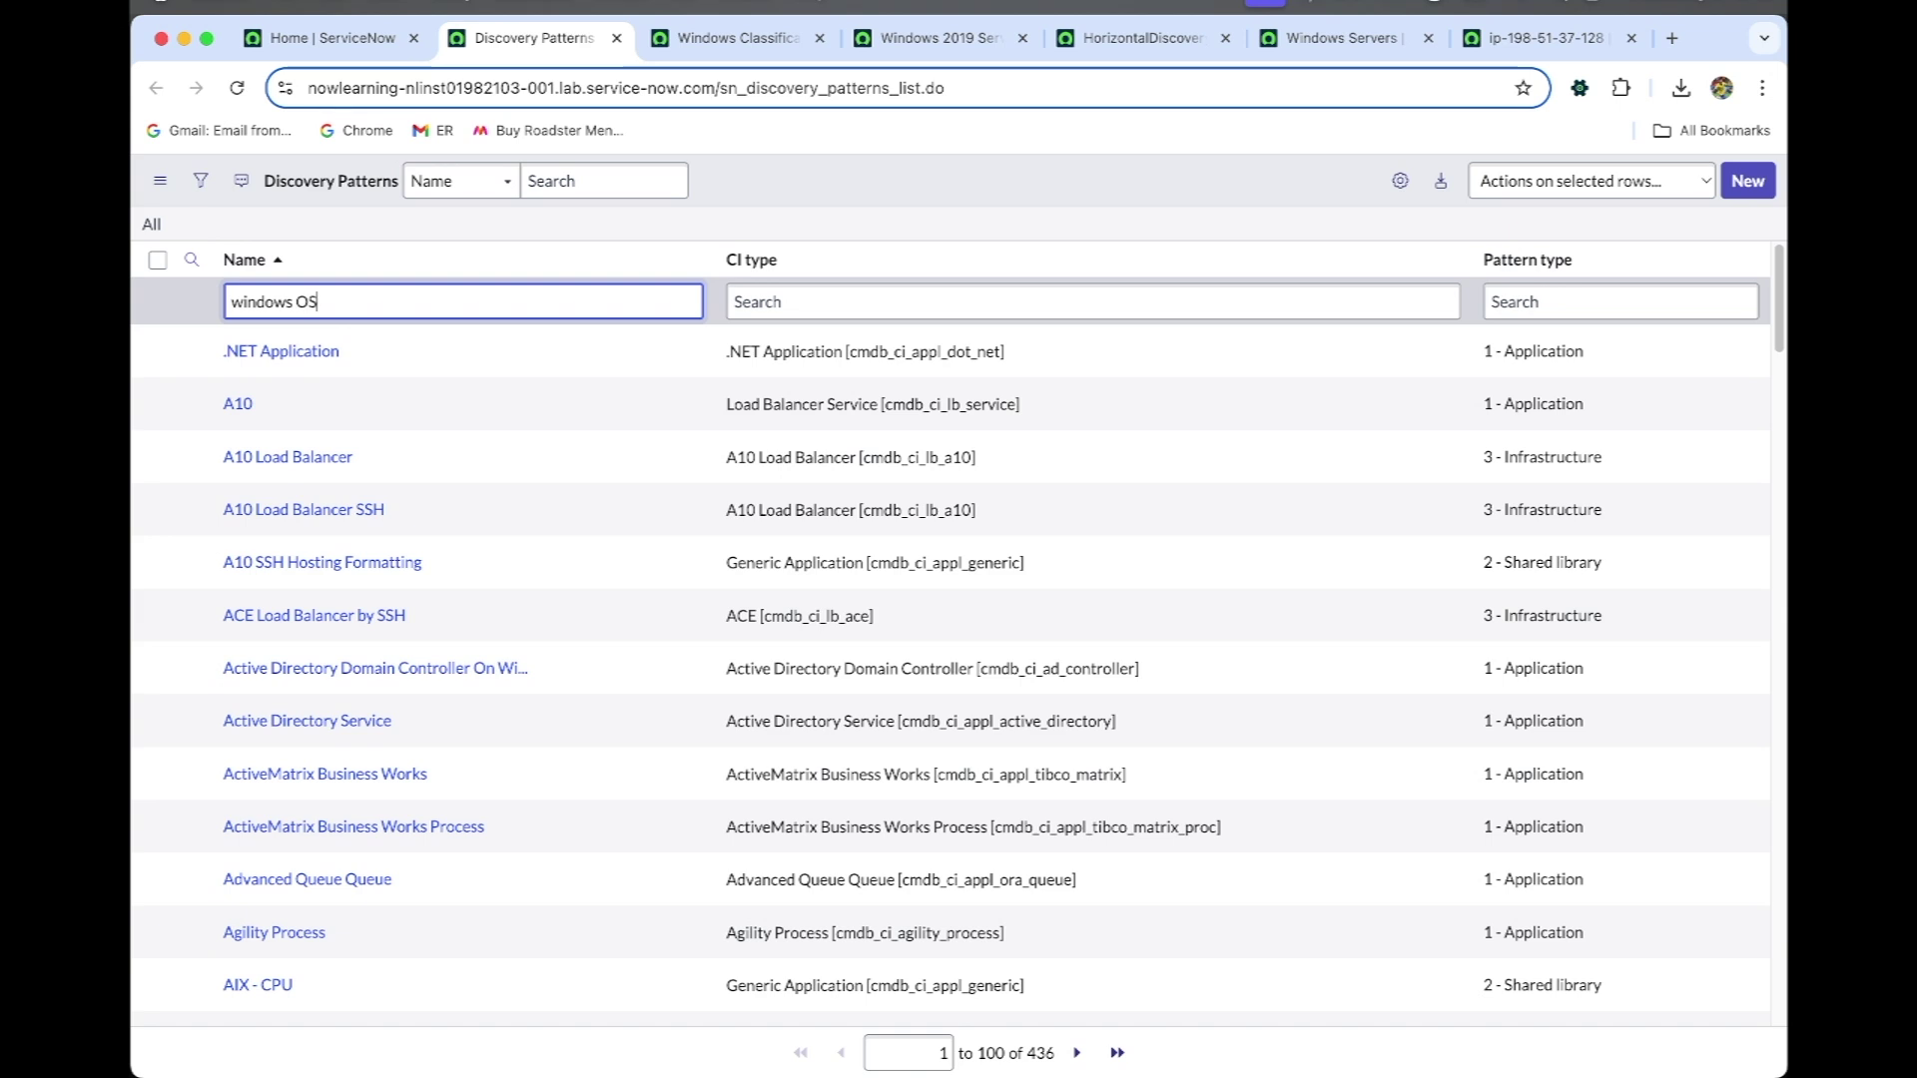
key("Return")
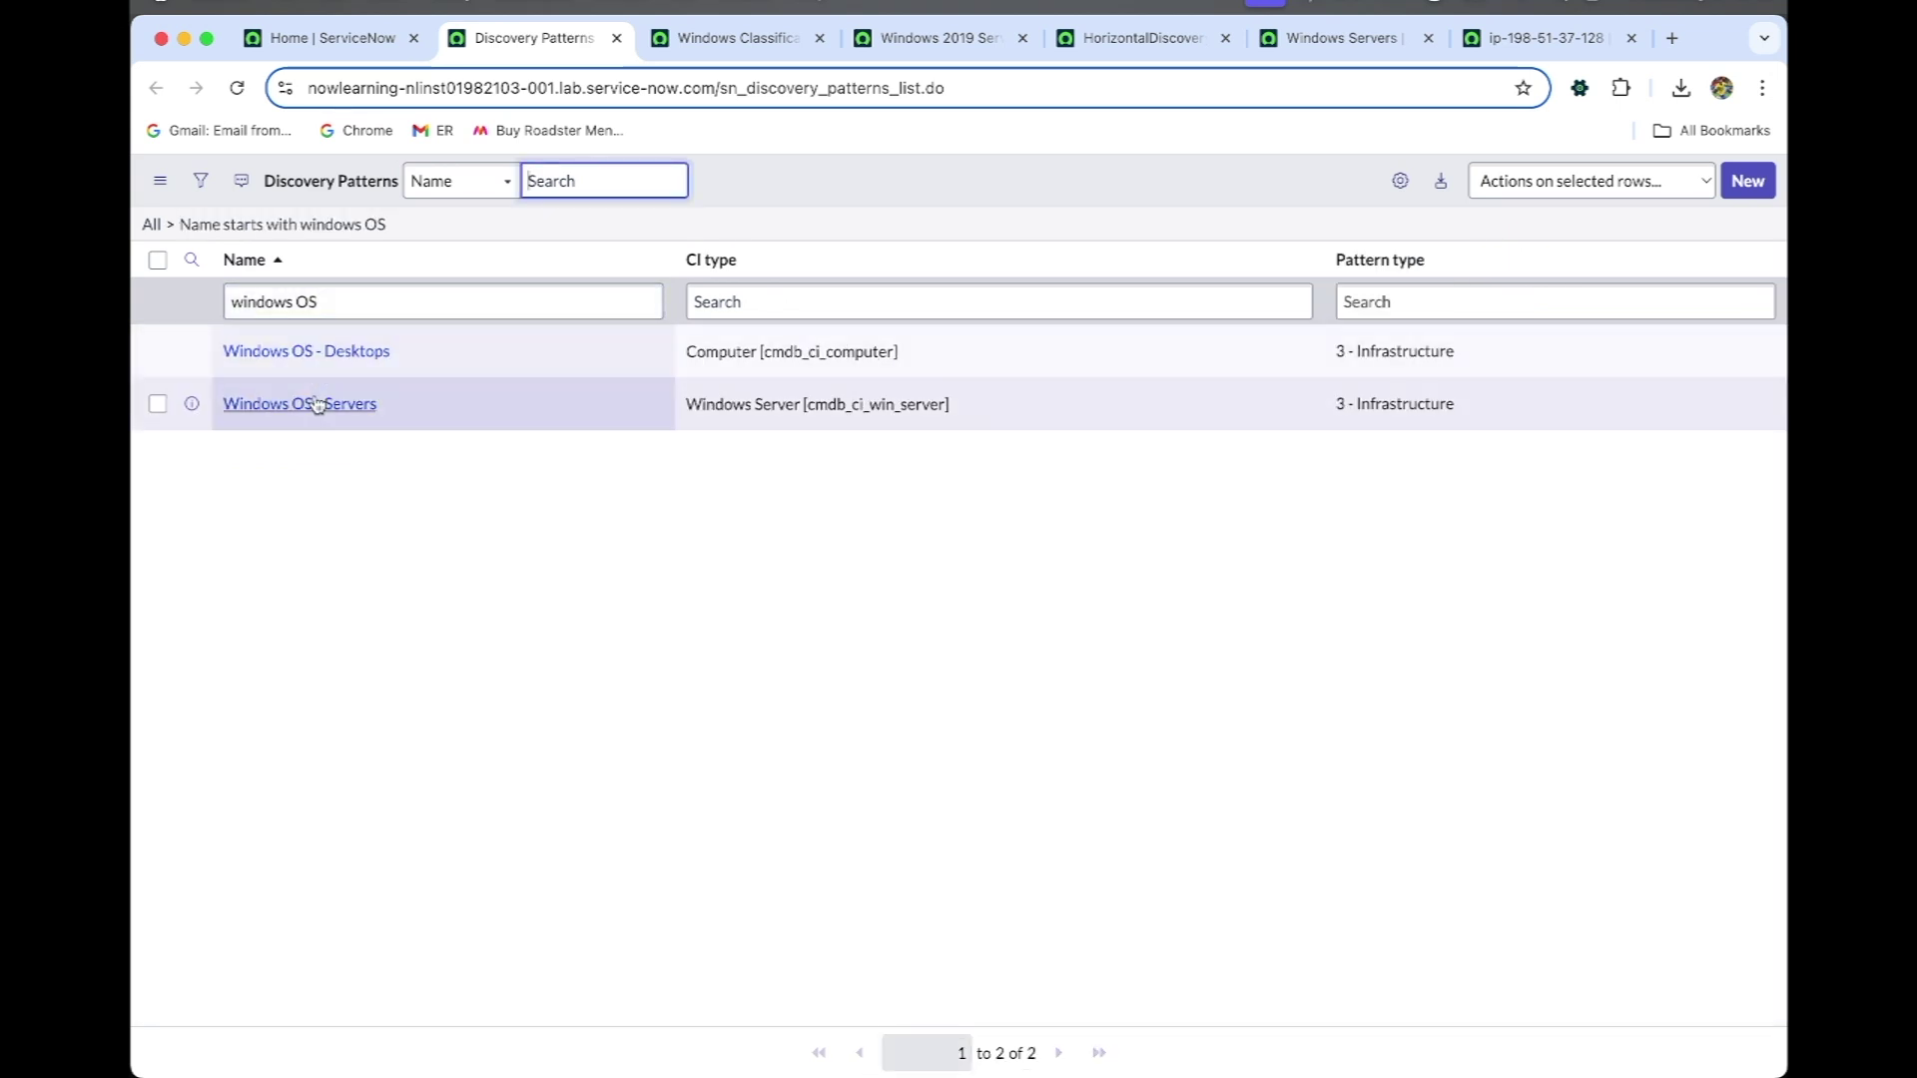
left_click(321, 405, "super")
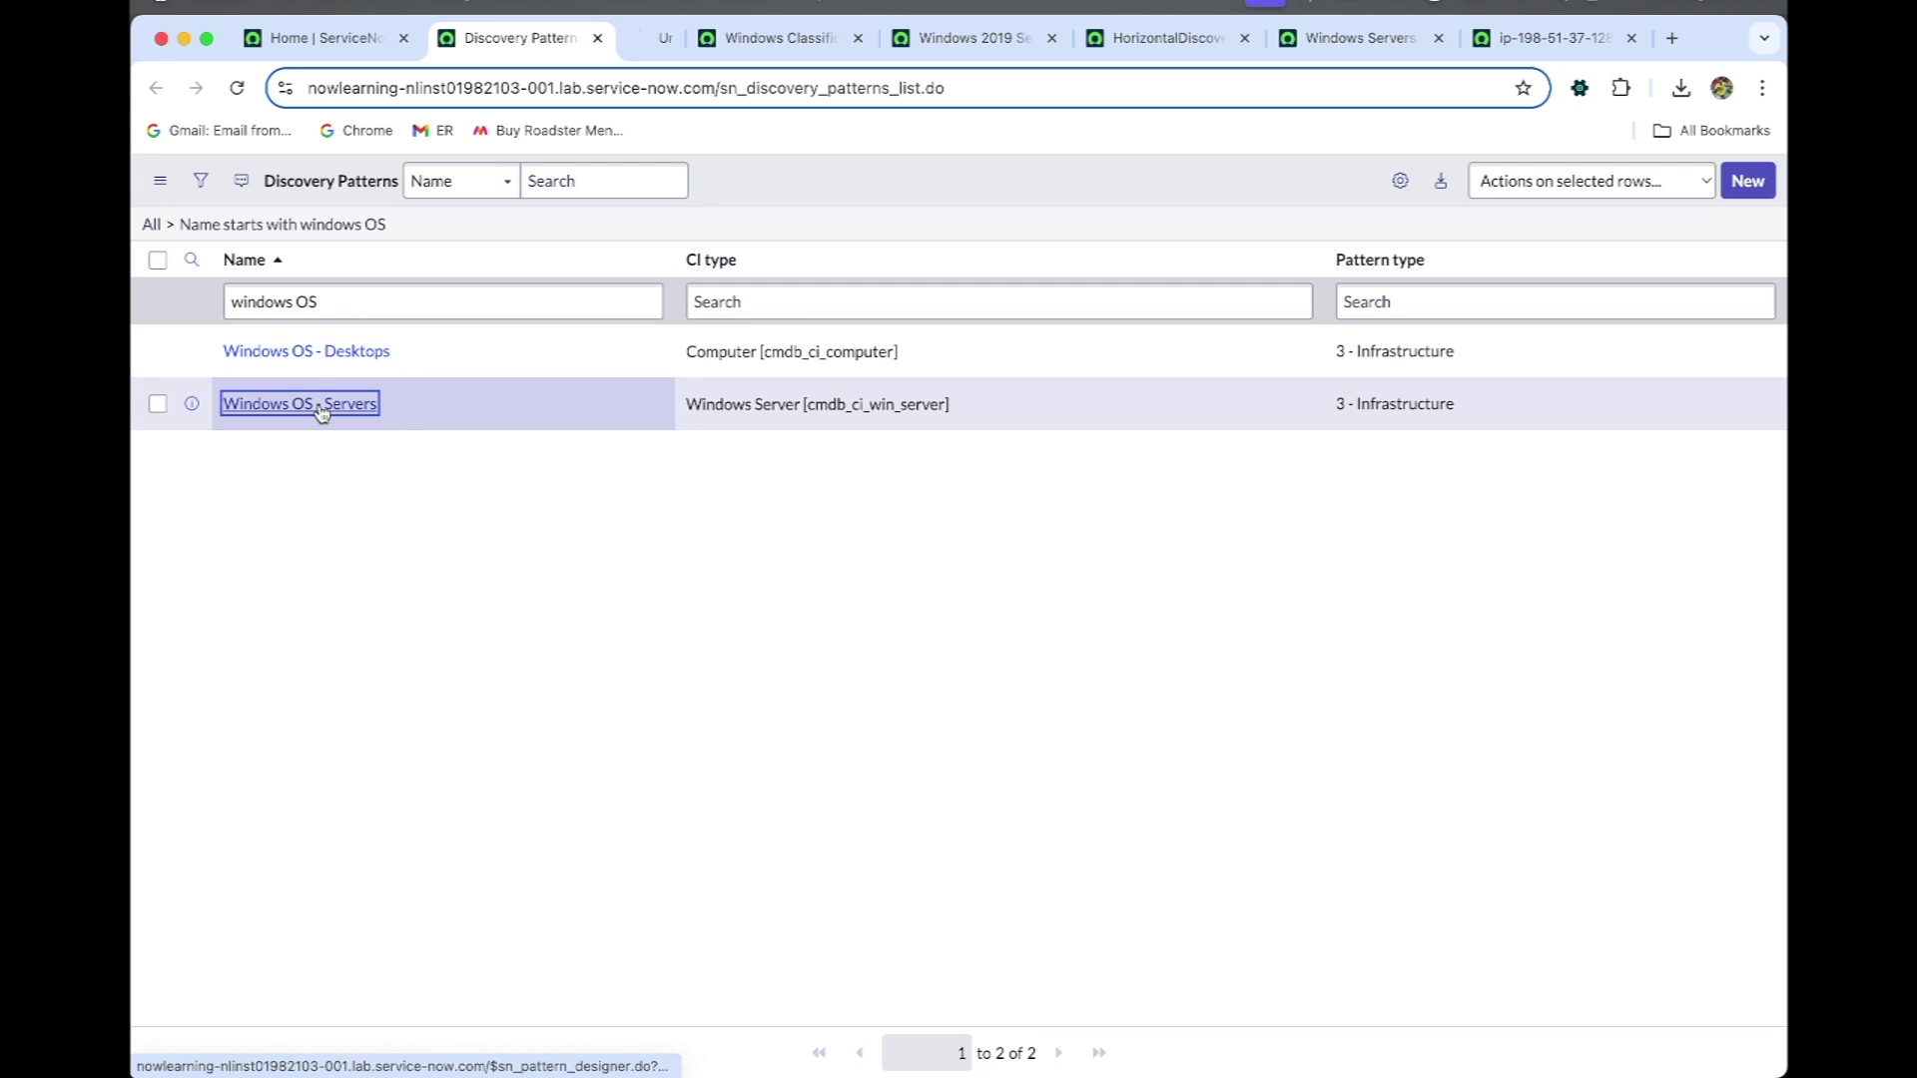
left_click(671, 40)
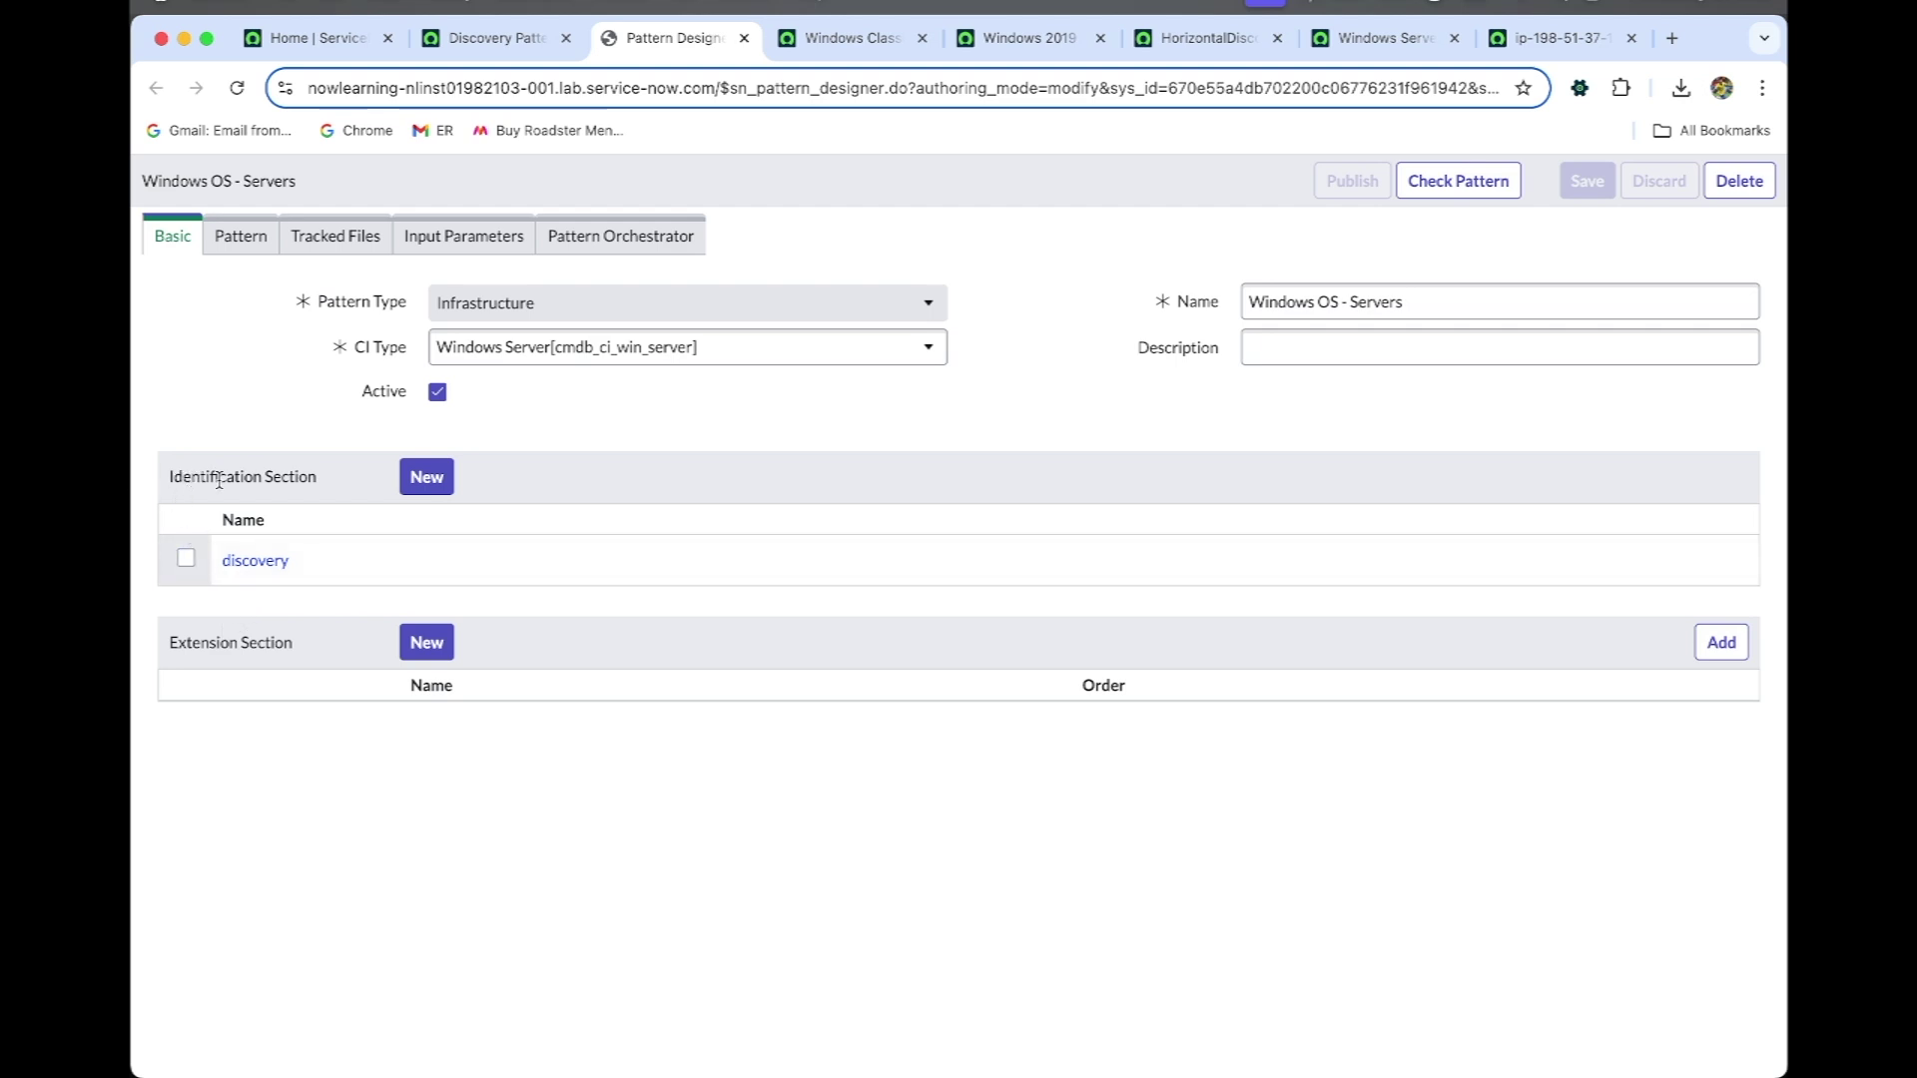
Open the discovery identification section and expand computer_system in the temporary variables to review its attributes
left_click(254, 561)
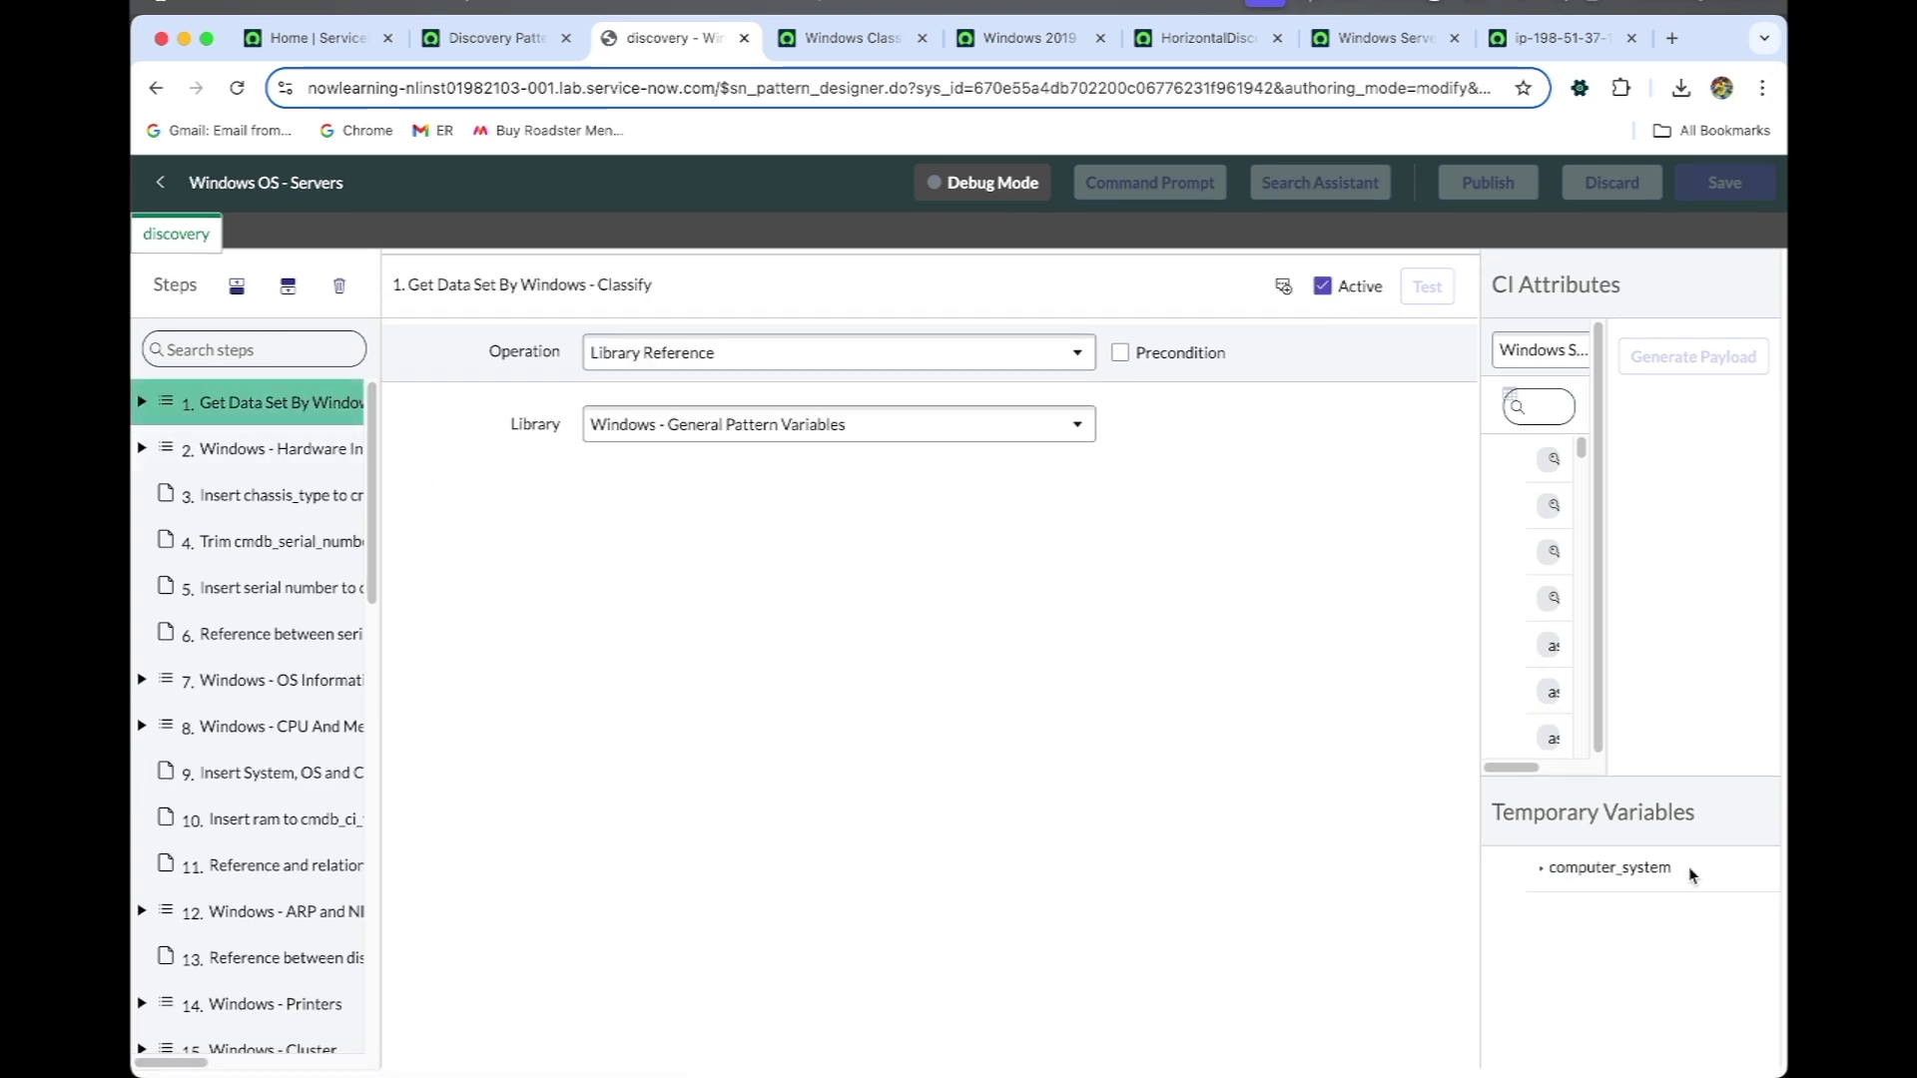
left_click(1539, 868)
scroll(1557, 904, "down", 2)
scroll(1560, 914, "down", 3)
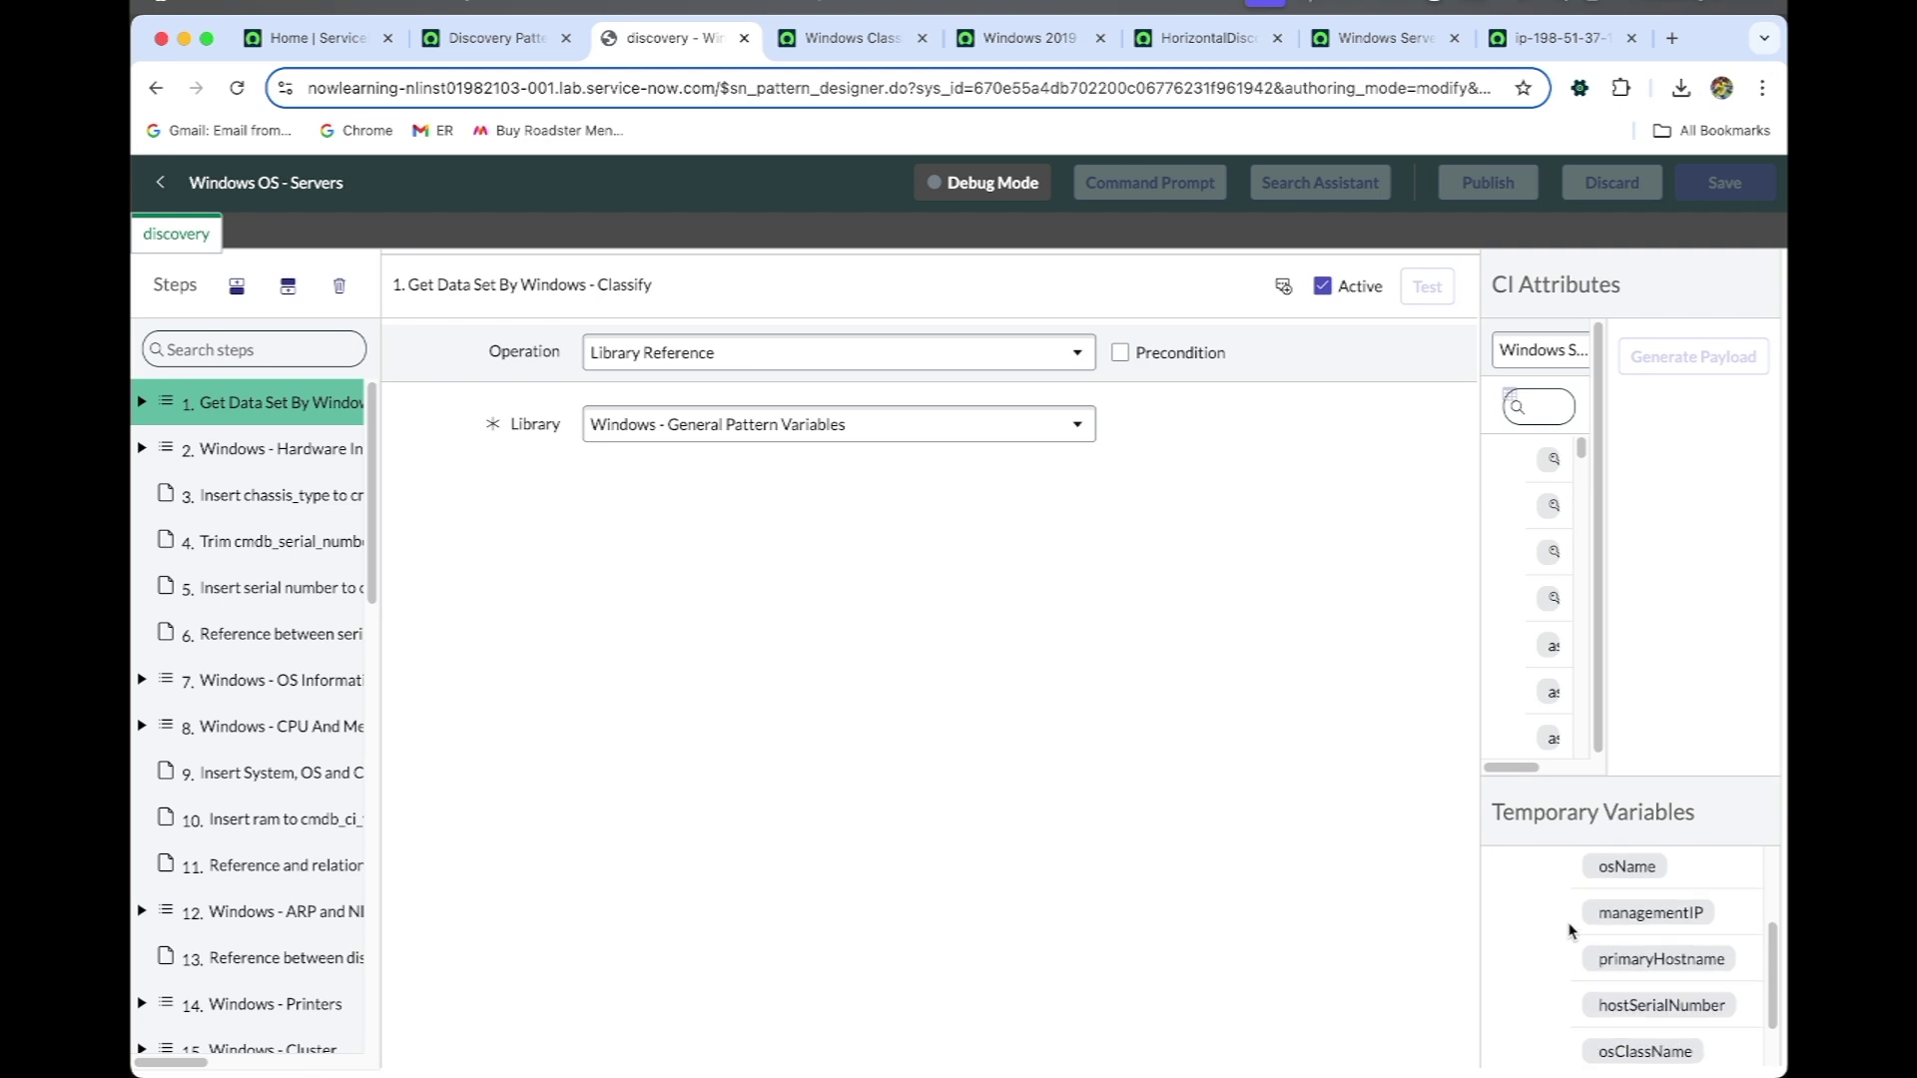
scroll(1568, 931, "up", 2)
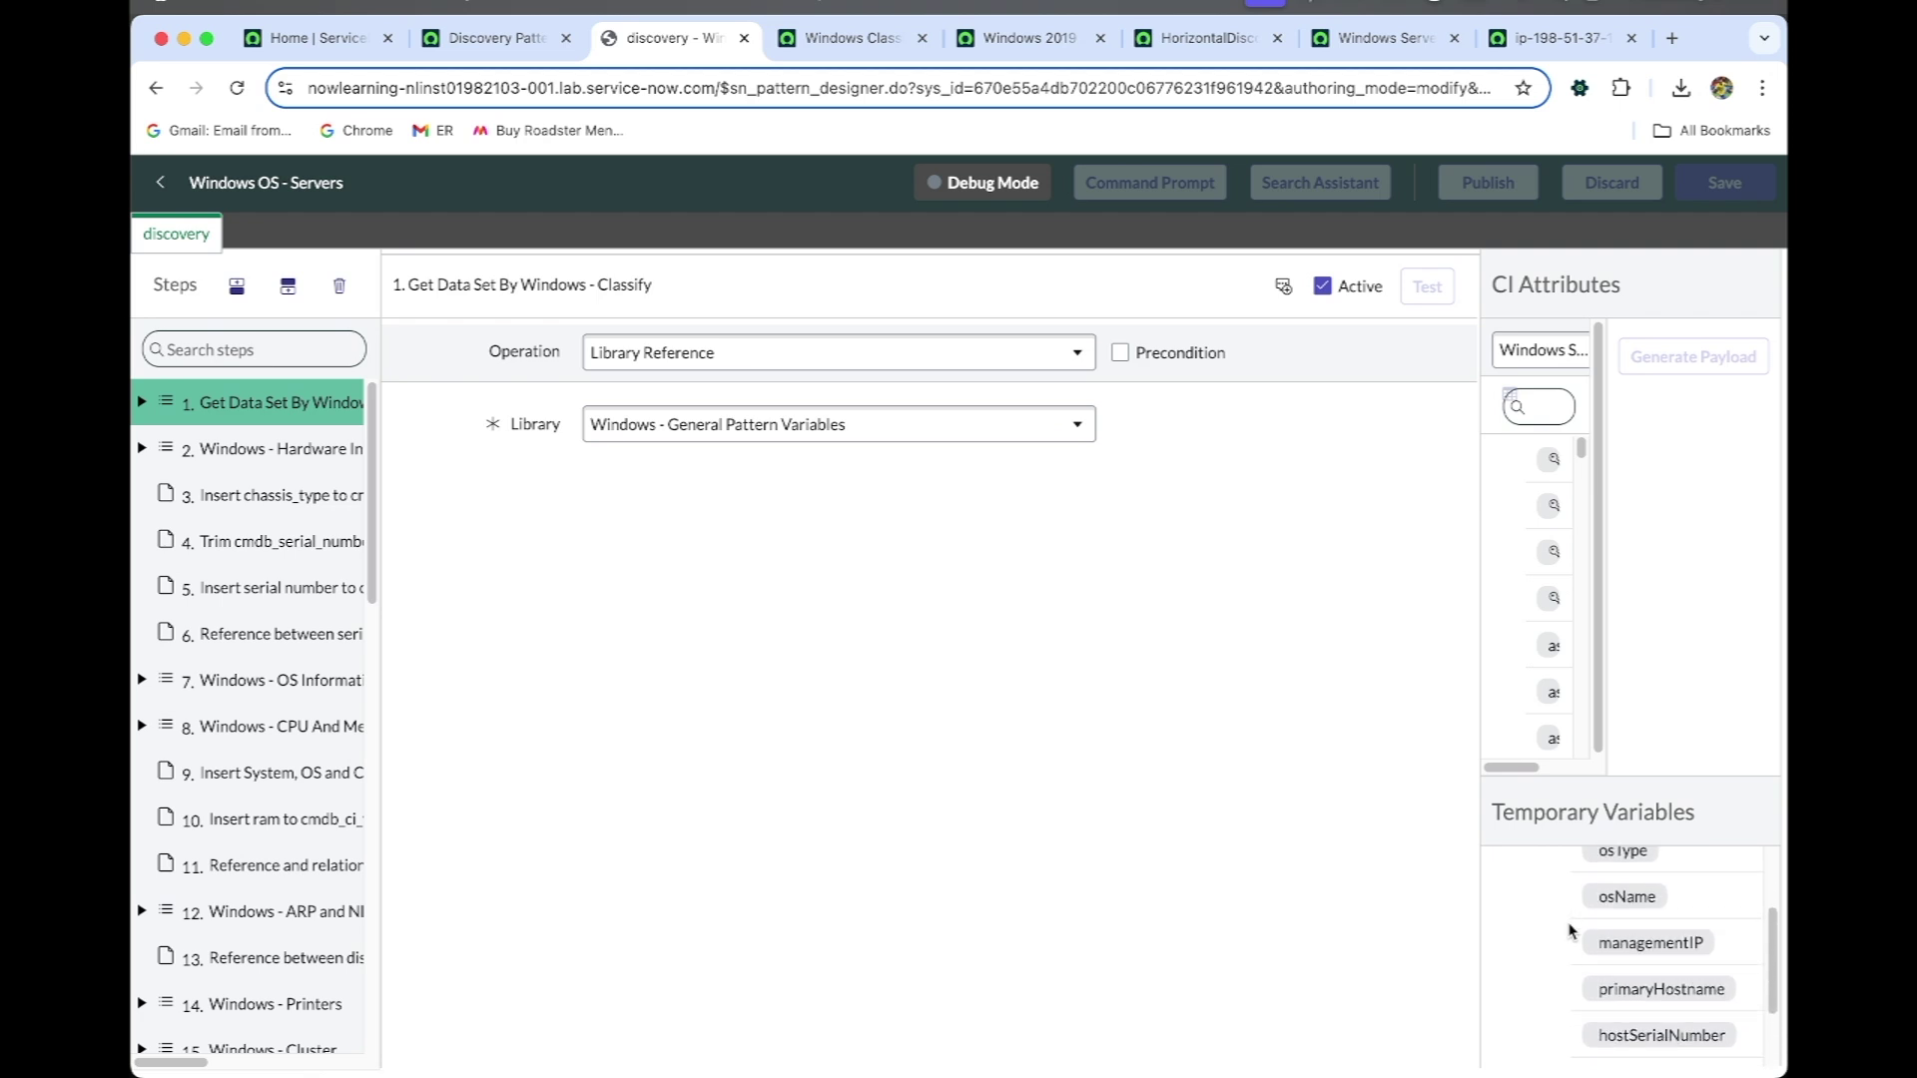
scroll(1568, 931, "down", 2)
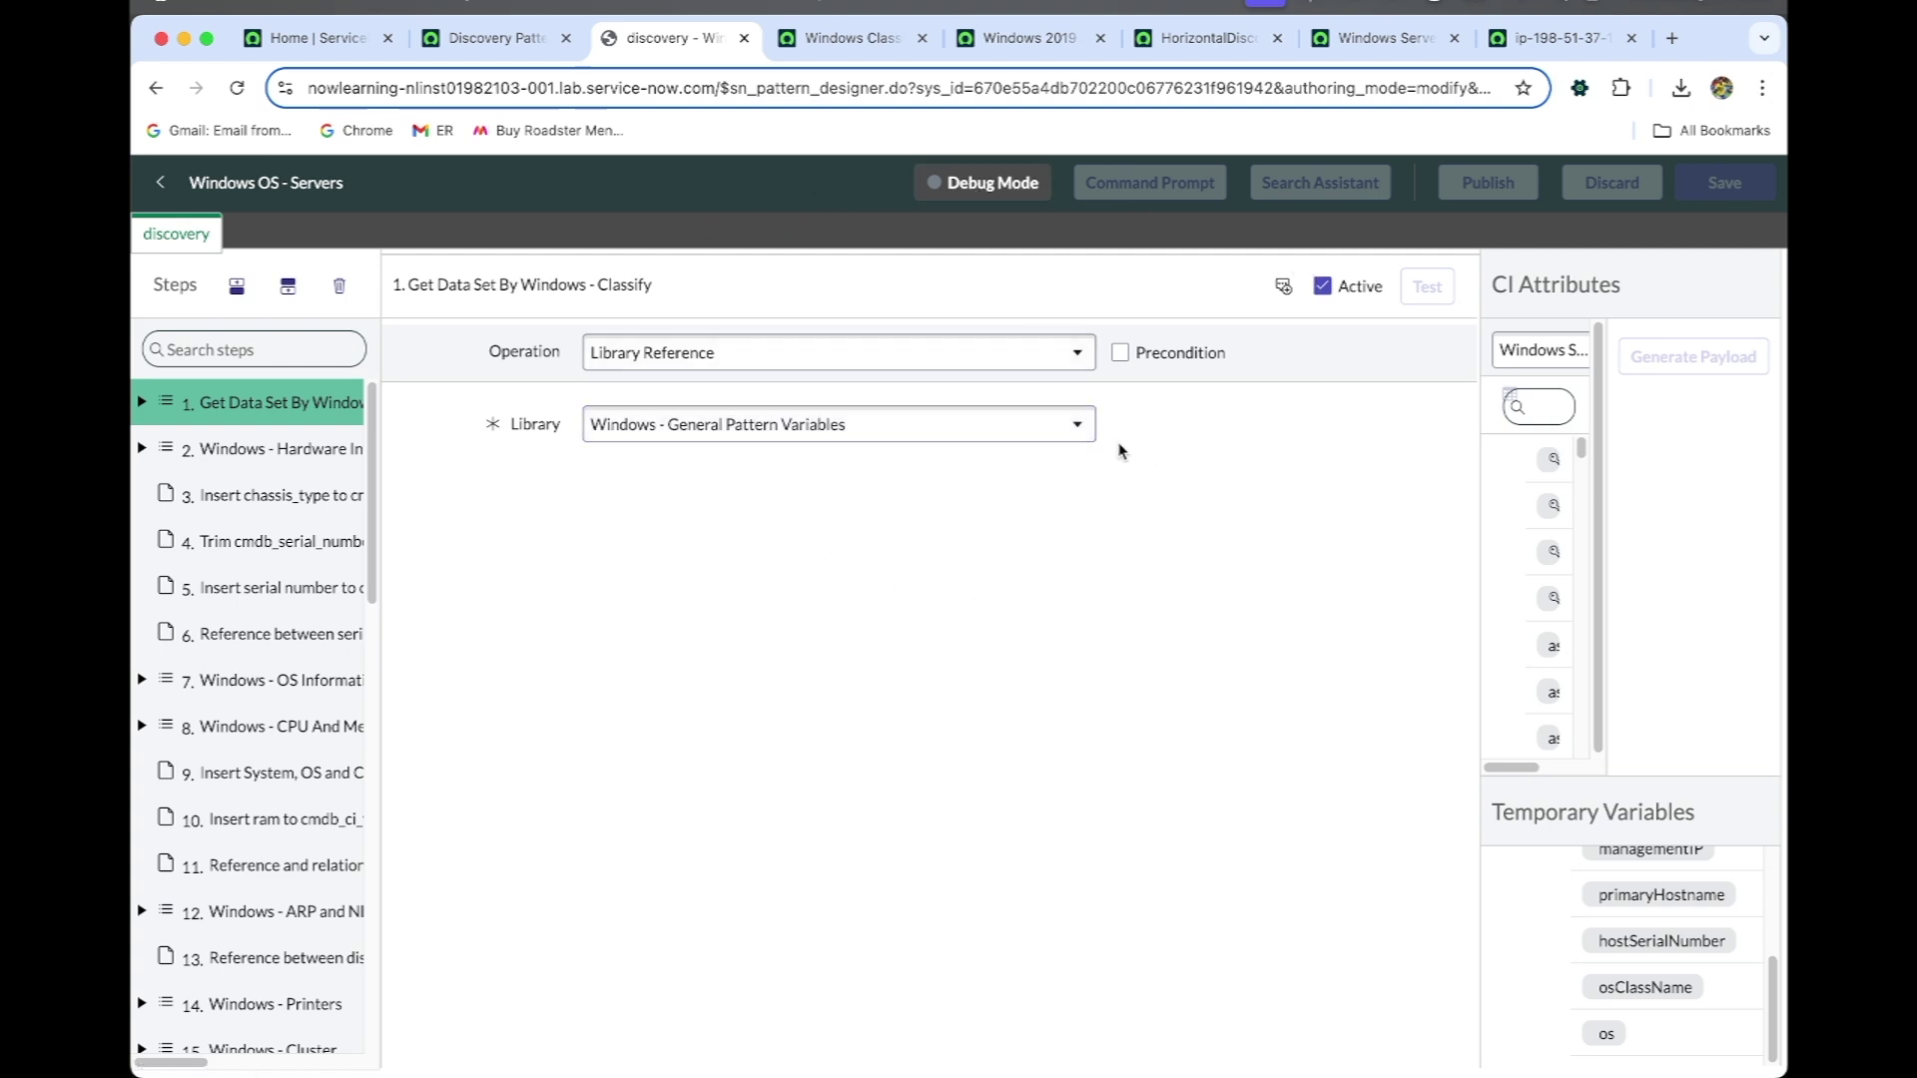
Start Debug Mode for the discovery identification section and choose windows_mid as the MID Server
left_click(953, 184)
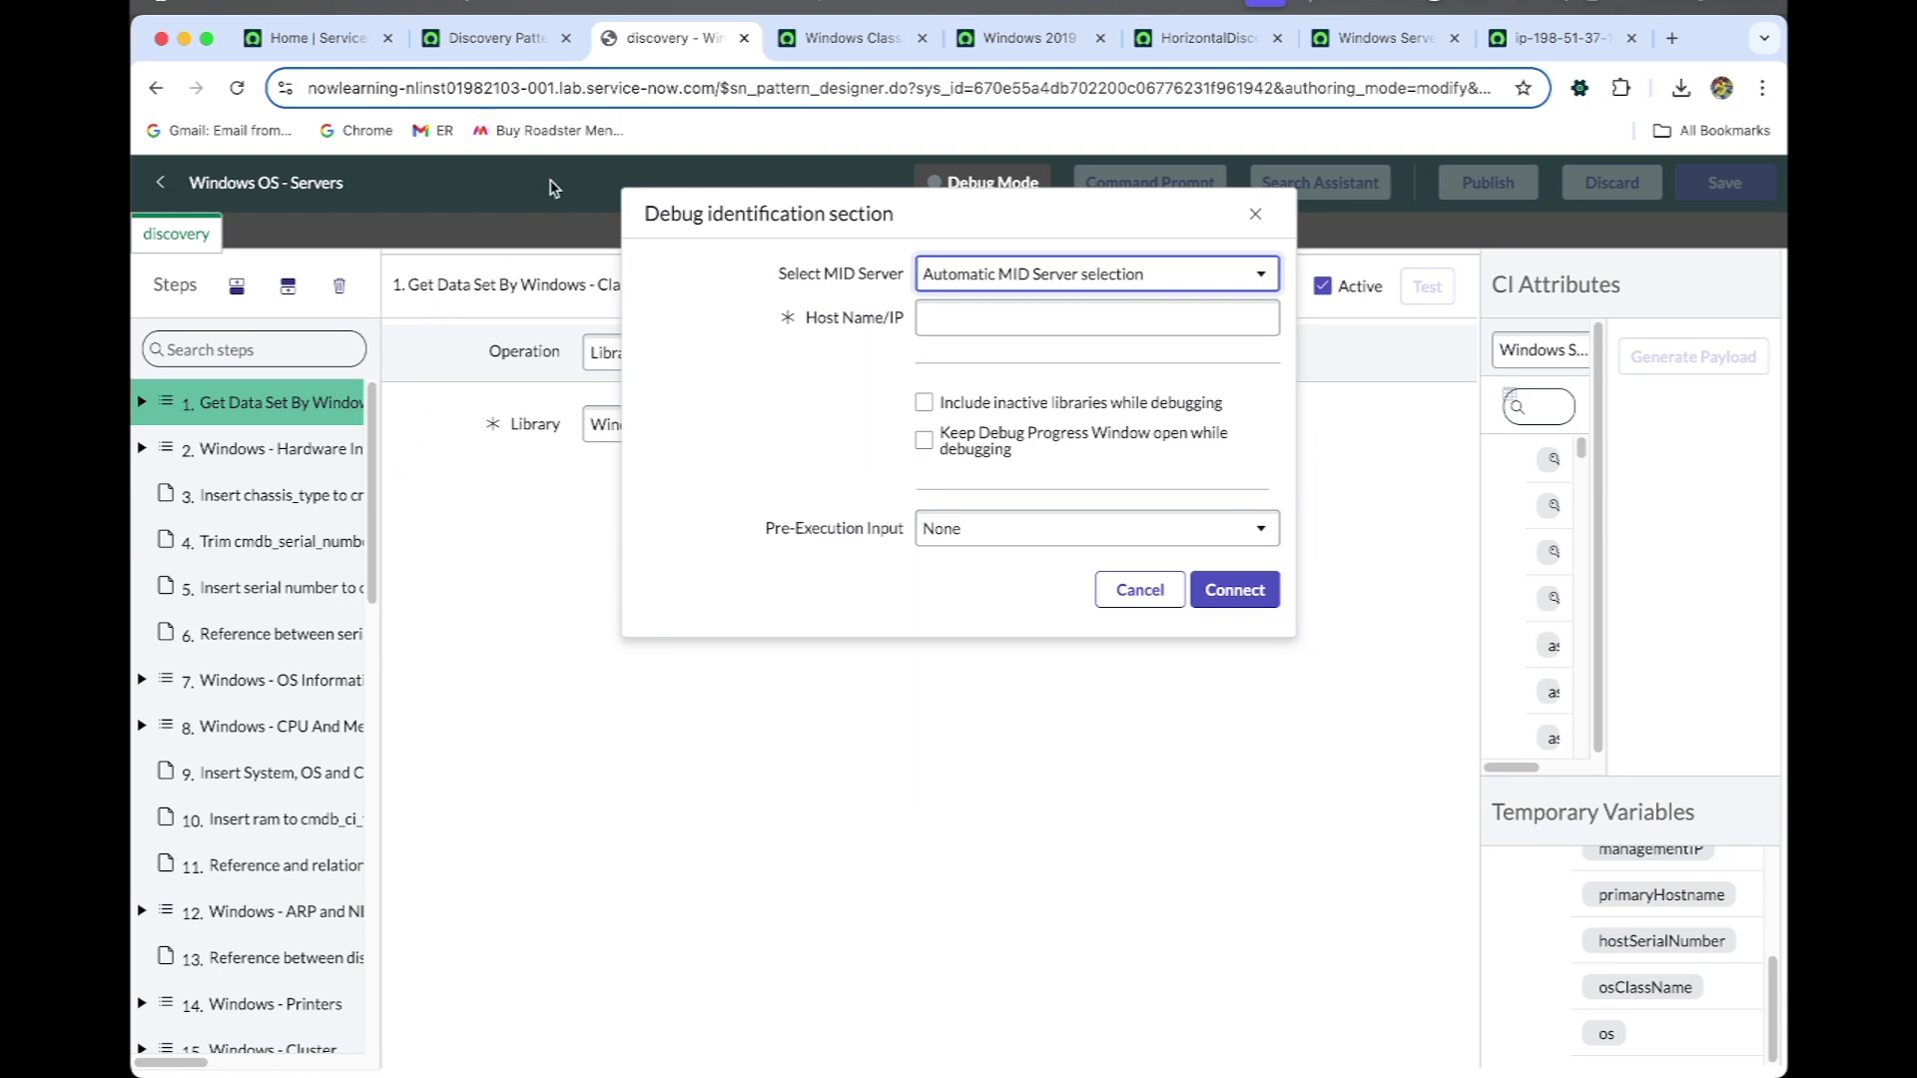
left_click(966, 281)
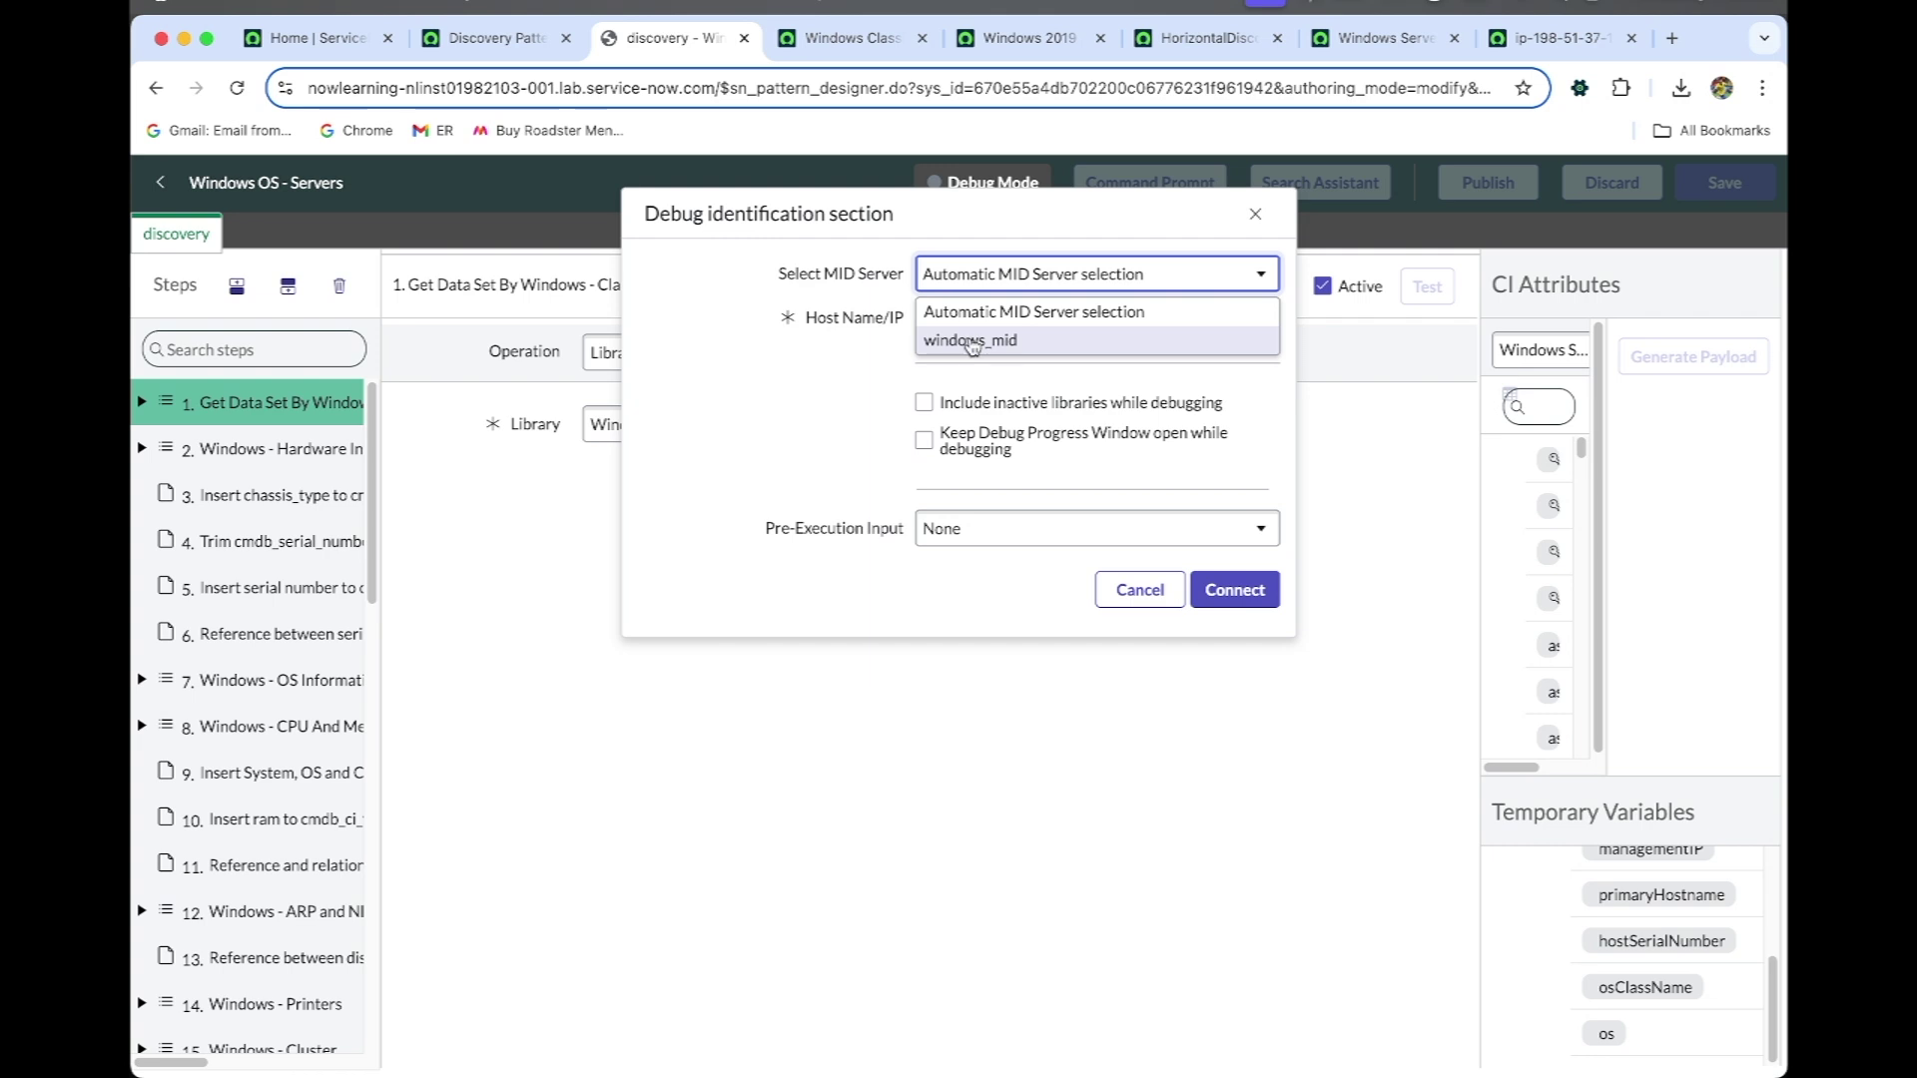
left_click(968, 339)
left_click(961, 321)
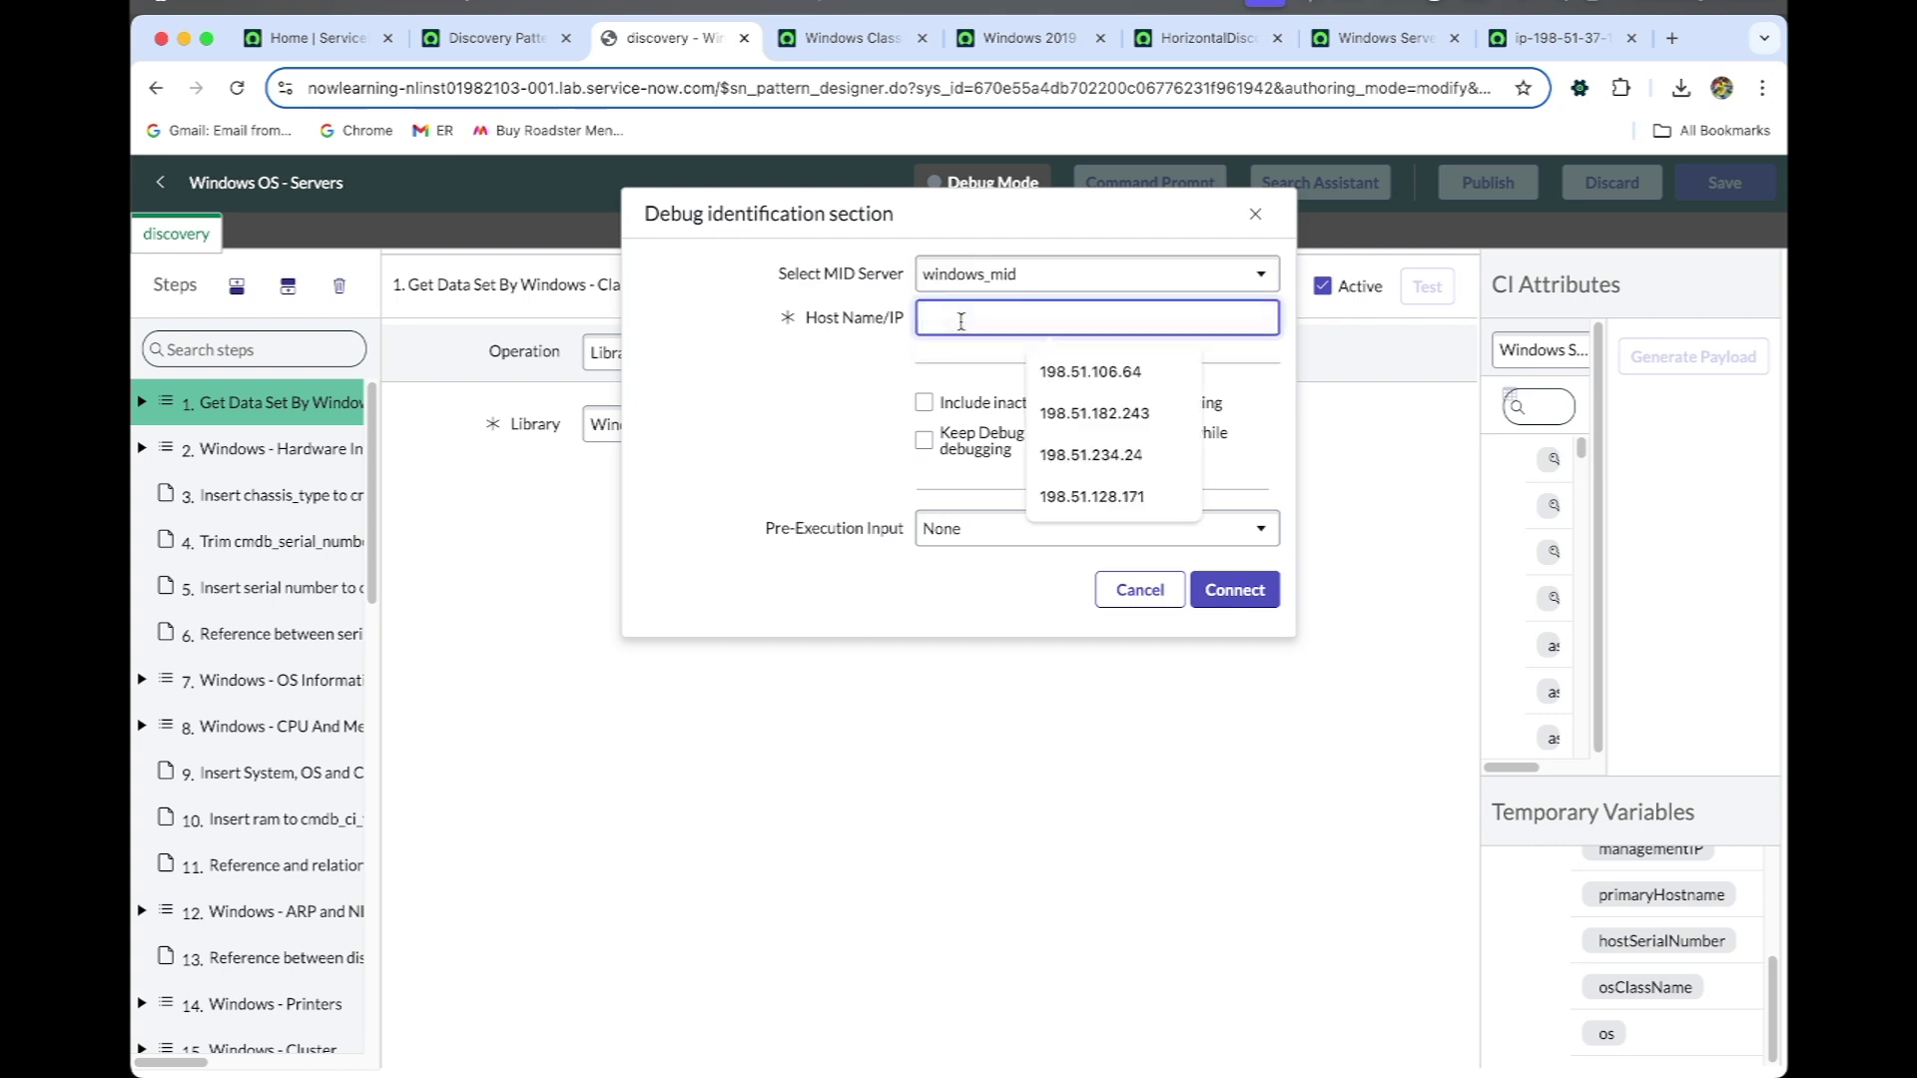
left_click(804, 389)
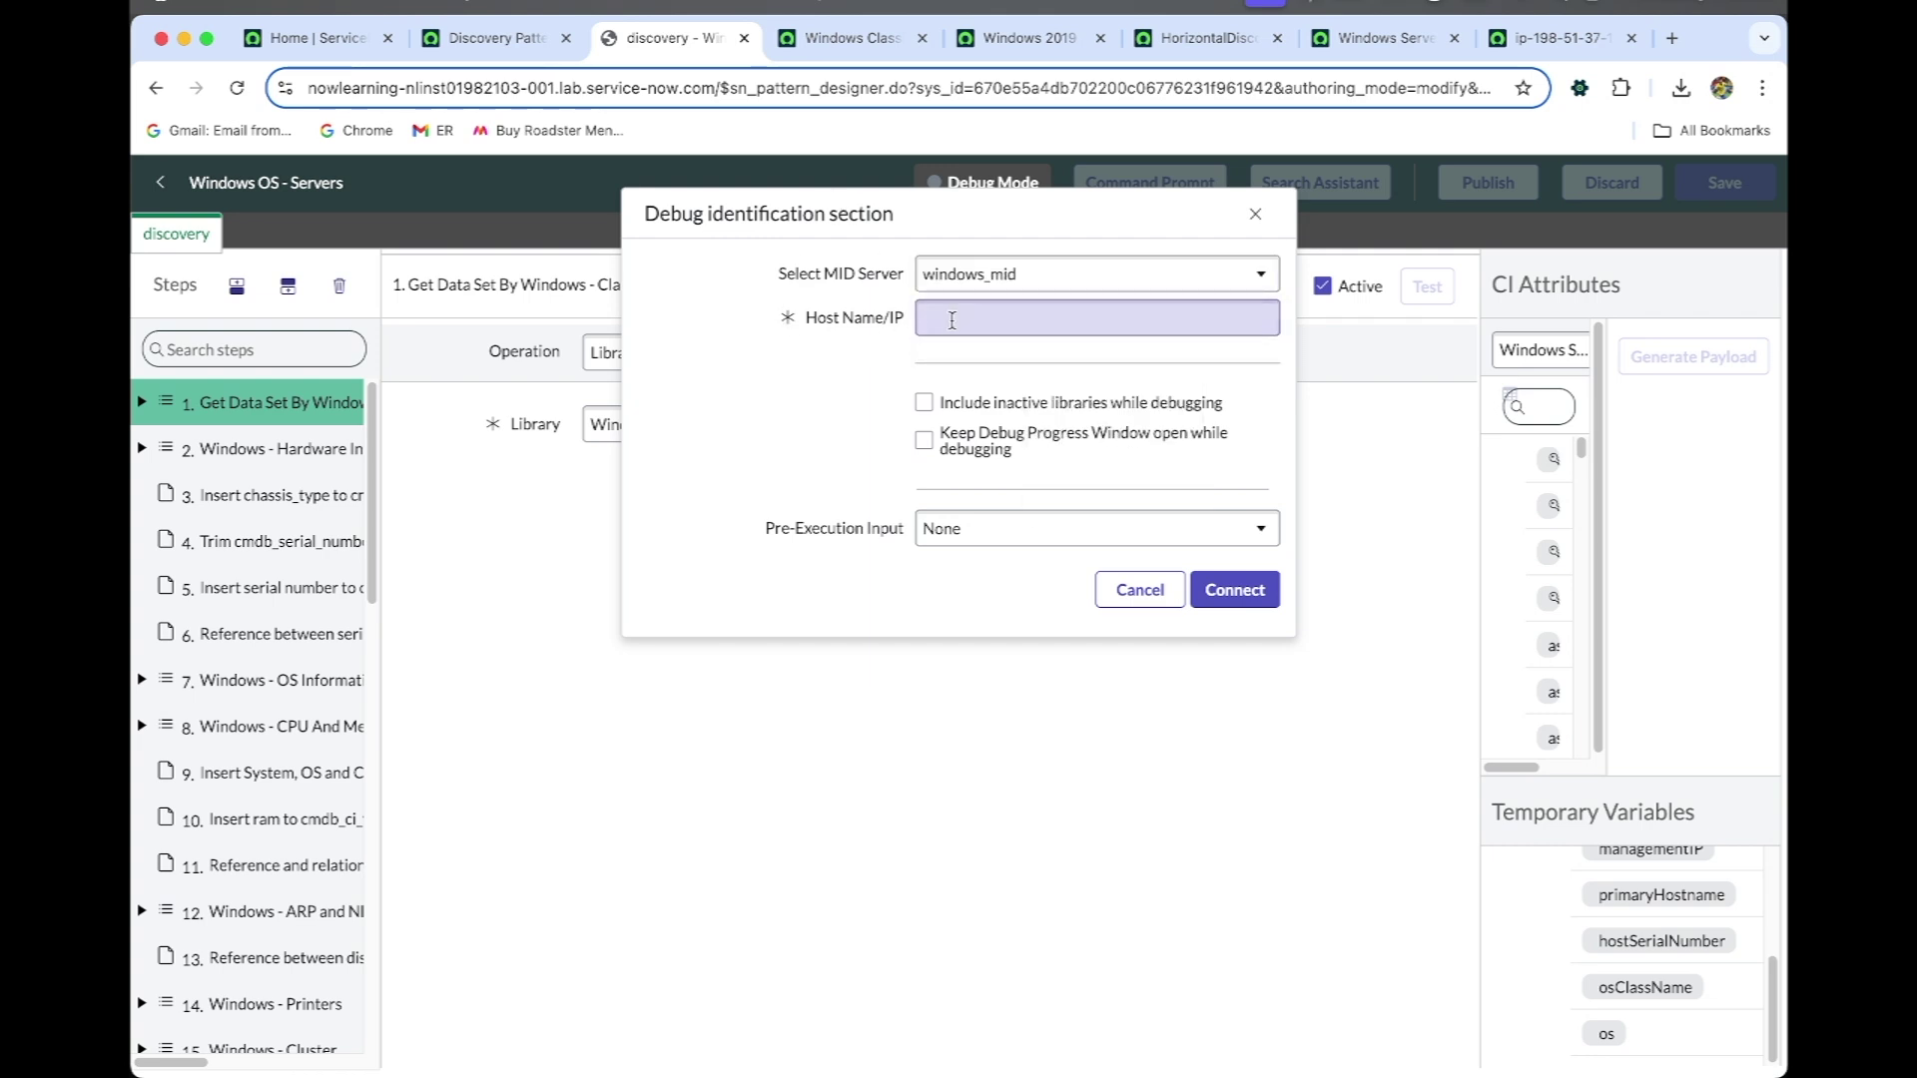
From the home page, filter the navigator for "mid server" and open the MID Servers list under Discovery in a new tab
left_click(854, 40)
left_click(1028, 40)
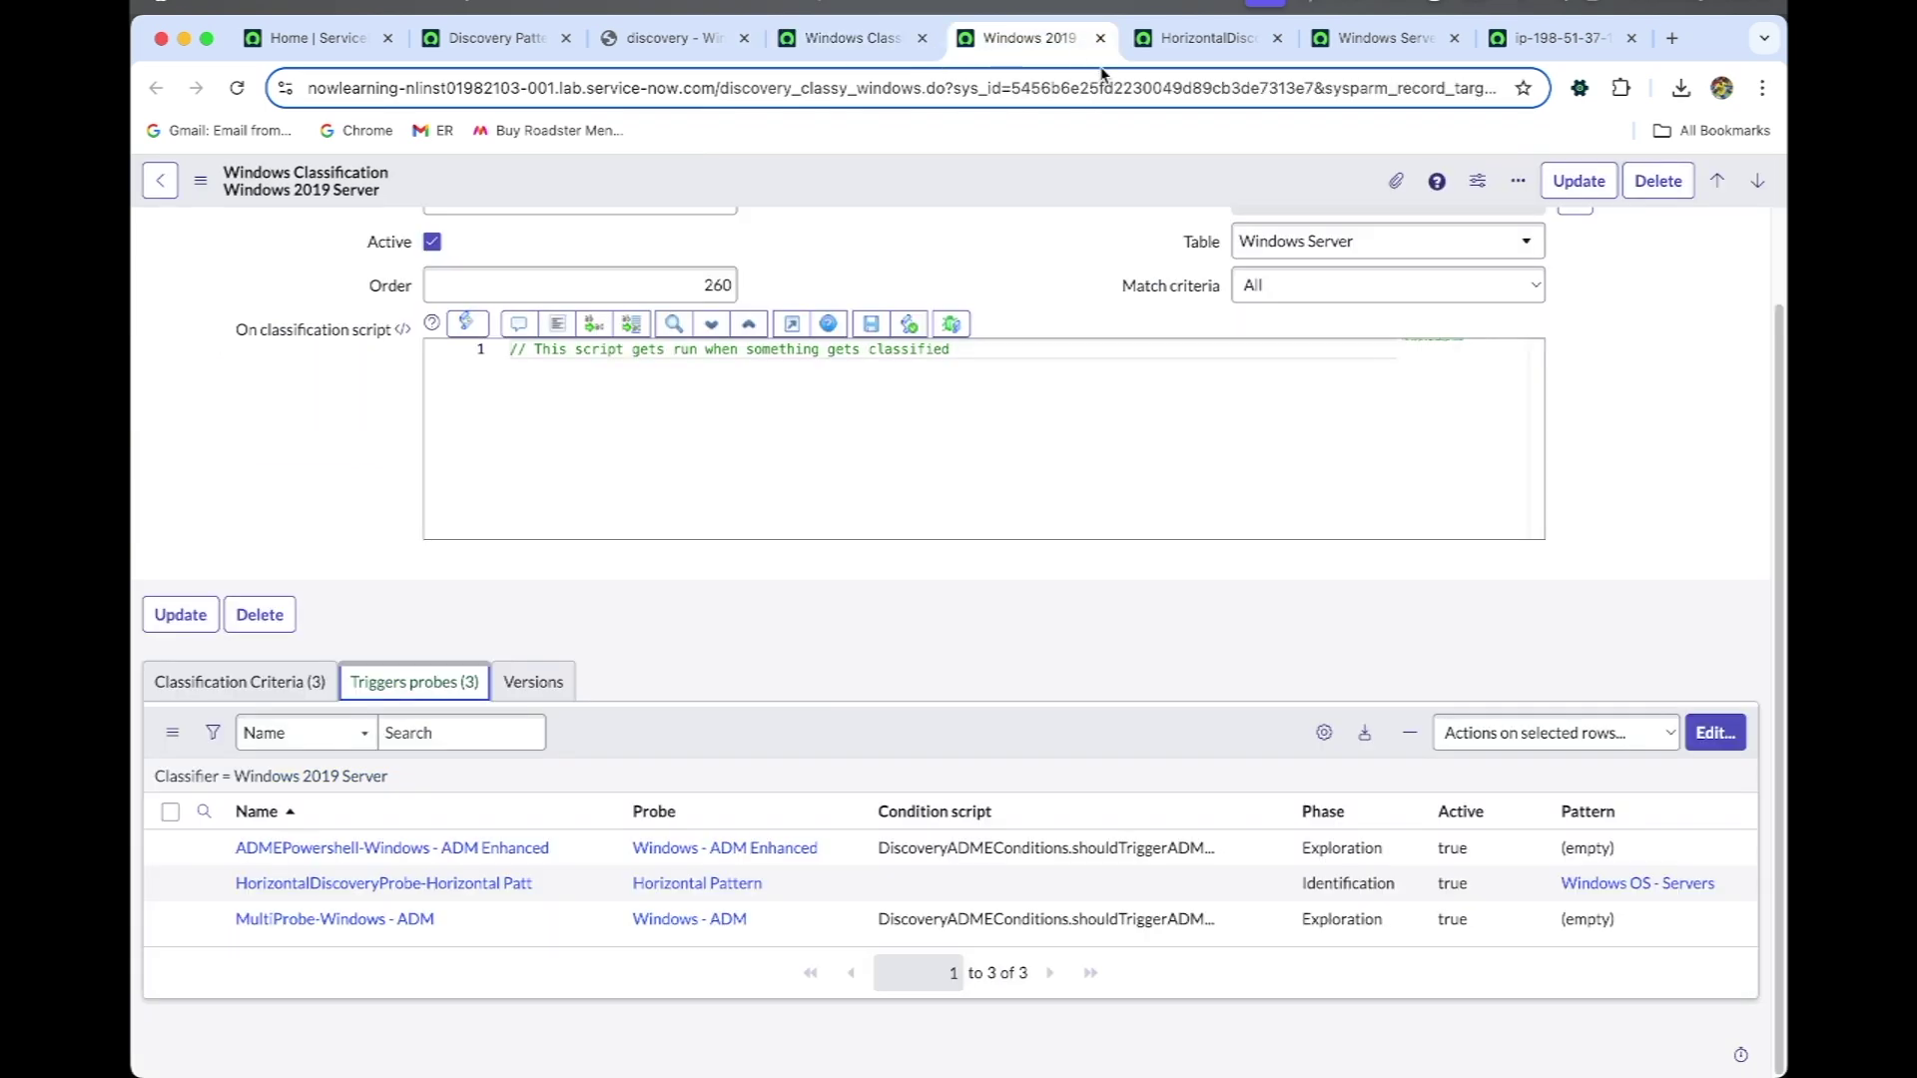
left_click(1208, 40)
left_click(1385, 40)
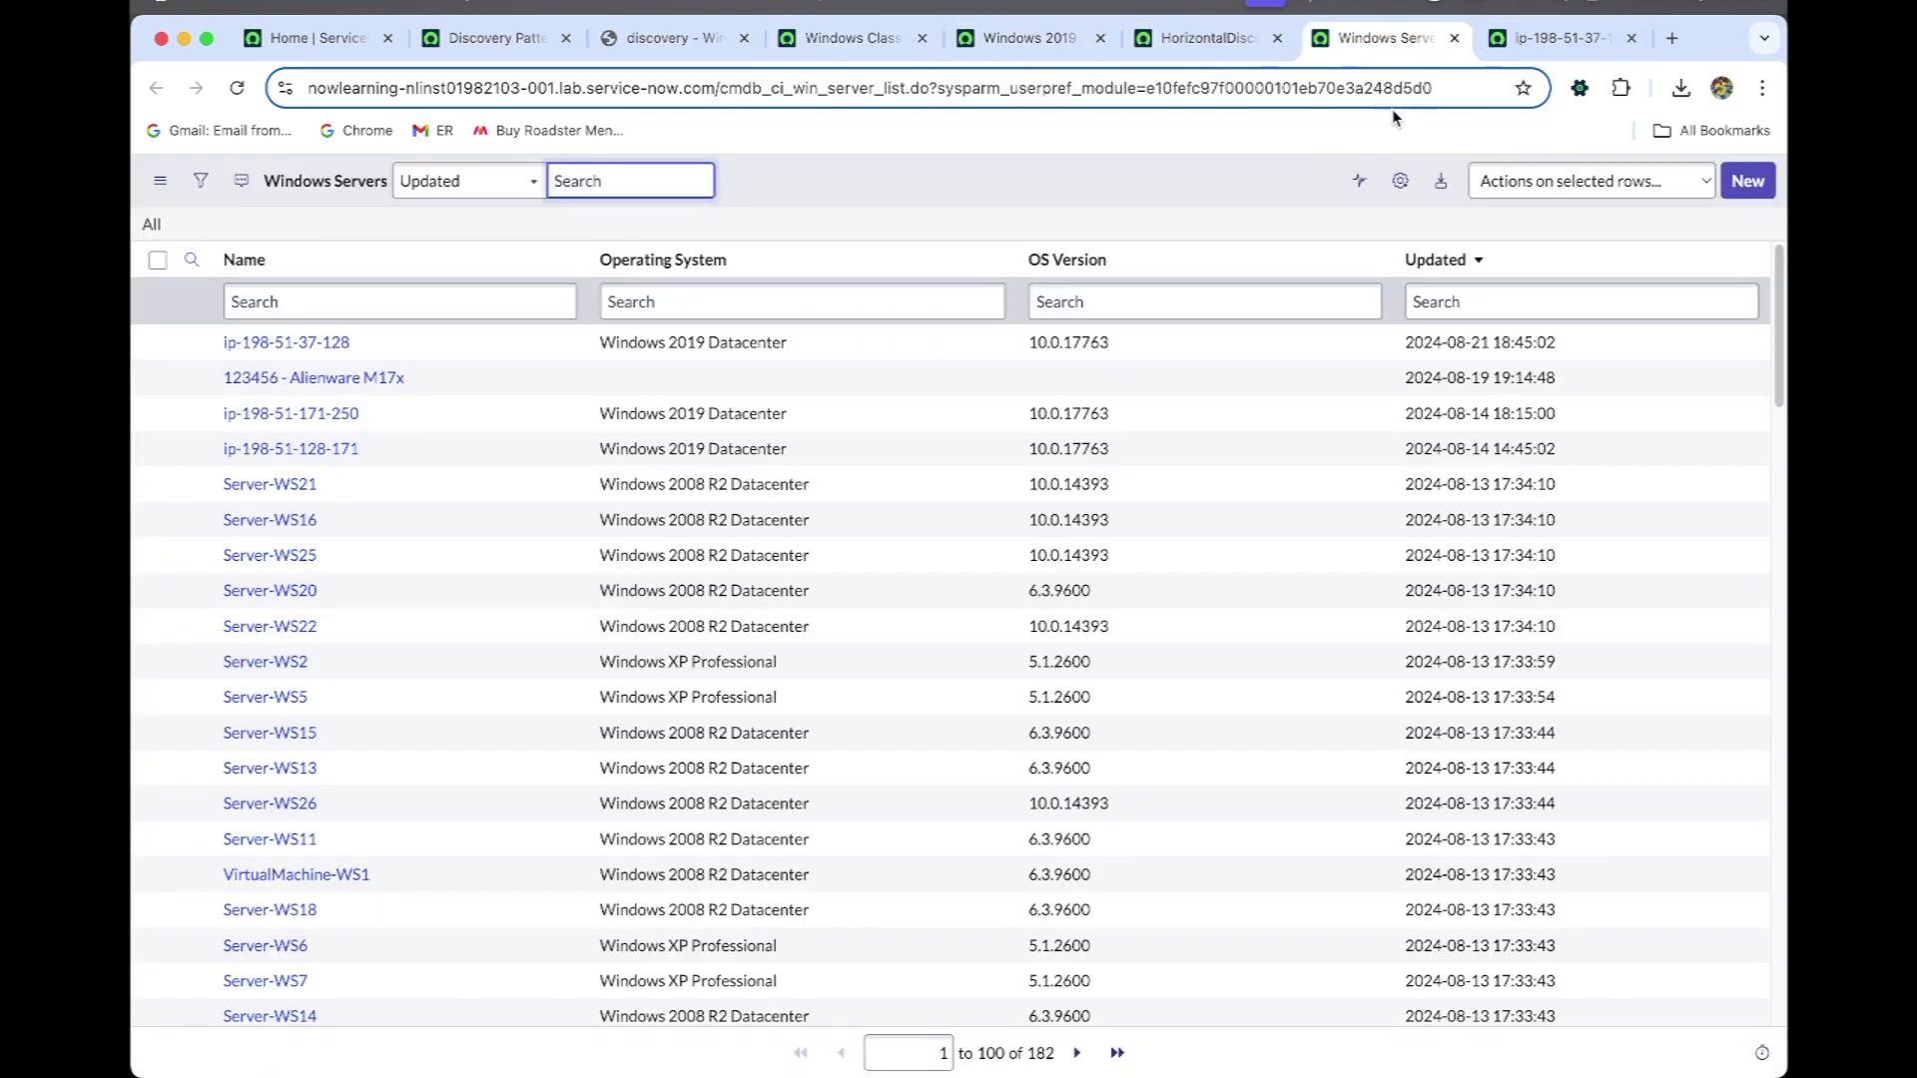
left_click(300, 40)
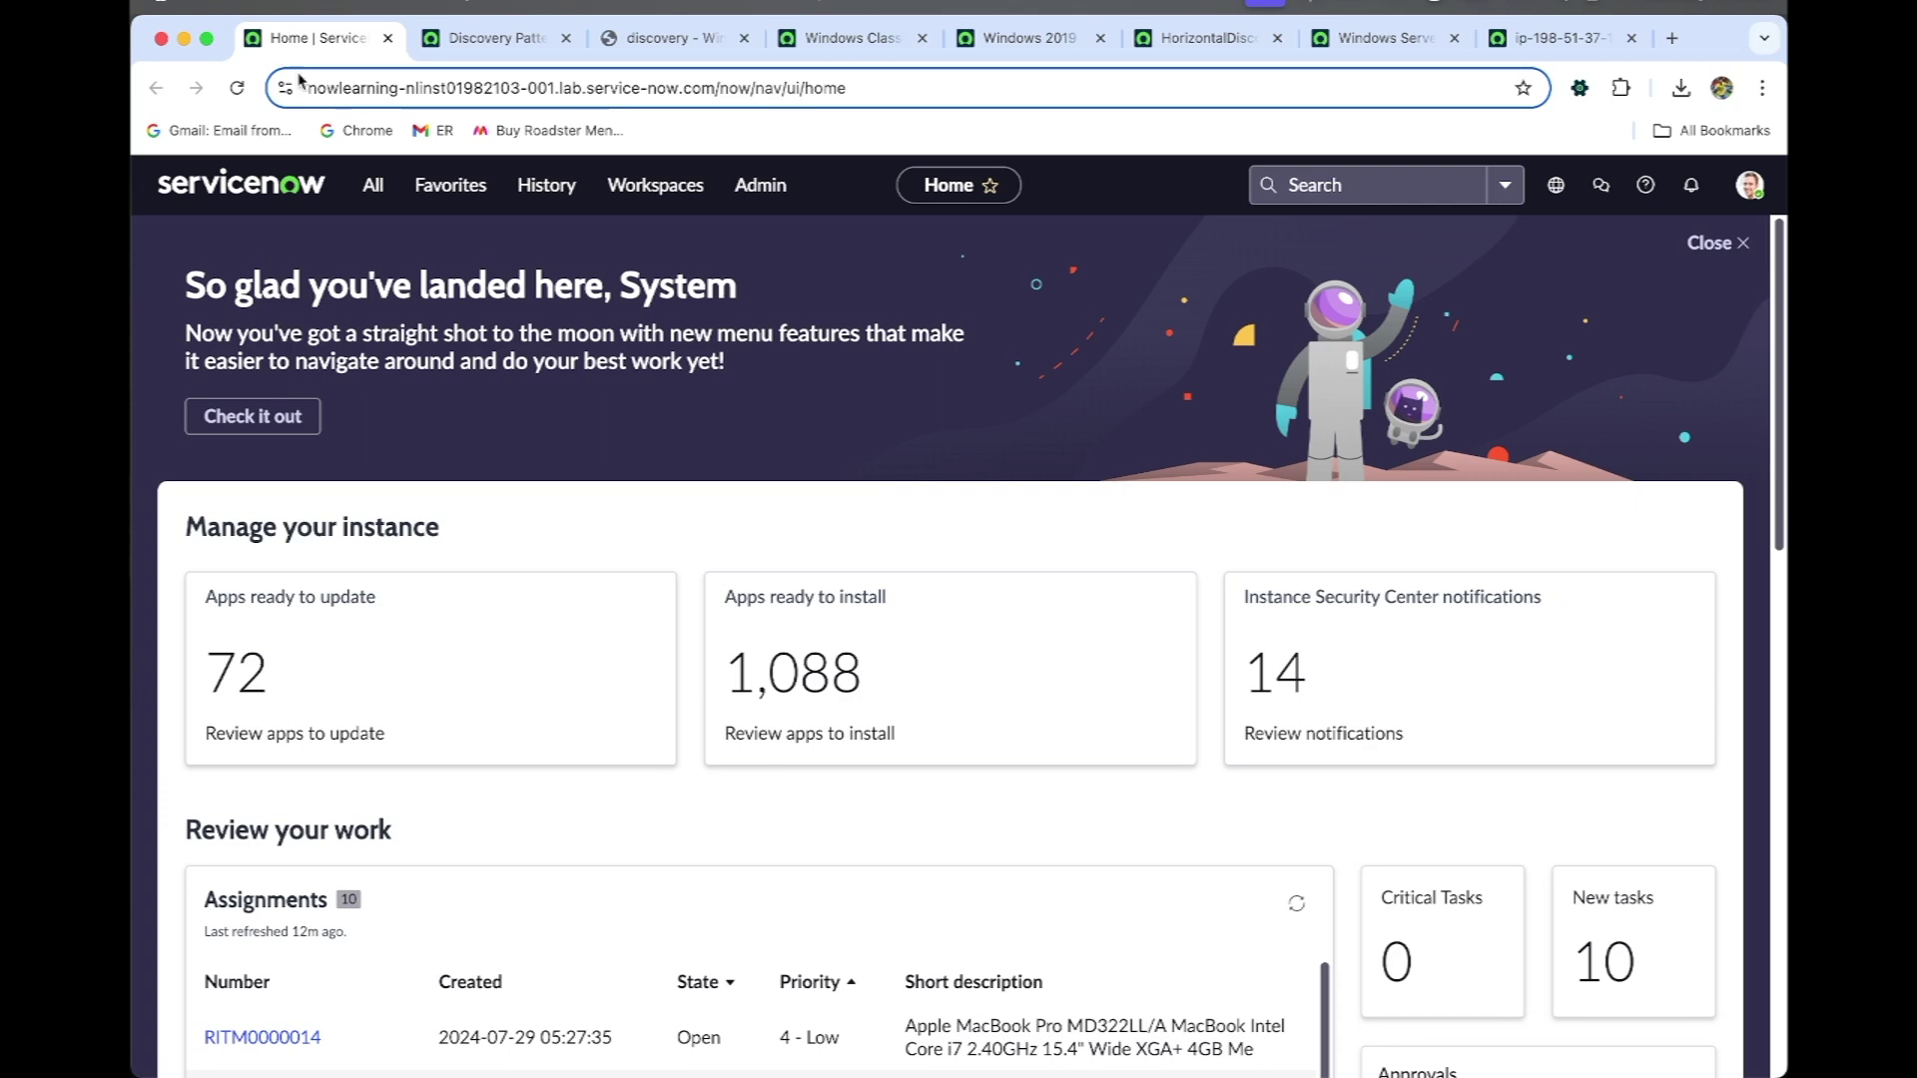
left_click(372, 184)
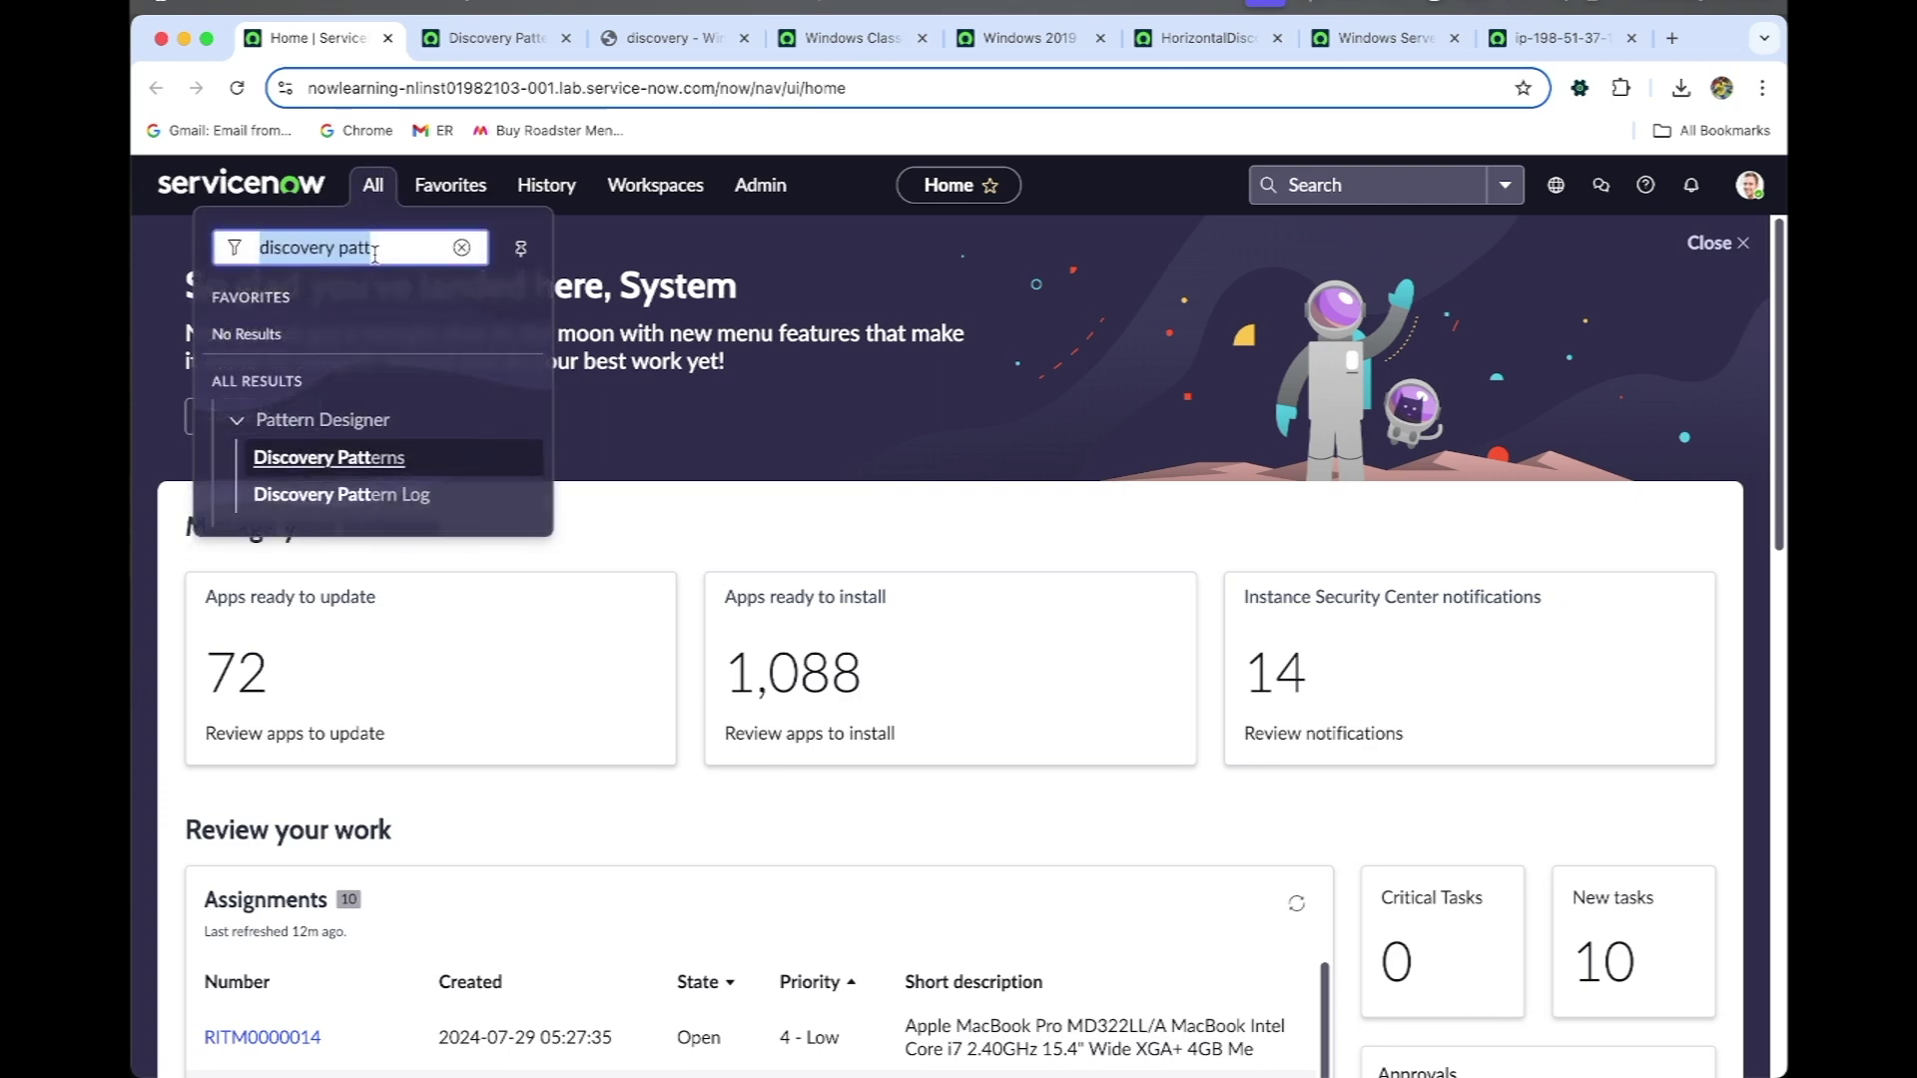
type("mid server")
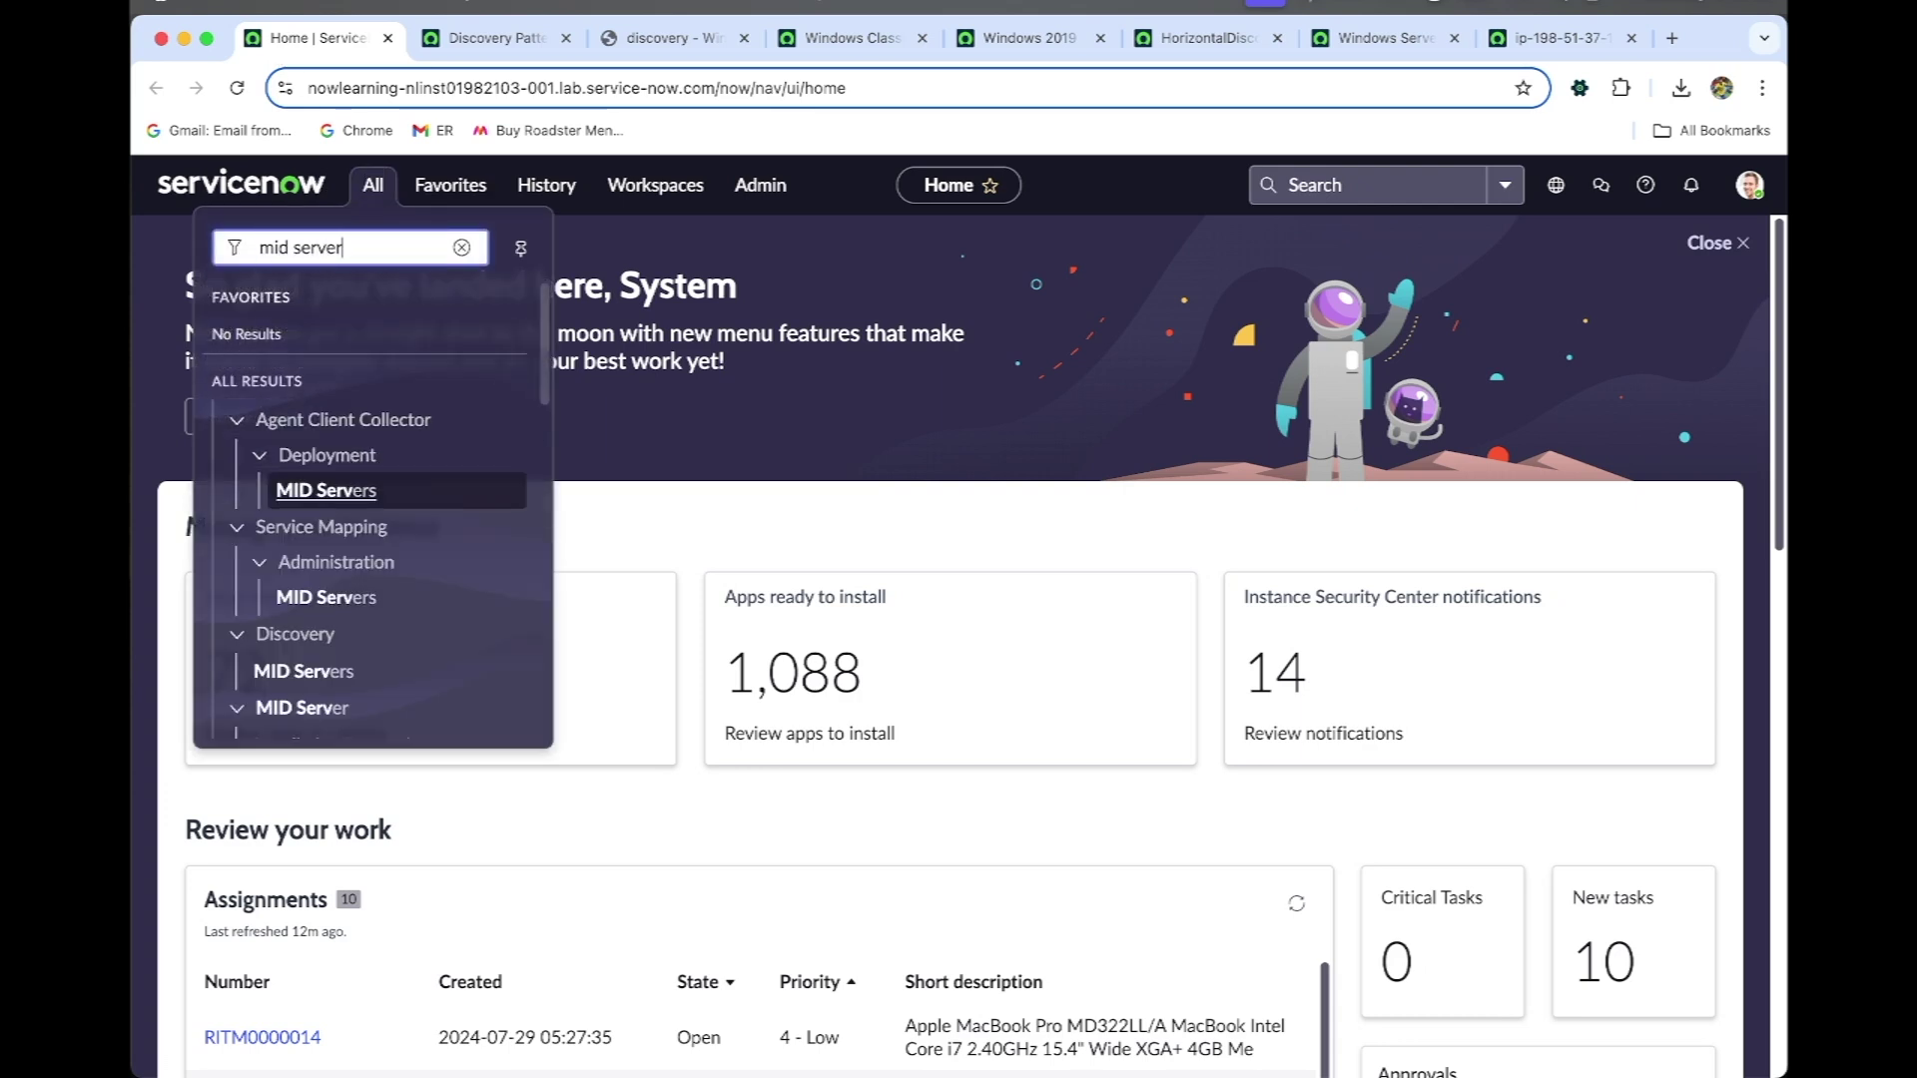
left_click(318, 672)
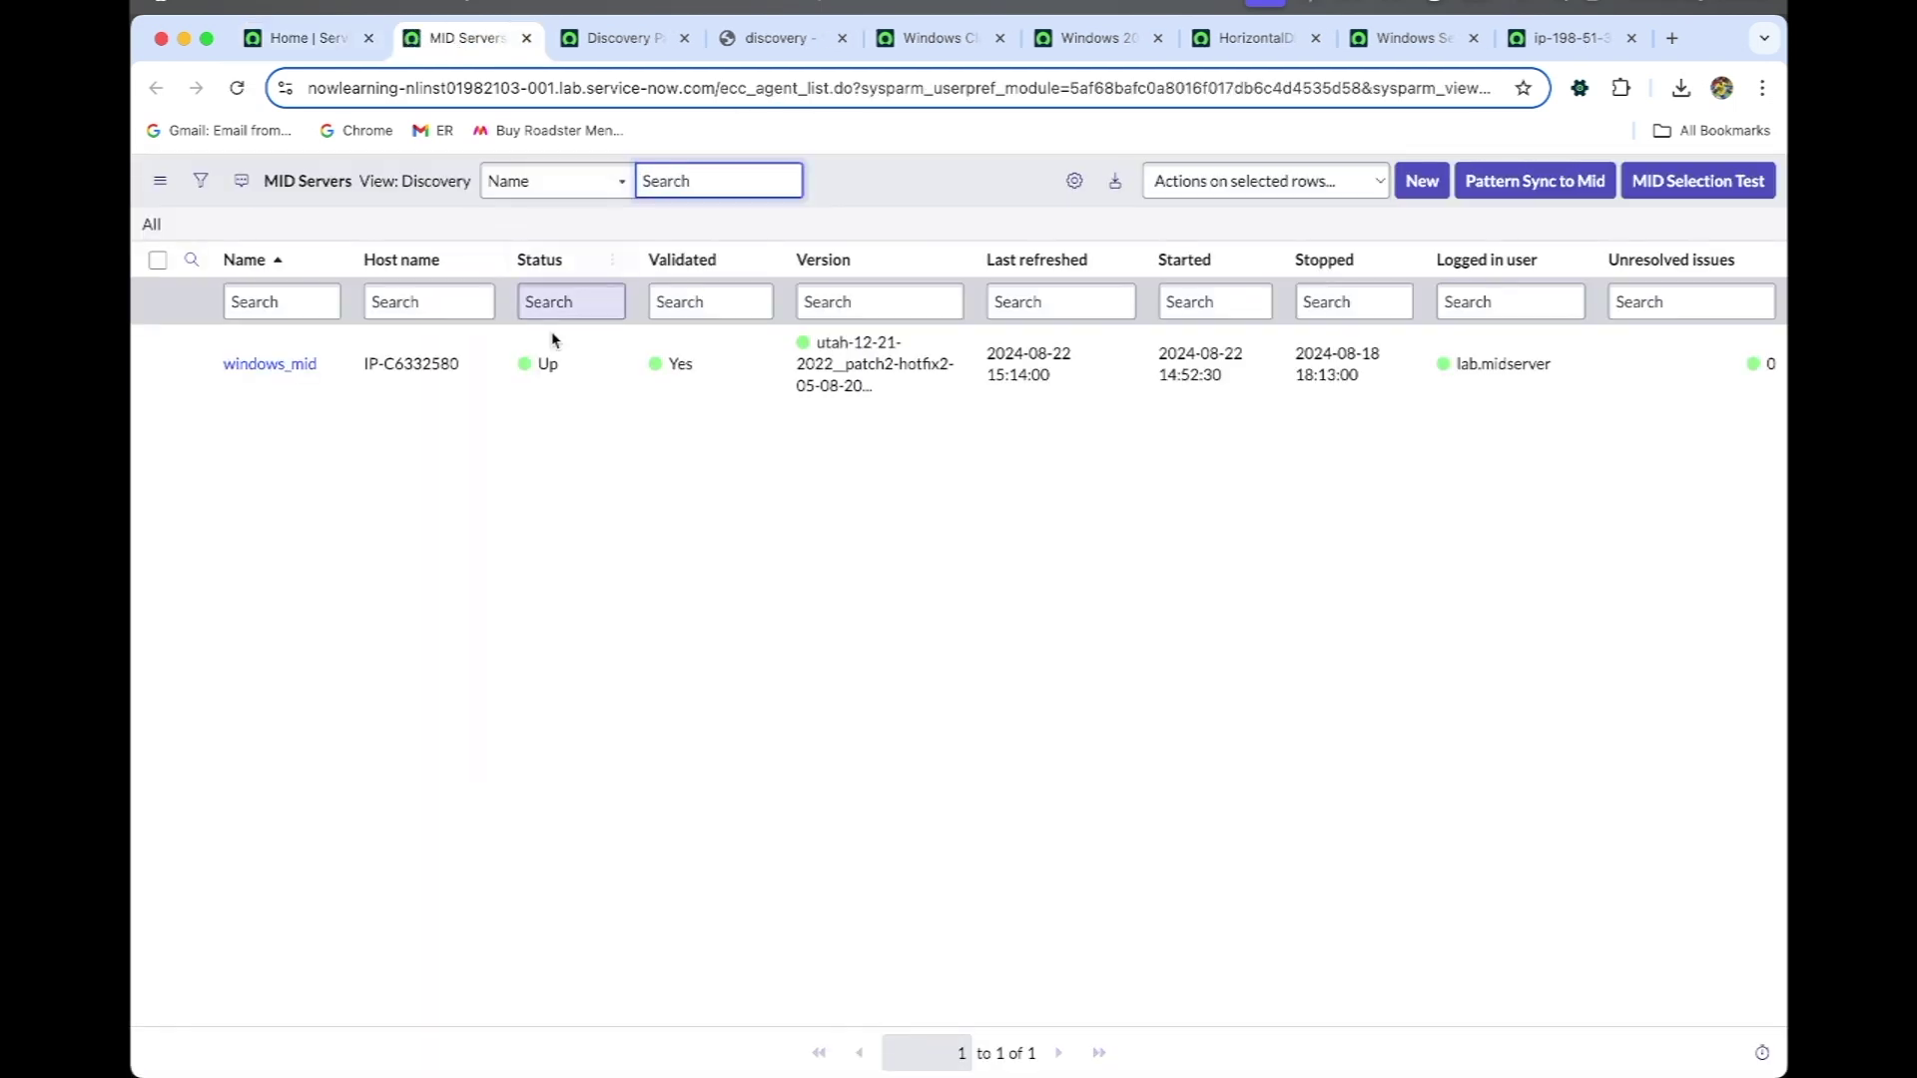
Open the windows_mid record and copy its IP address
left_click(270, 363)
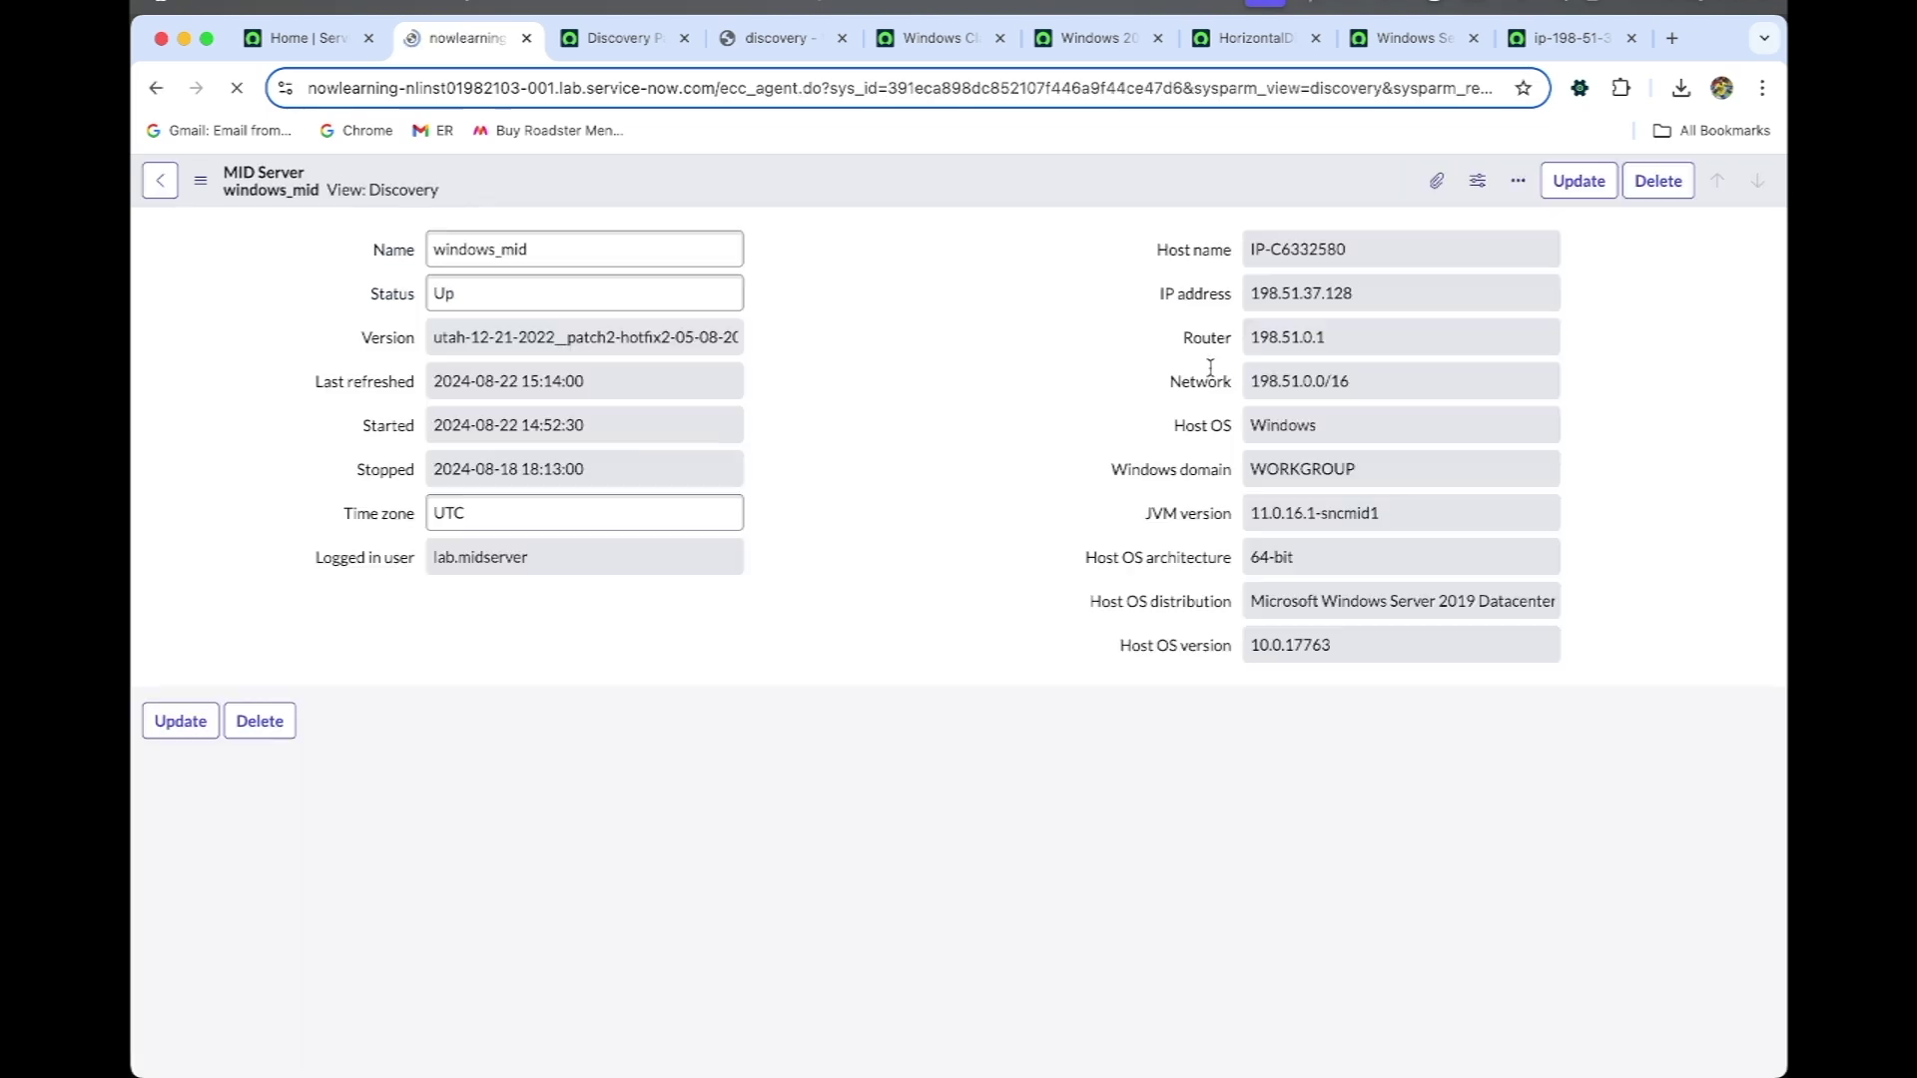
left_click_drag(1344, 290, 1239, 298)
key("super+c")
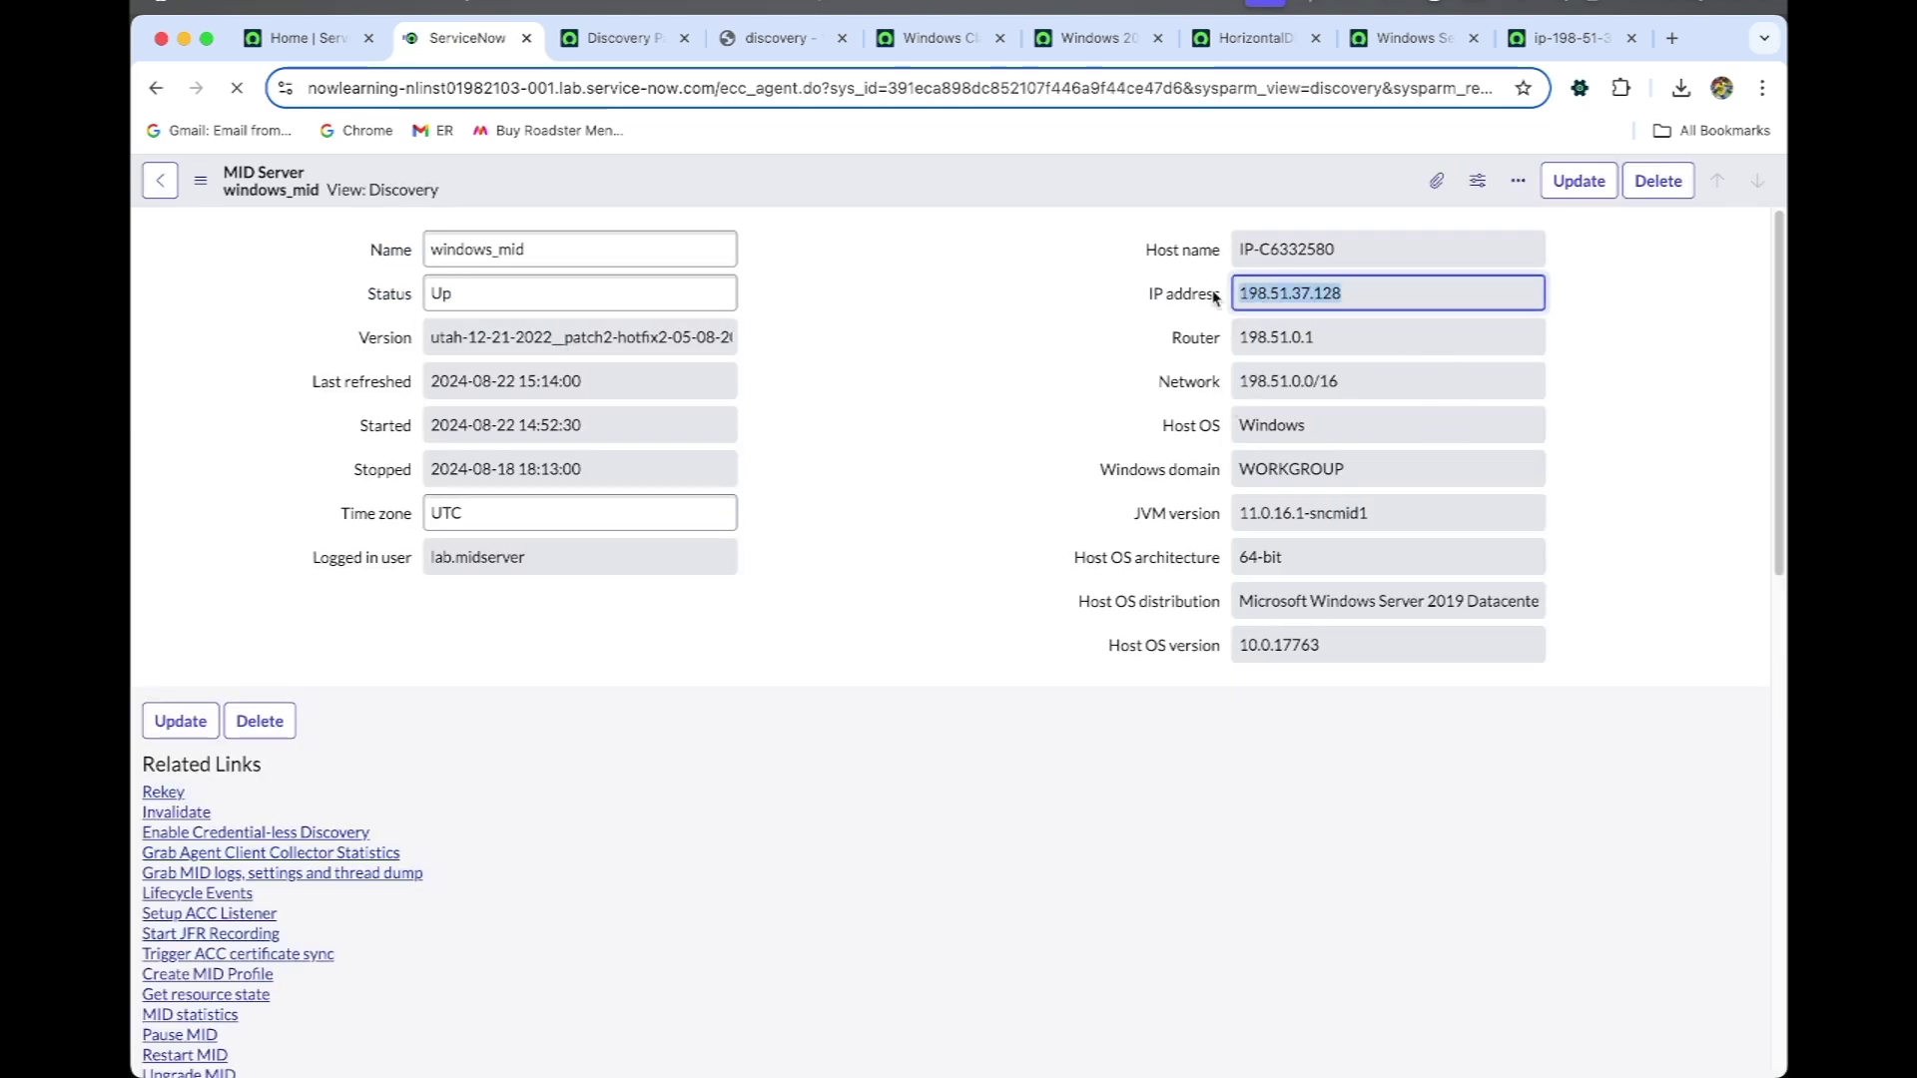
Back in the discovery section's debug settings, paste 198.51.37.128 as the Host Name/IP, connect, and widen the CI Attributes area
left_click(928, 38)
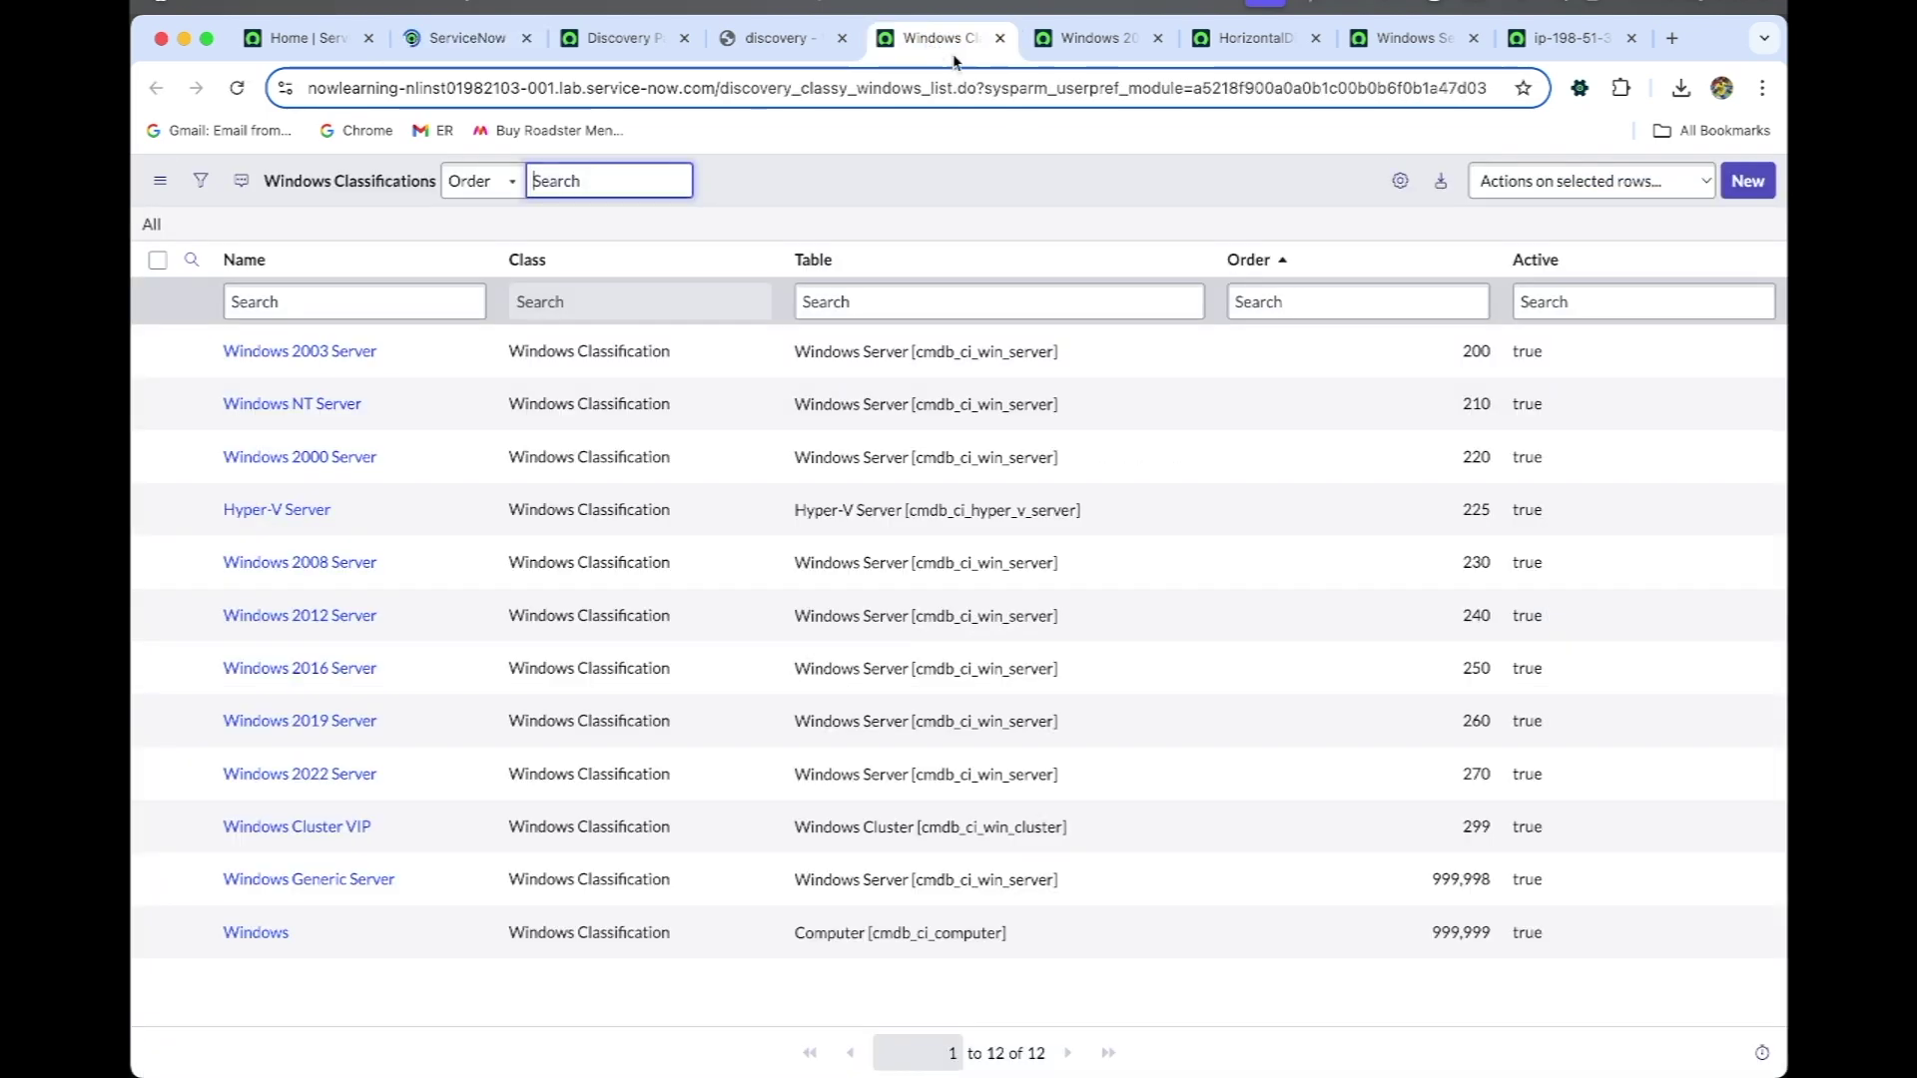
left_click(1118, 38)
left_click(1242, 40)
left_click(1395, 40)
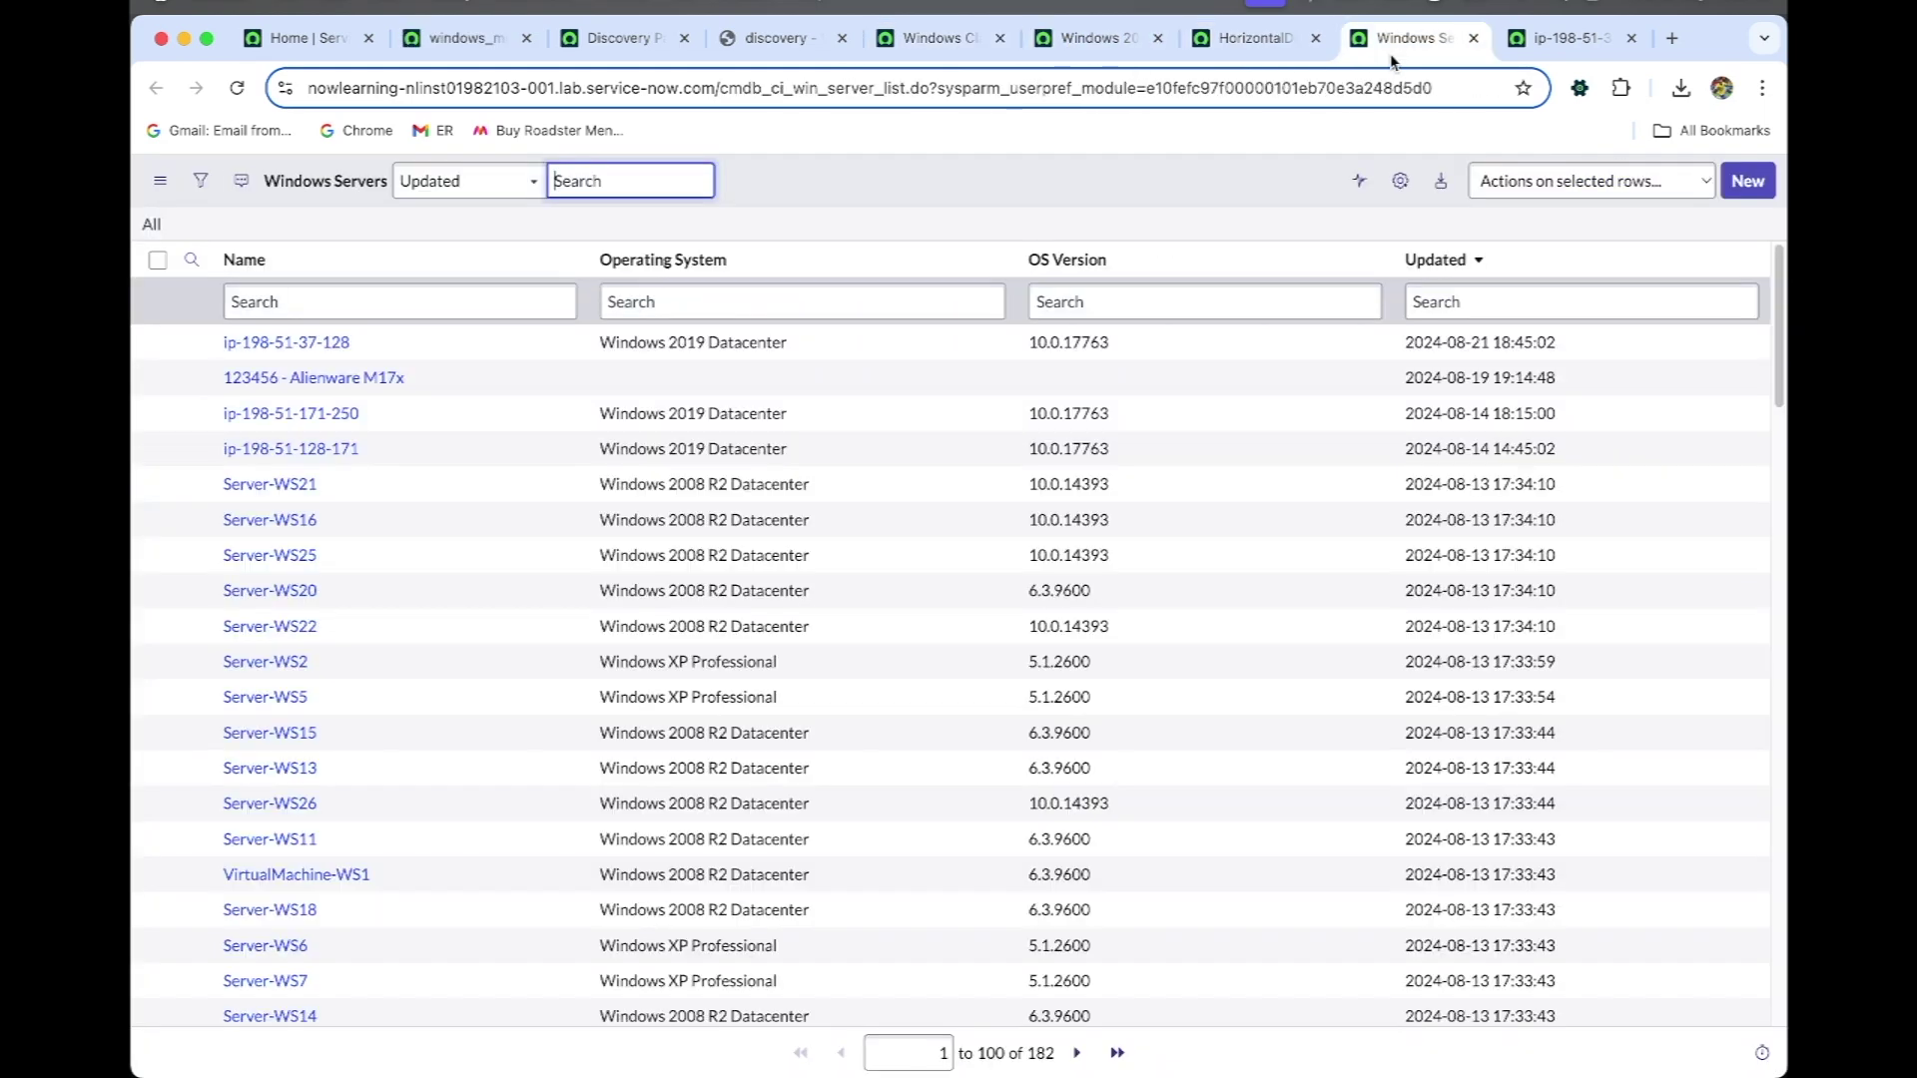
left_click(1537, 40)
left_click(784, 38)
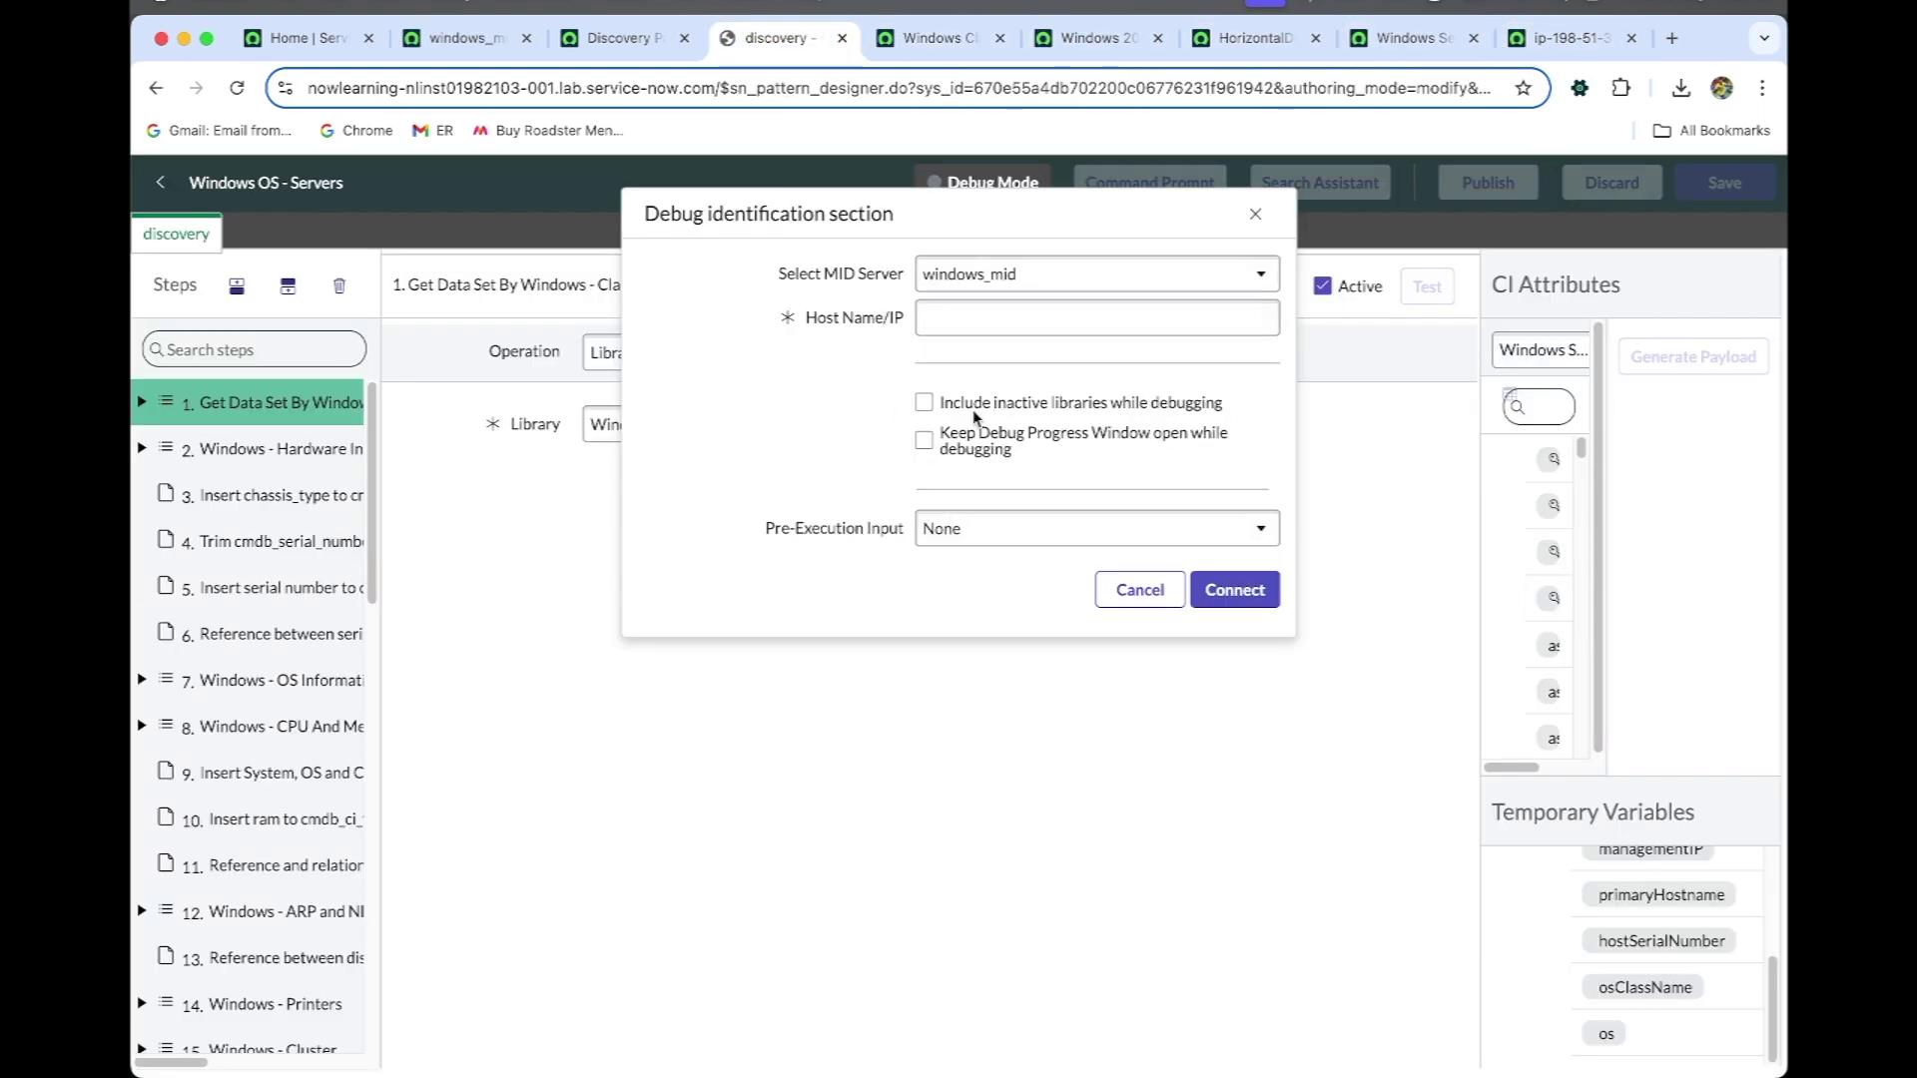
left_click(1078, 317)
key("super+v")
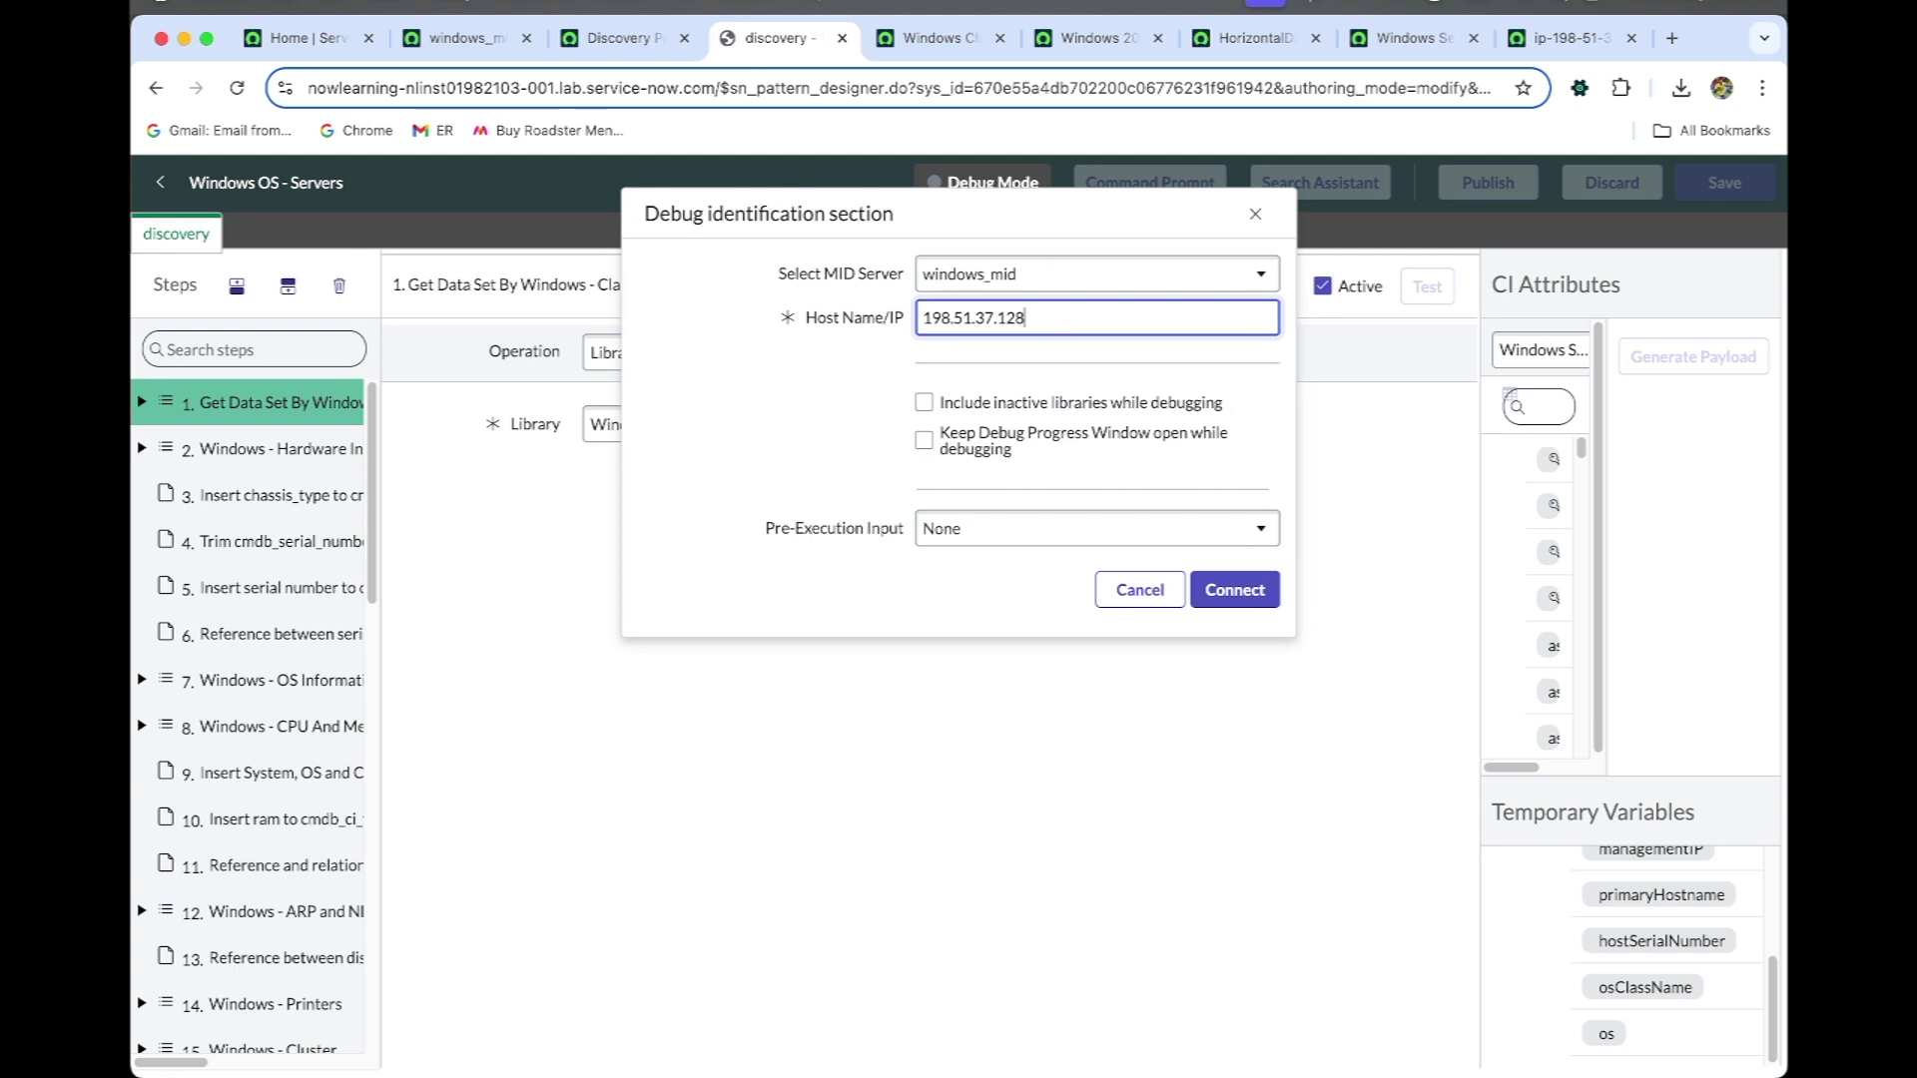
left_click(1239, 590)
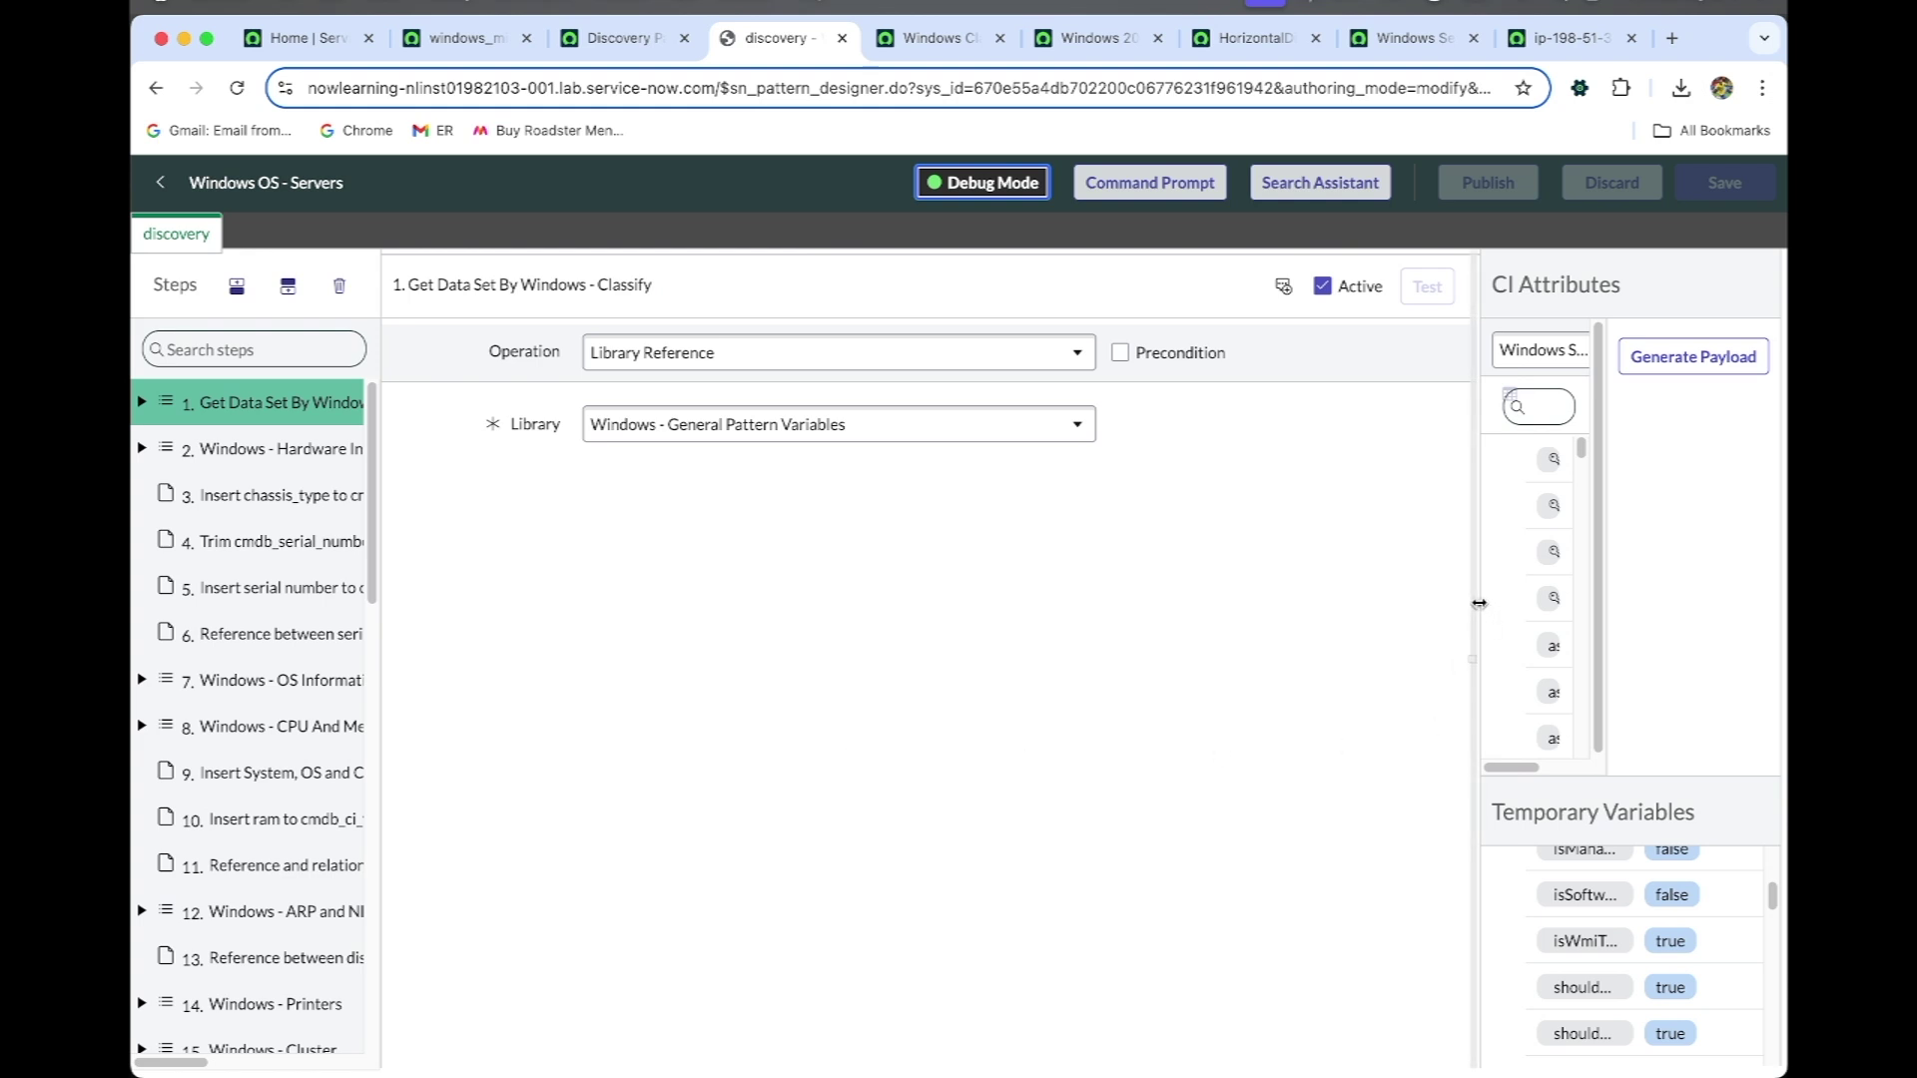
left_click_drag(1484, 613, 1335, 613)
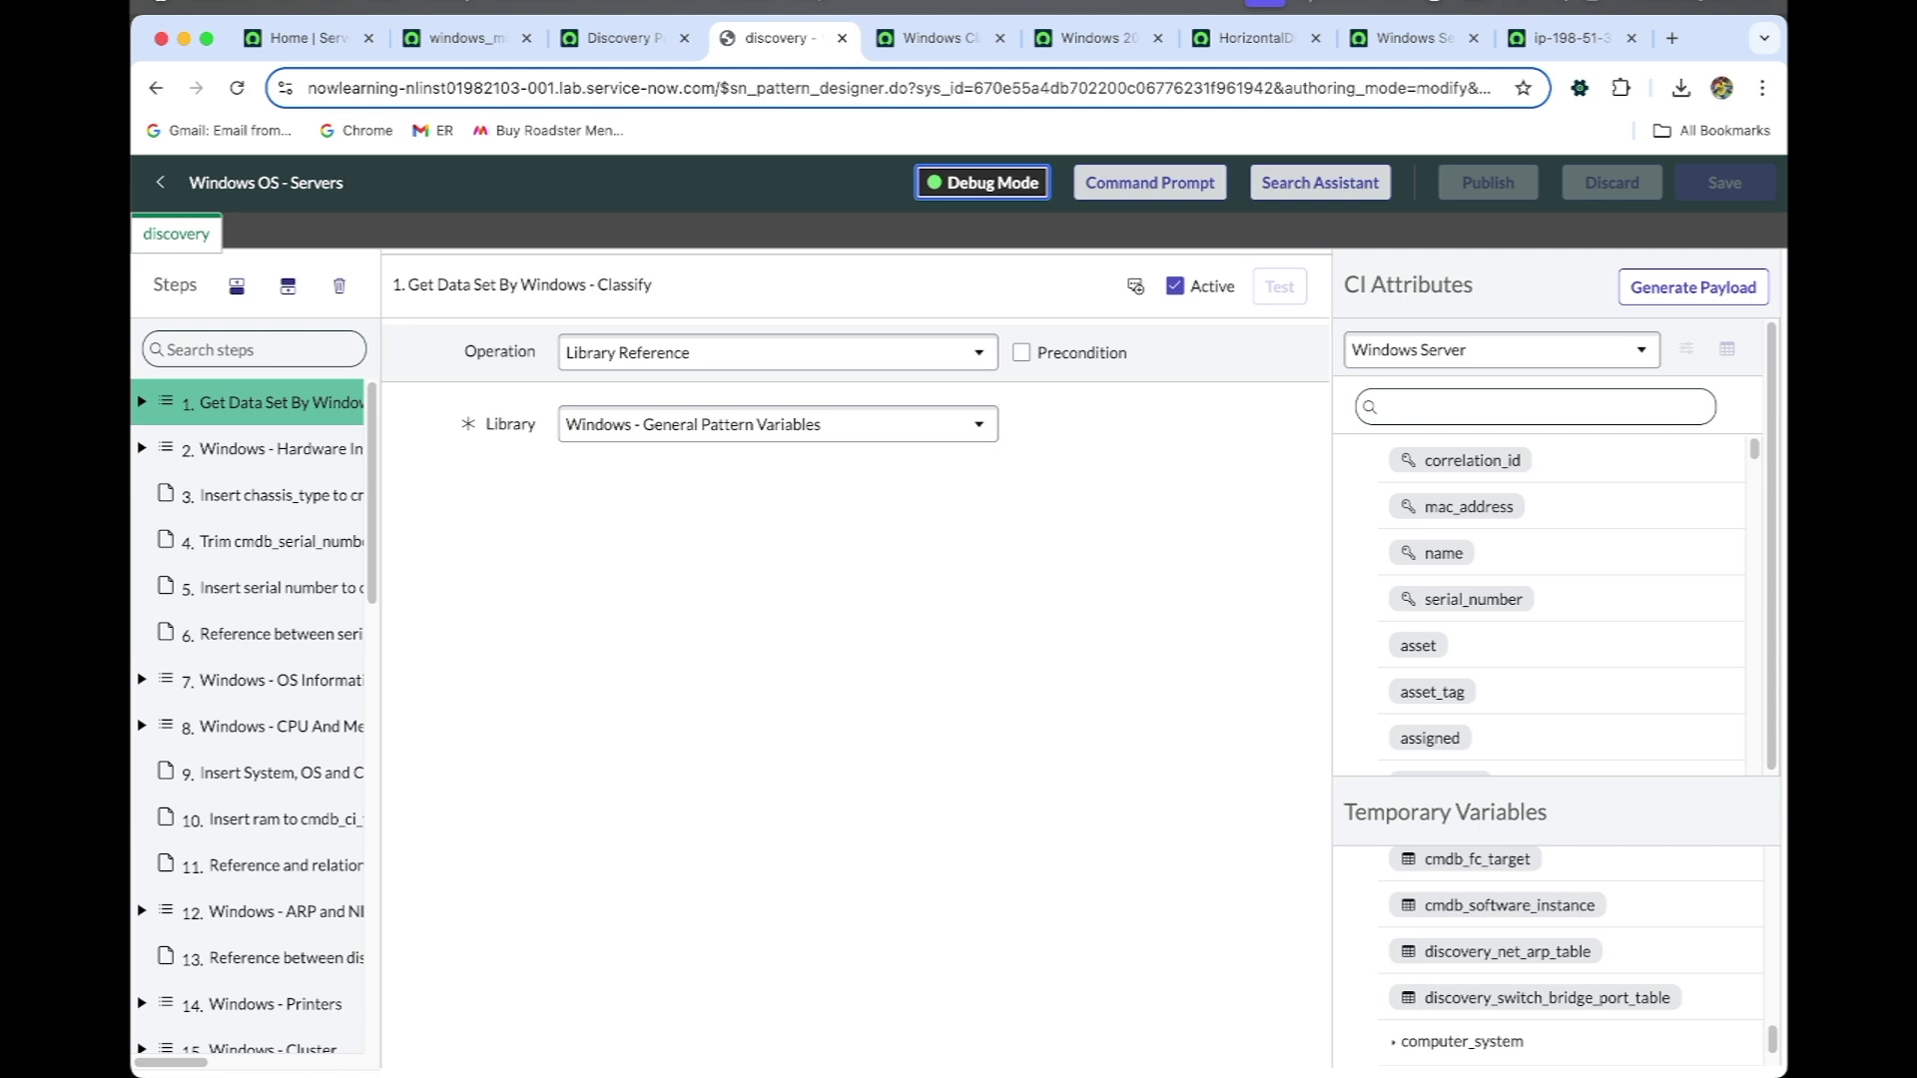
Return to the Windows OS - Servers pattern overview, create an extension section named Custom Steps, and open it
left_click(160, 183)
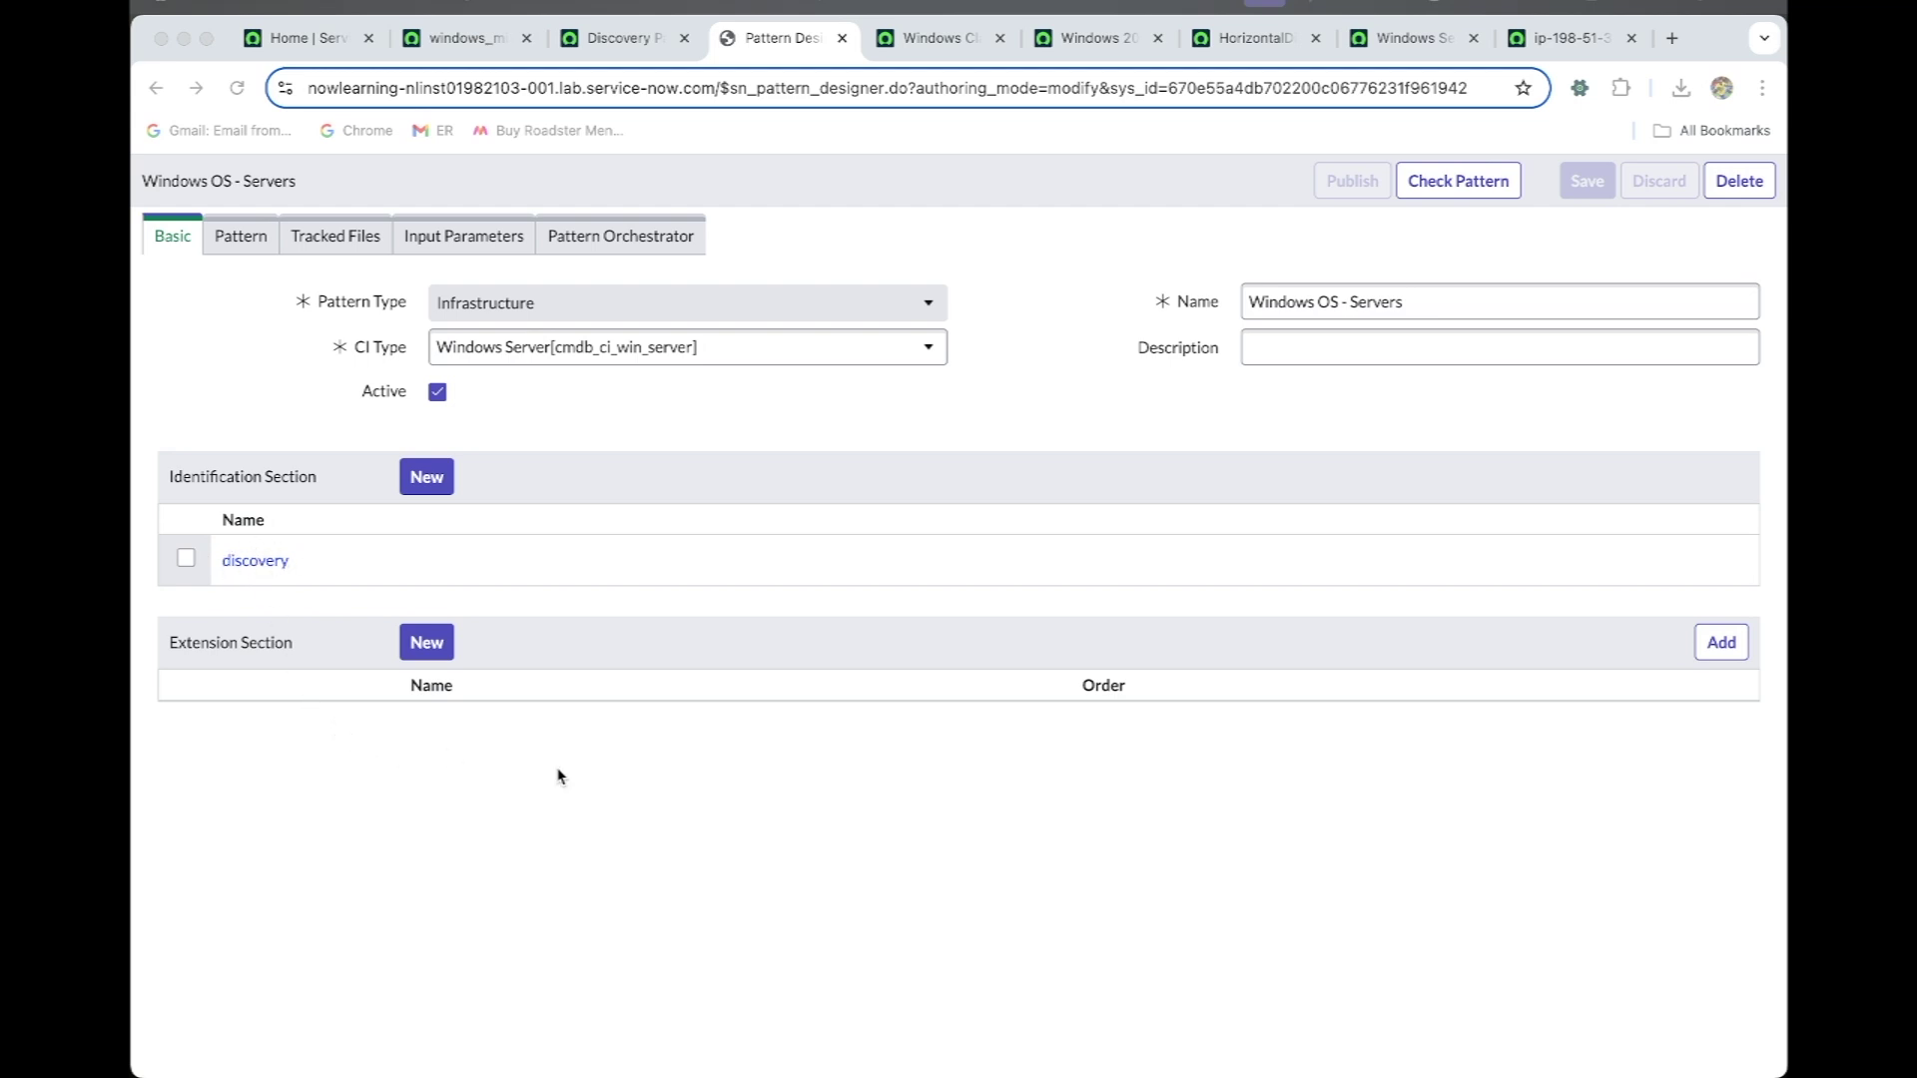
left_click(434, 643)
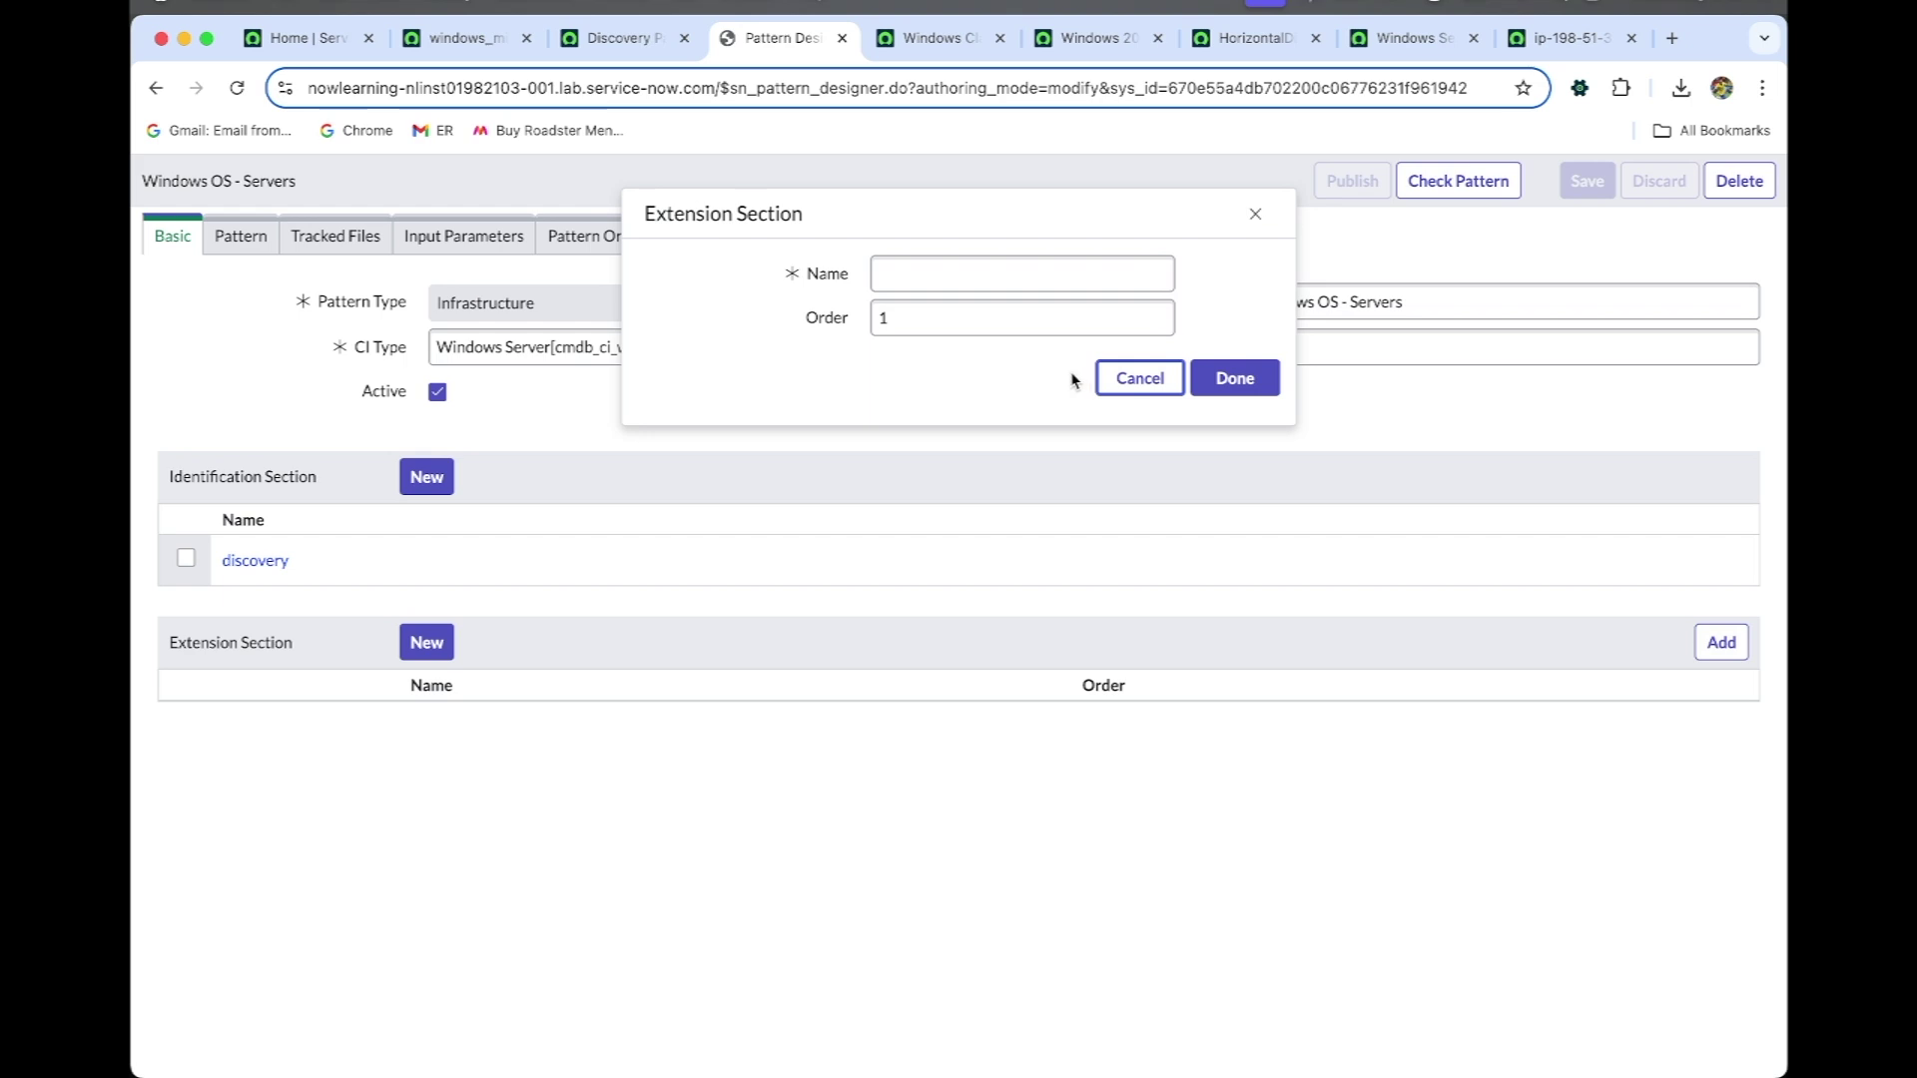
left_click(994, 275)
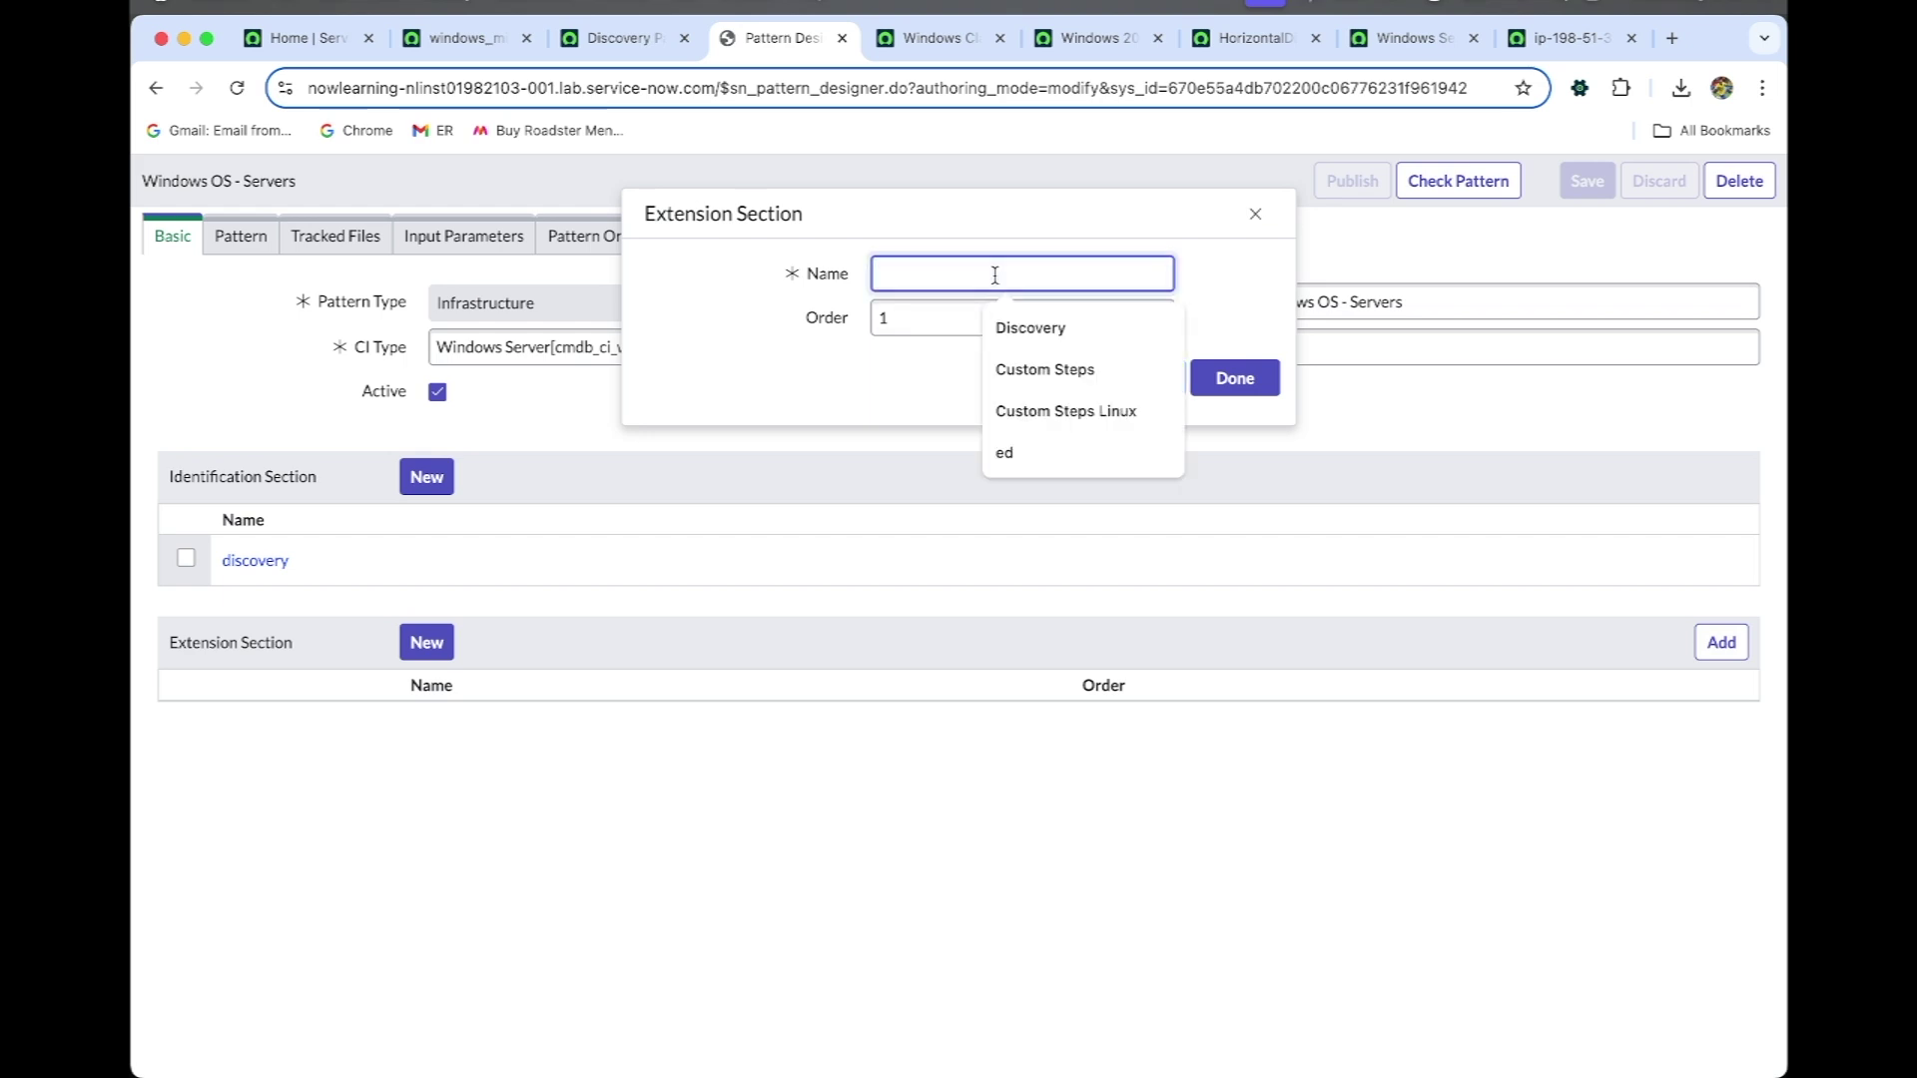
type("Cus")
type("tom")
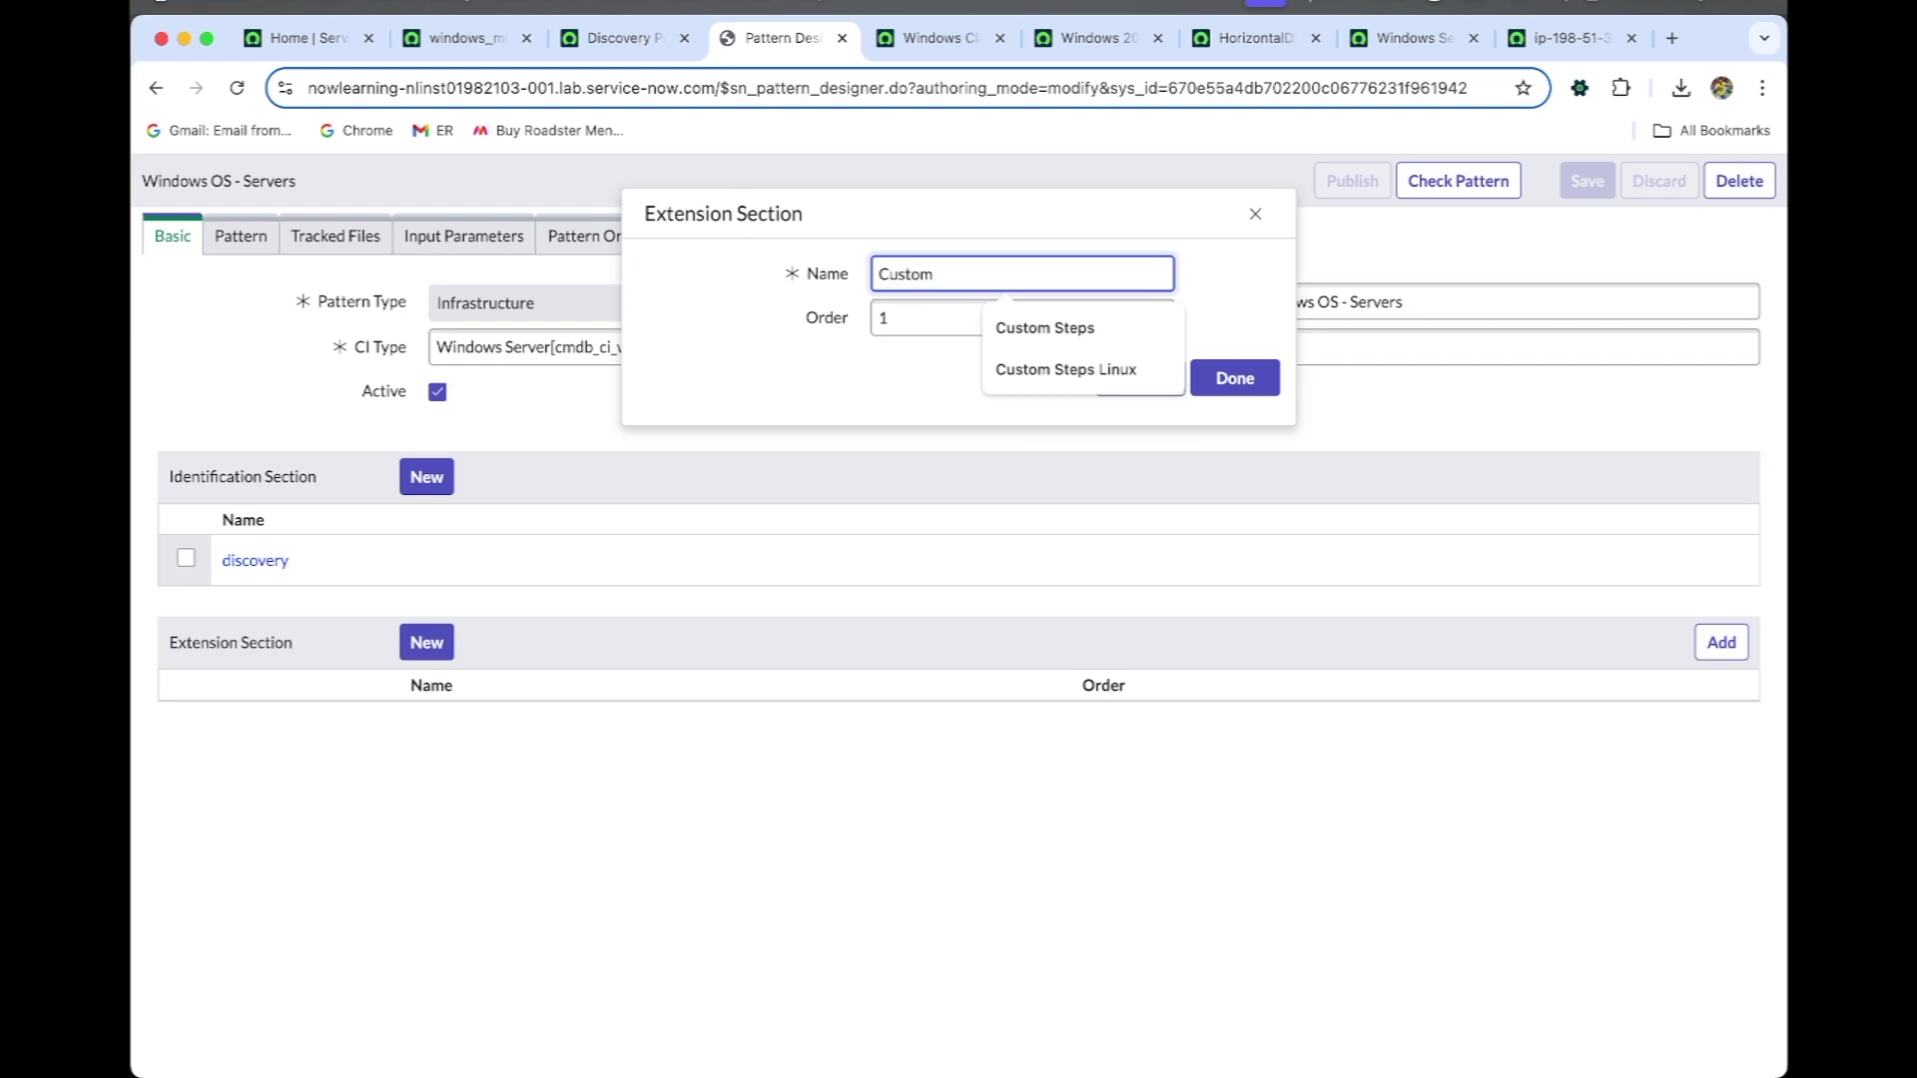
type(" Steps")
left_click(906, 376)
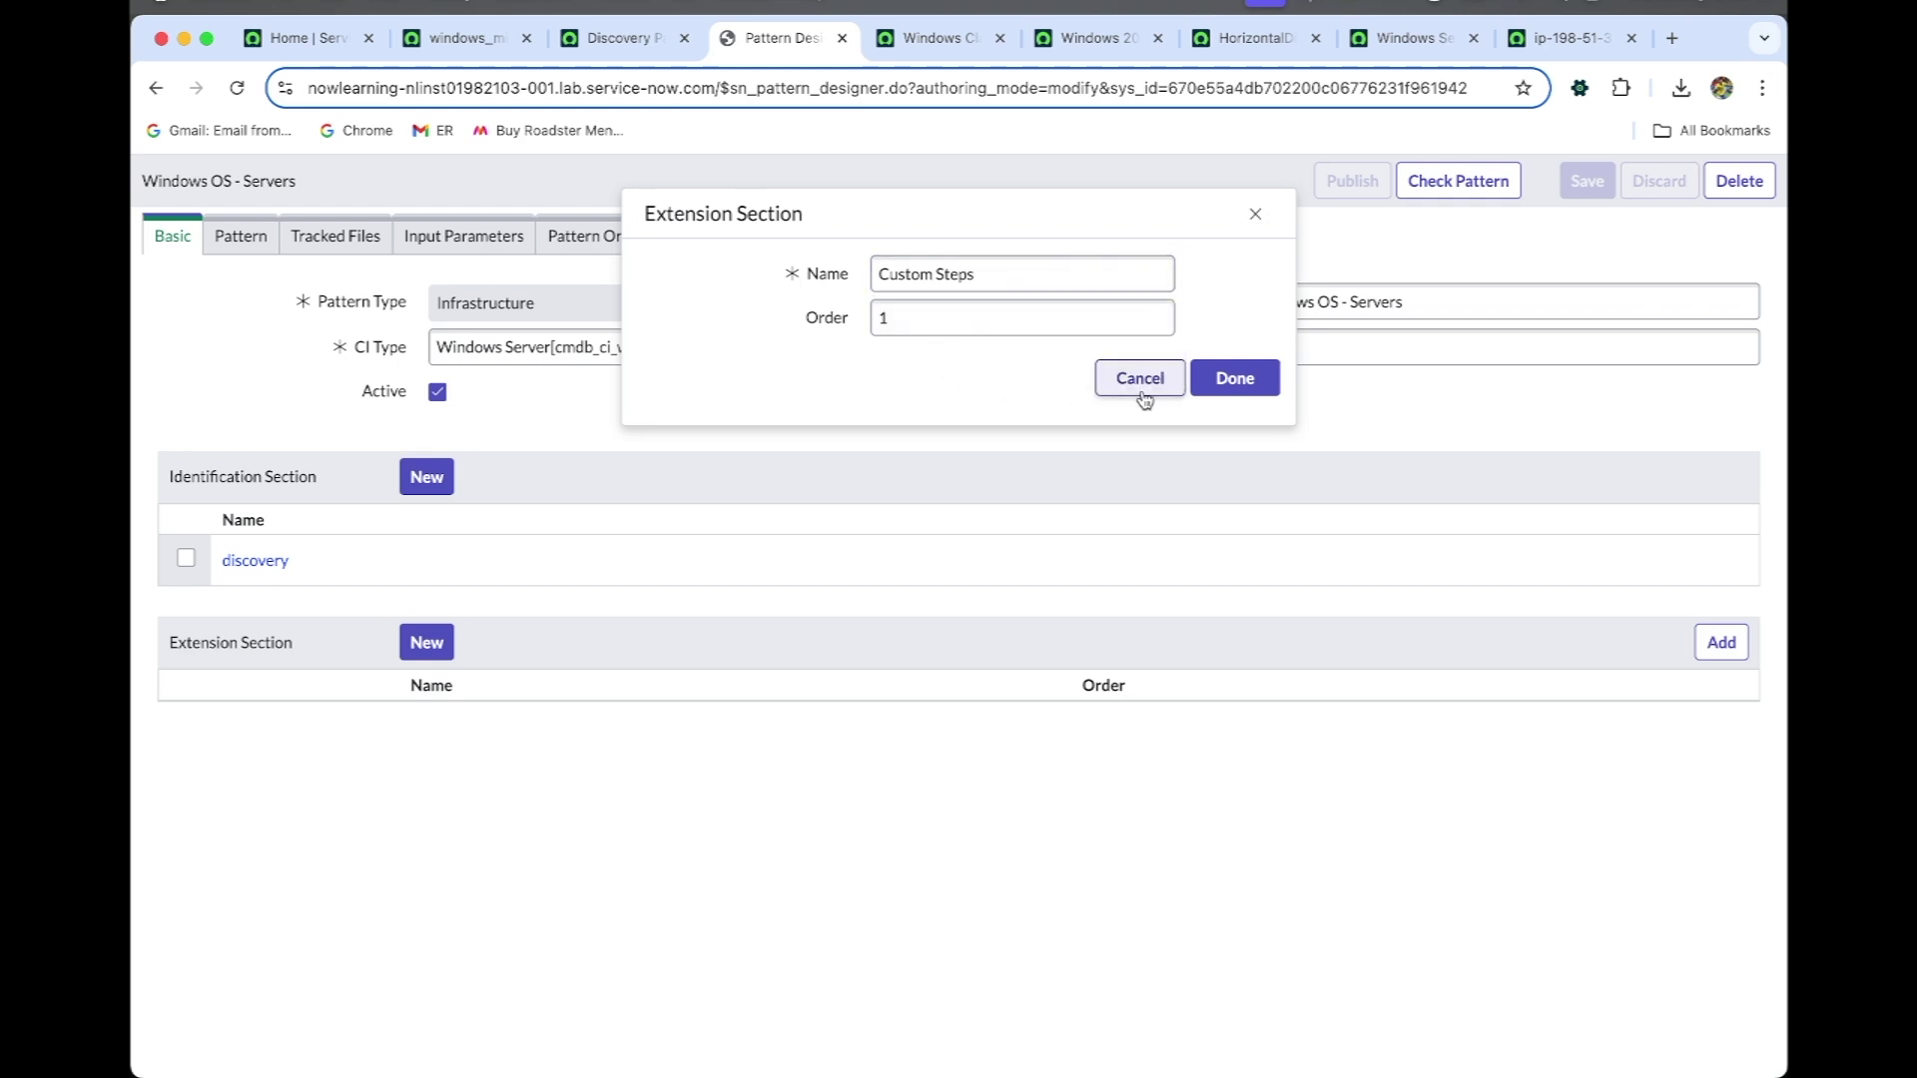
left_click(1235, 379)
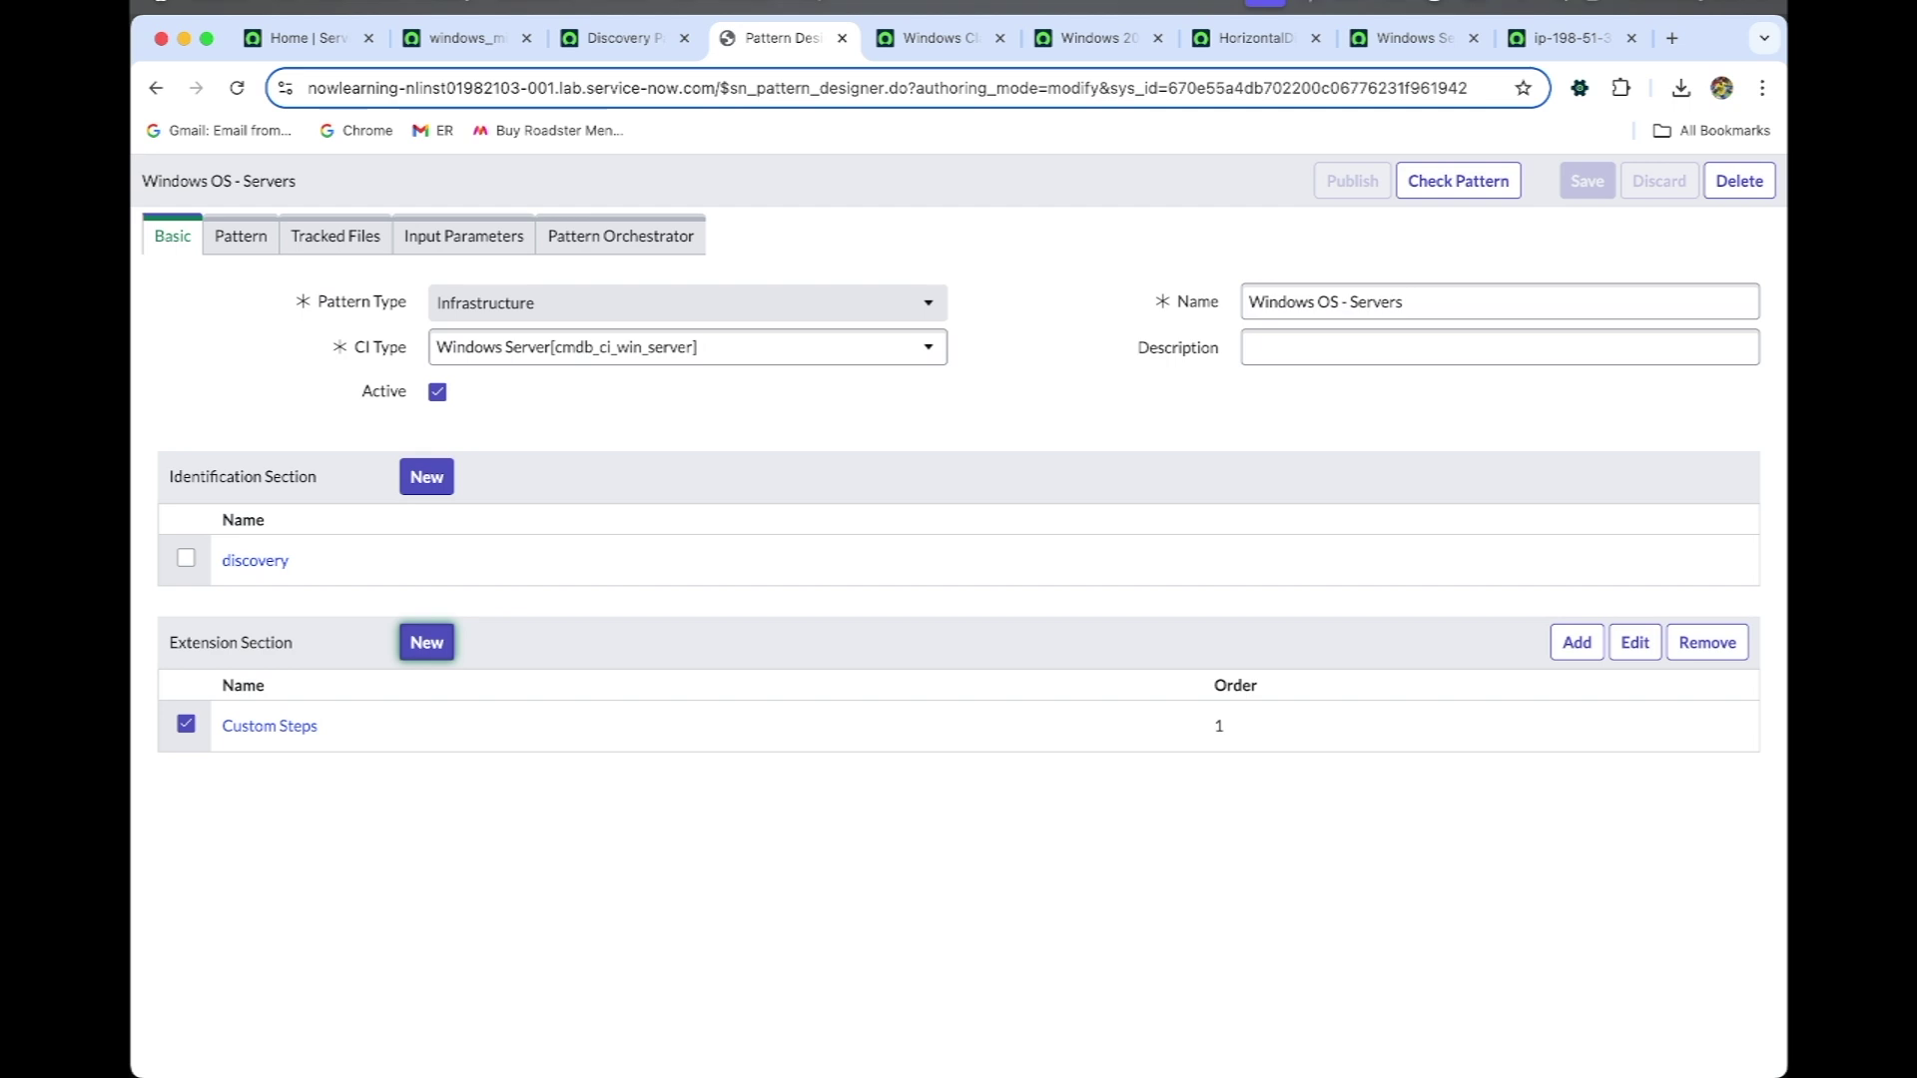
left_click(295, 734)
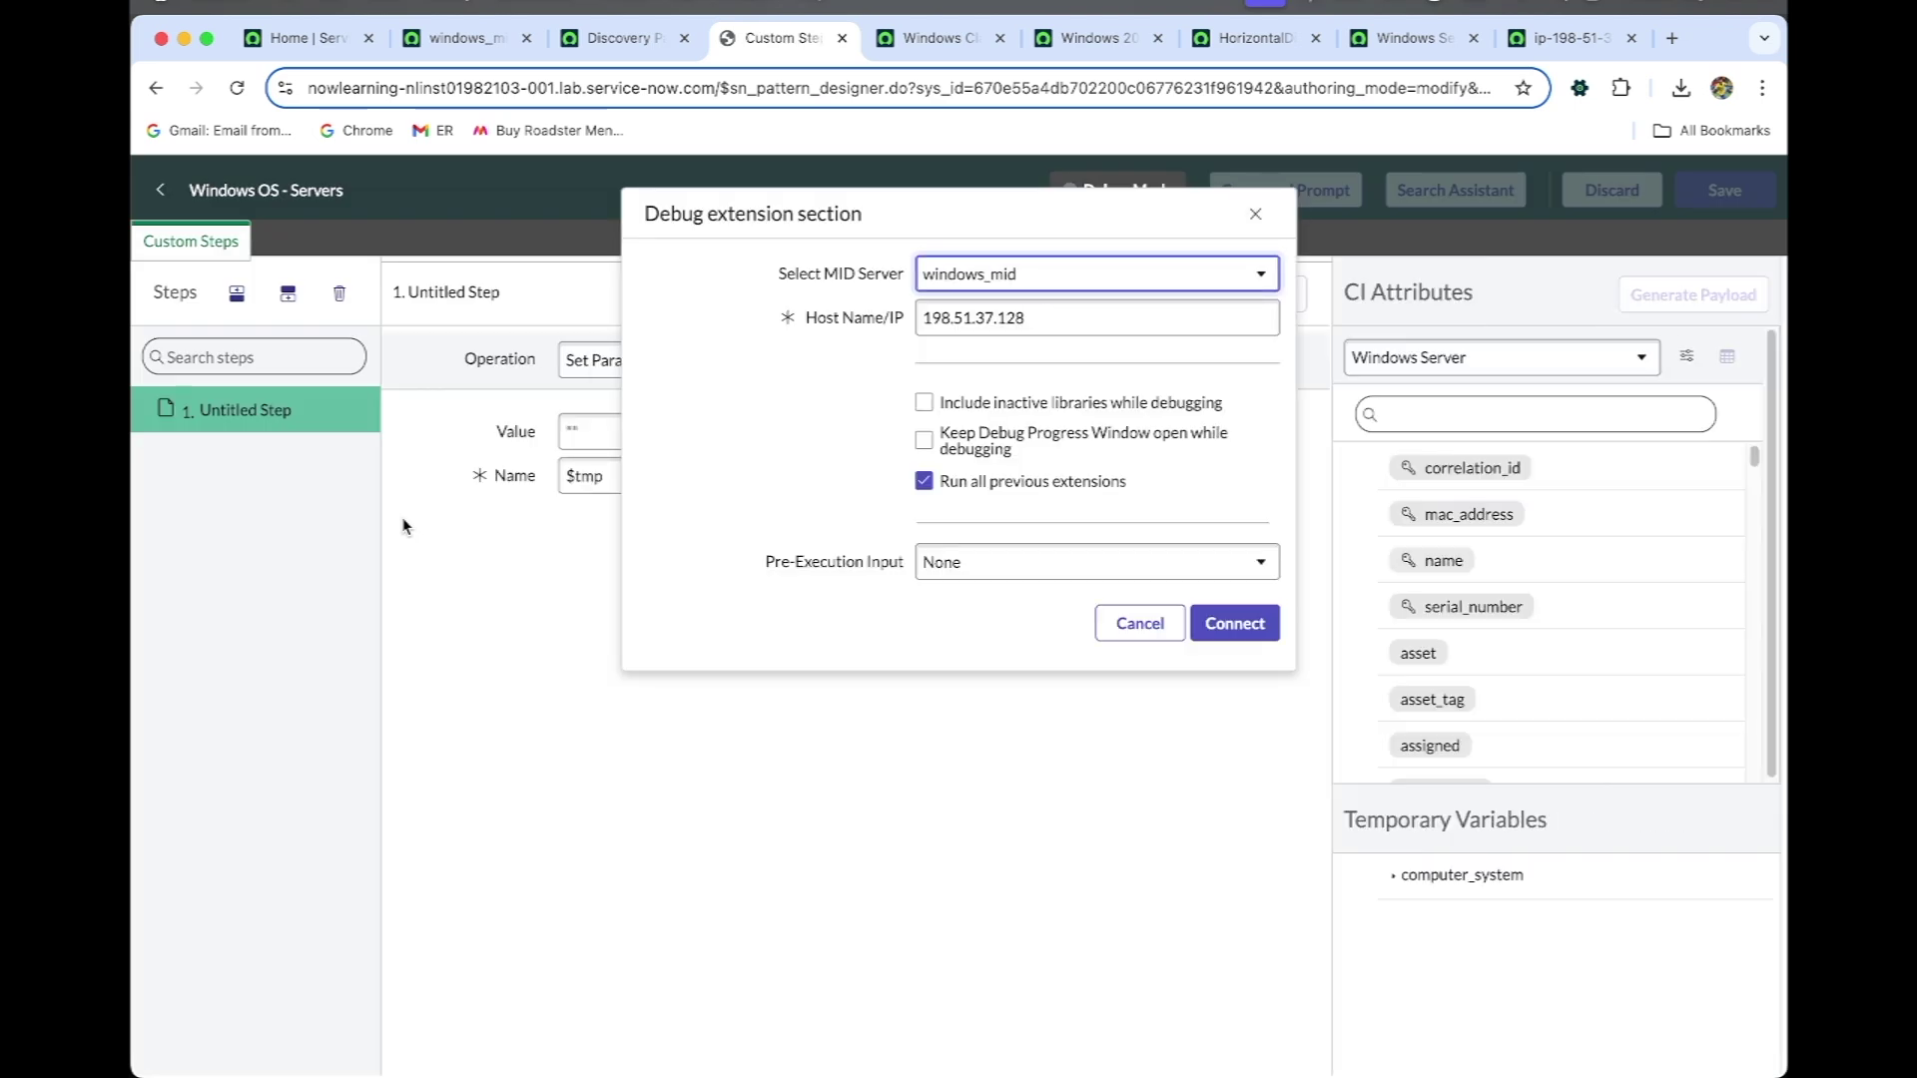
Connect the extension section's debug session through the windows_mid MID Server and set the untitled step's operation to WMI Query
left_click(1236, 625)
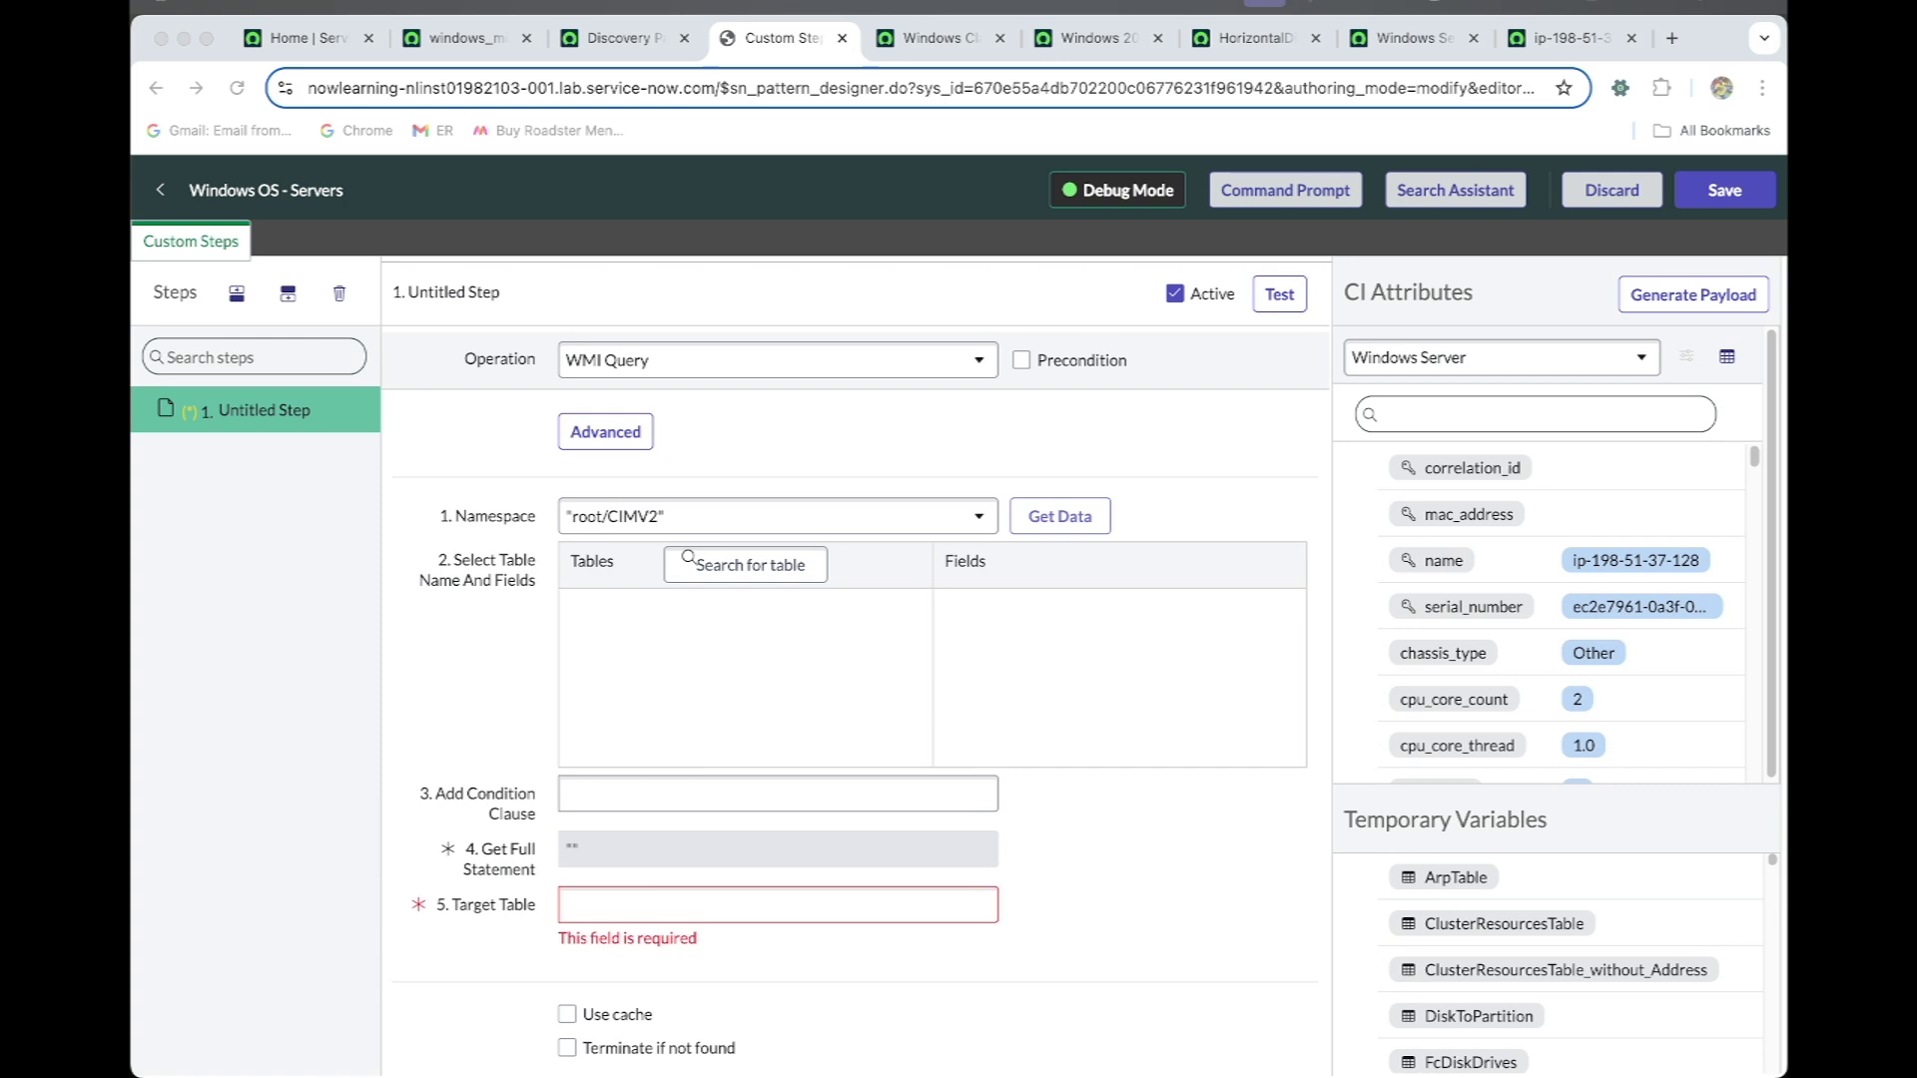
left_click(690, 368)
left_click(691, 367)
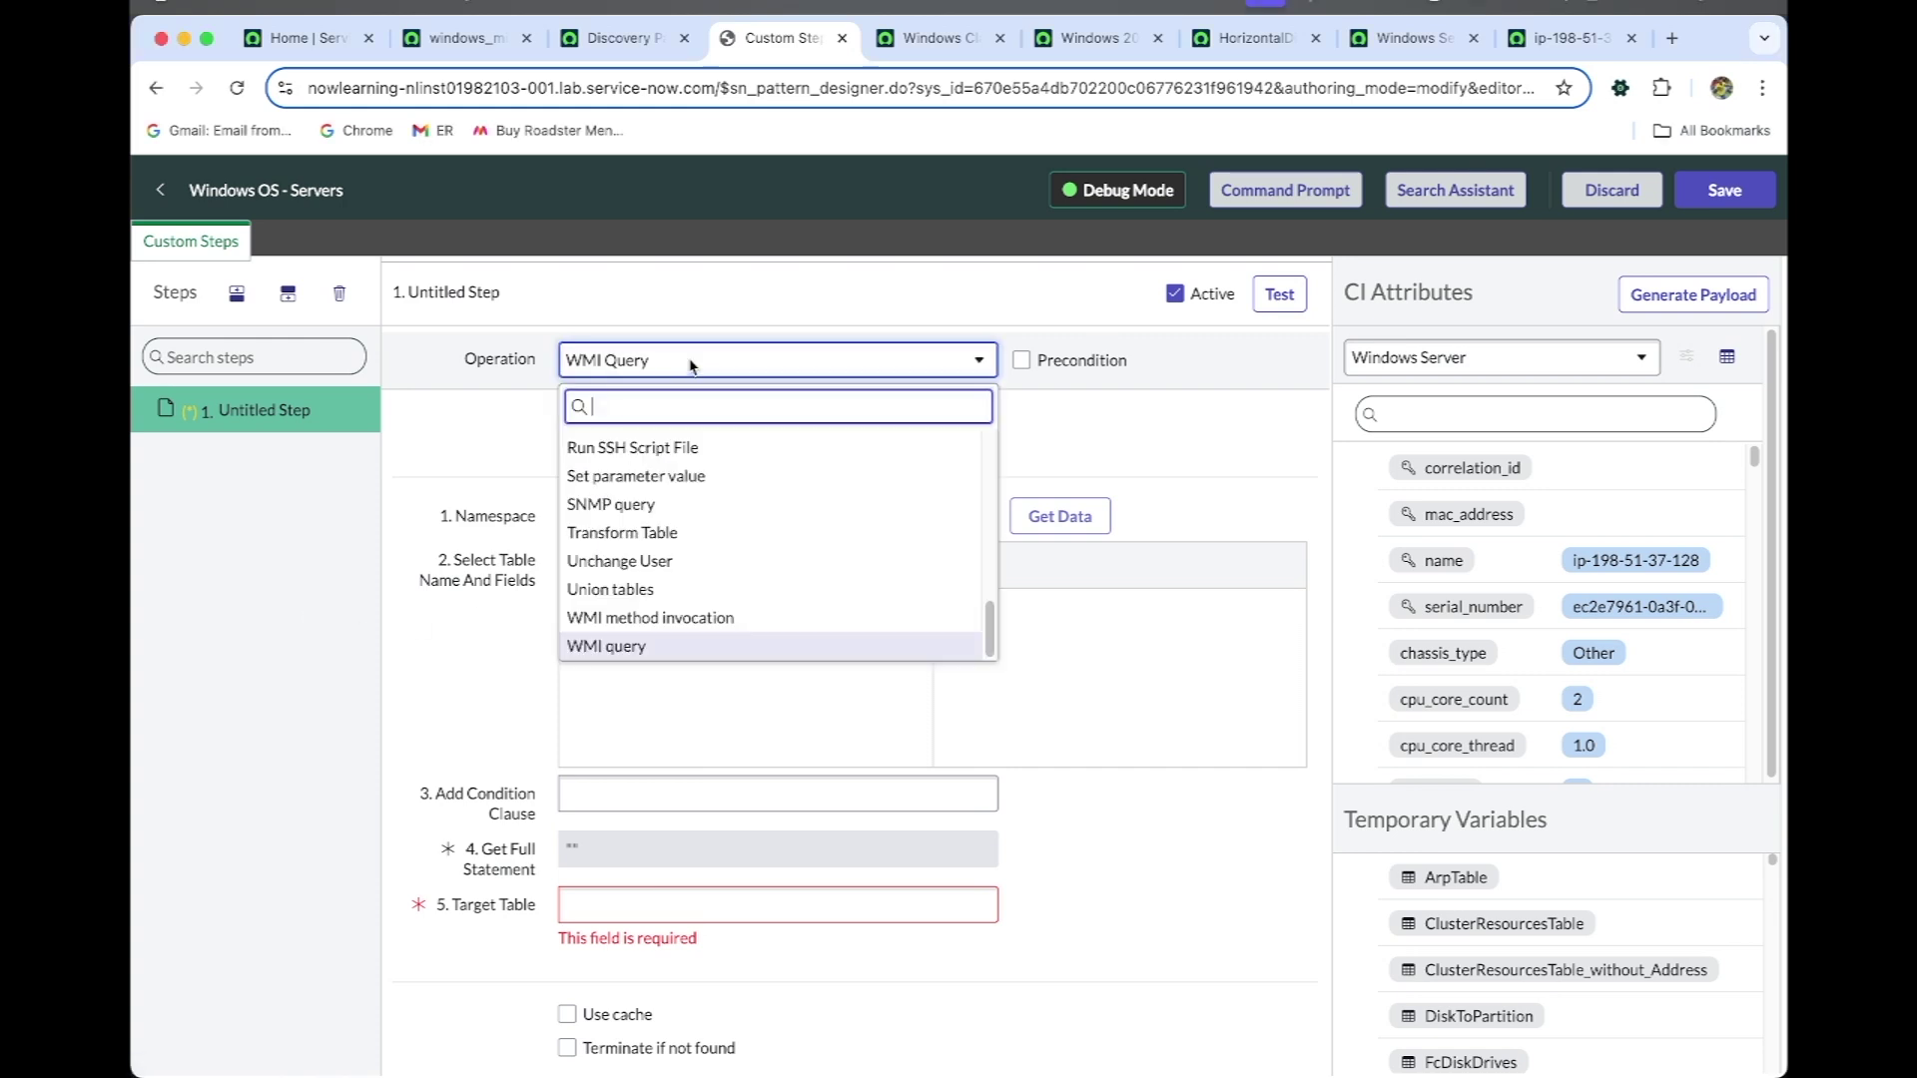
left_click(664, 361)
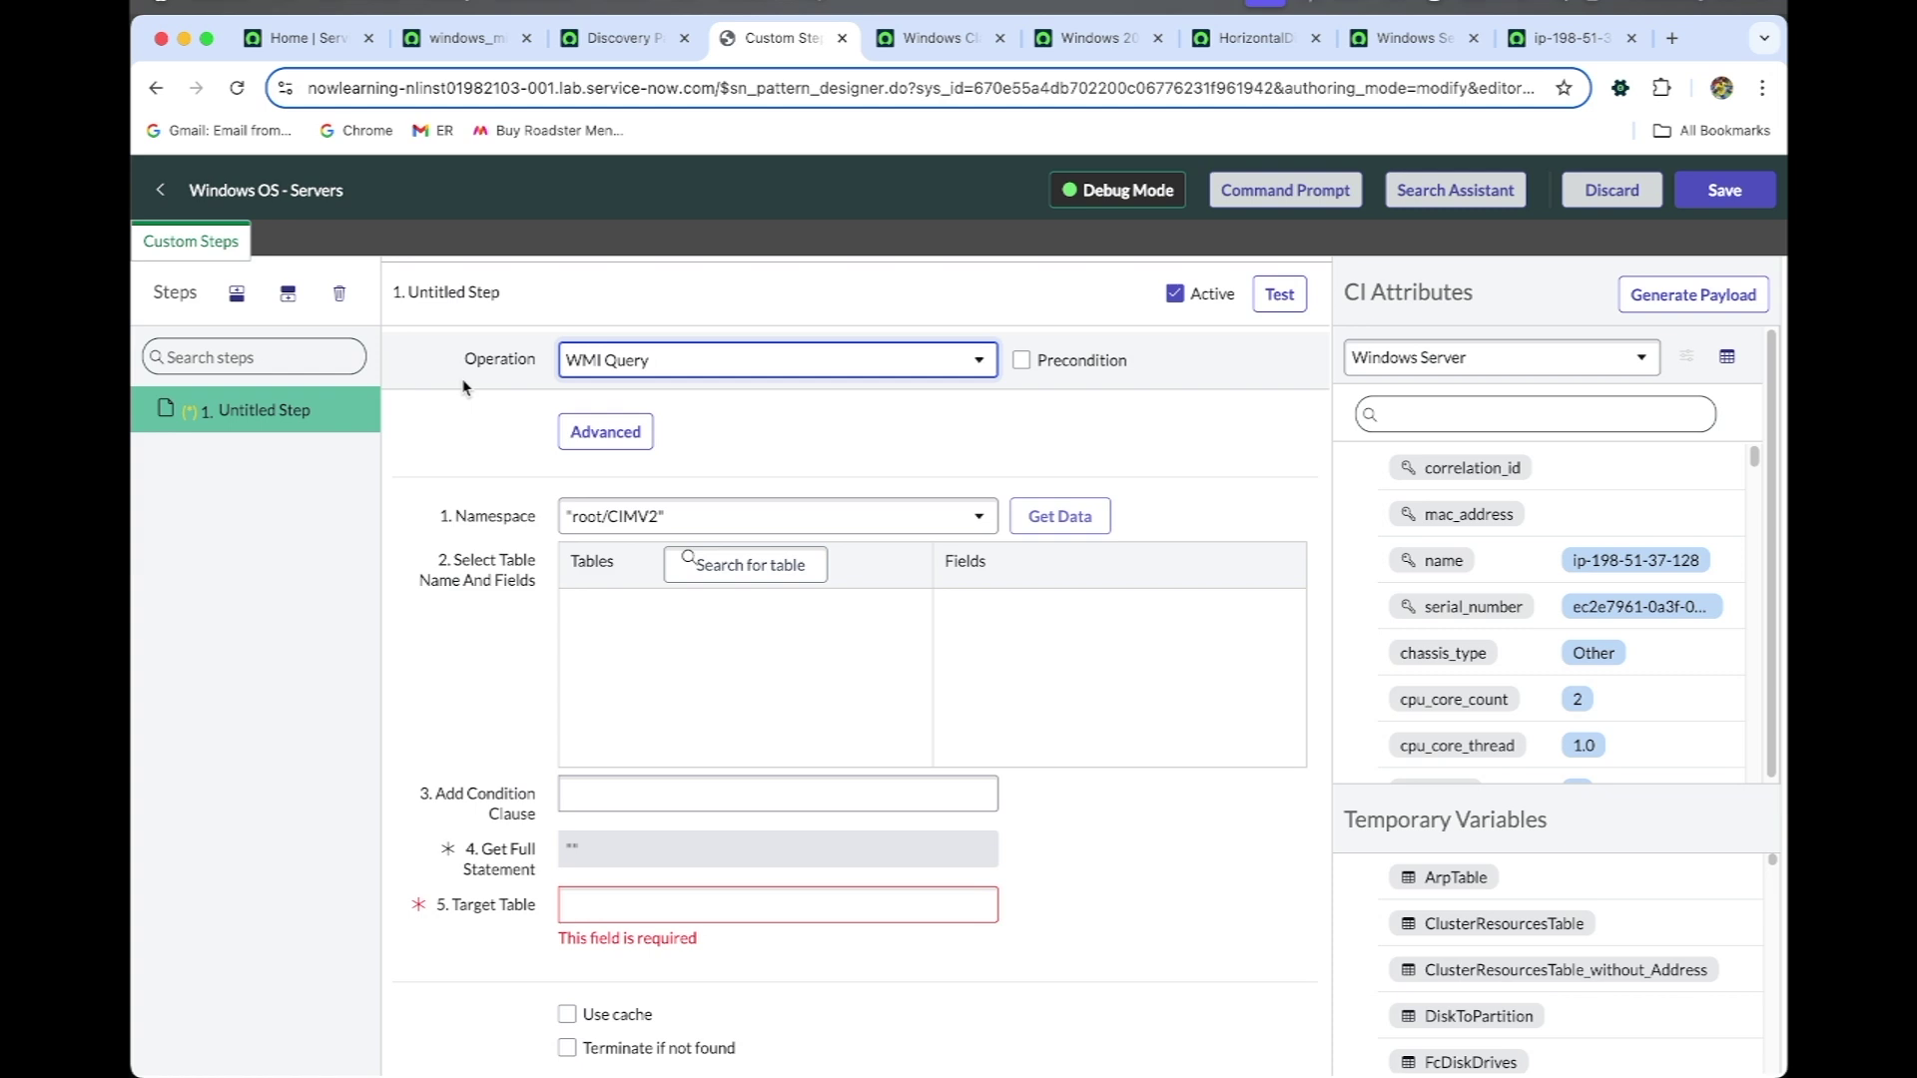
Rename the first custom step as BIOS Date
left_click(462, 296)
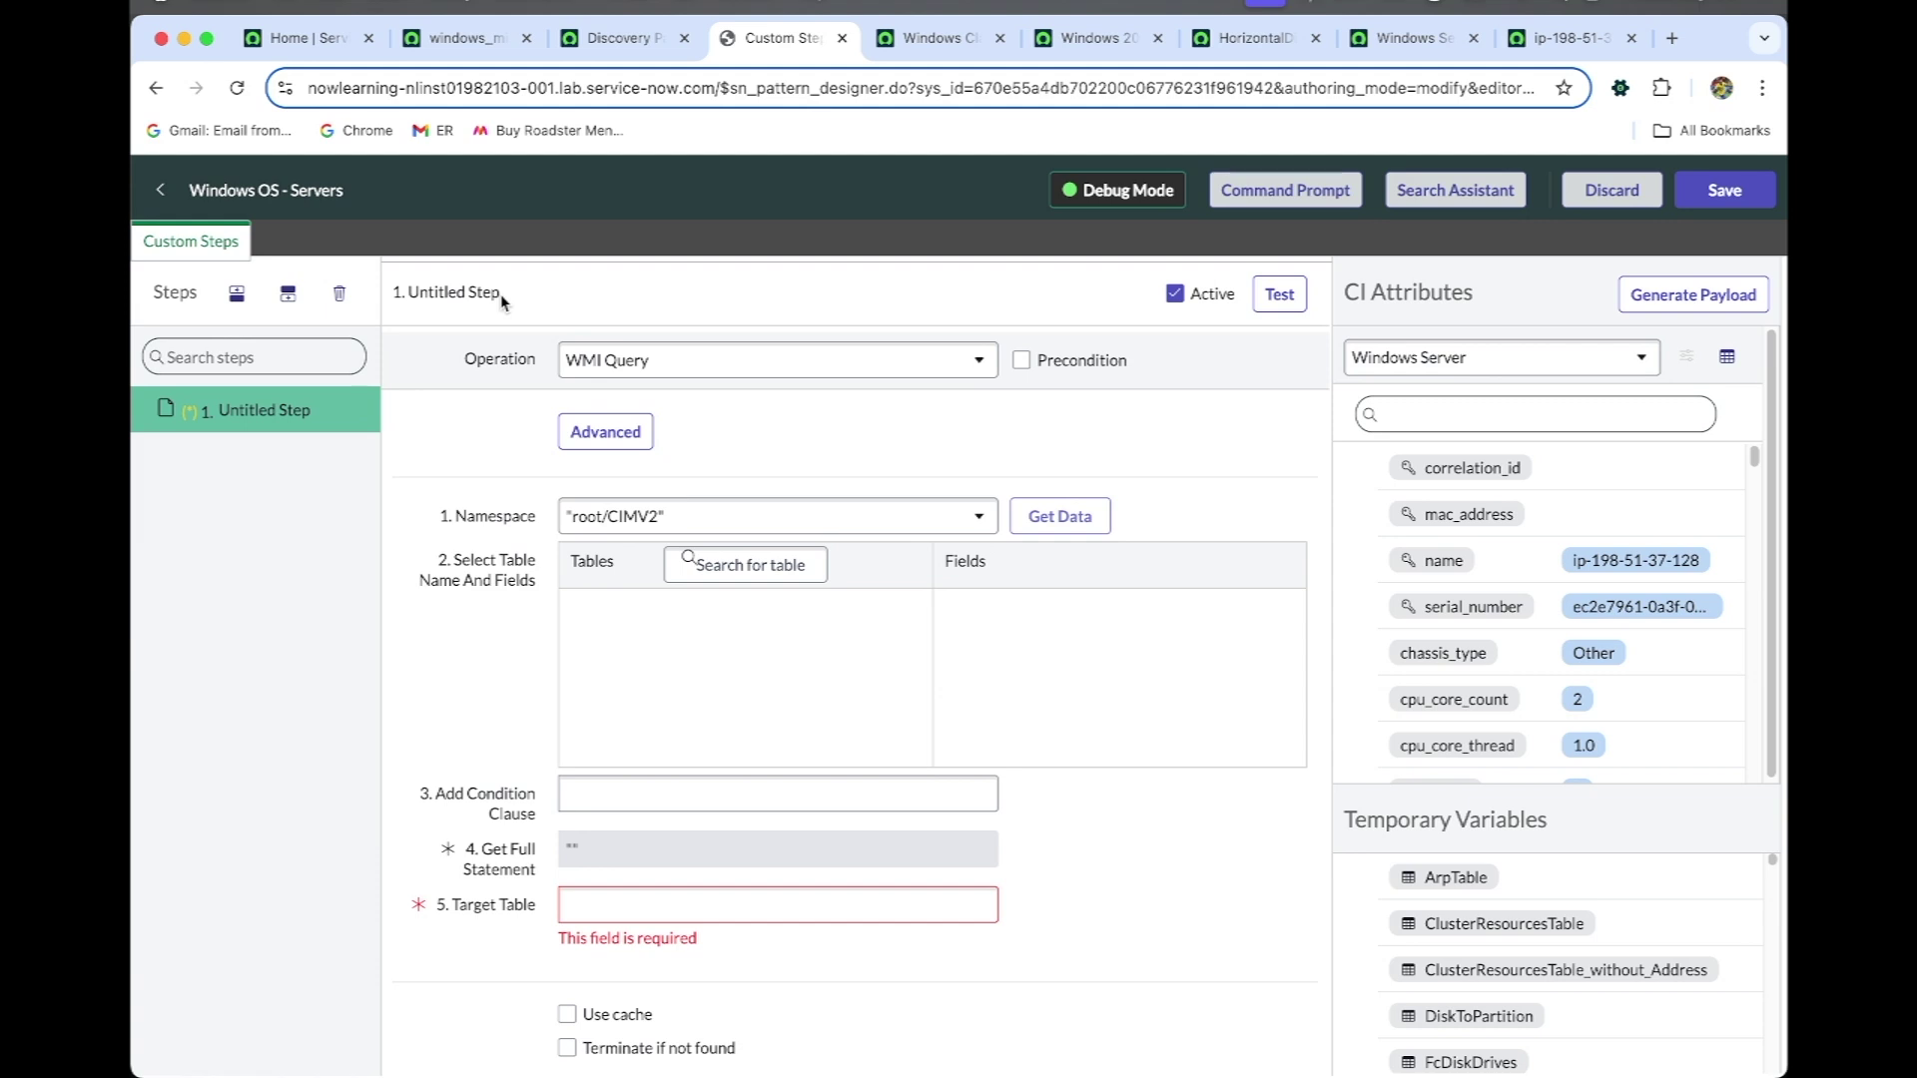
double_click(300, 412)
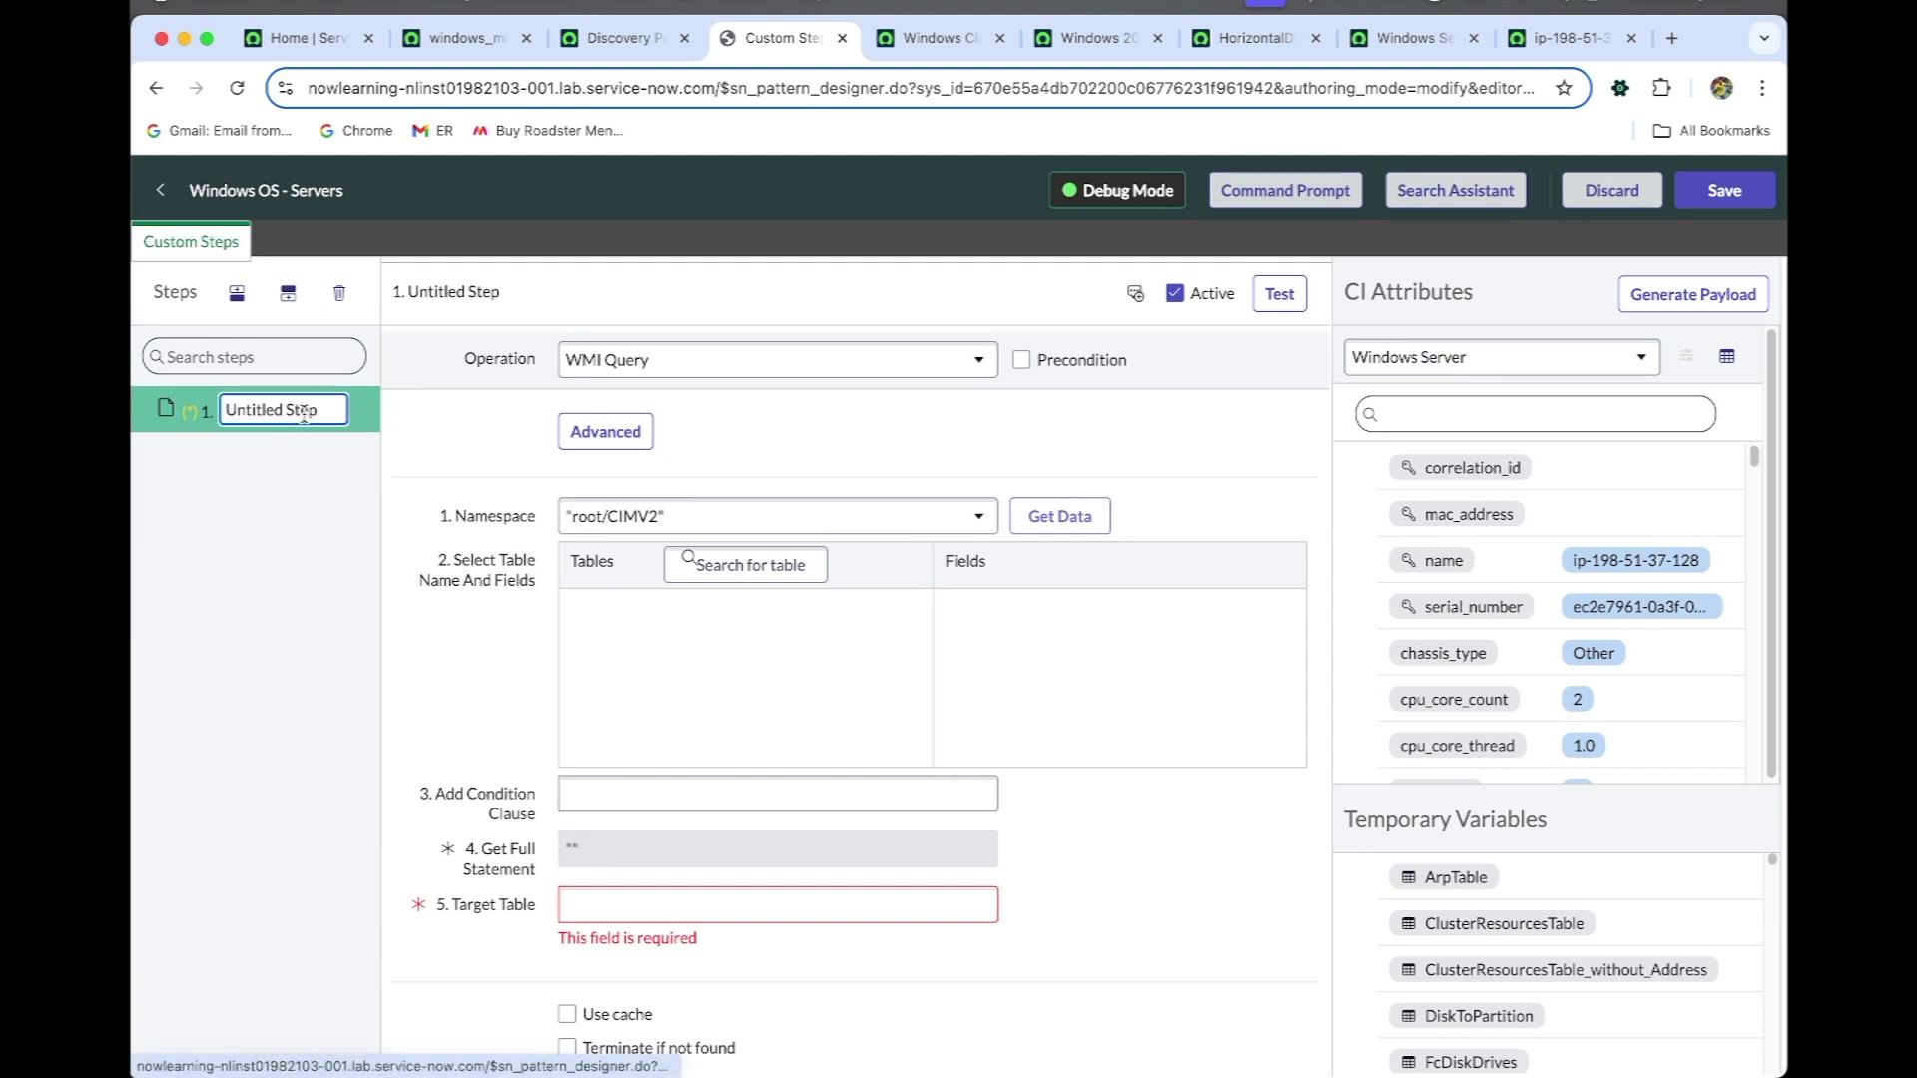
left_click_drag(326, 413, 222, 410)
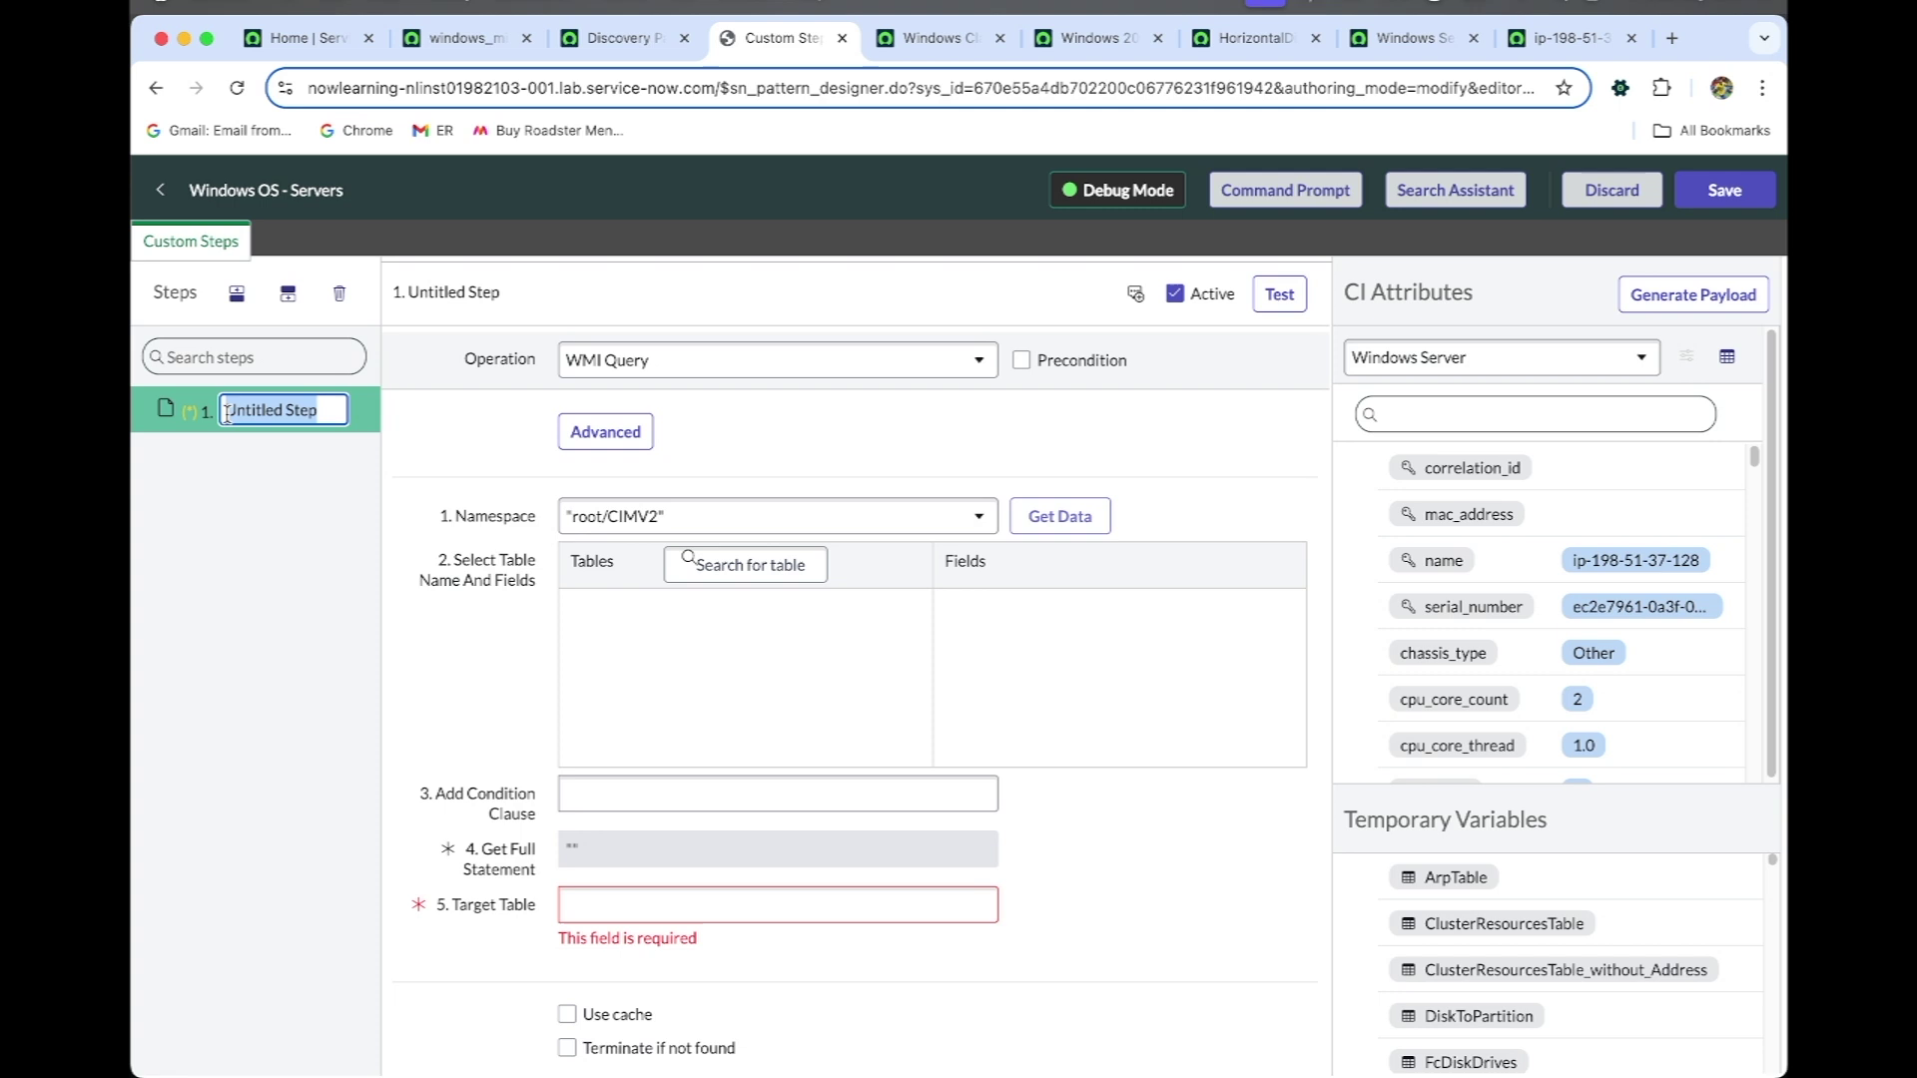
type("B")
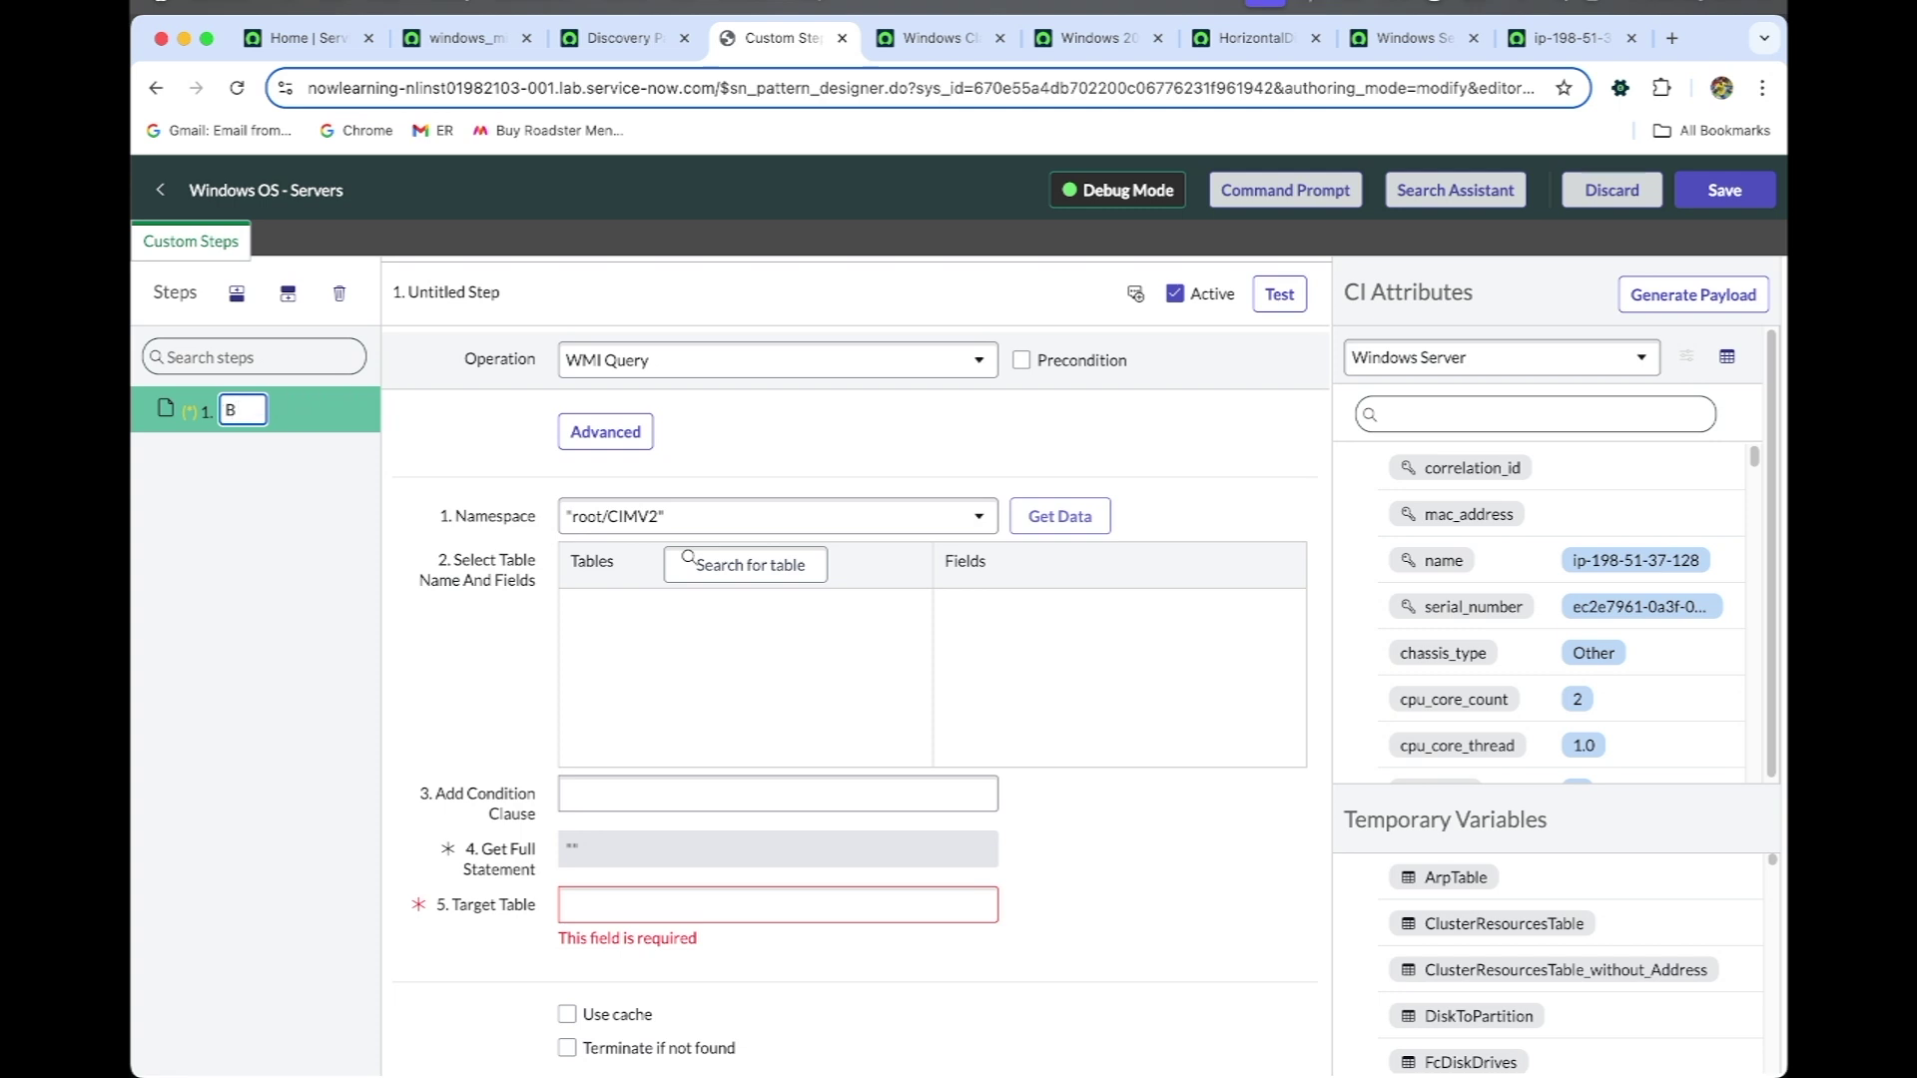
type("IOS Date")
key("Return")
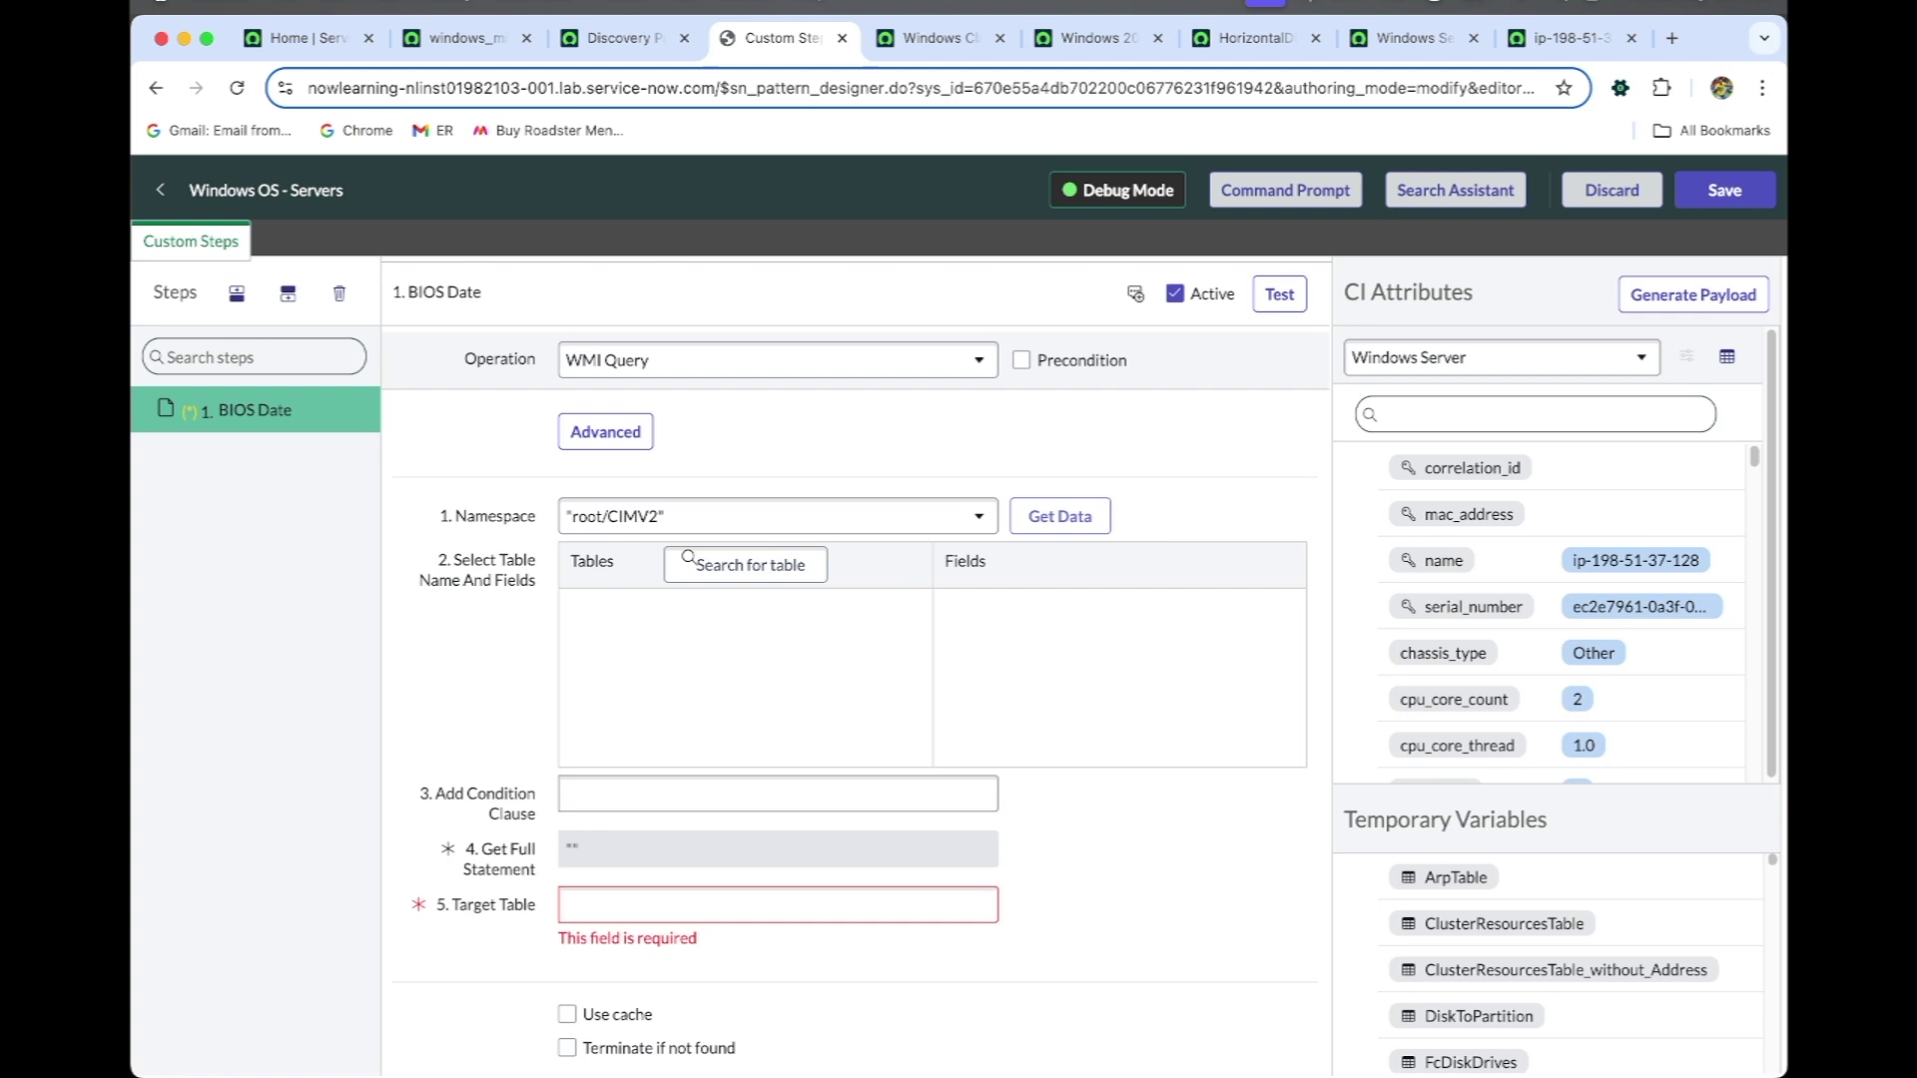
Keep WMI Query as the operation, get the root/CIMV2 namespace data, filter its tables by win32, and select Win32_BIOS
left_click(621, 361)
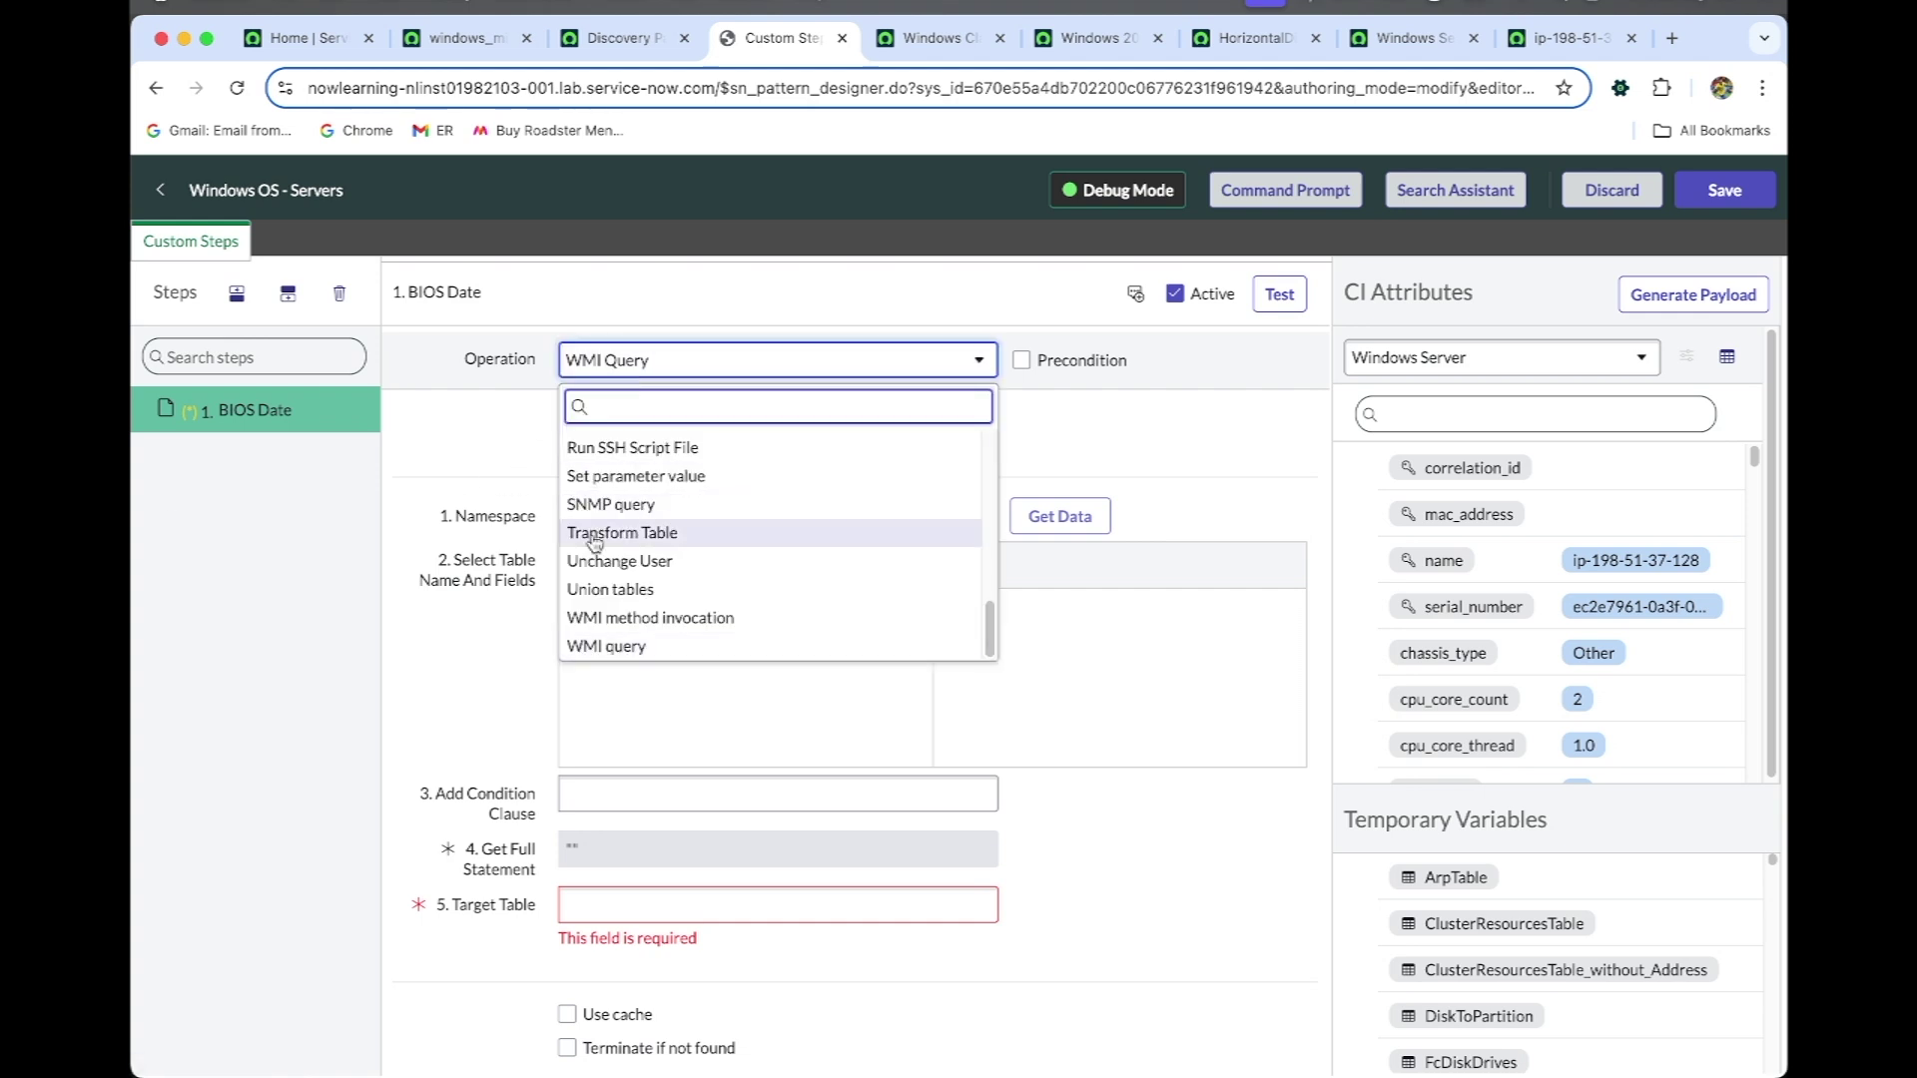
left_click(625, 643)
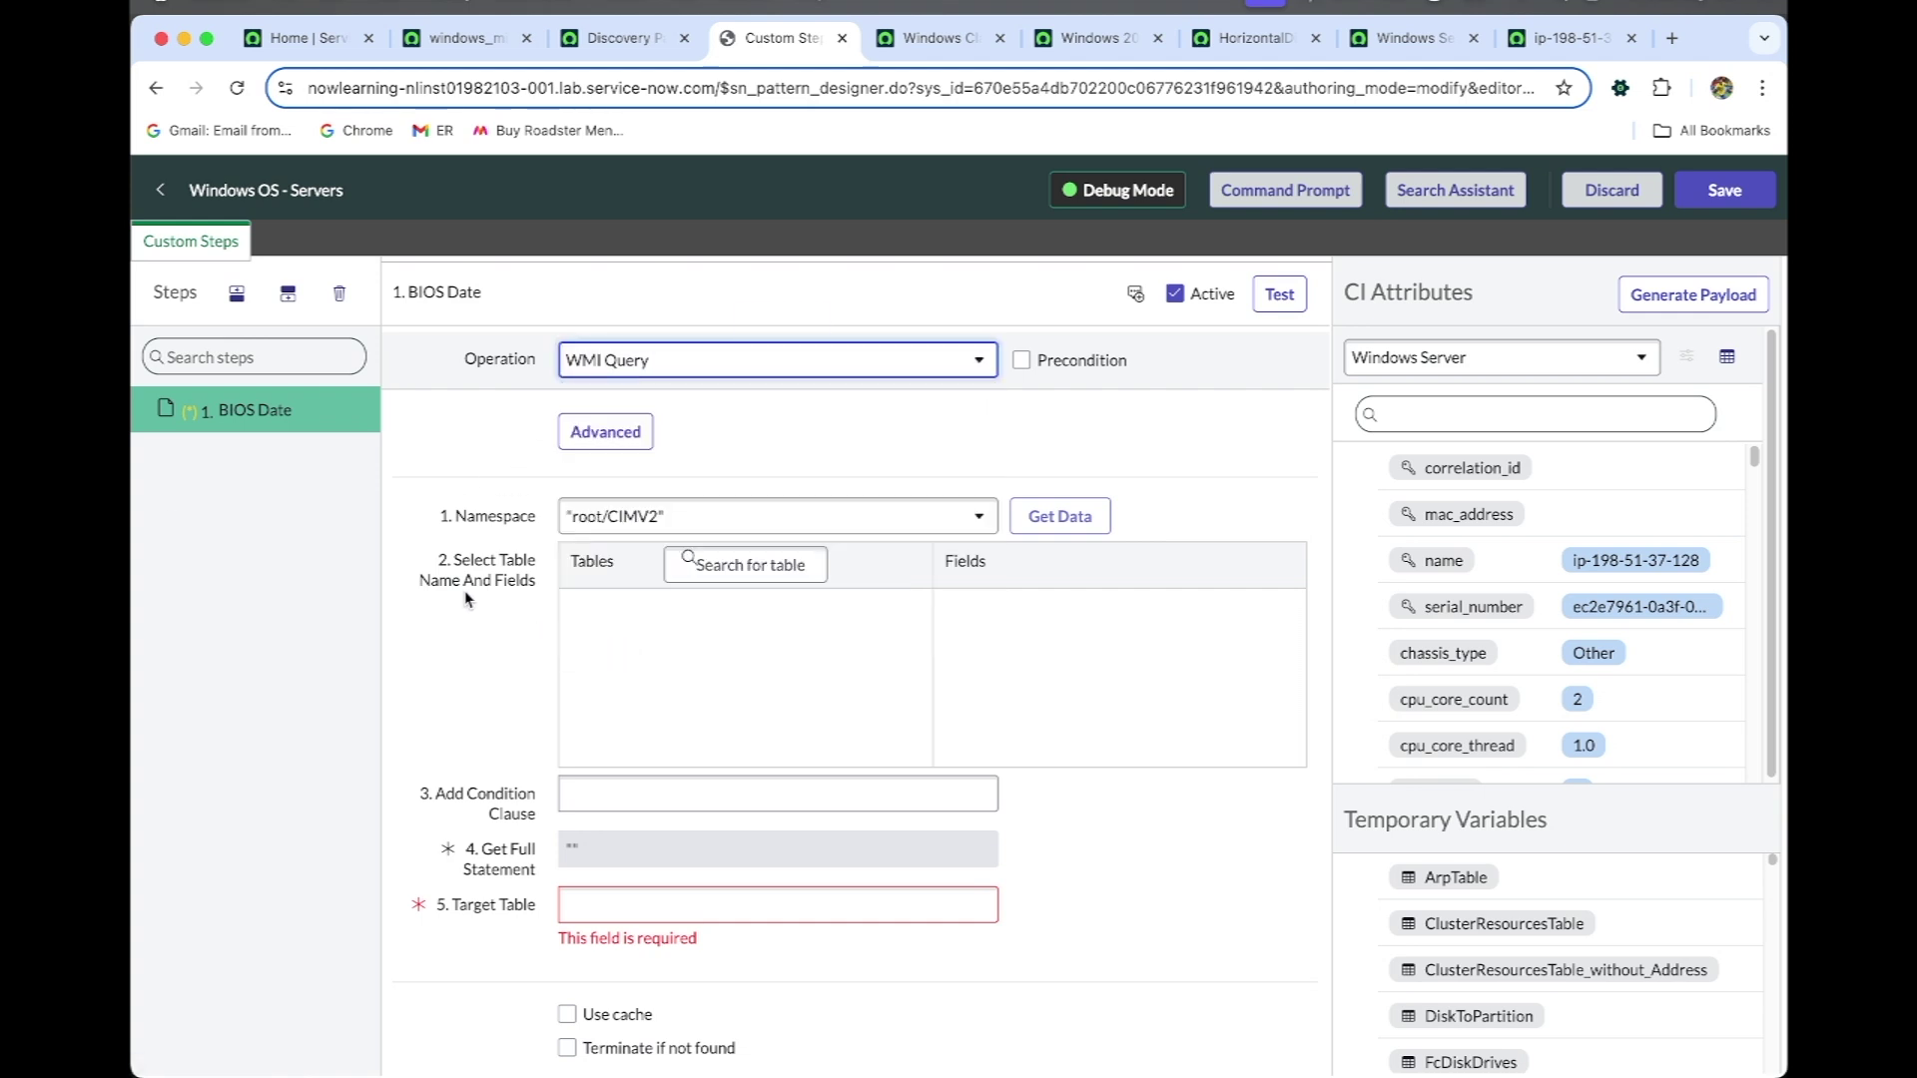
left_click(1071, 521)
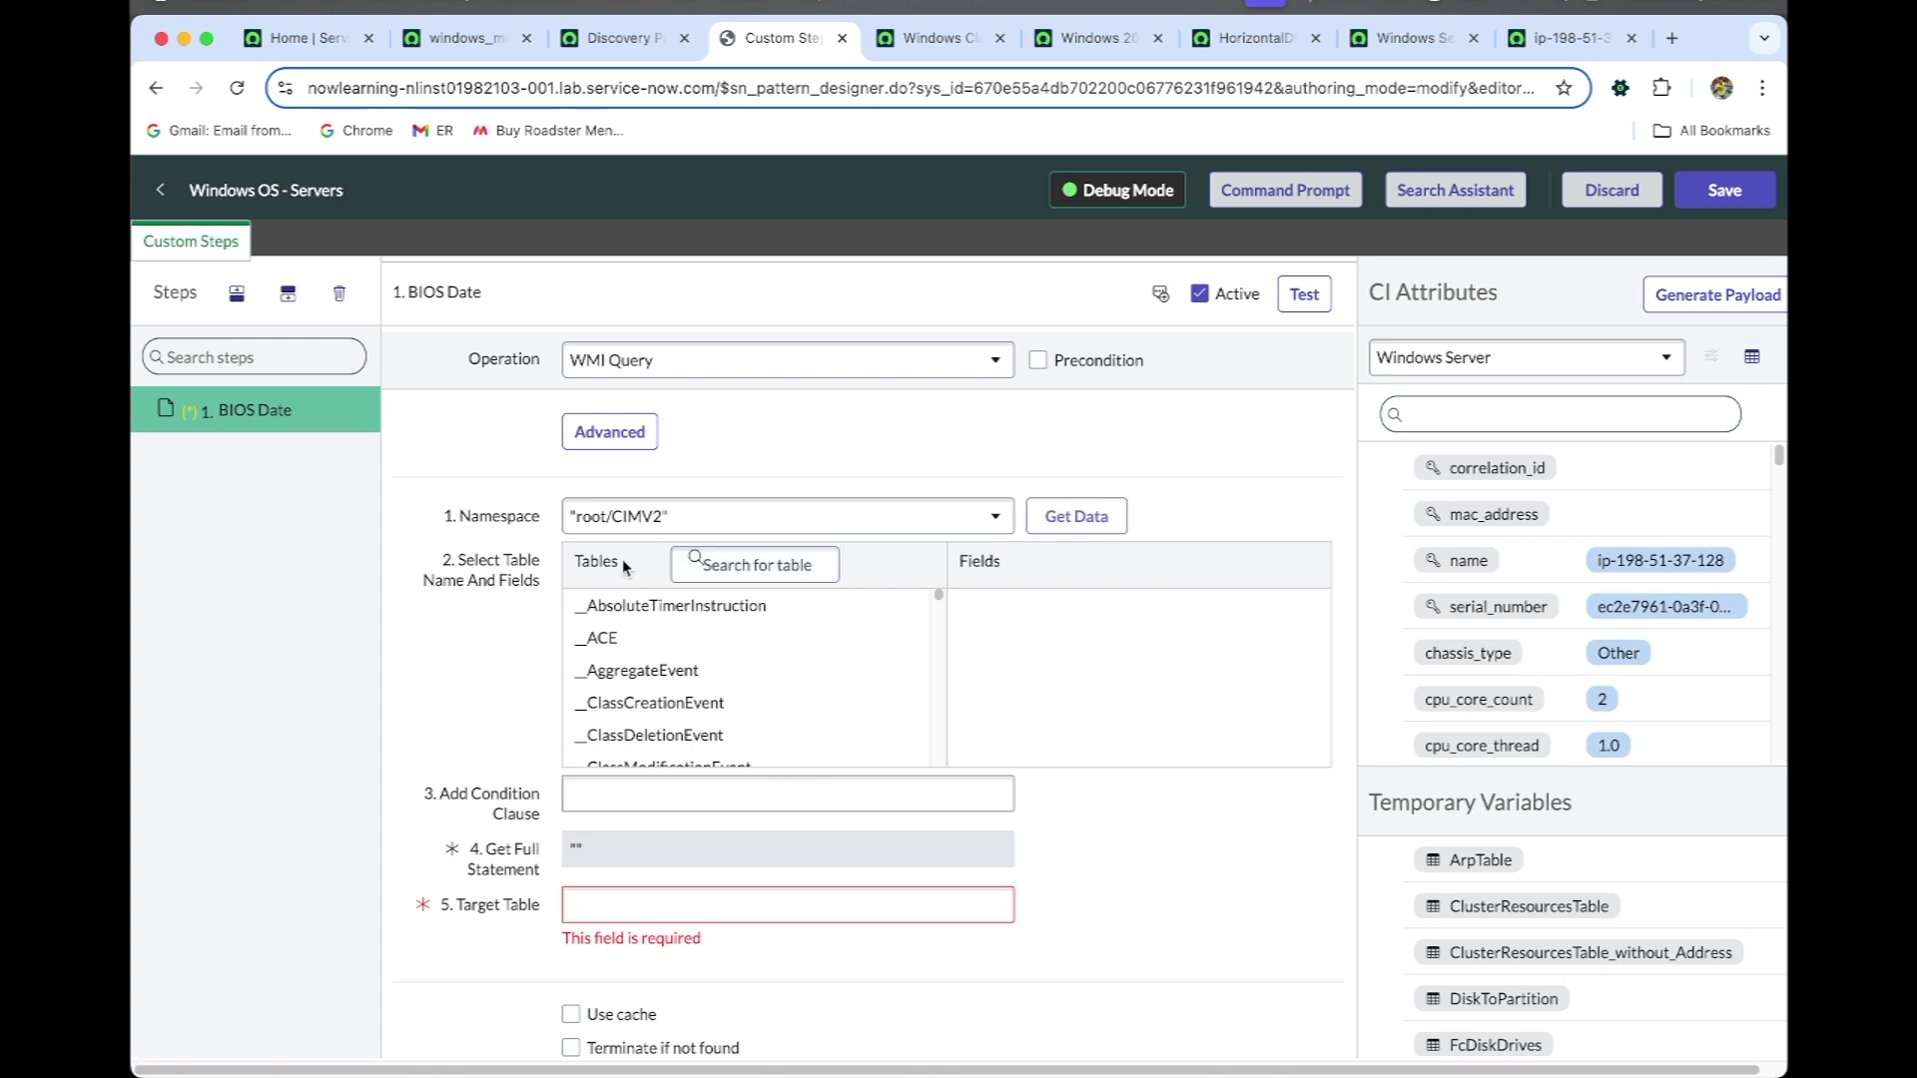
scroll(659, 698, "down", 5)
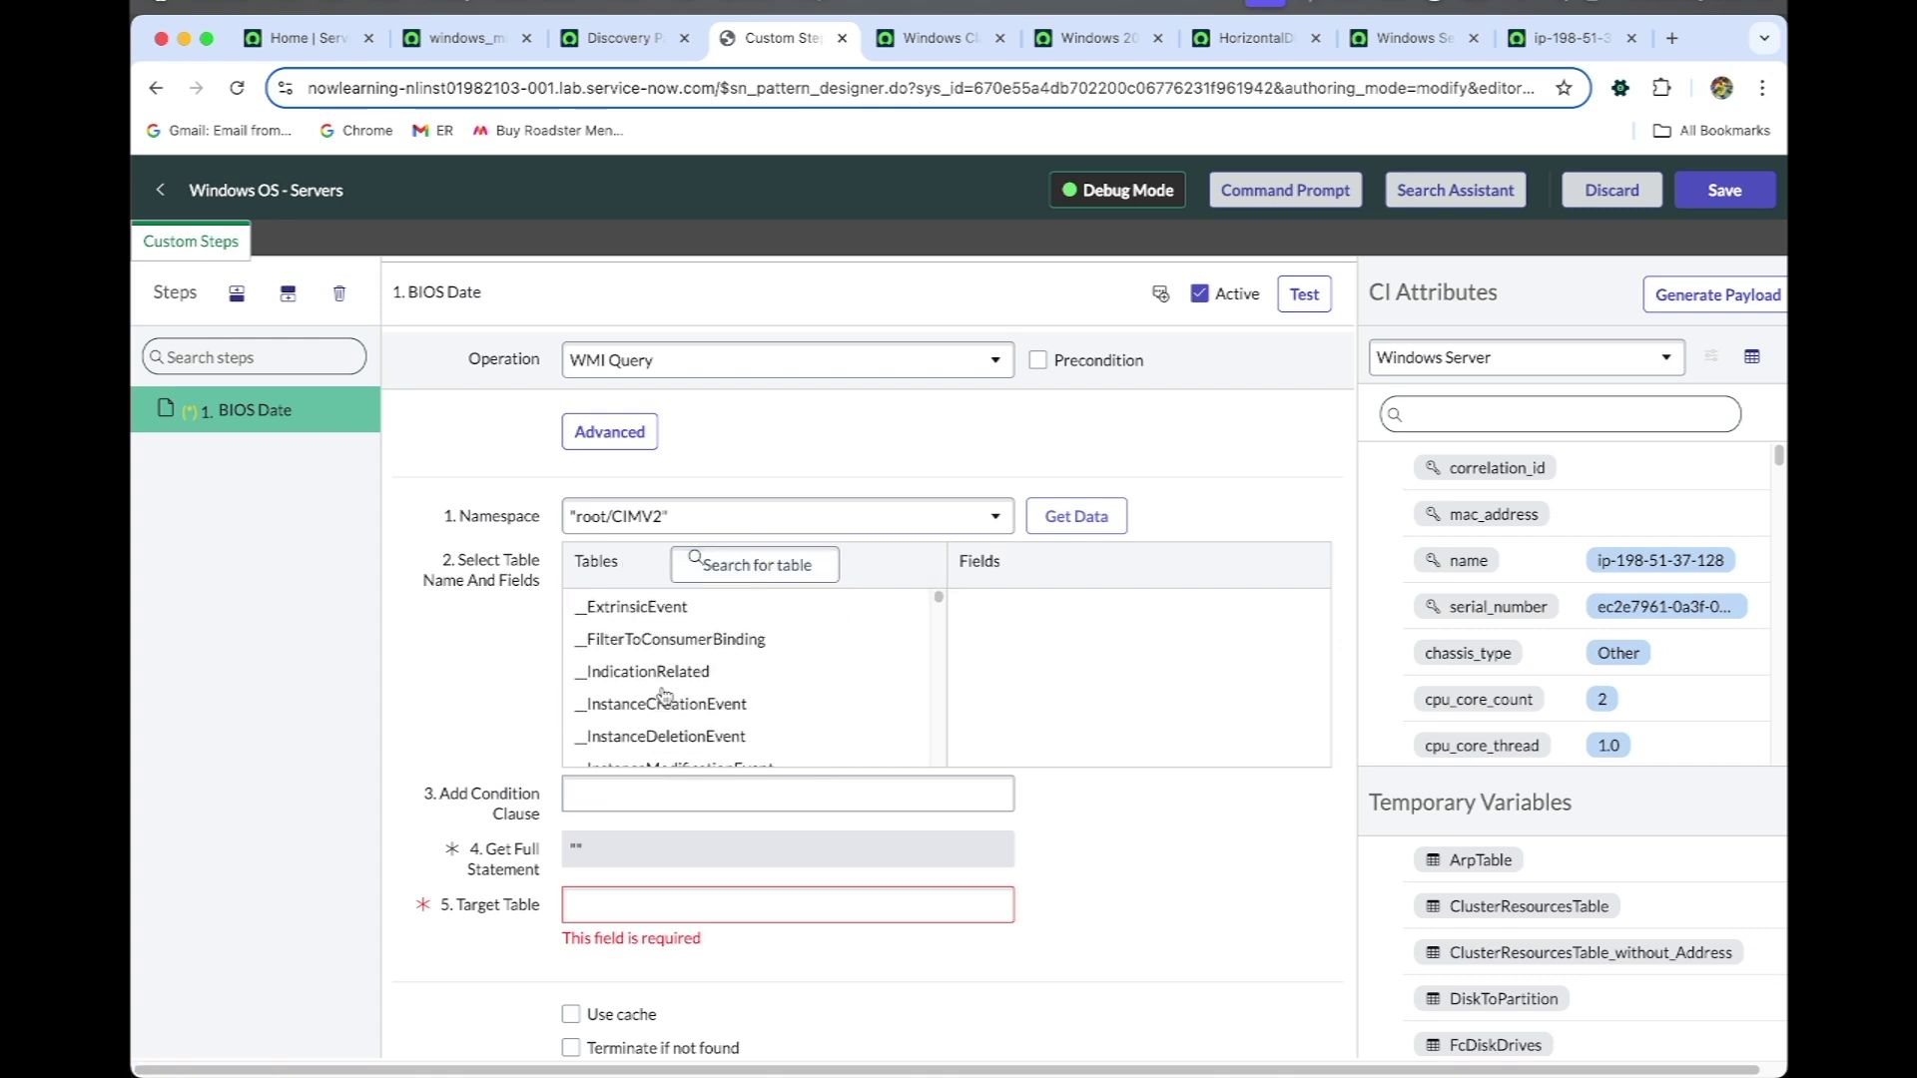
left_click(731, 574)
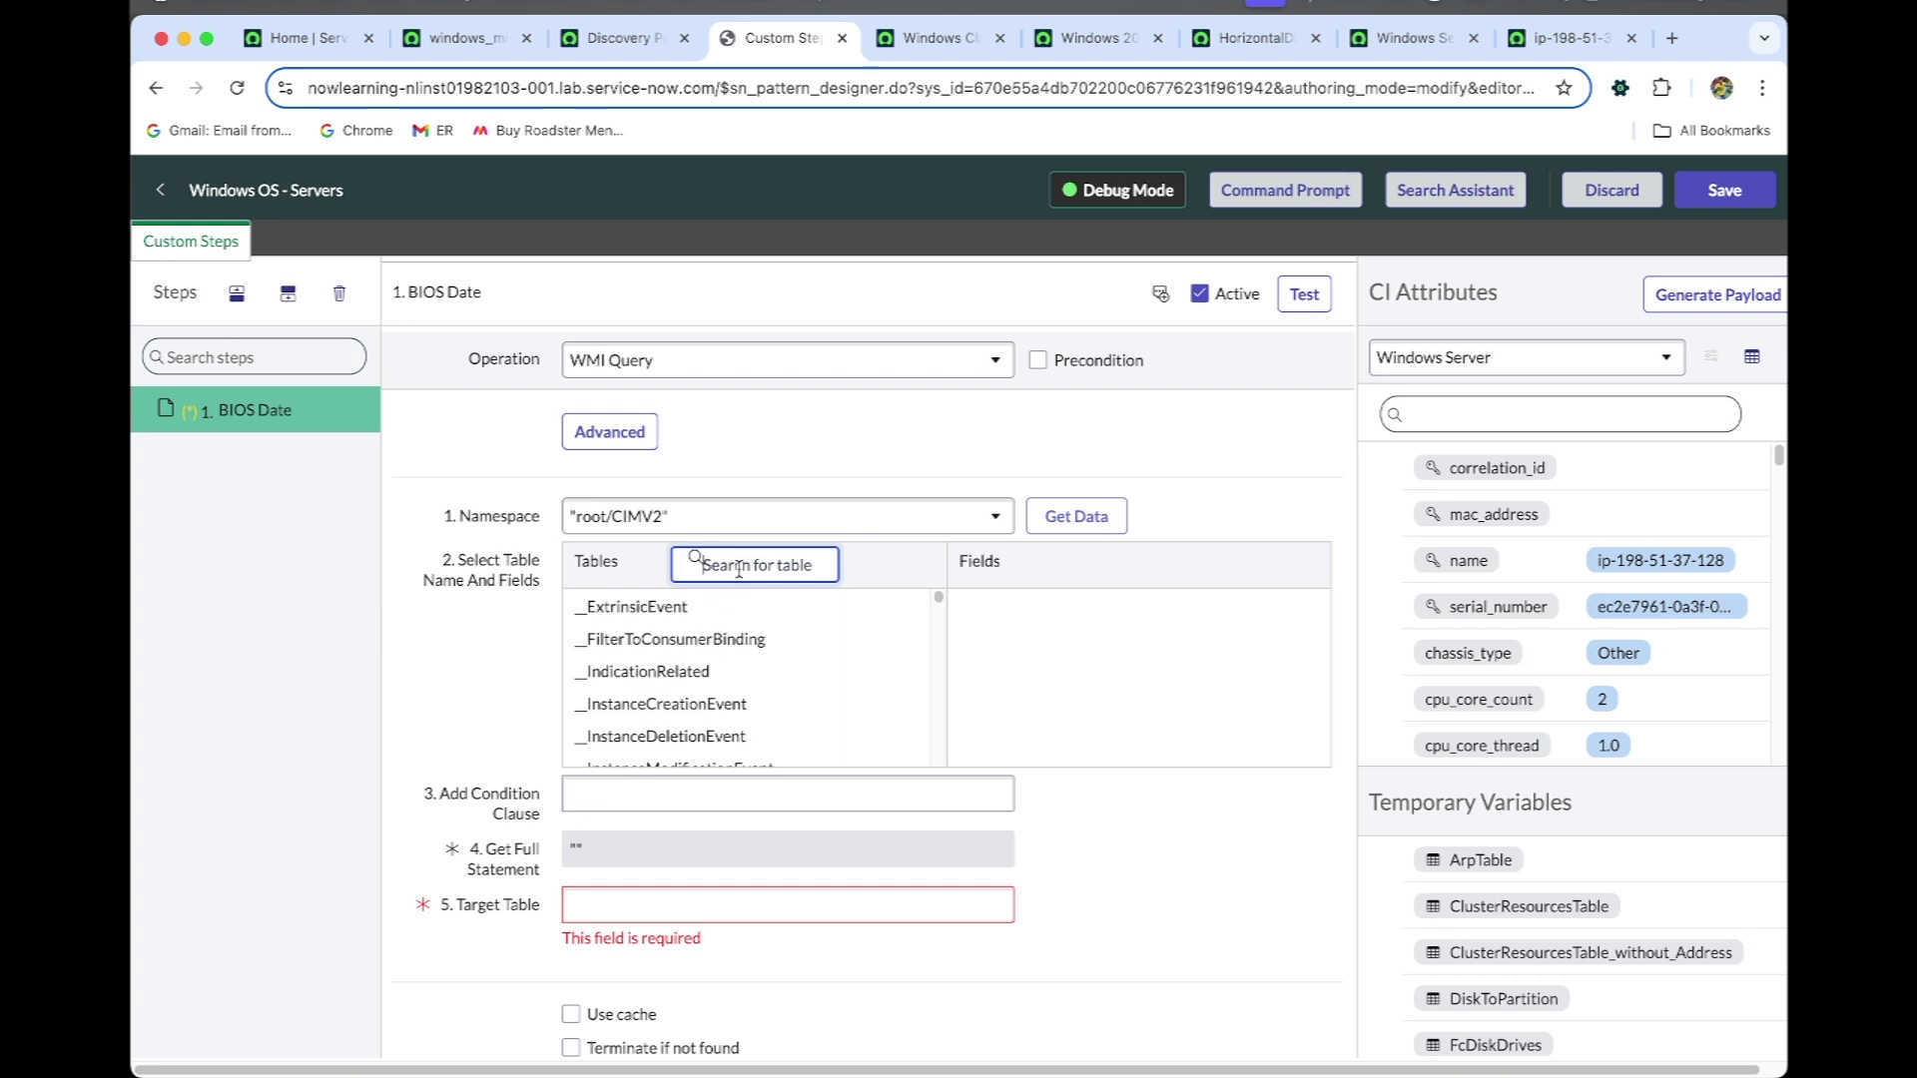
type("win")
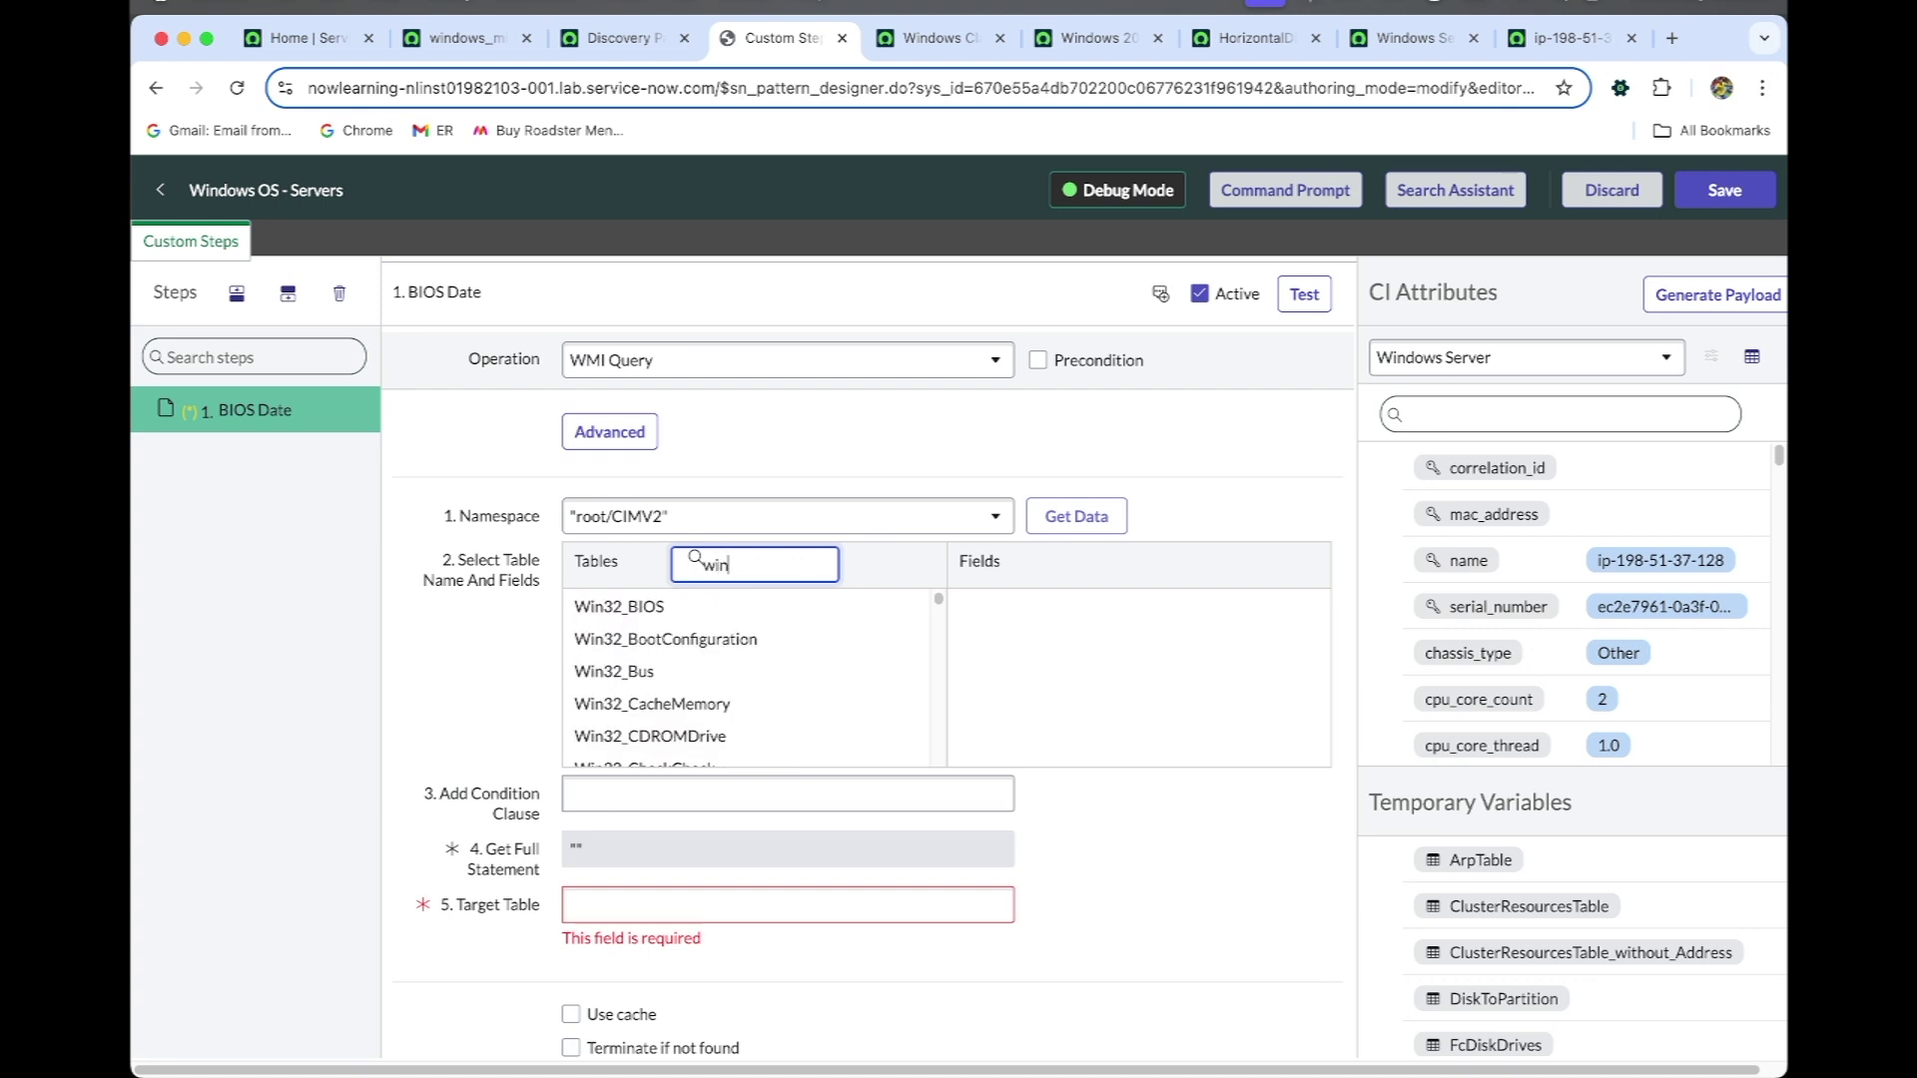
type("32")
scroll(756, 658, "down", 1)
scroll(756, 658, "up", 1)
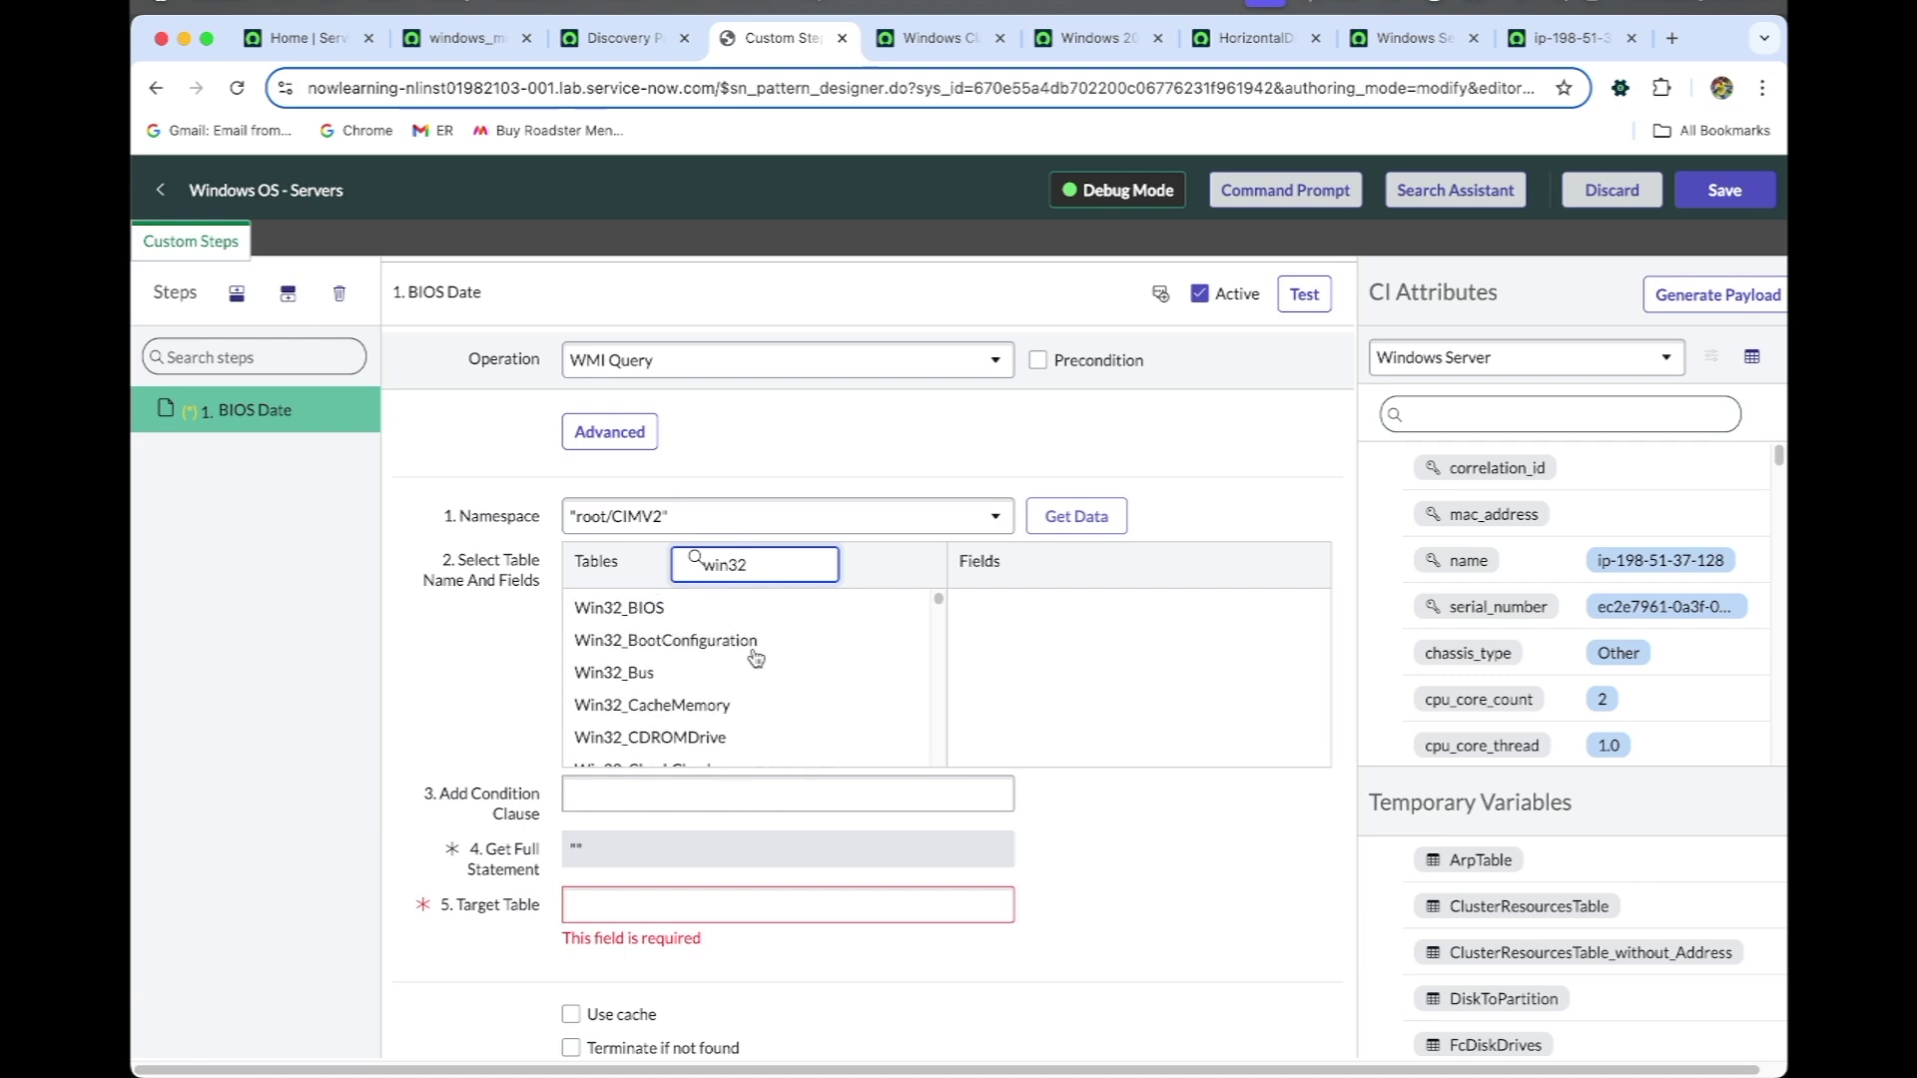
scroll(744, 644, "up", 2)
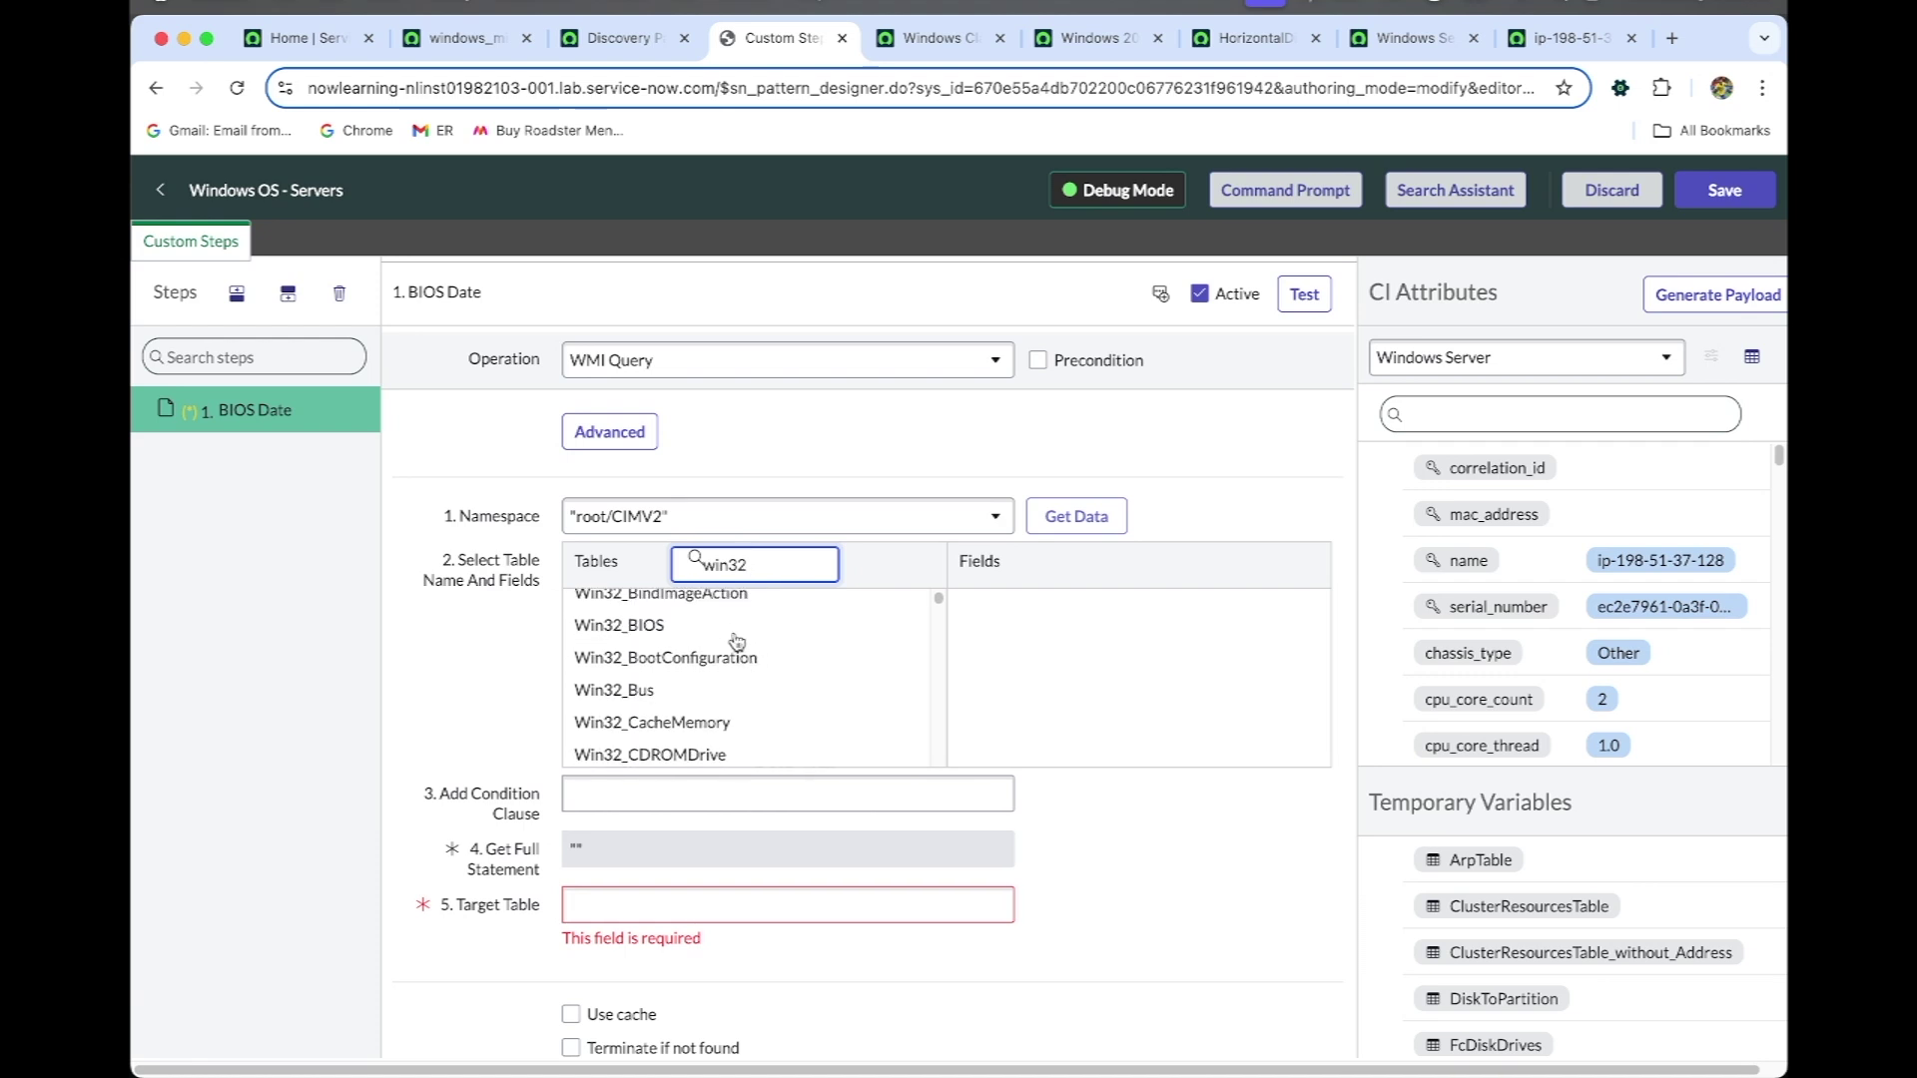
left_click(659, 632)
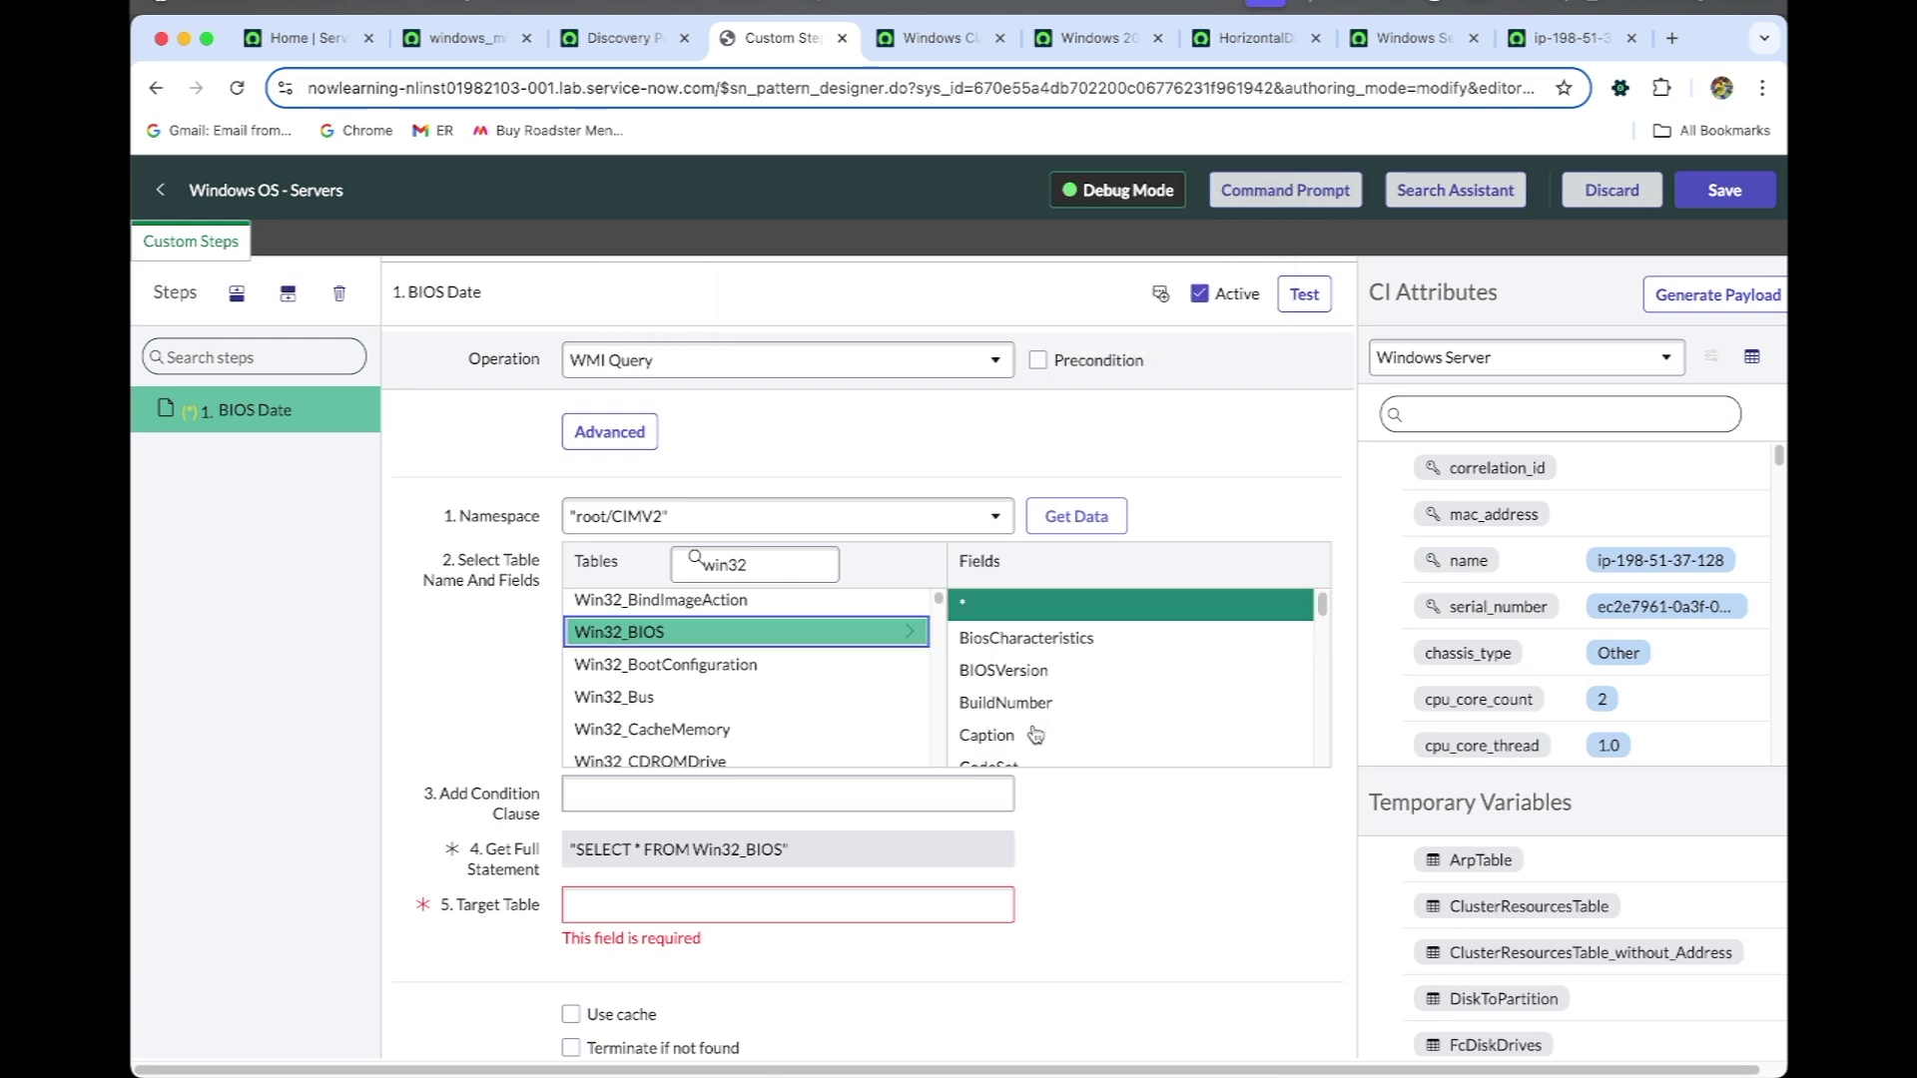
Select the ReleaseDate field of the Win32_BIOS table for the query
scroll(1036, 650, "down", 1)
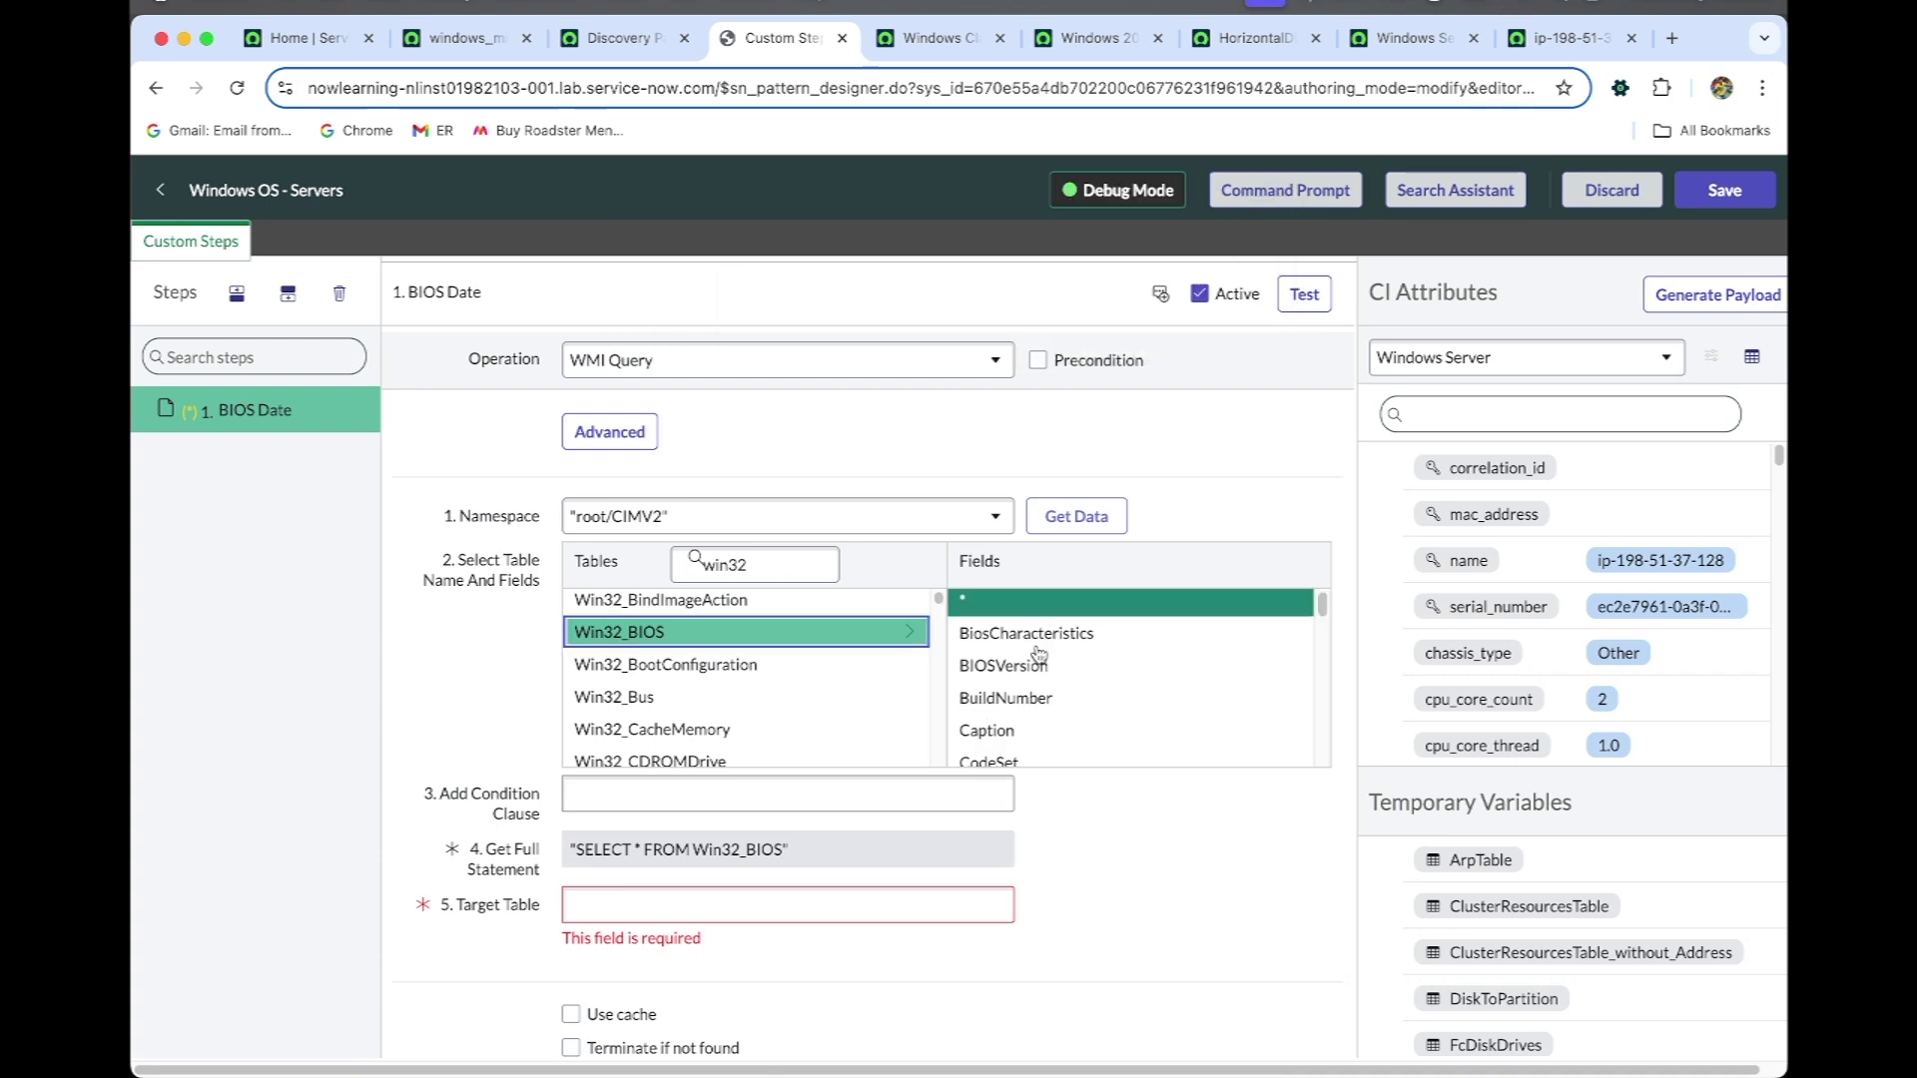
scroll(1039, 654, "down", 1)
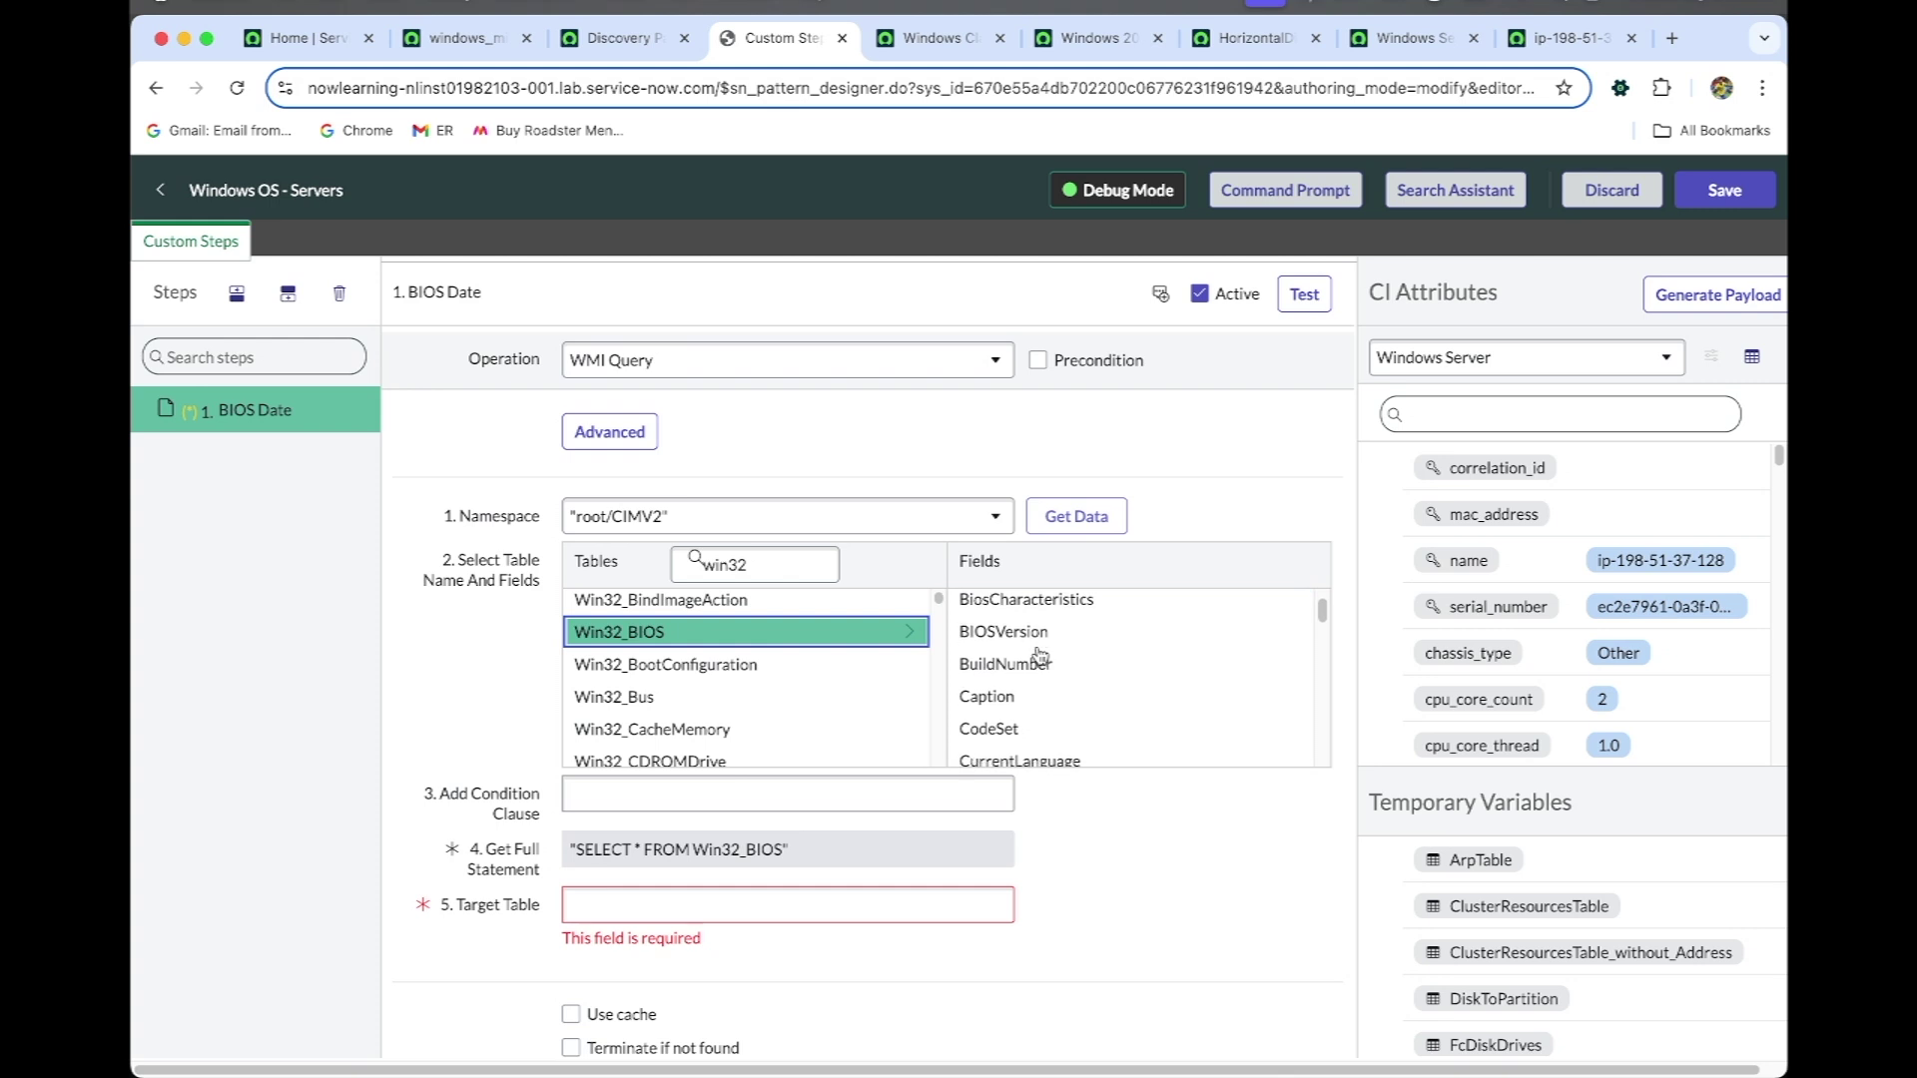
scroll(1039, 654, "down", 1)
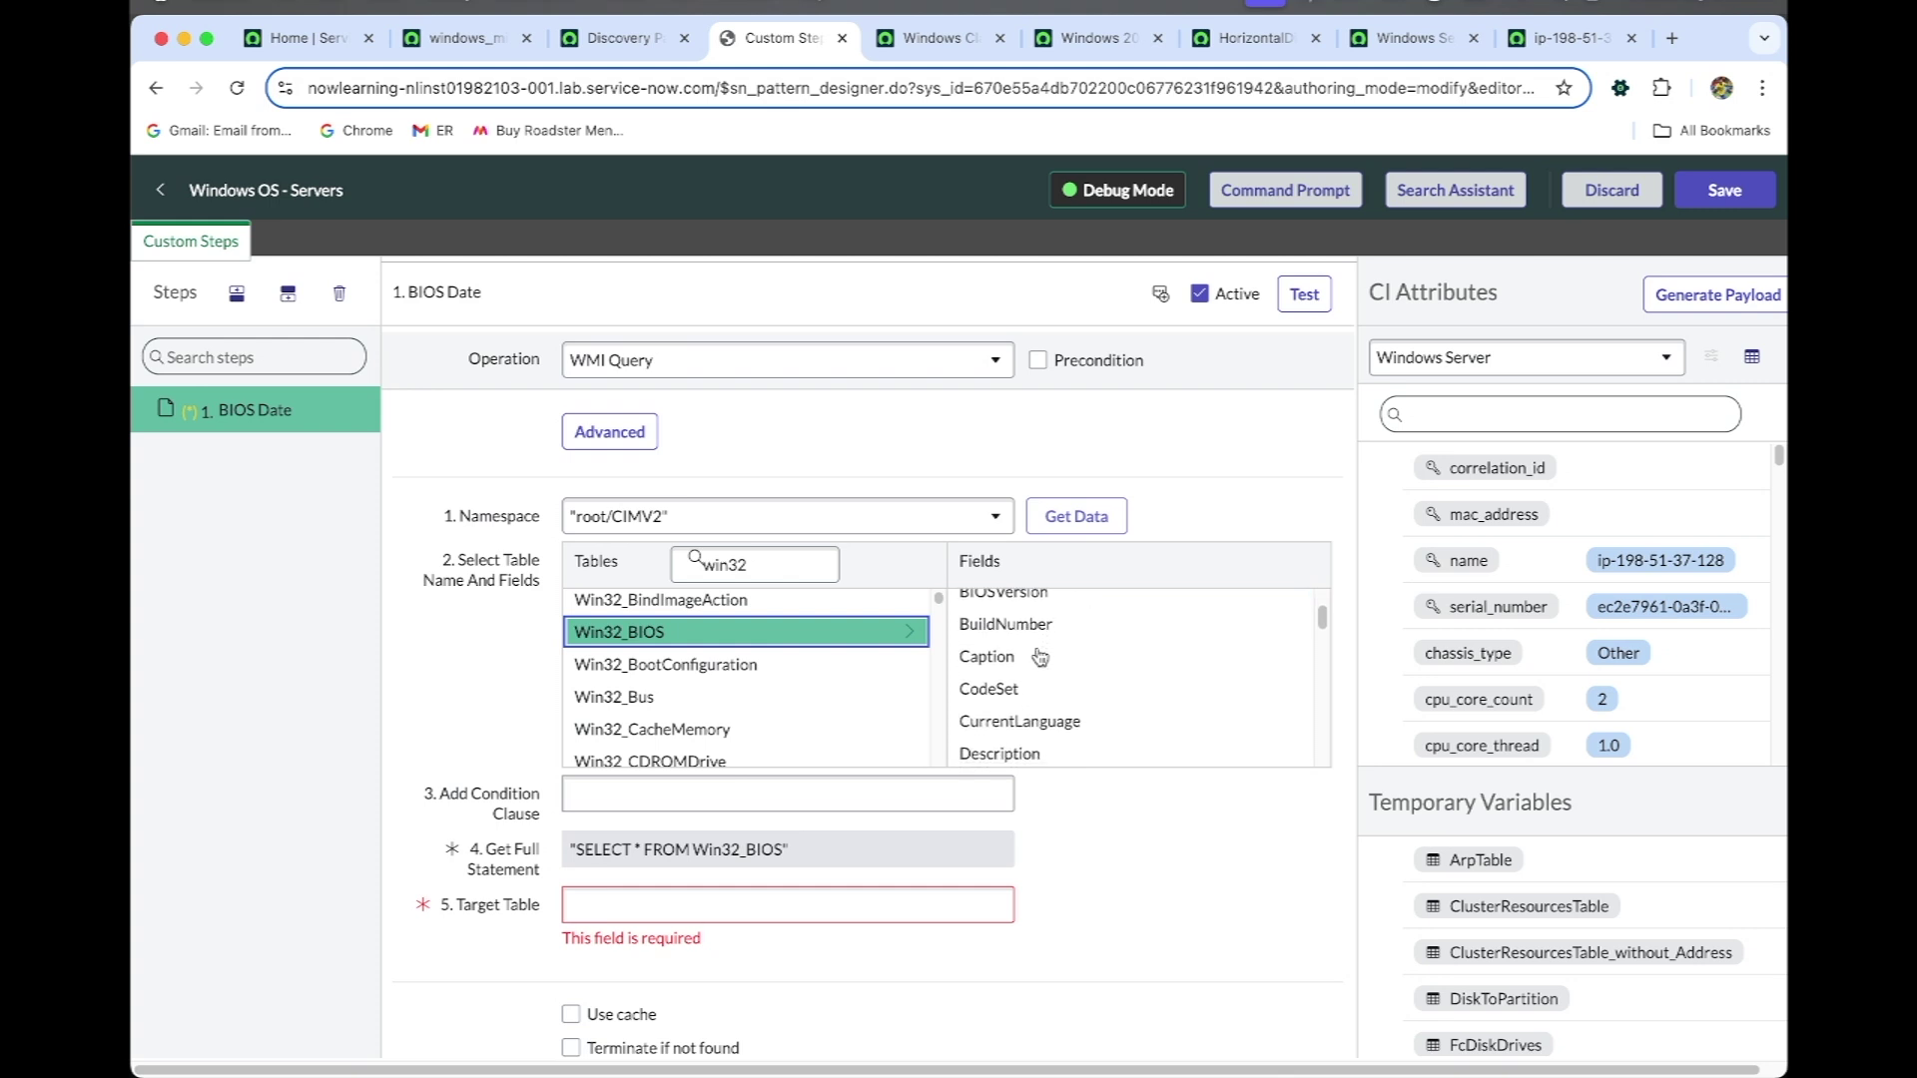
scroll(1039, 656, "down", 15)
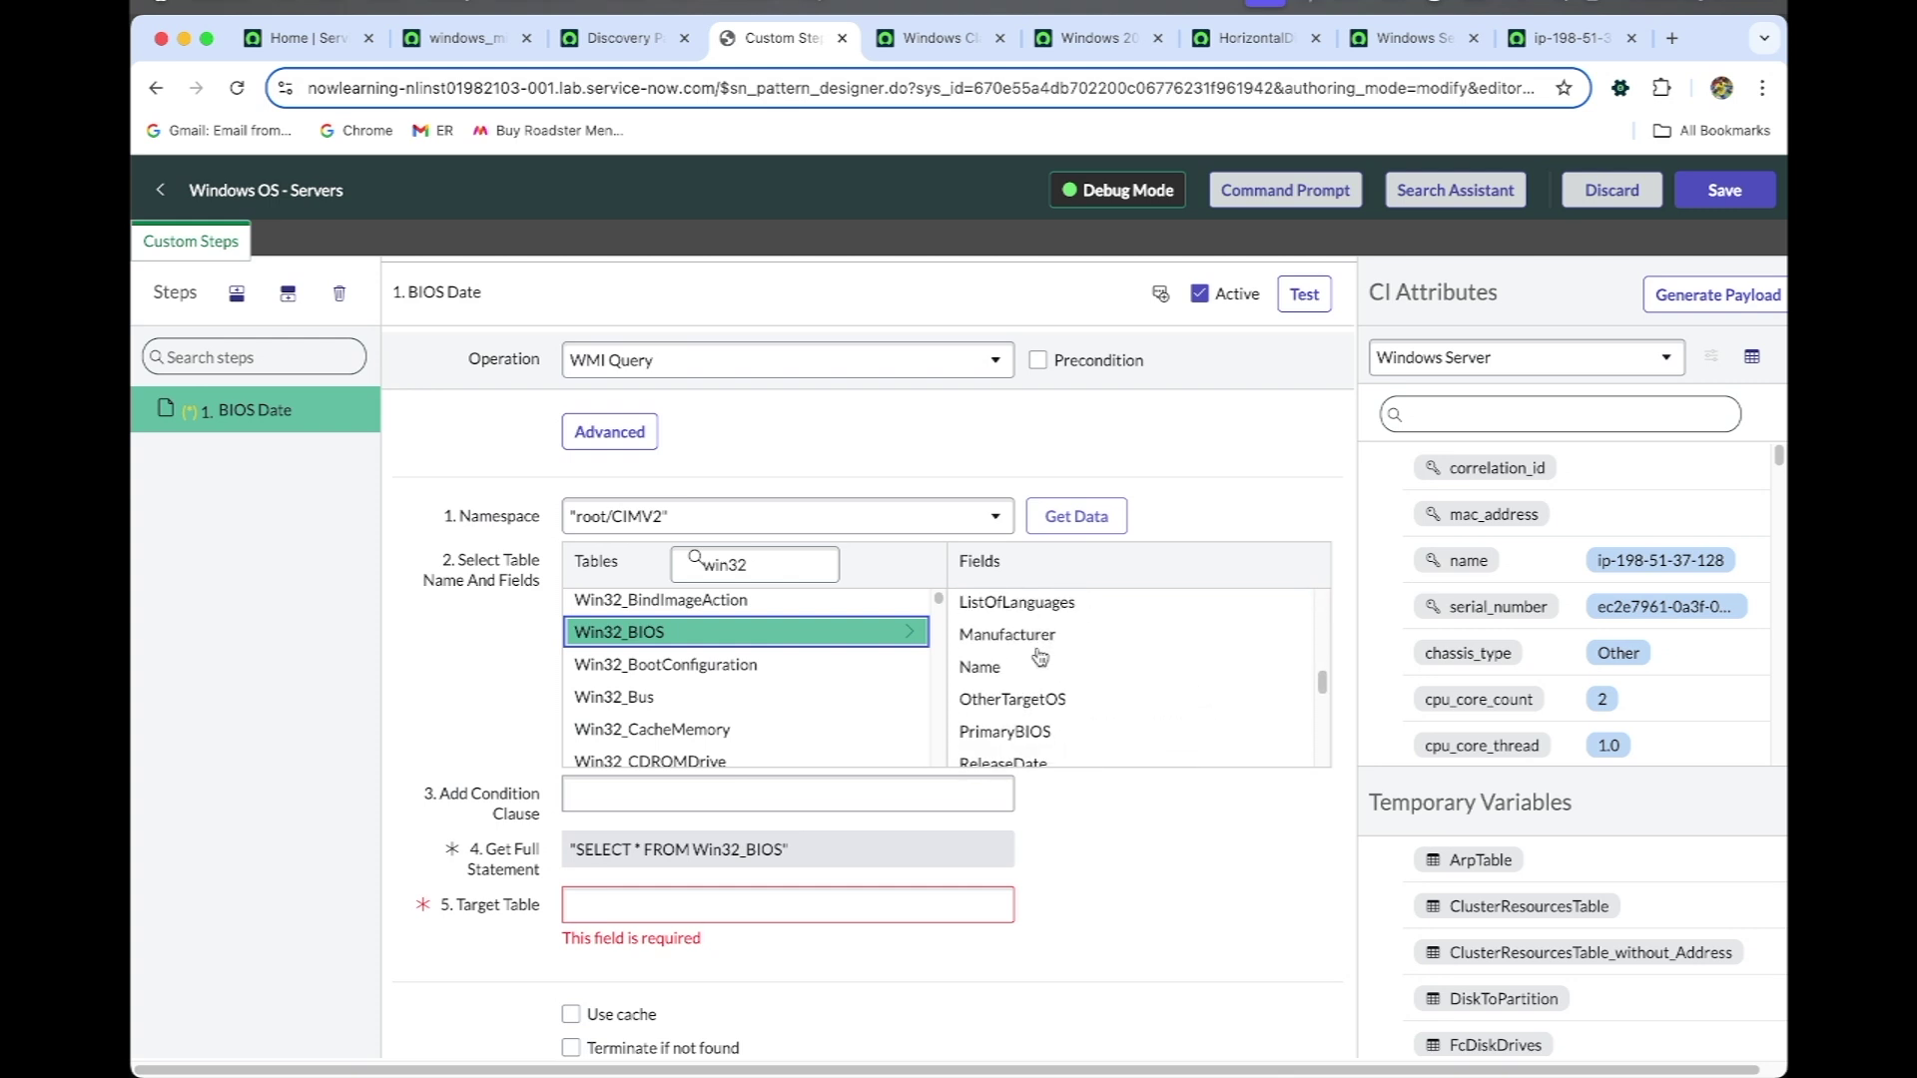
scroll(1040, 656, "up", 10)
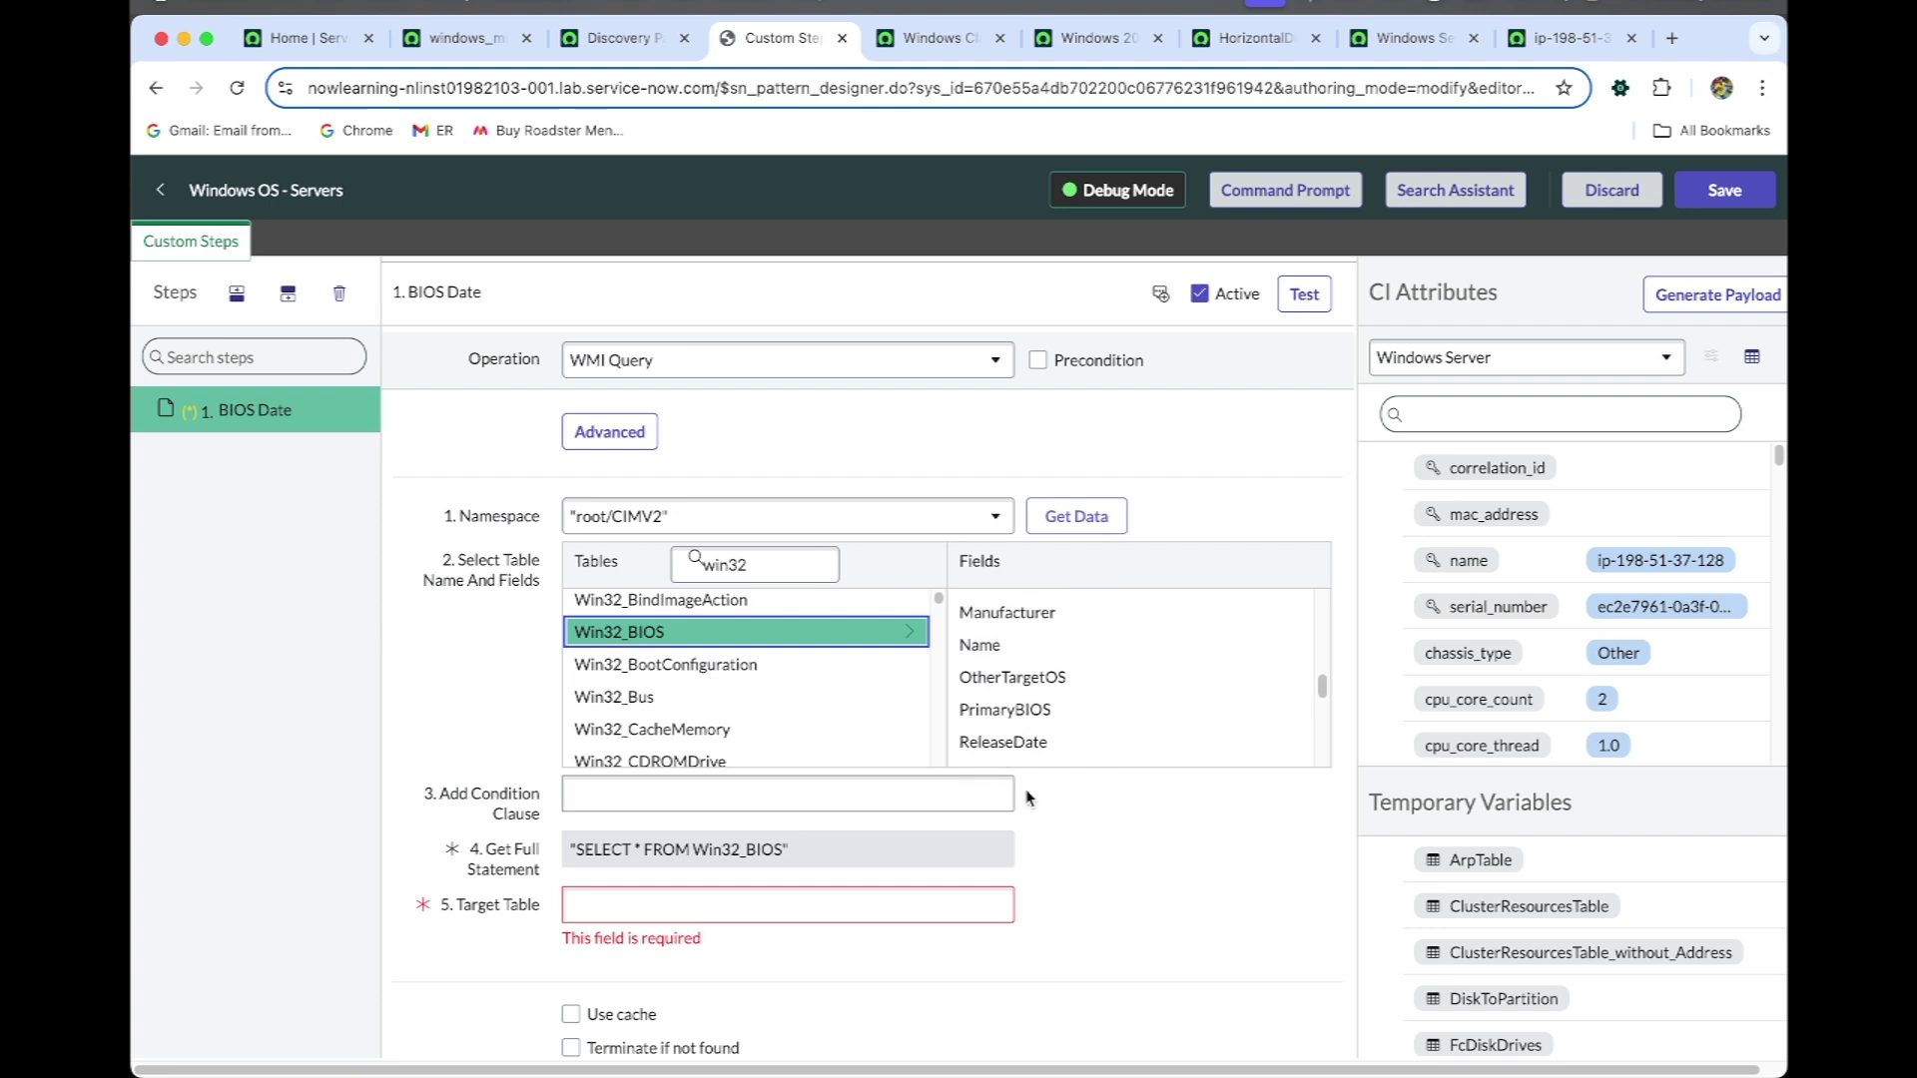
left_click(1023, 746)
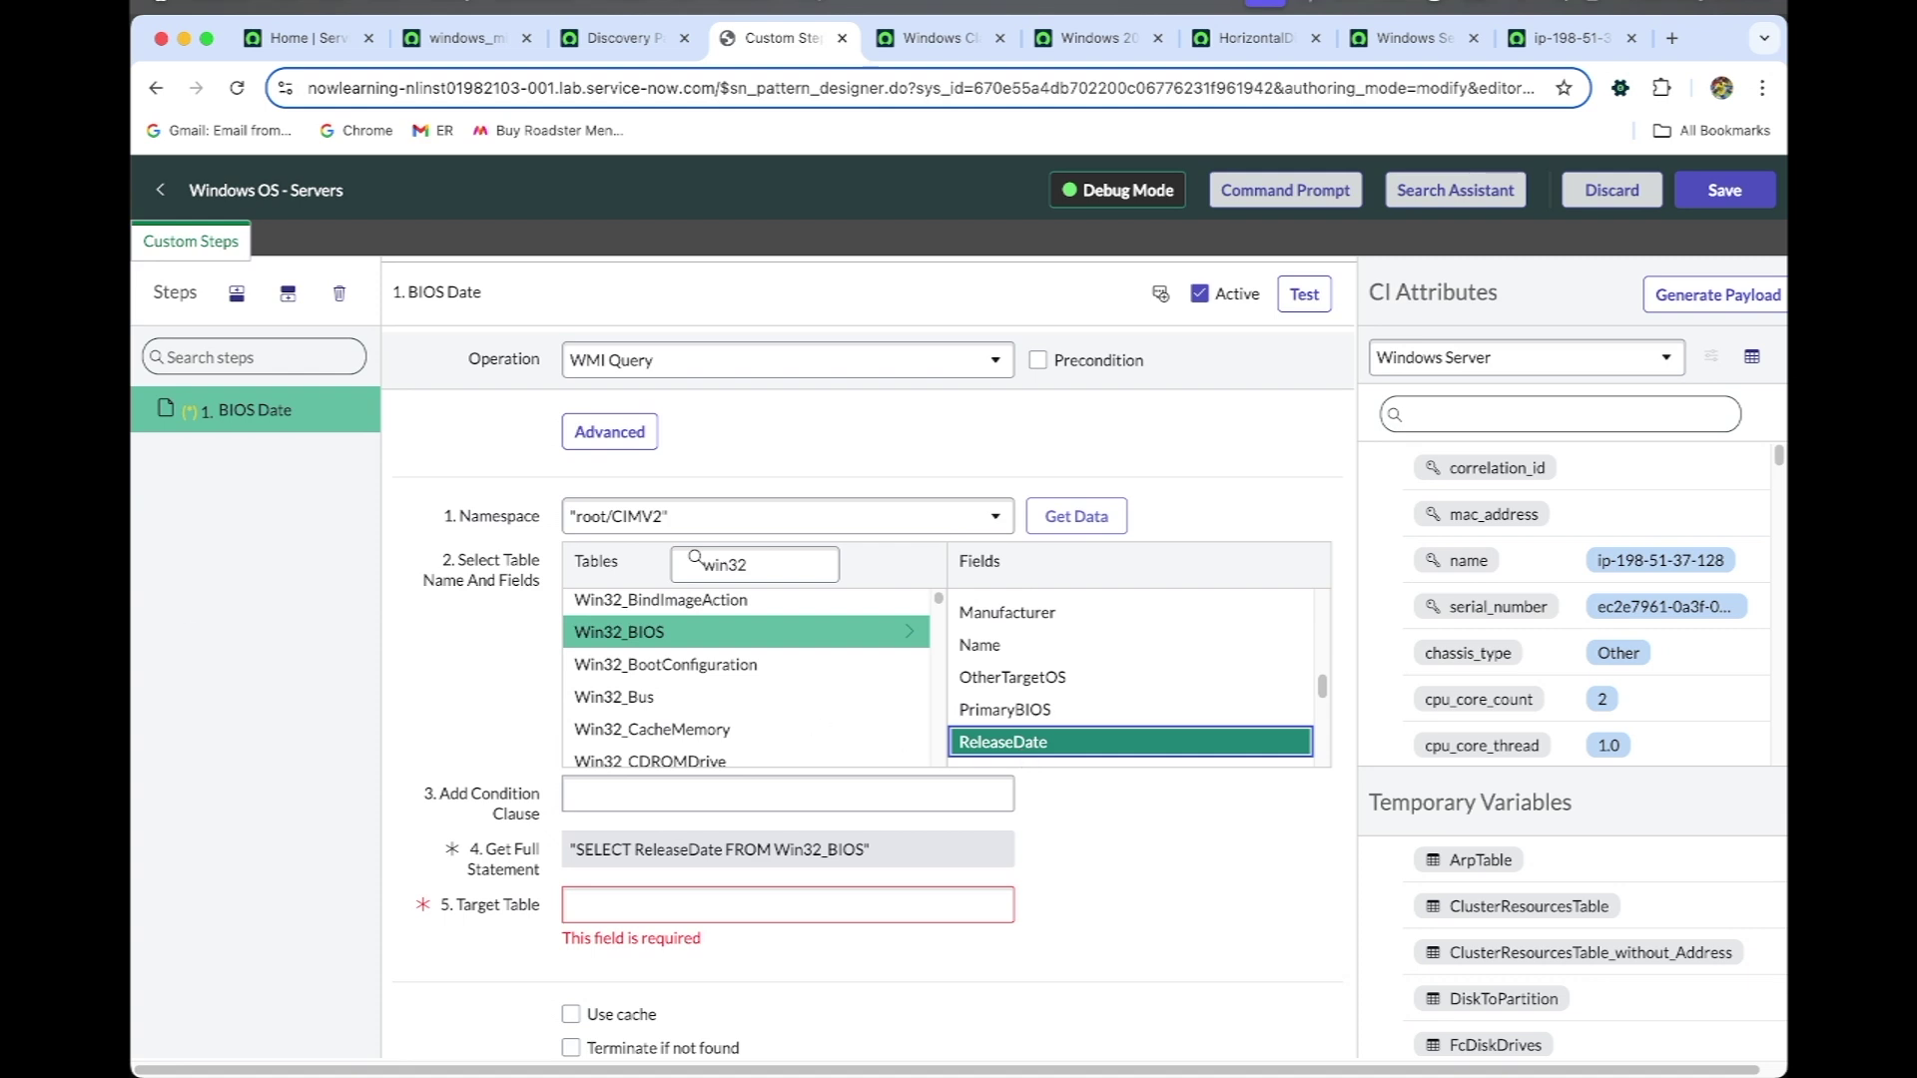
Set the query's target table to $cmdb_ci_win_server
left_click(624, 910)
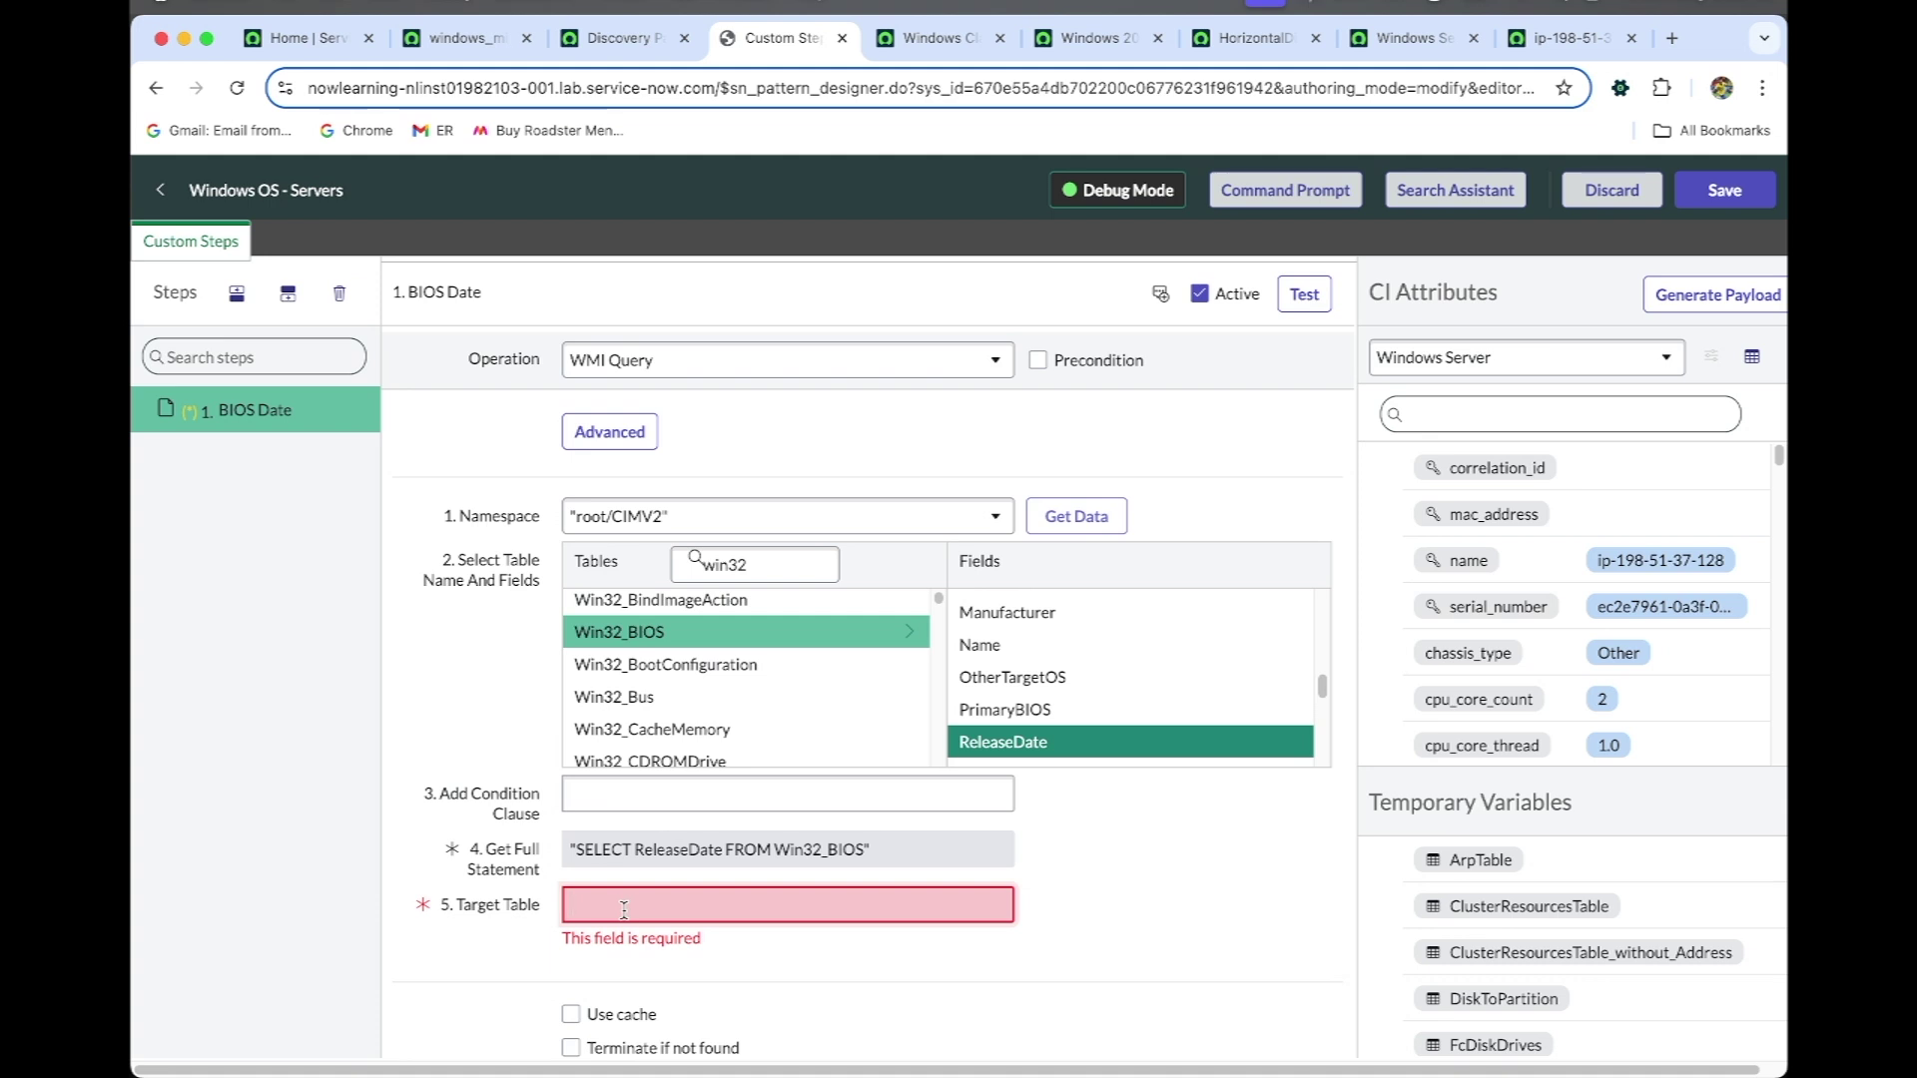
type("$")
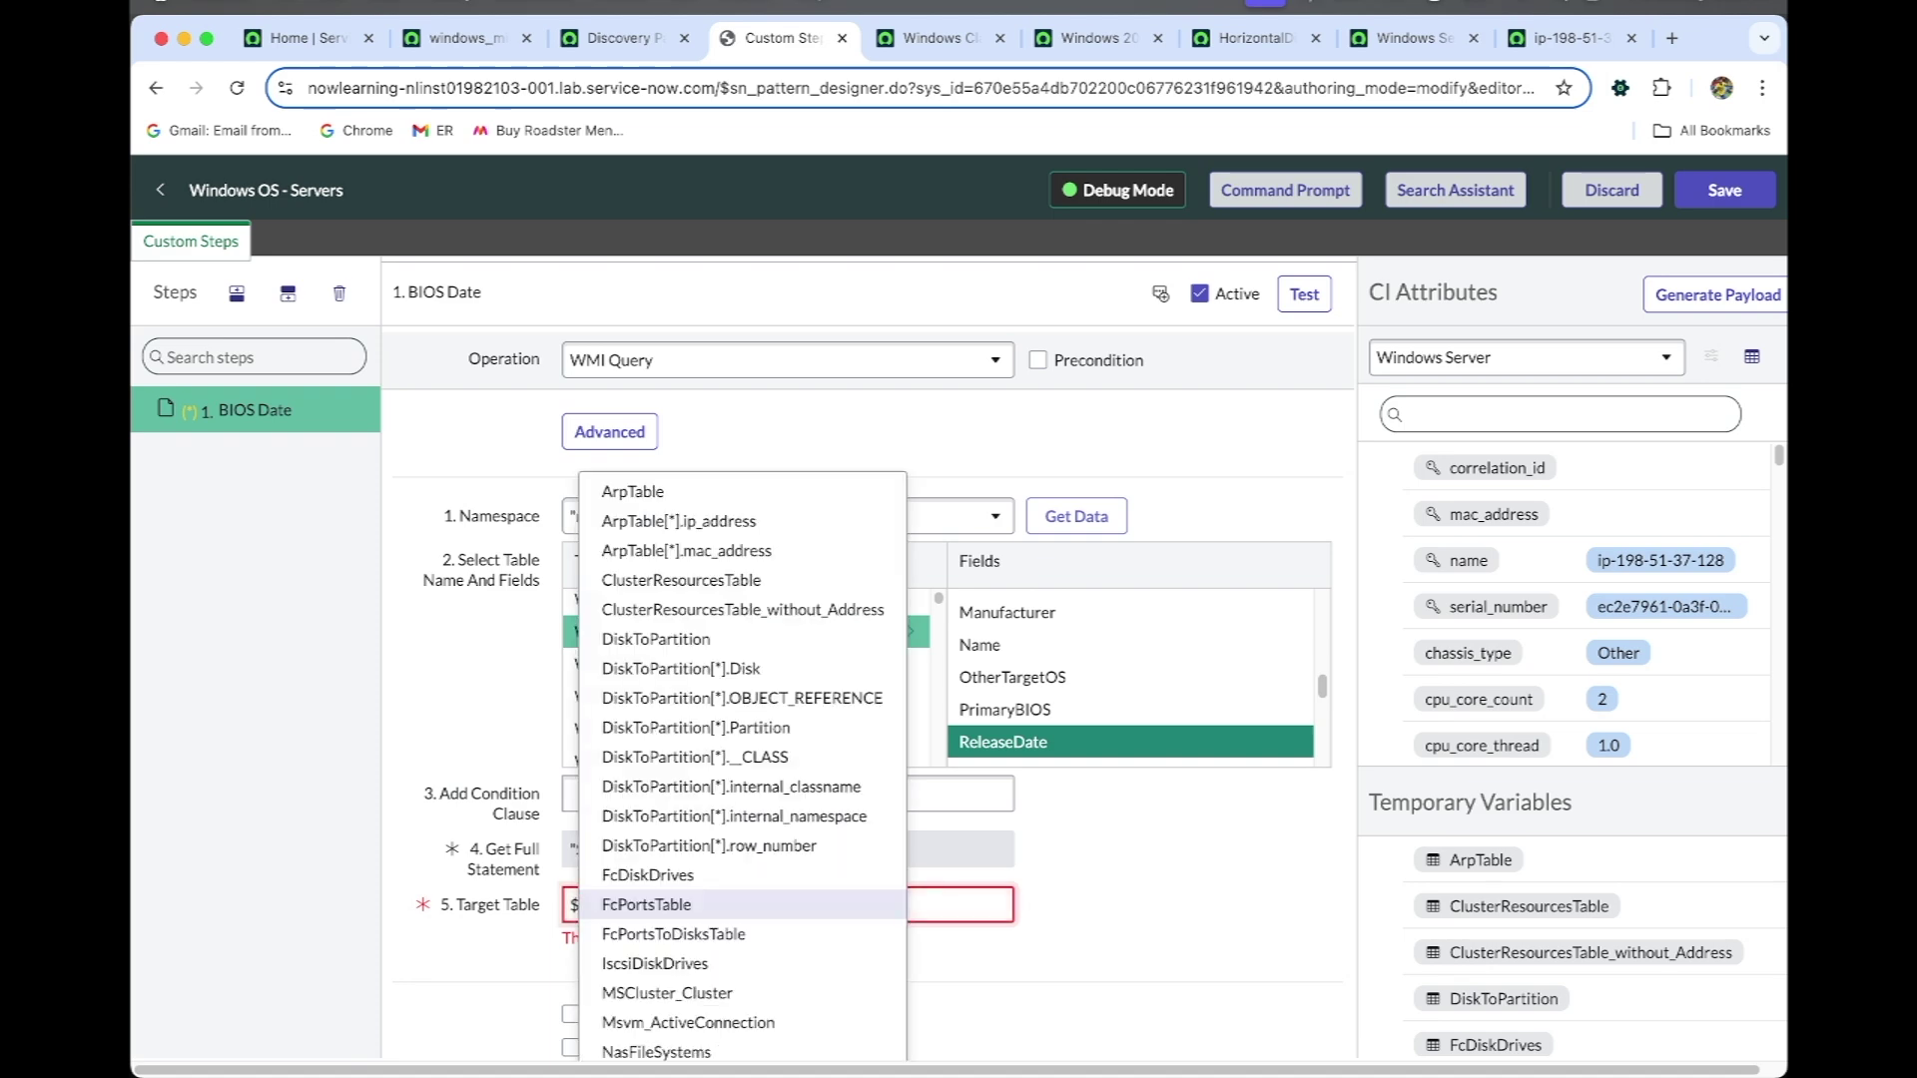
type("cmd")
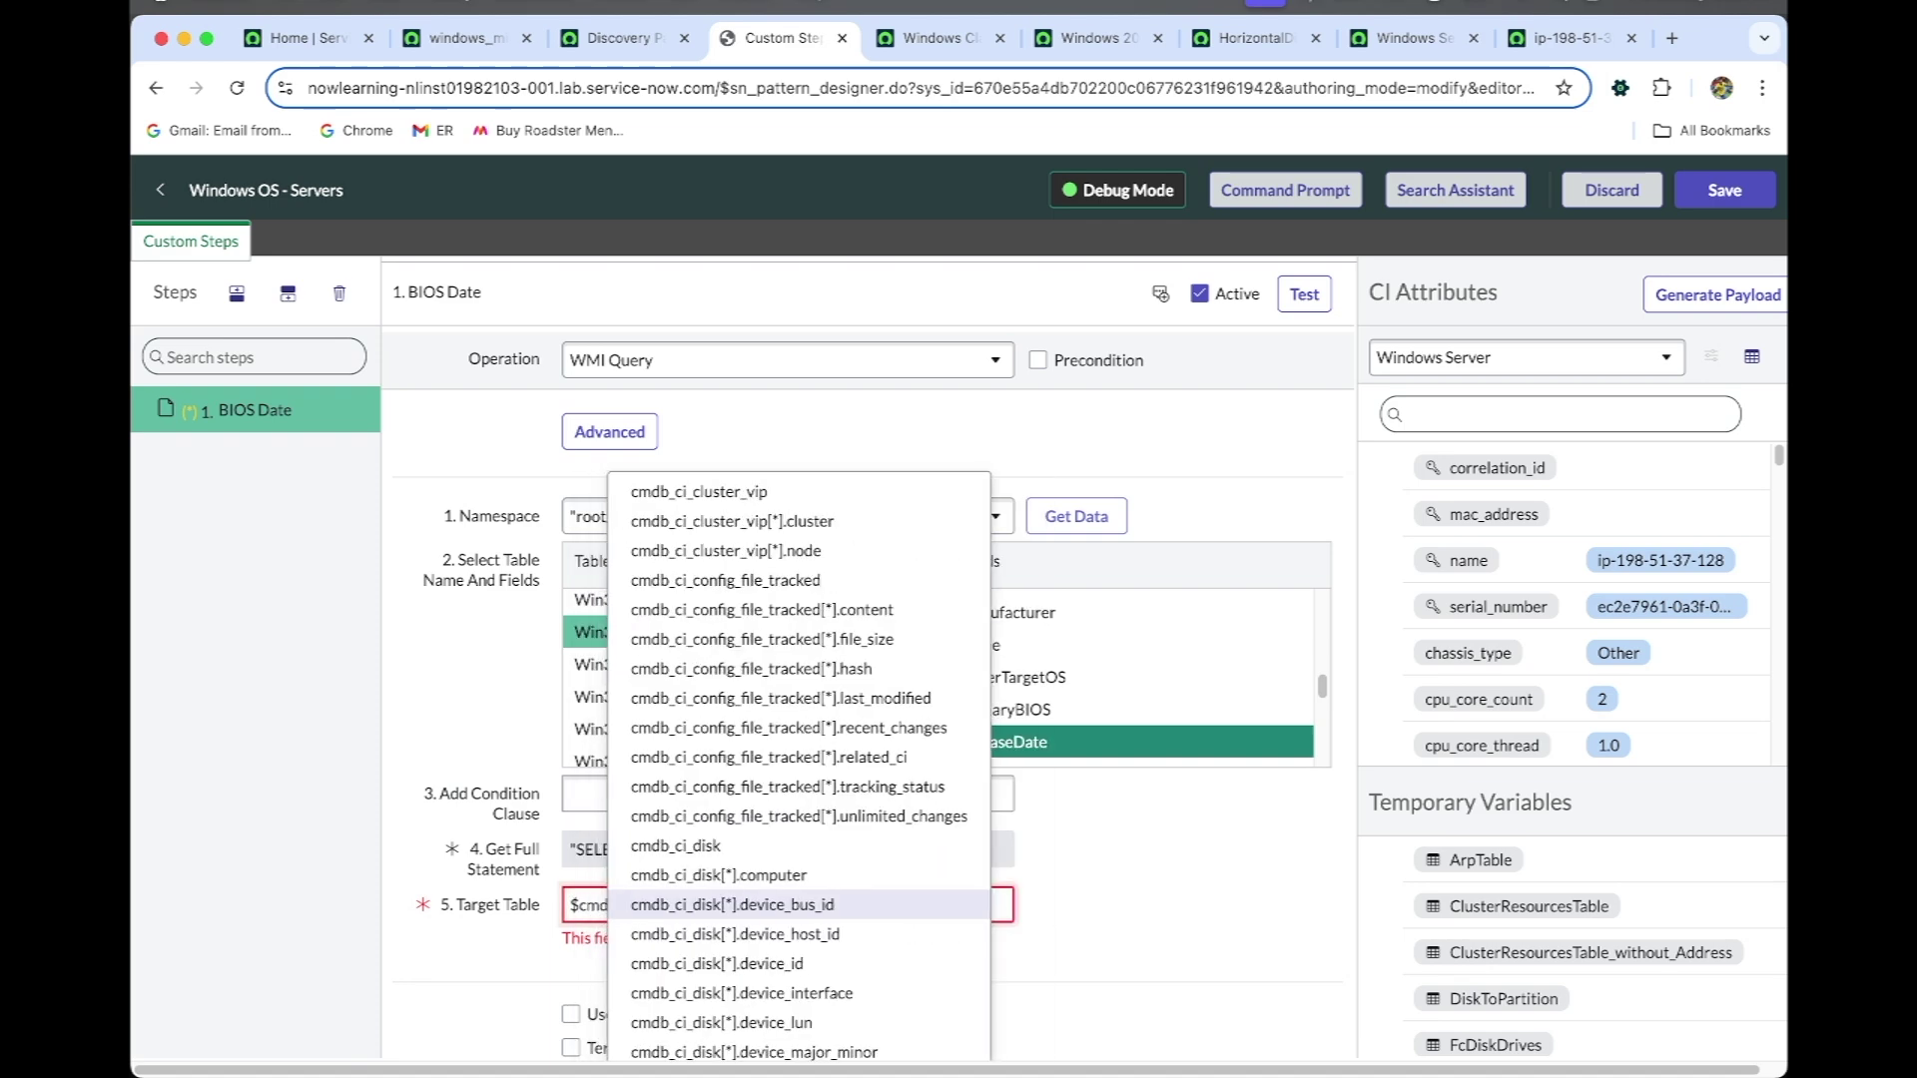
type("b_ci")
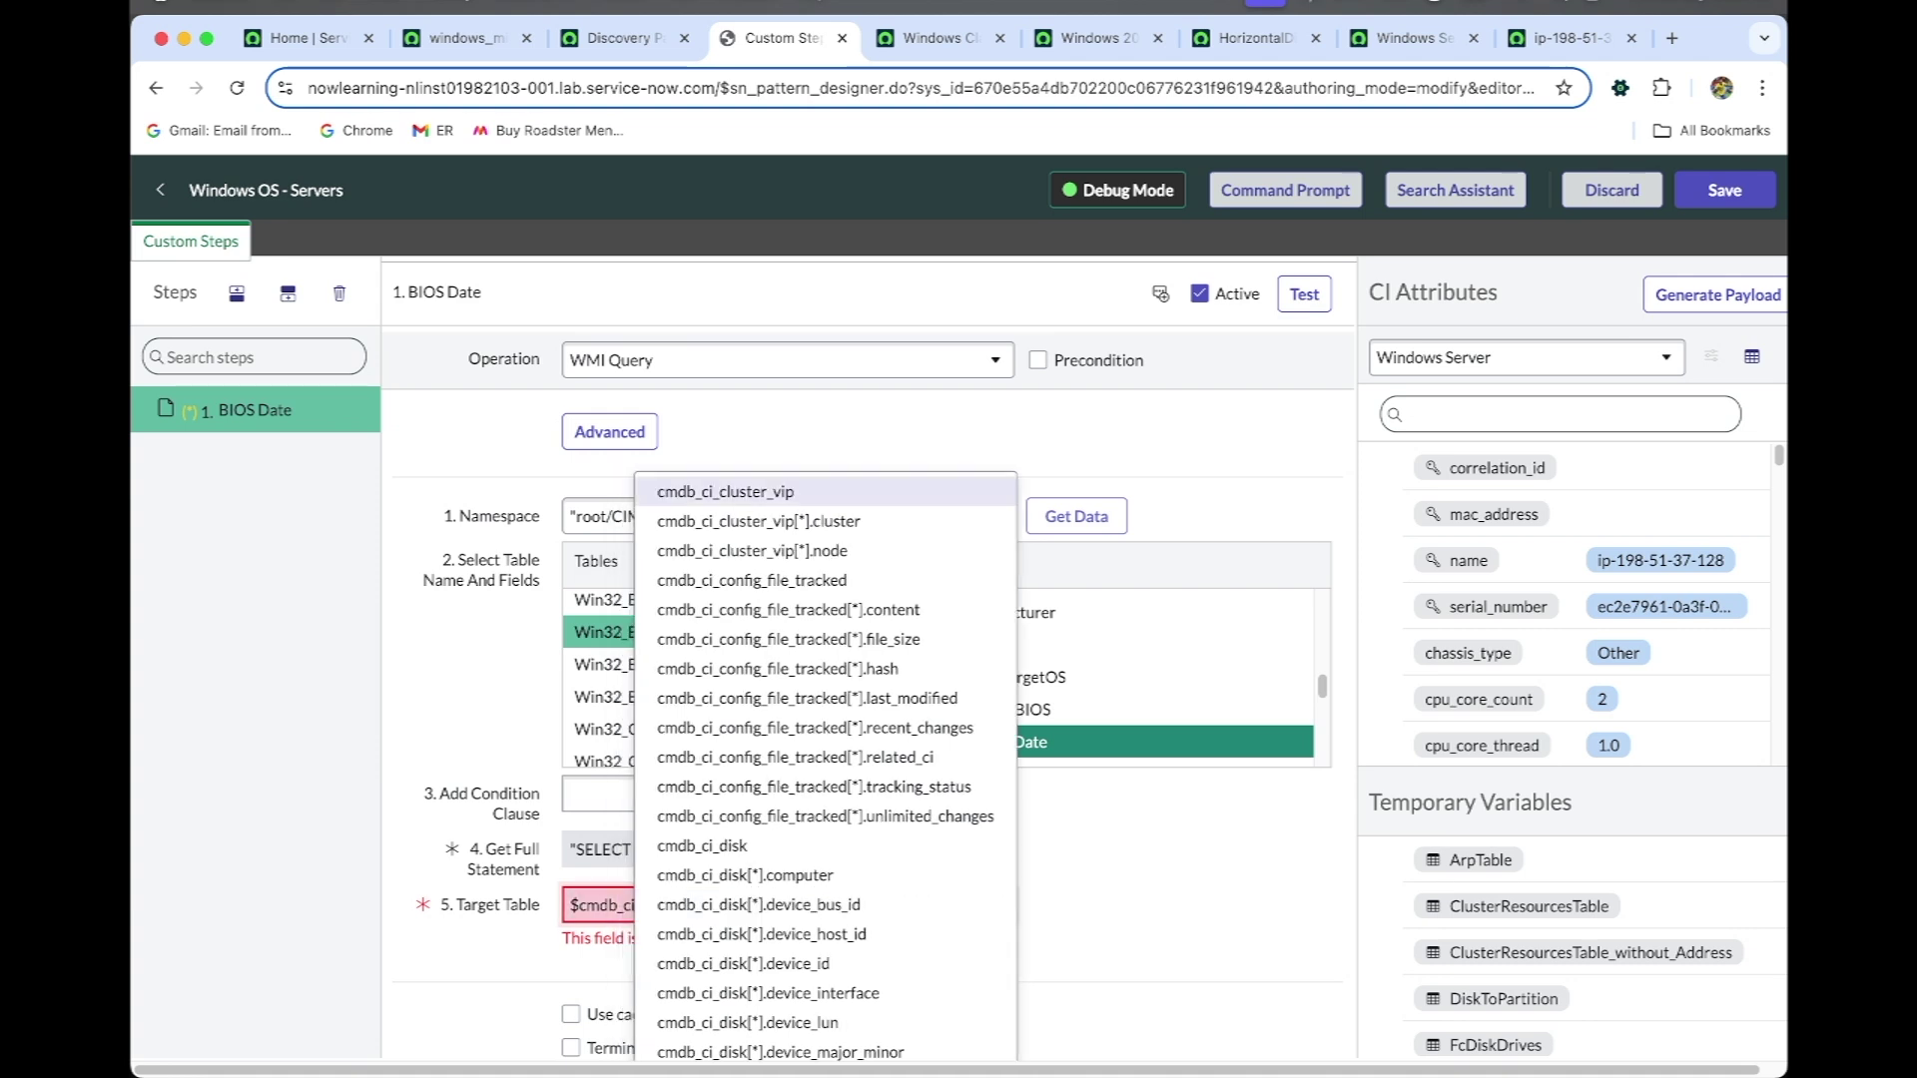
type("_win")
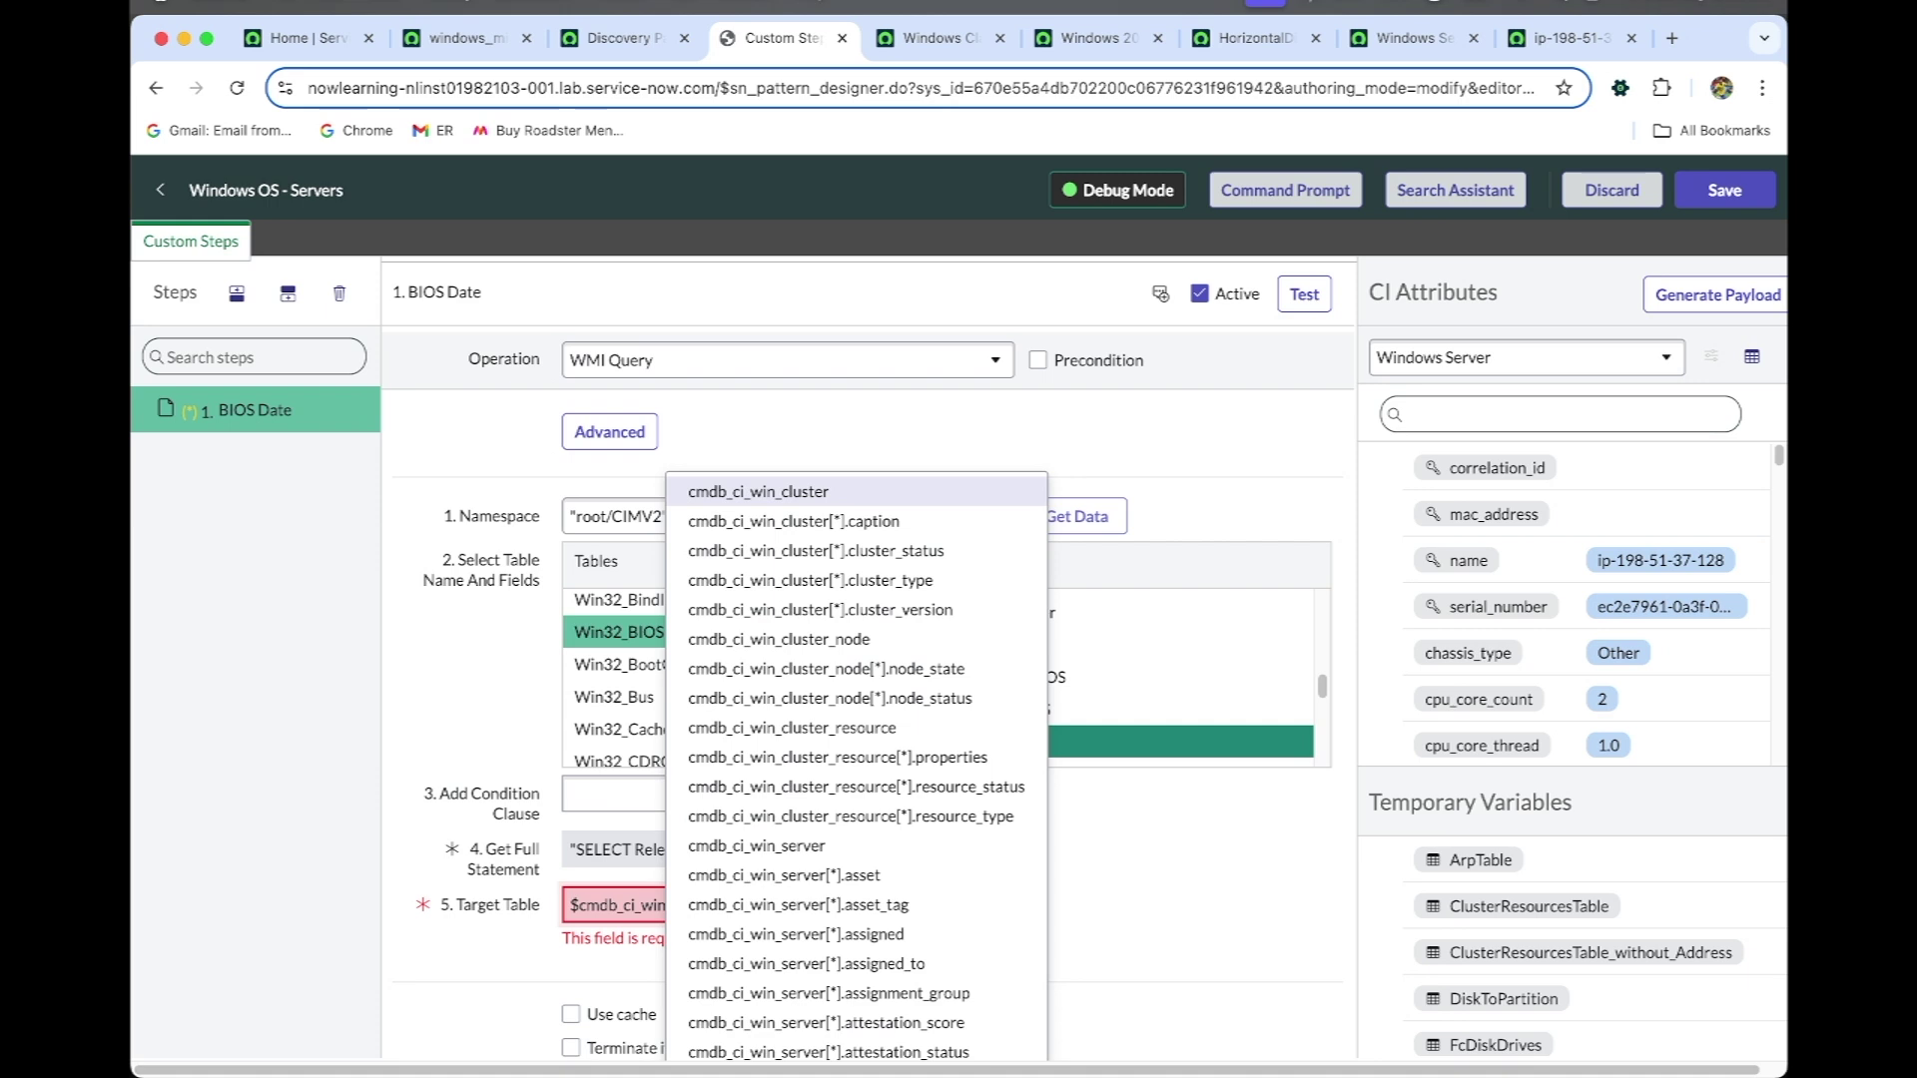
type("_server")
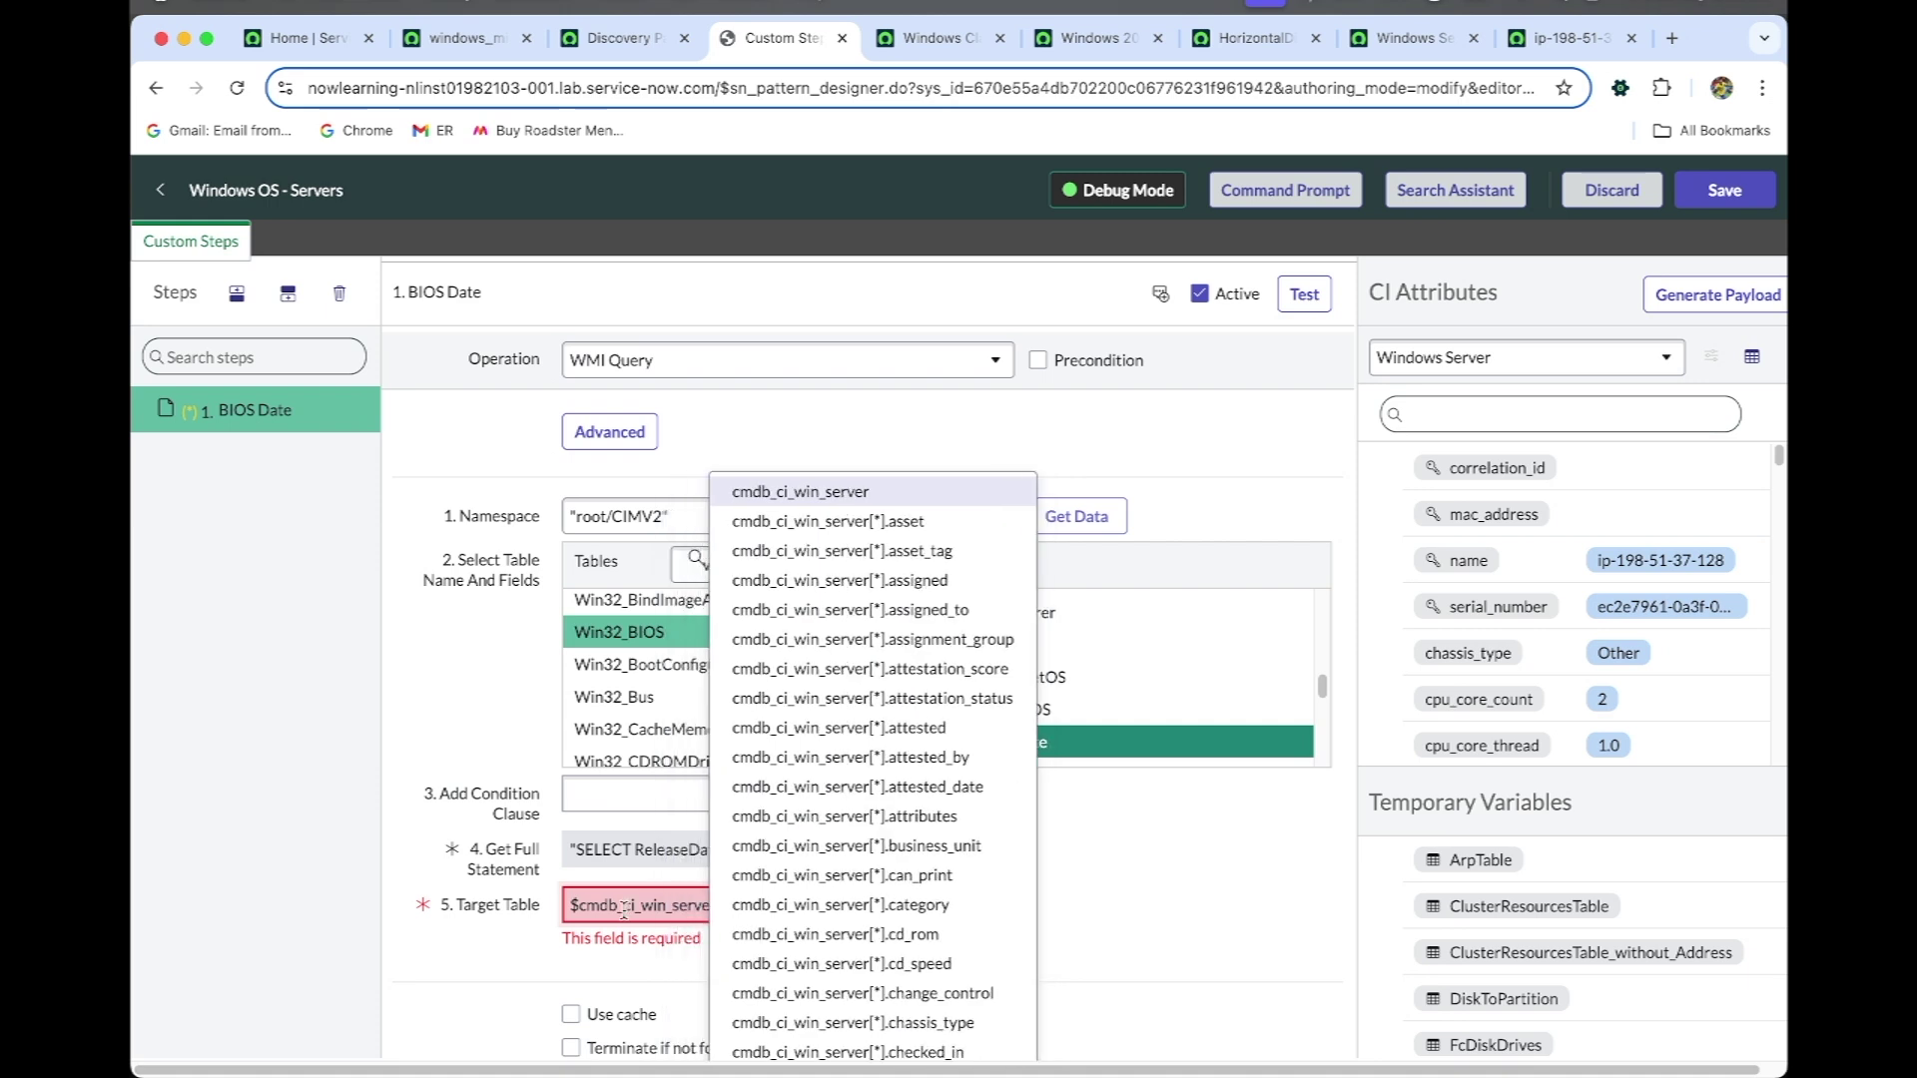
left_click(837, 491)
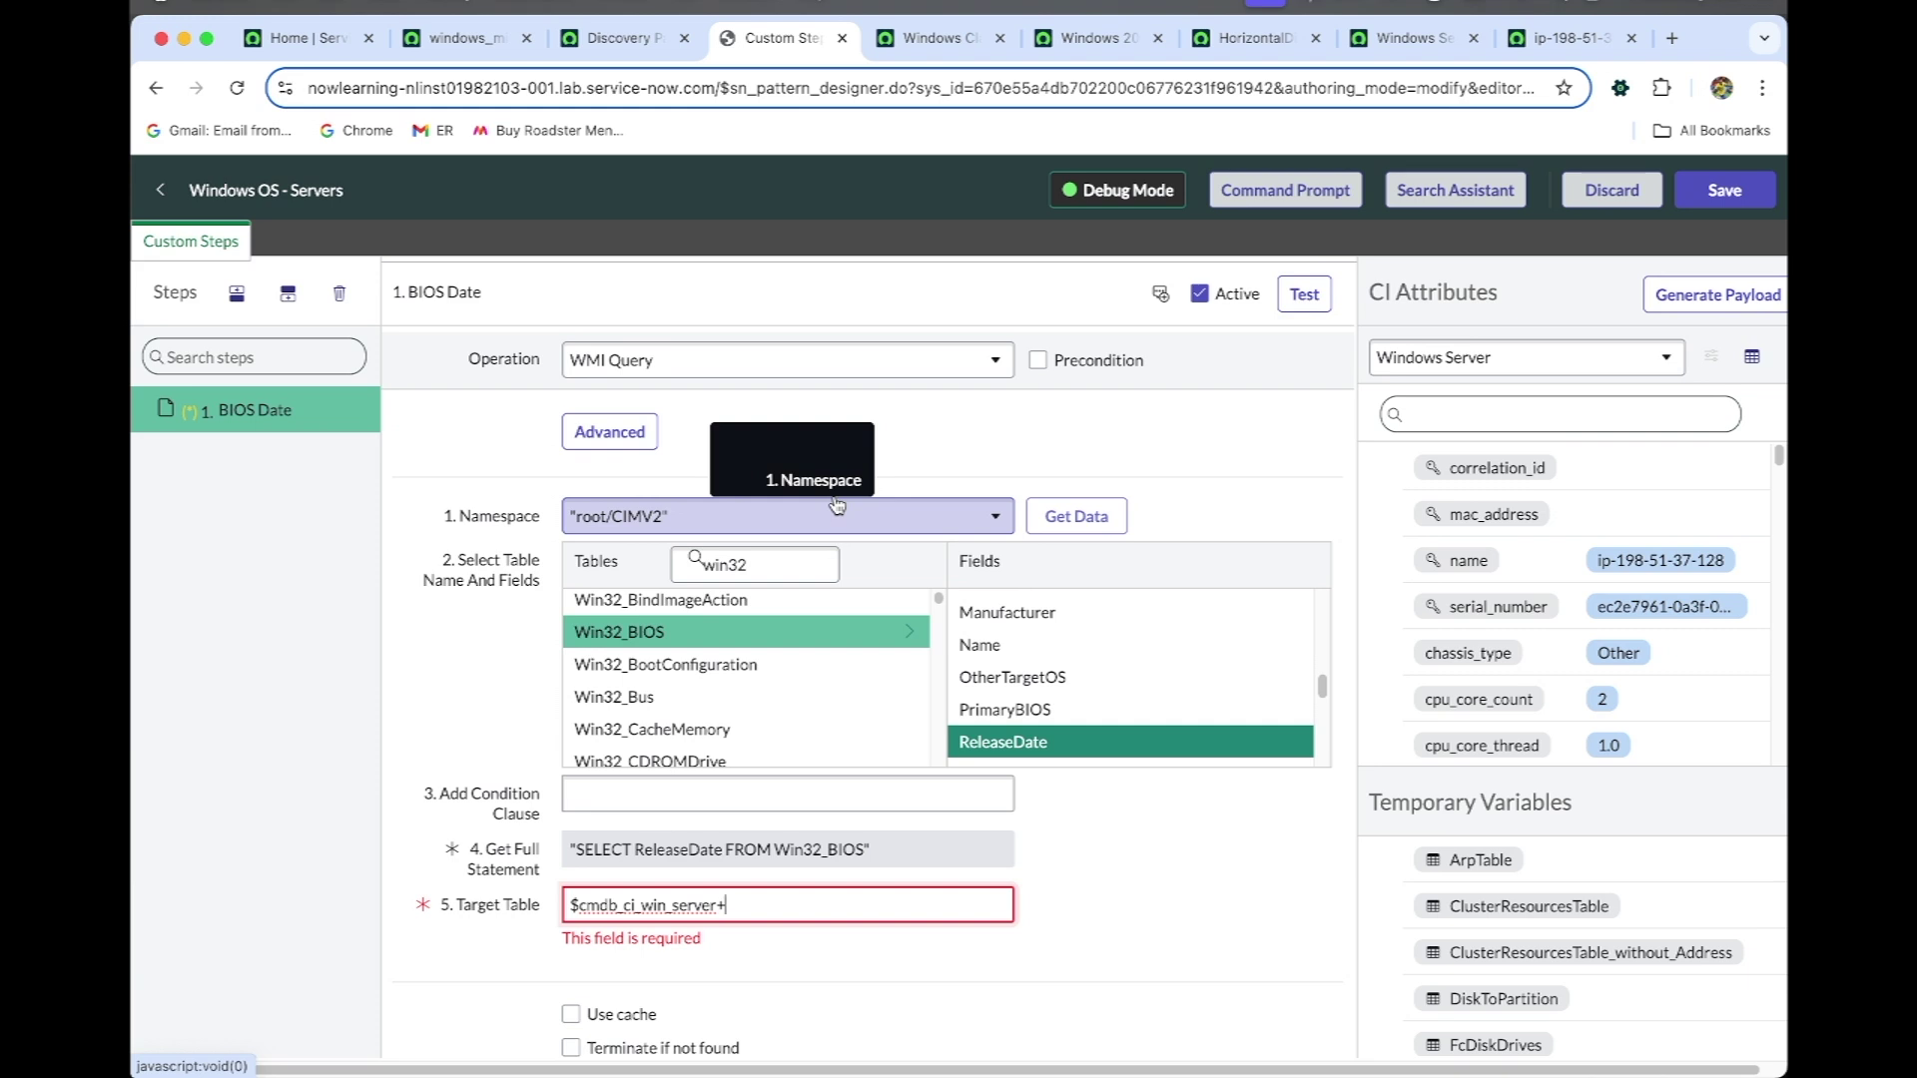
left_click(1195, 874)
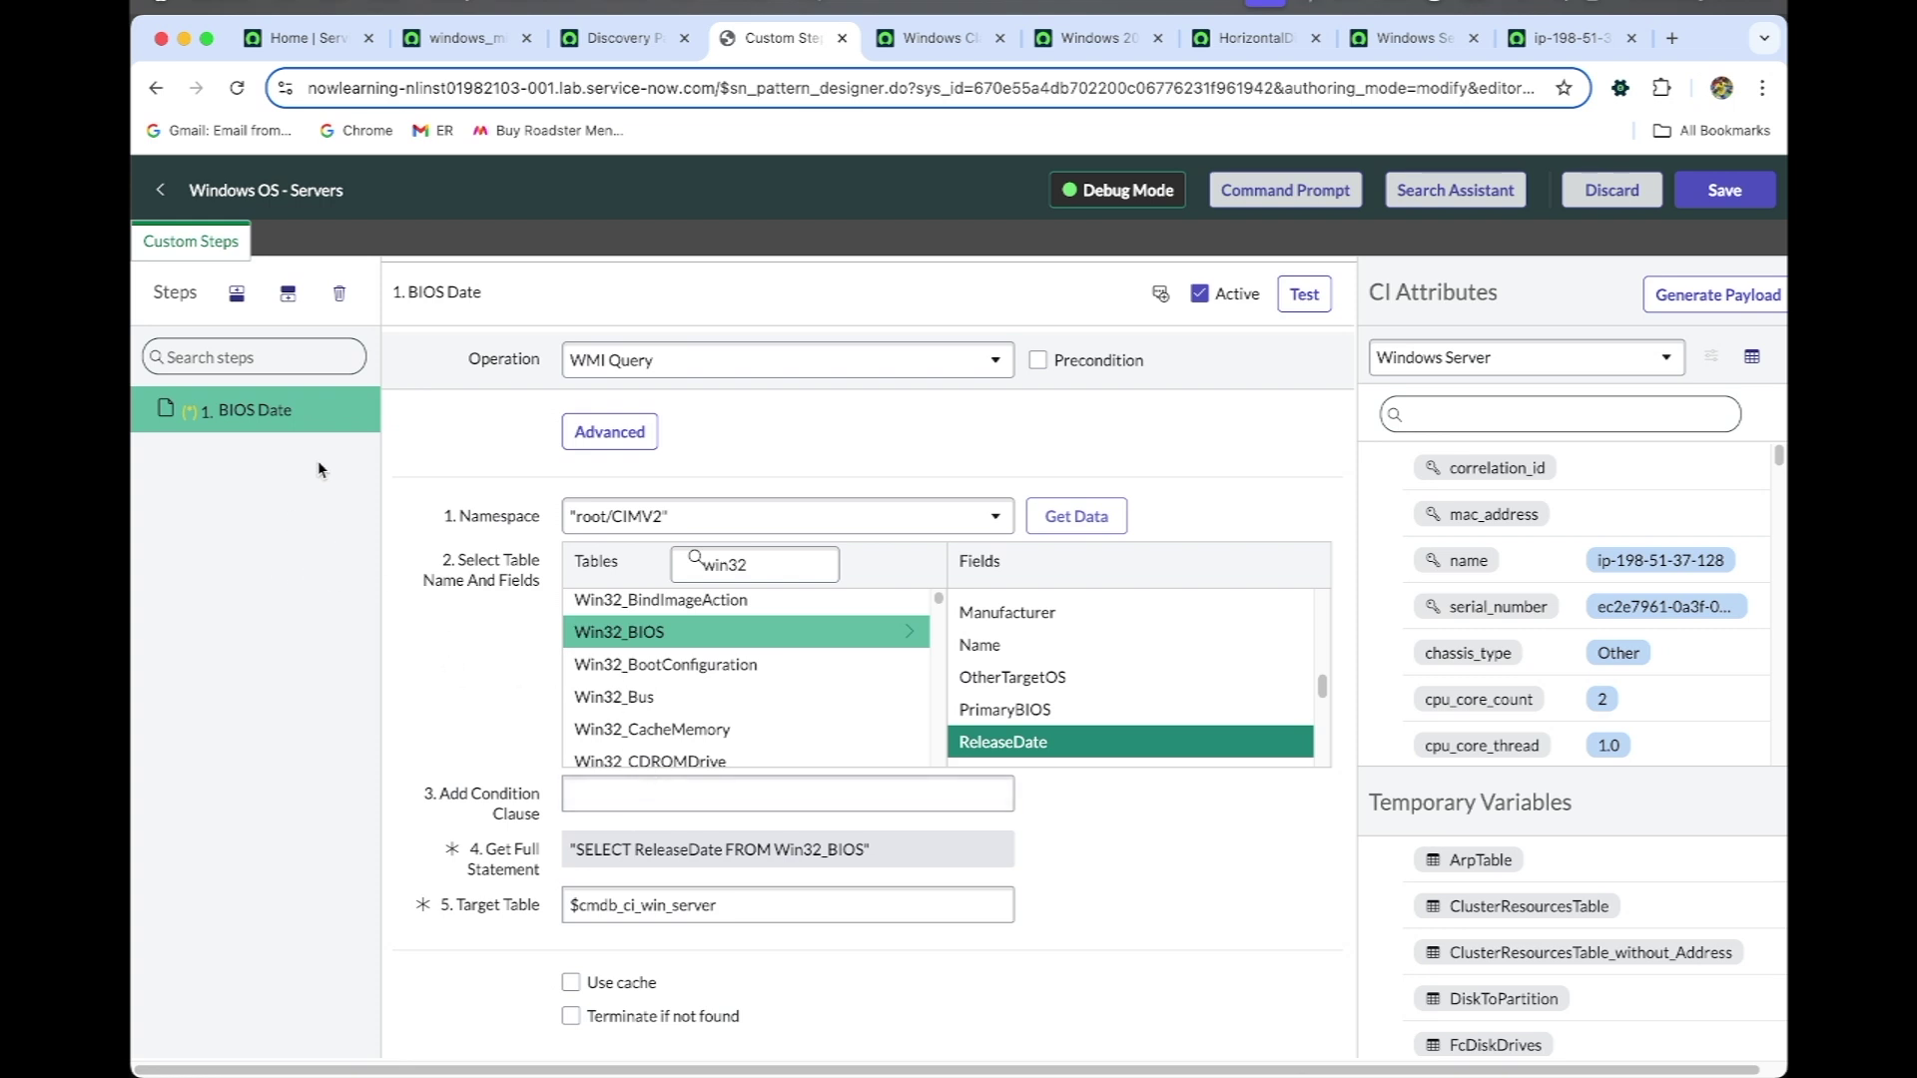
Add a second custom step below BIOS Date with Parse Variable as its operation
left_click(288, 300)
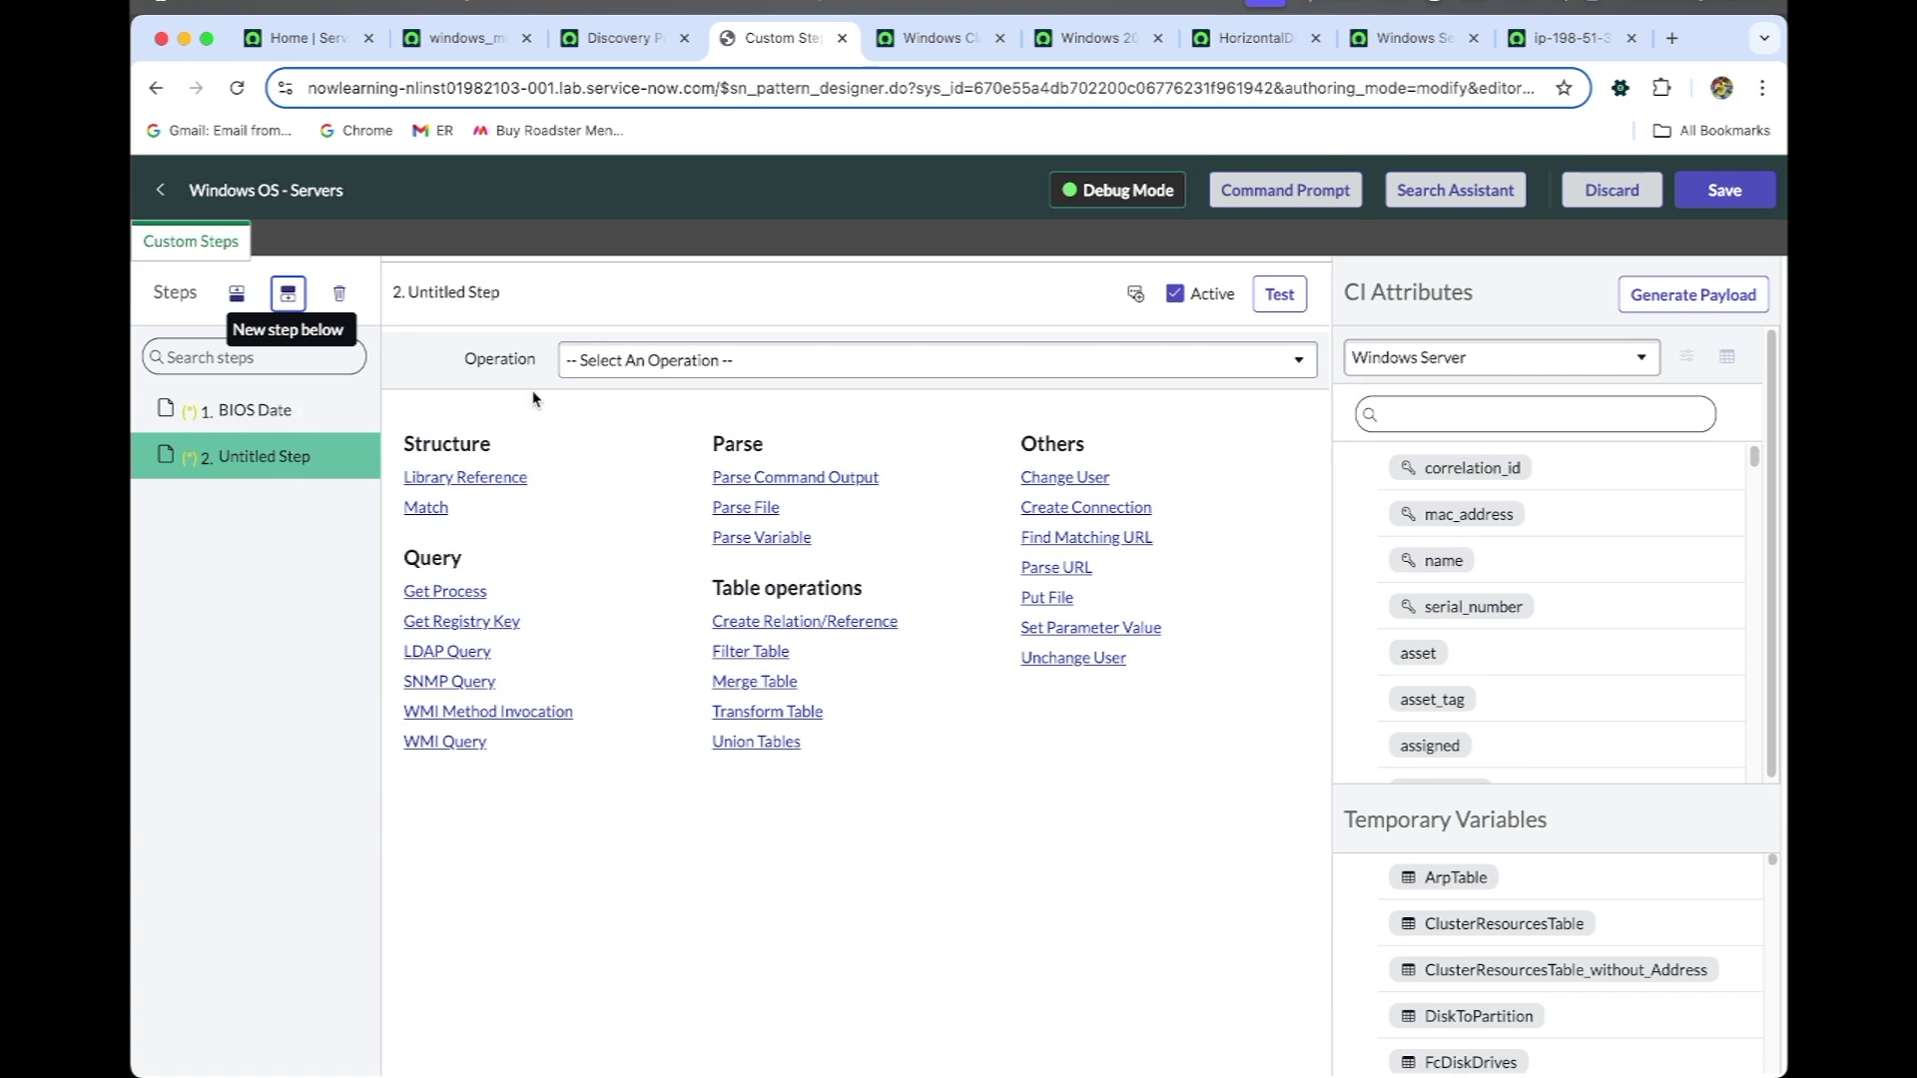
left_click(595, 365)
type("parse")
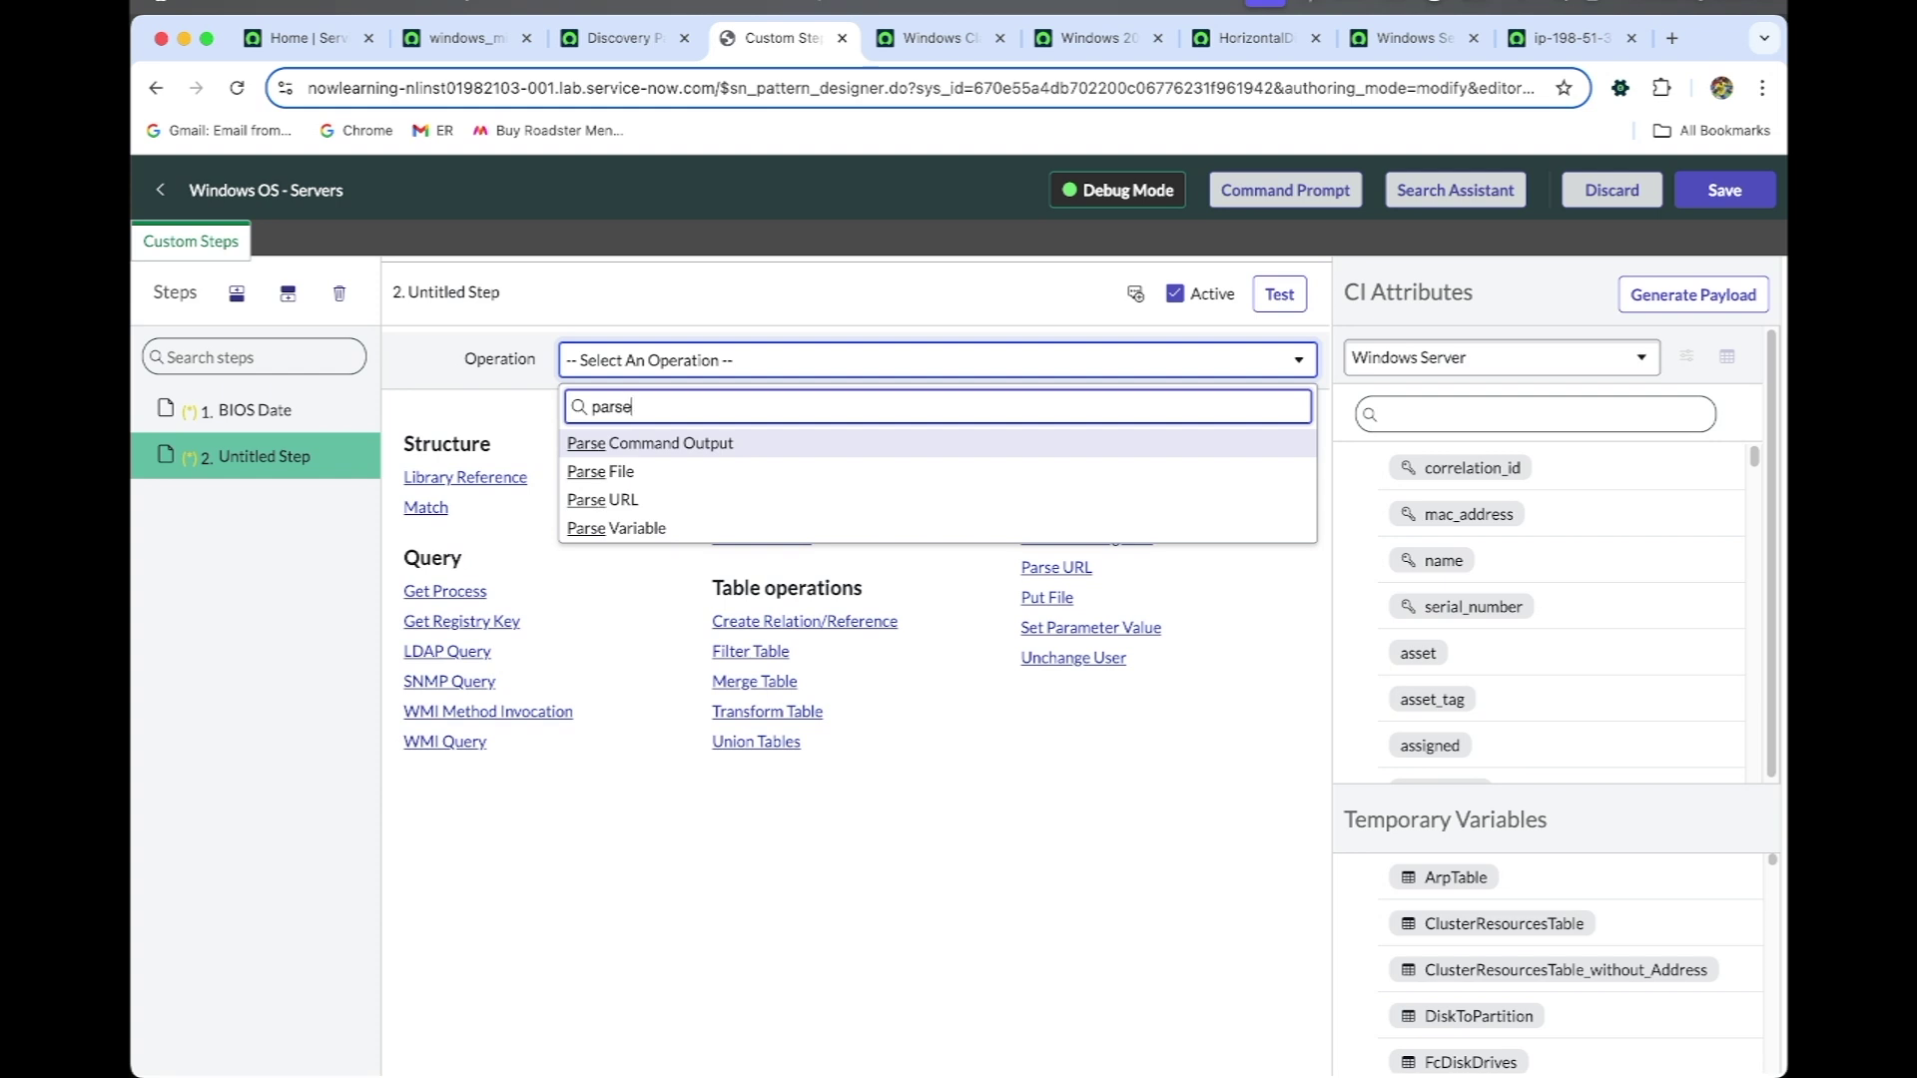
left_click(629, 528)
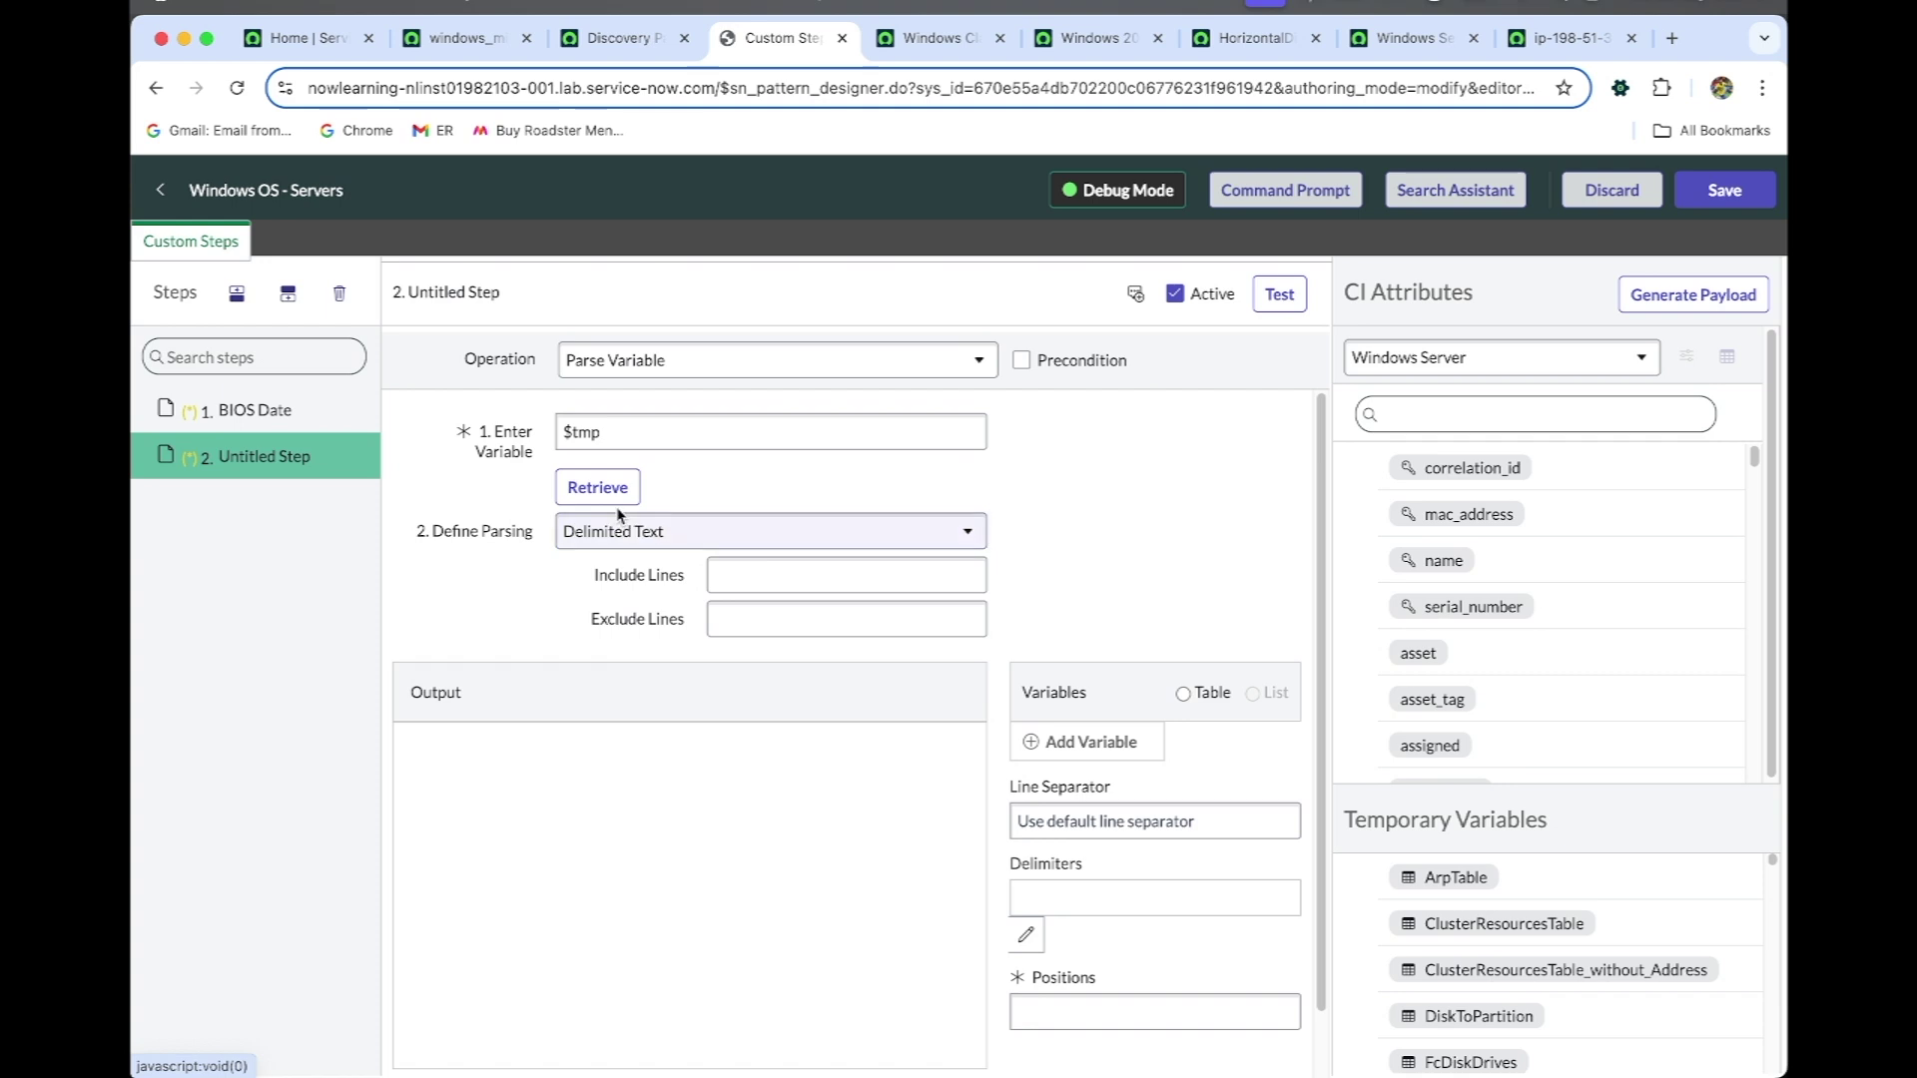
Set the variable to parse to $cmdb_ci_win_server[*].ReleaseDate and retrieve its value
double_click(609, 439)
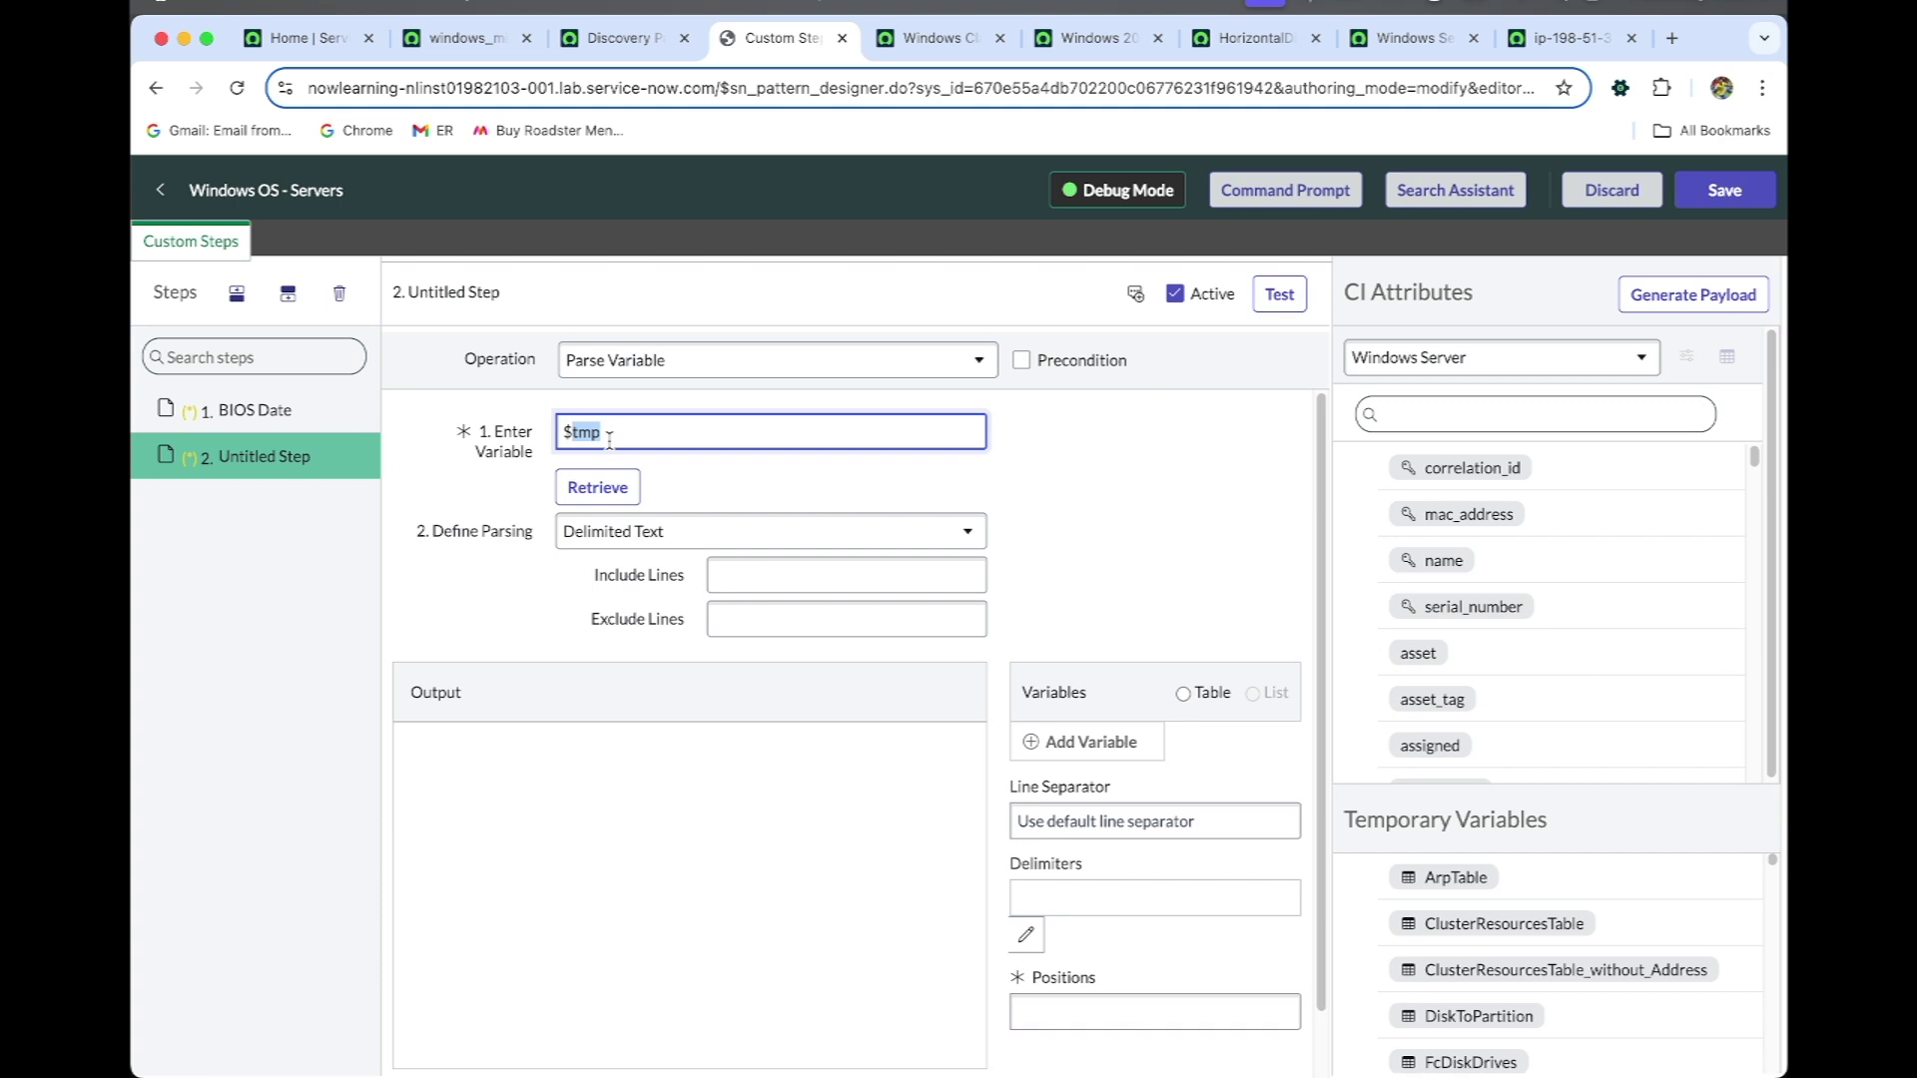
key("BackSpace")
type("cm")
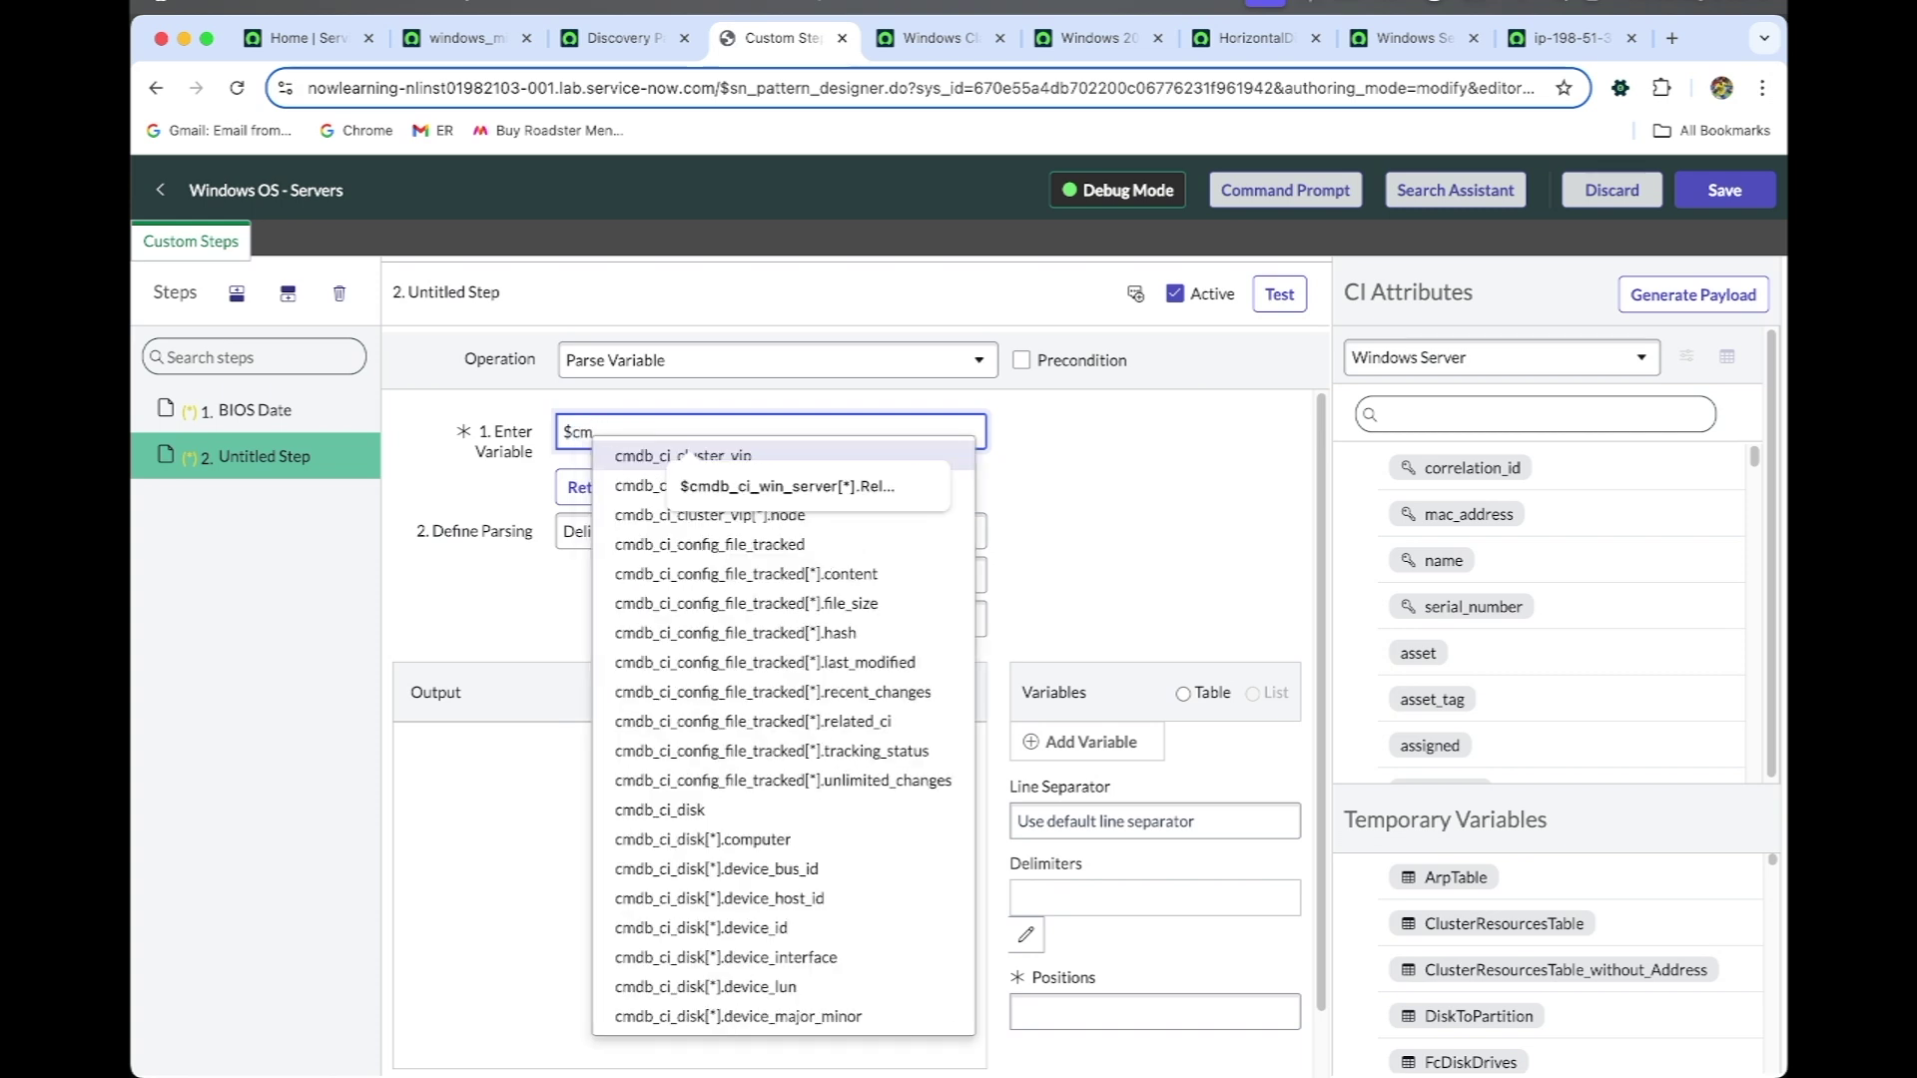
type("db")
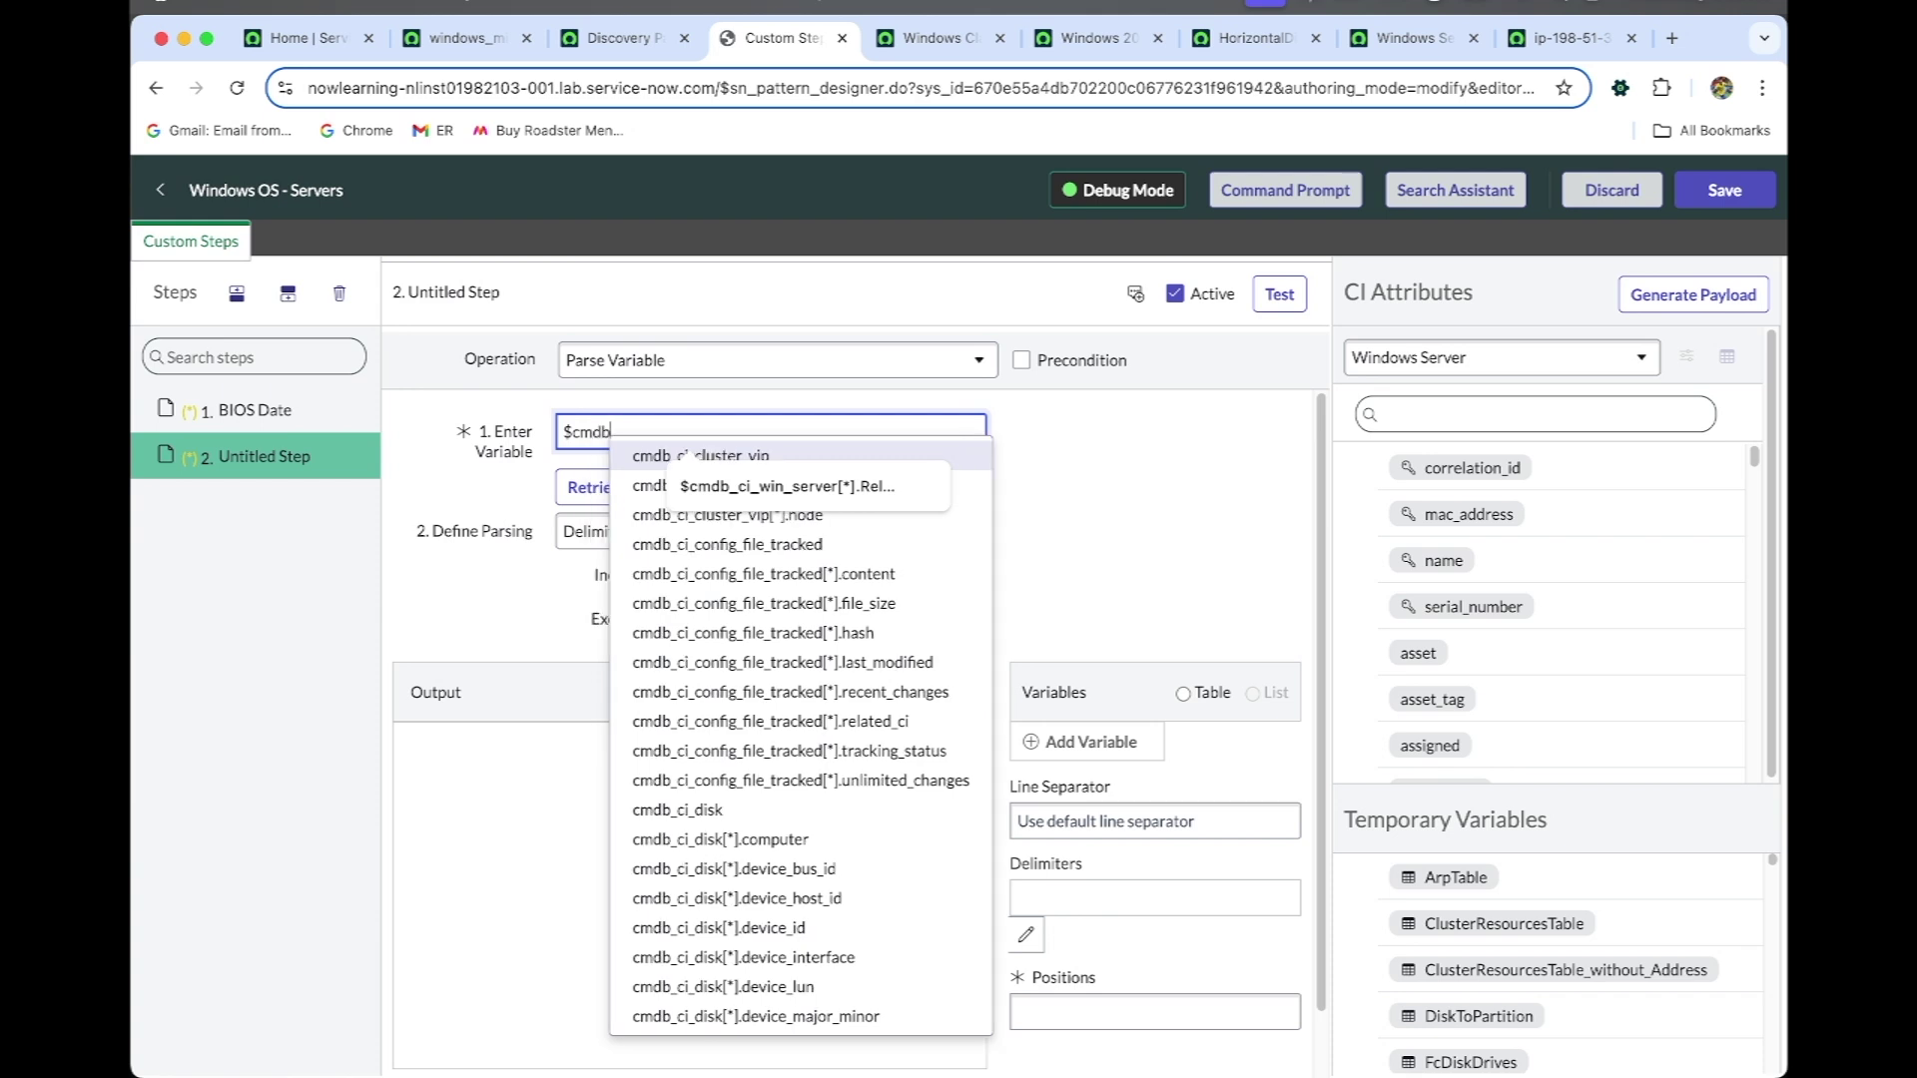
type("_ci")
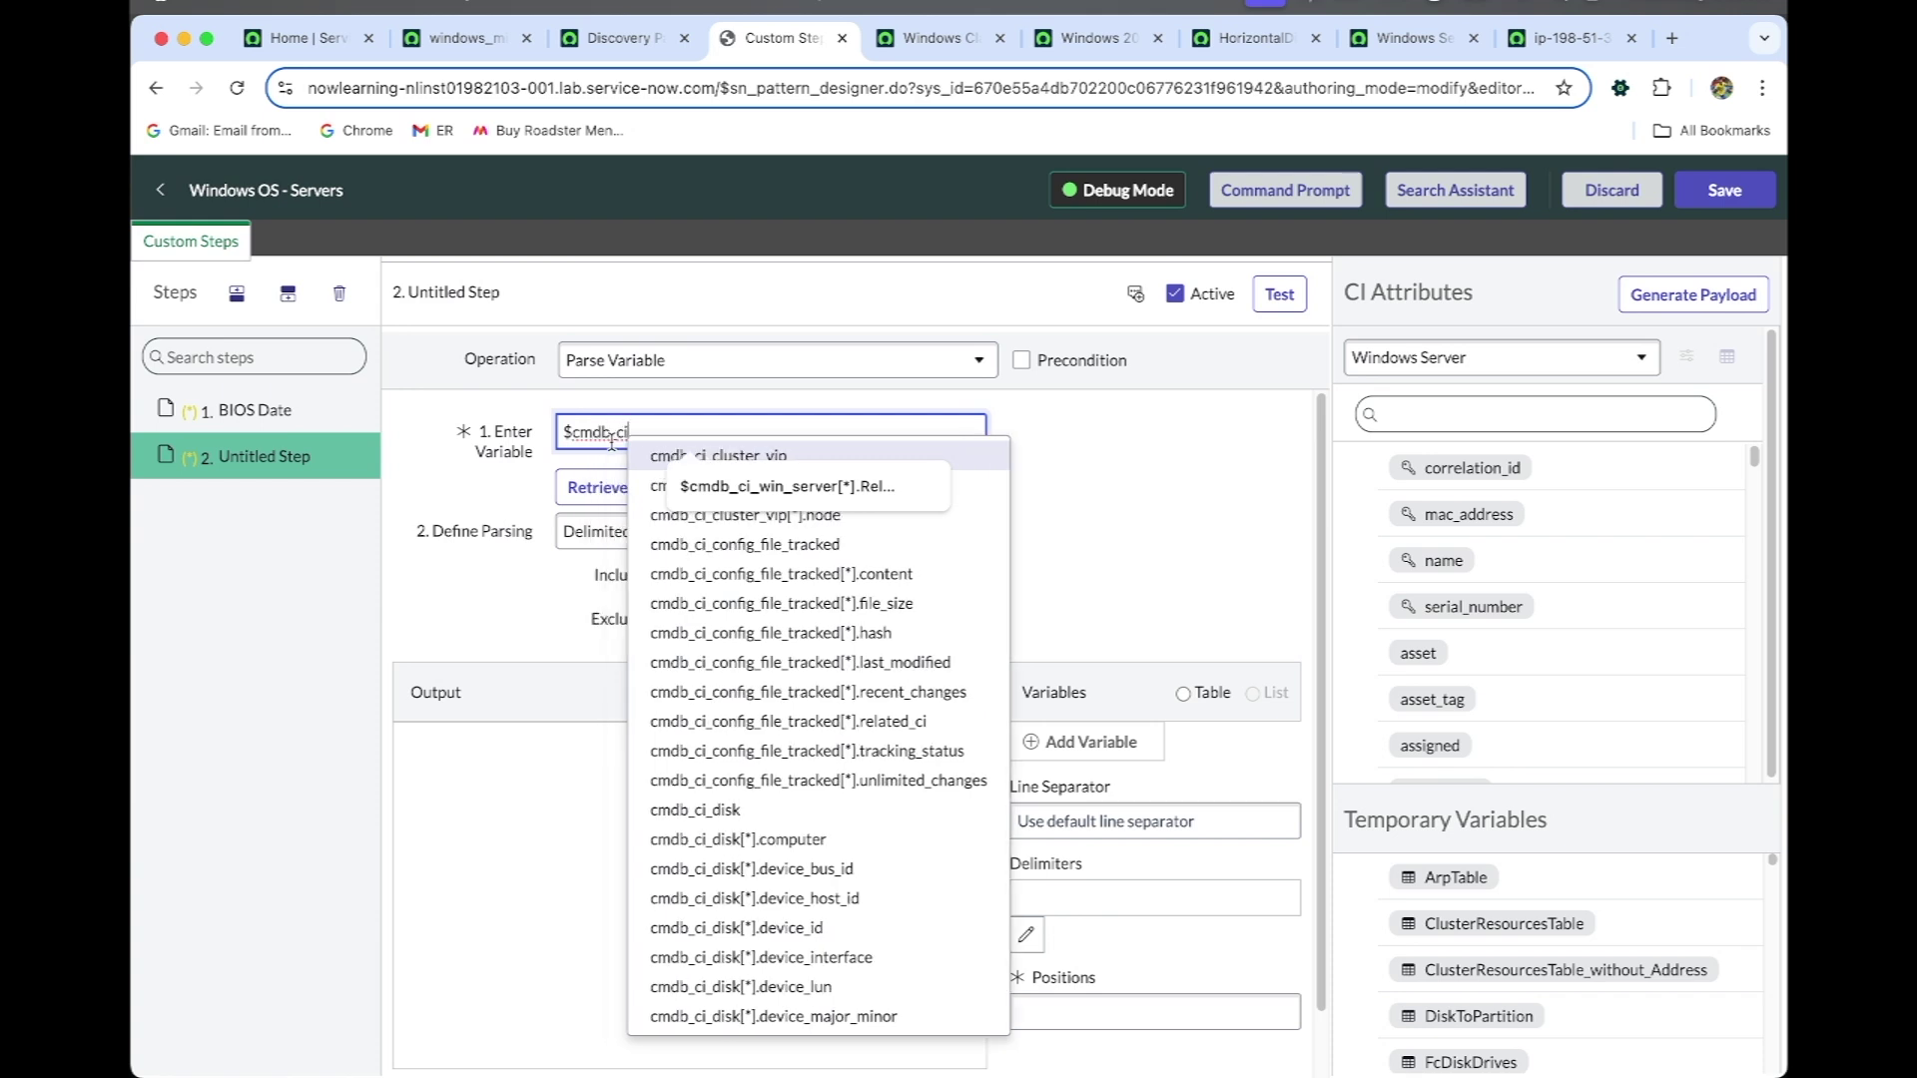
left_click(718, 487)
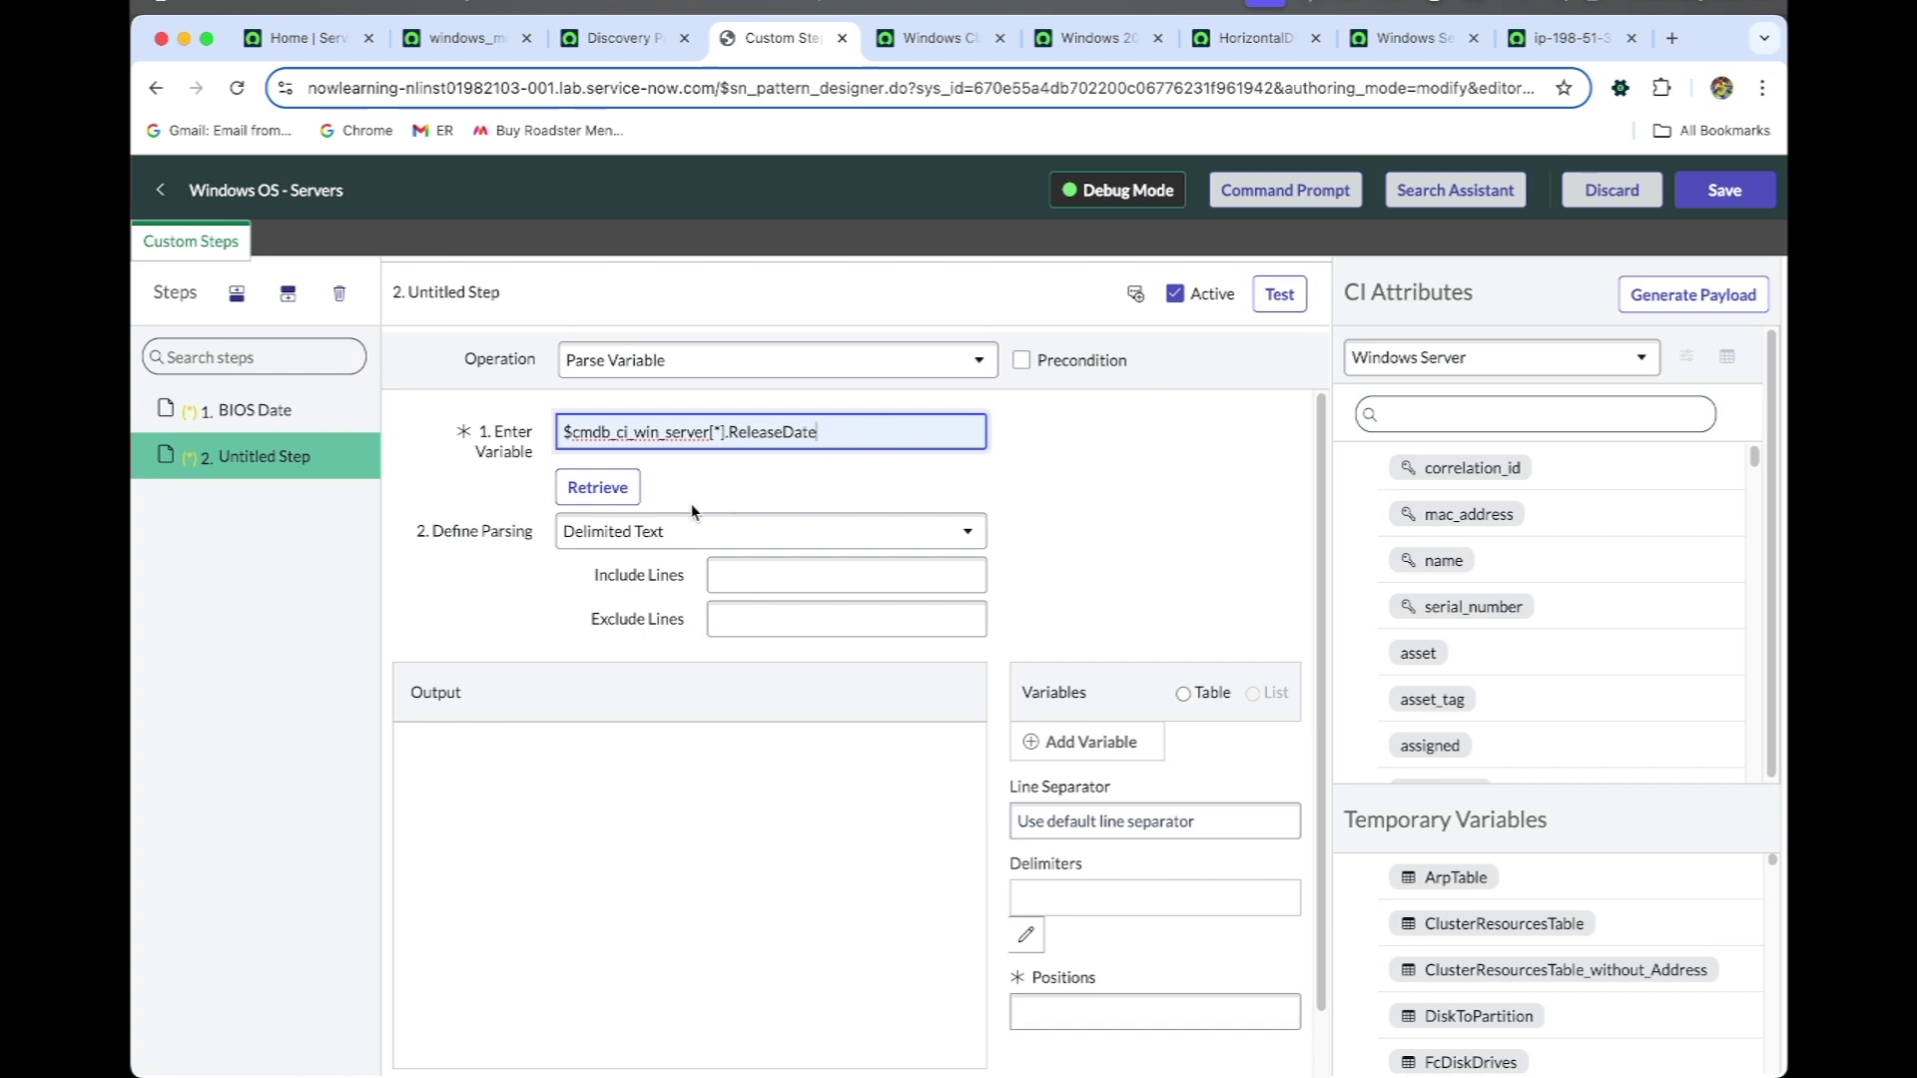
left_click(620, 493)
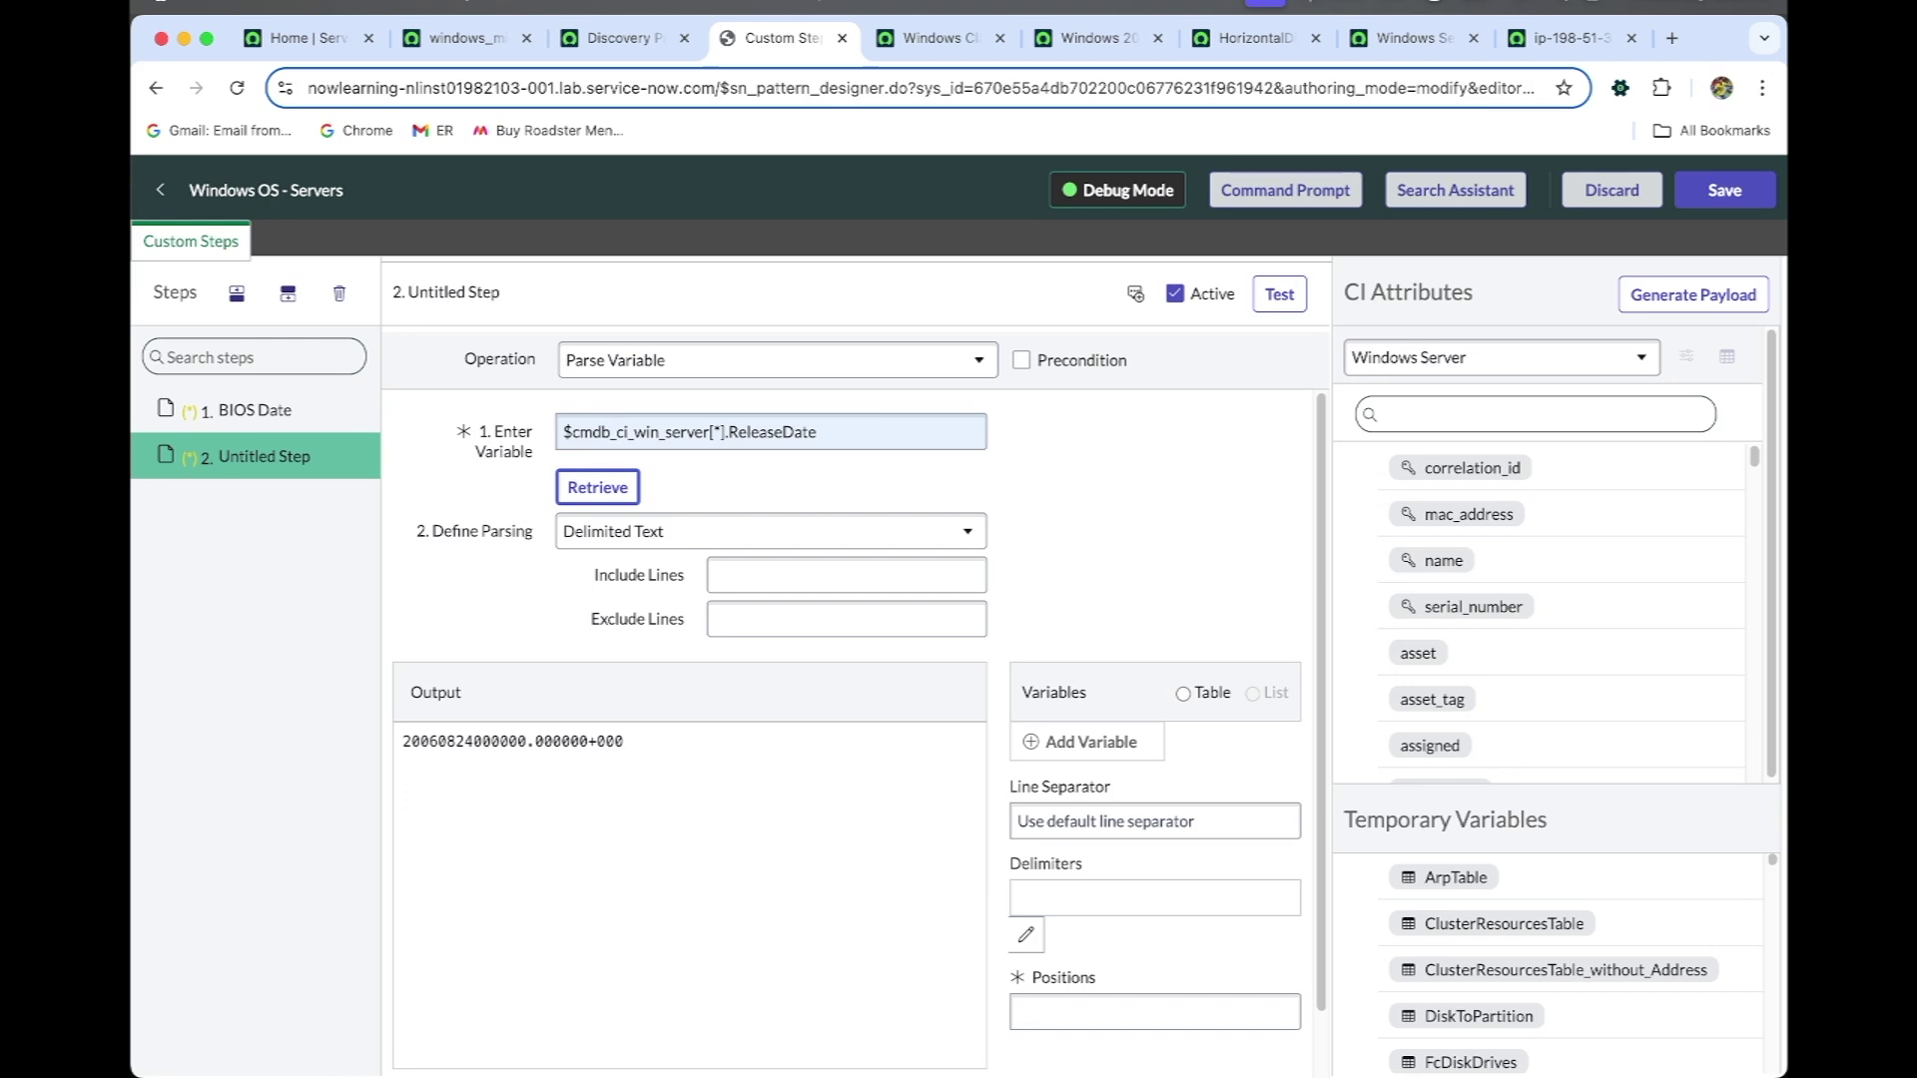
Set the parsing method of the second step to Regular expression
left_click(664, 544)
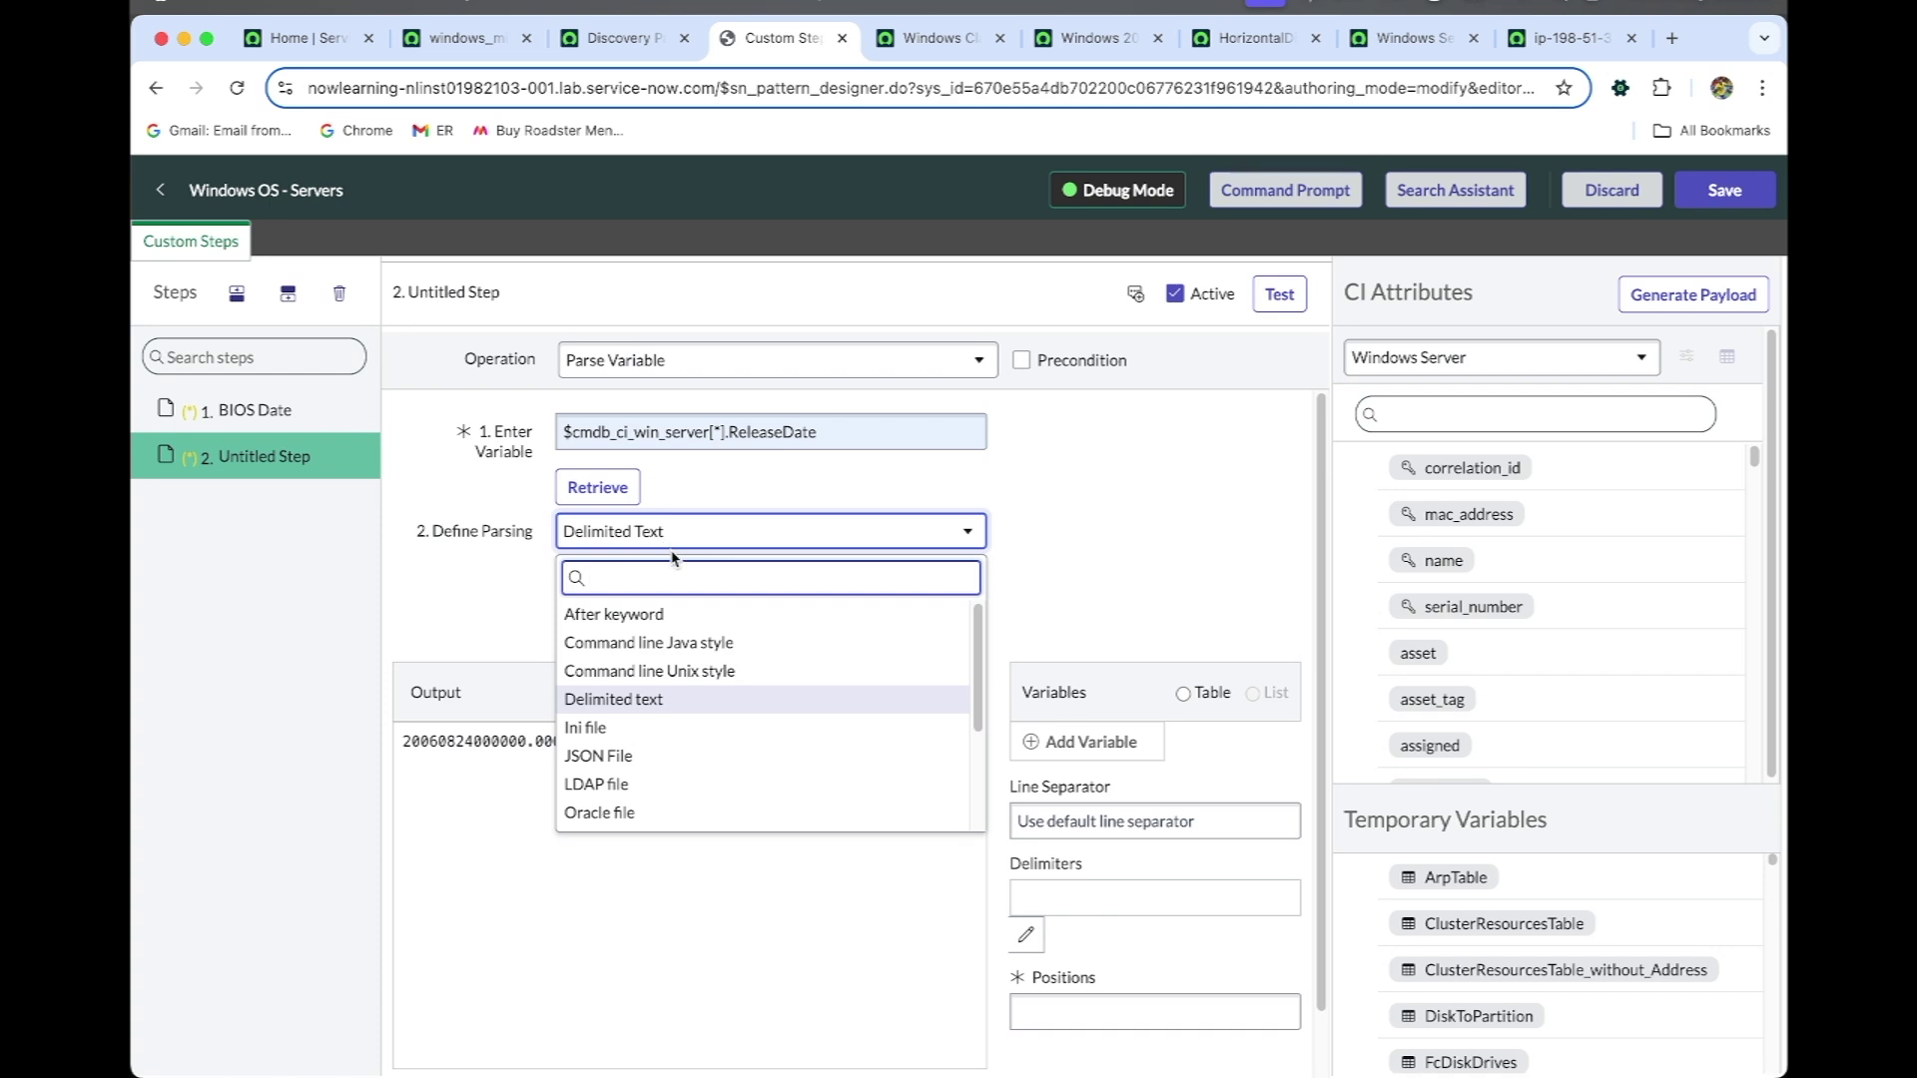
type("regu")
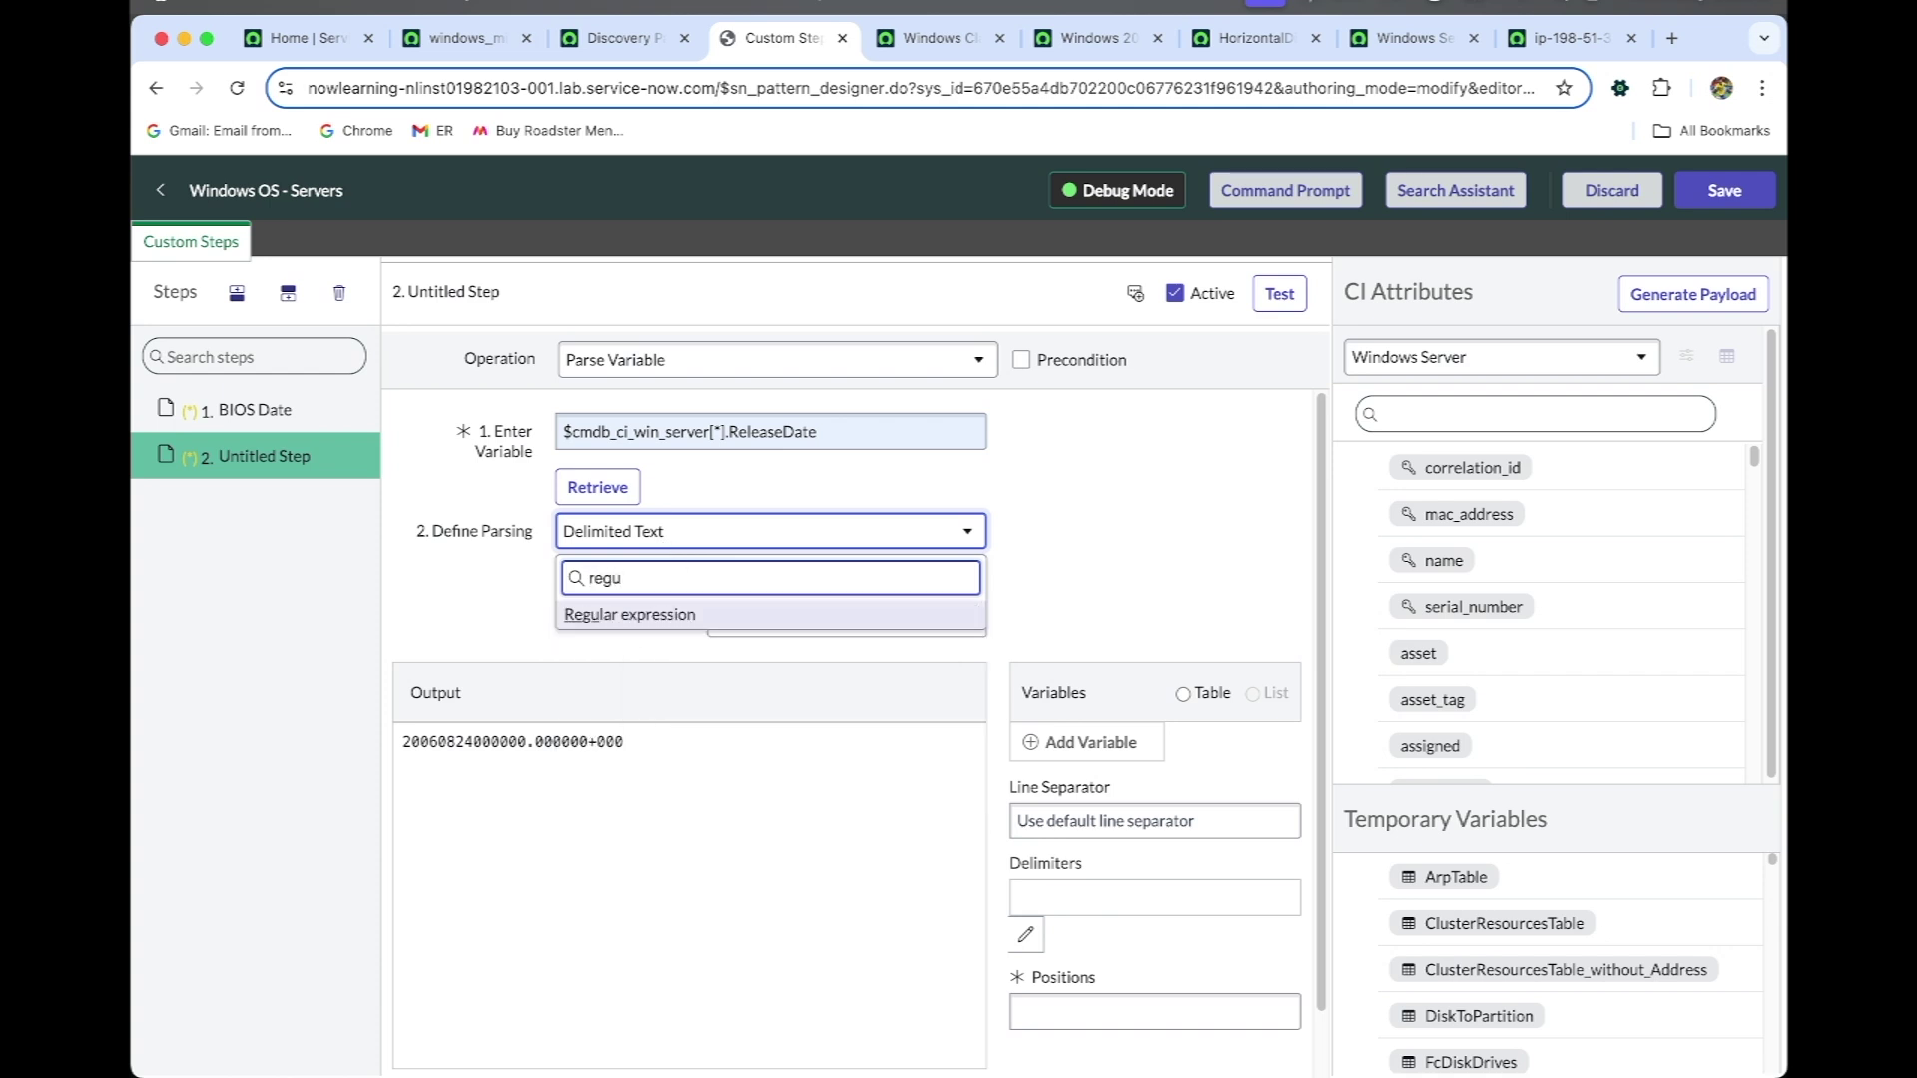
left_click(699, 619)
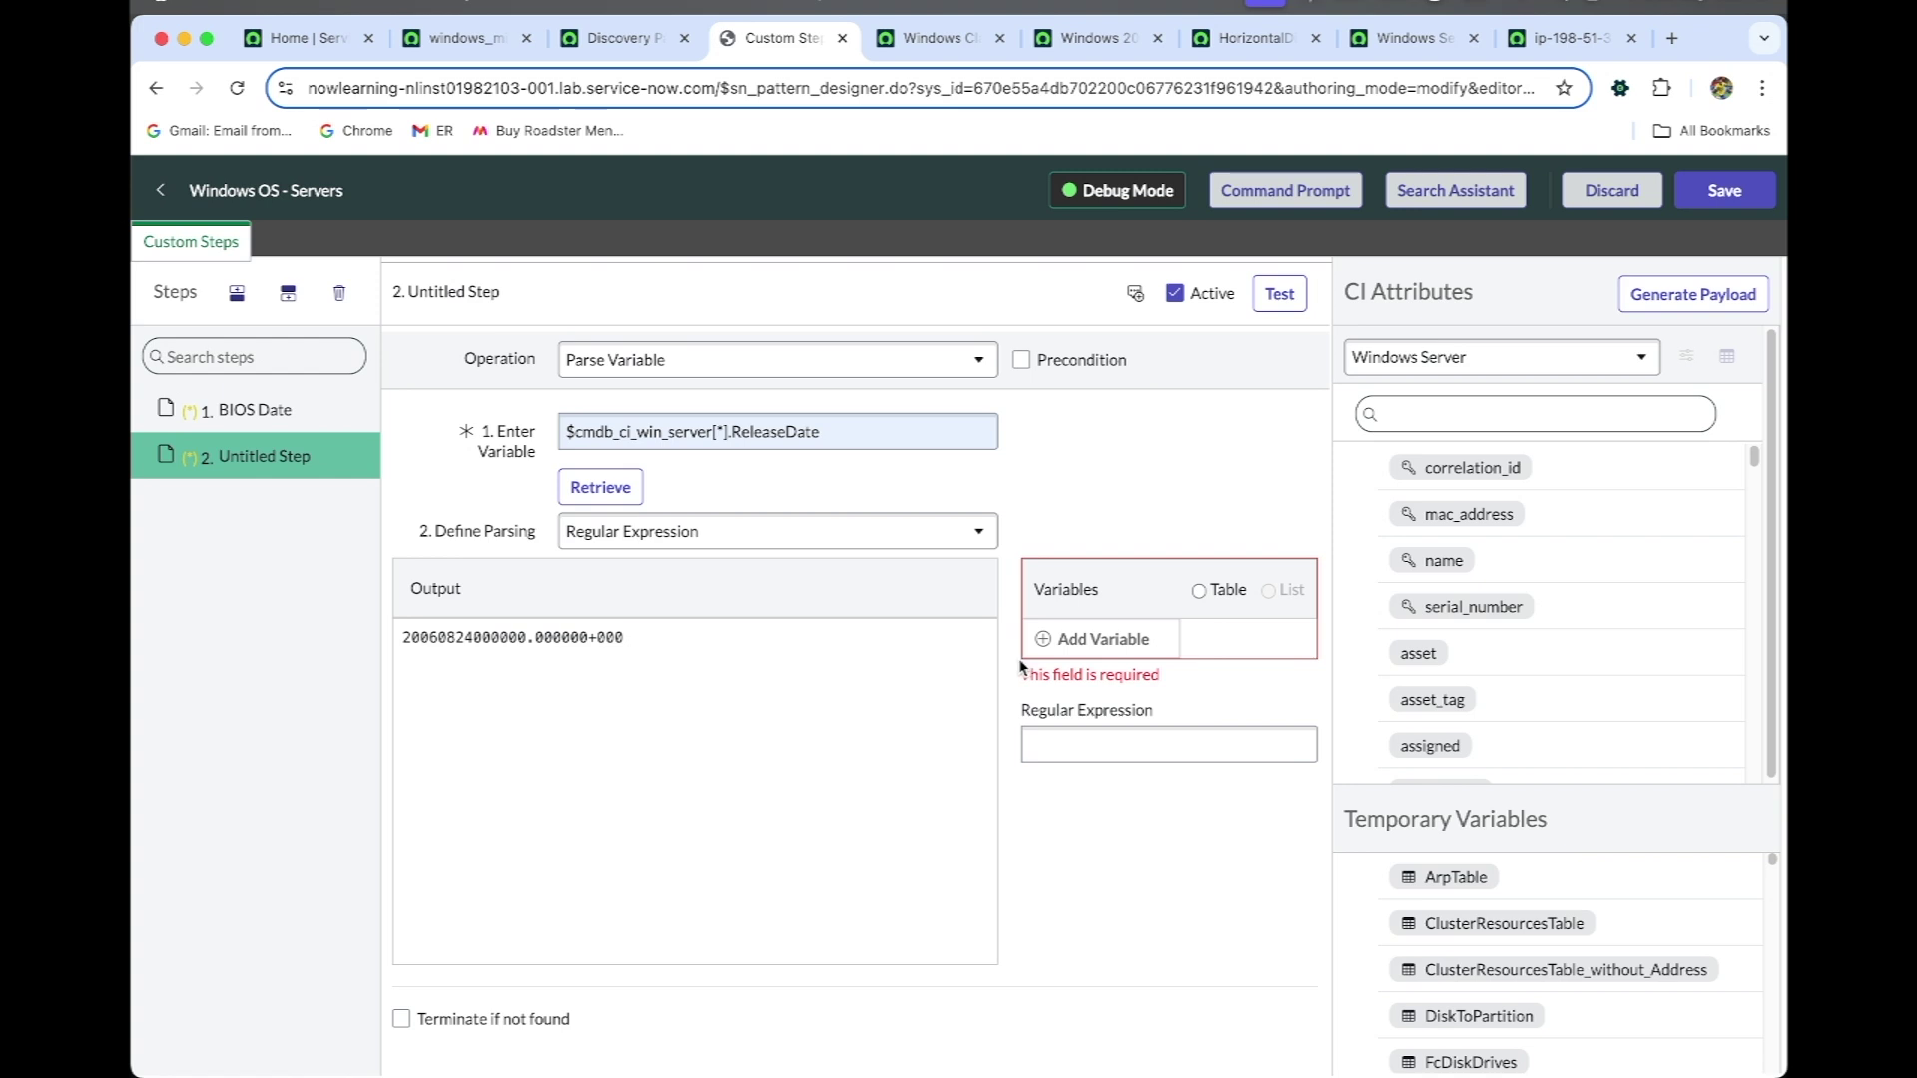
Store the parsed result in a table variable named cmdb_ci_win_server and add a field variable under it
left_click(1200, 592)
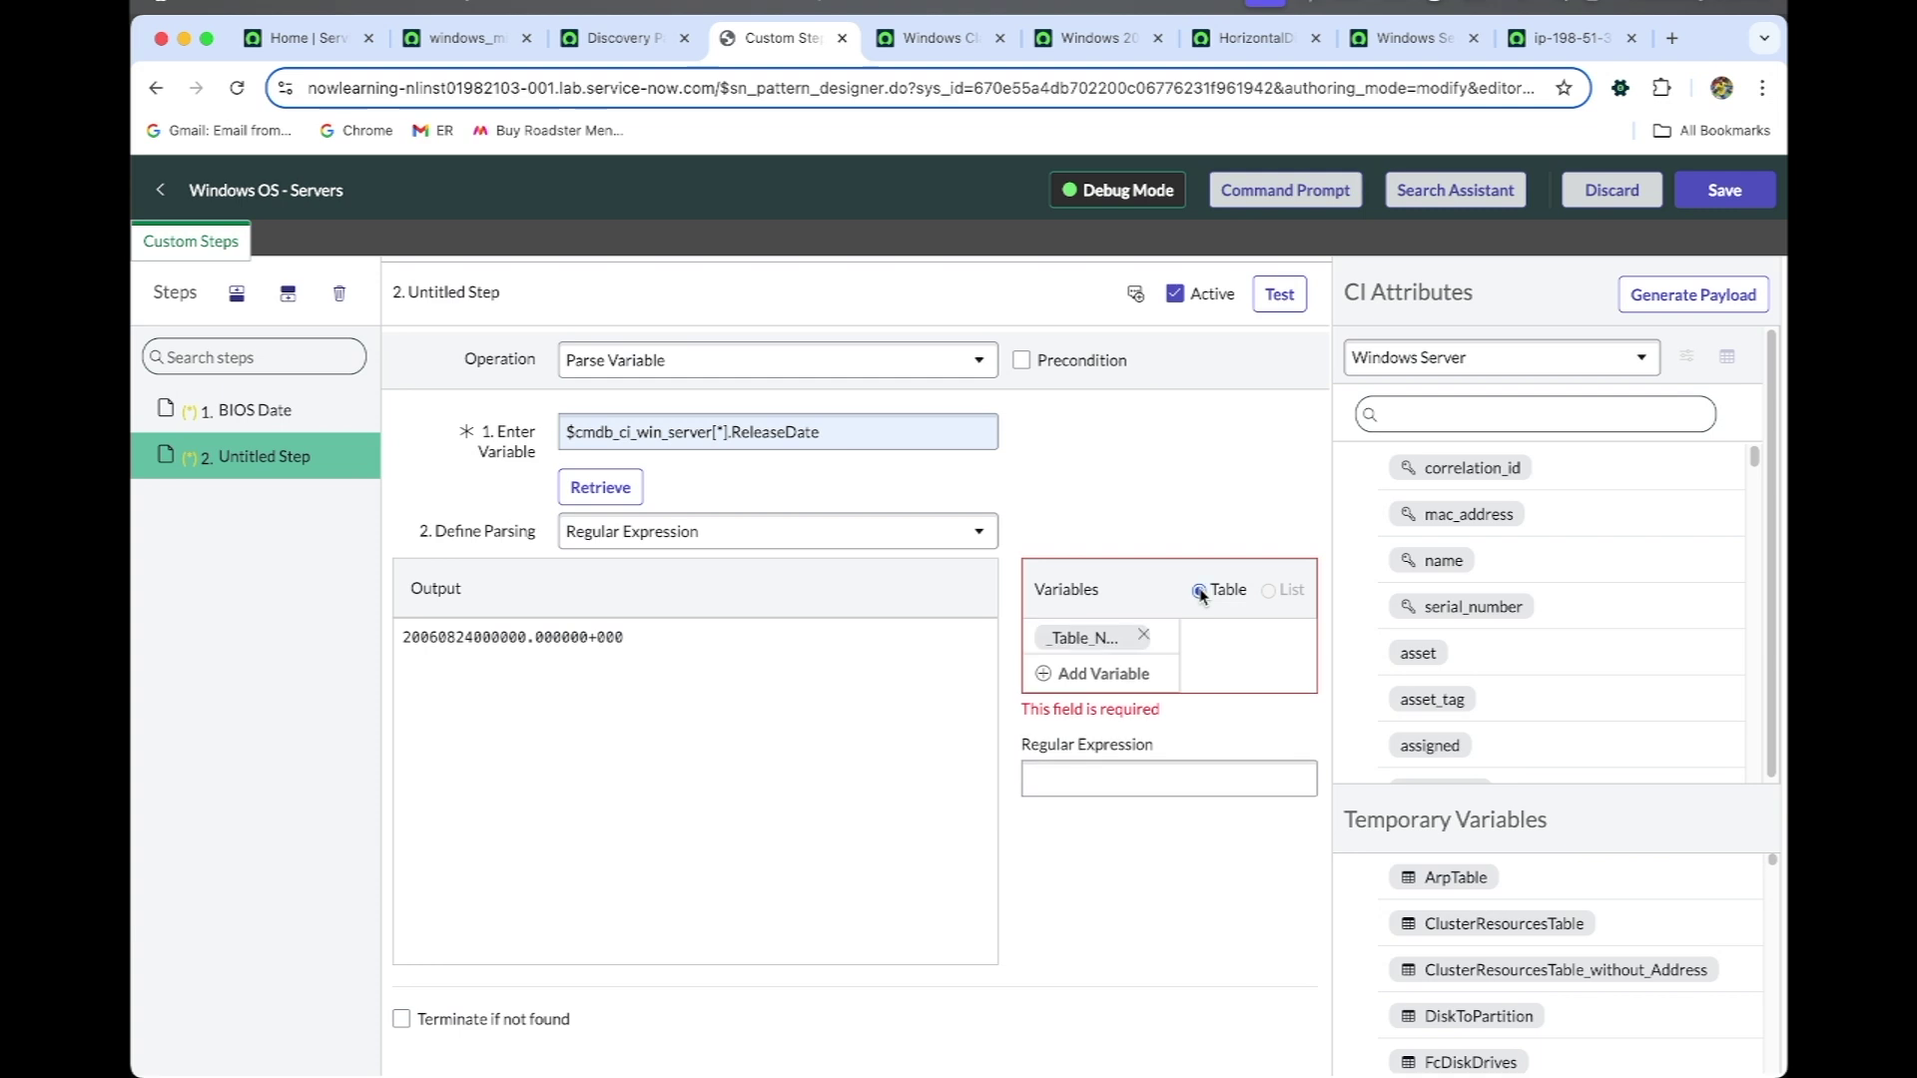
left_click(1095, 636)
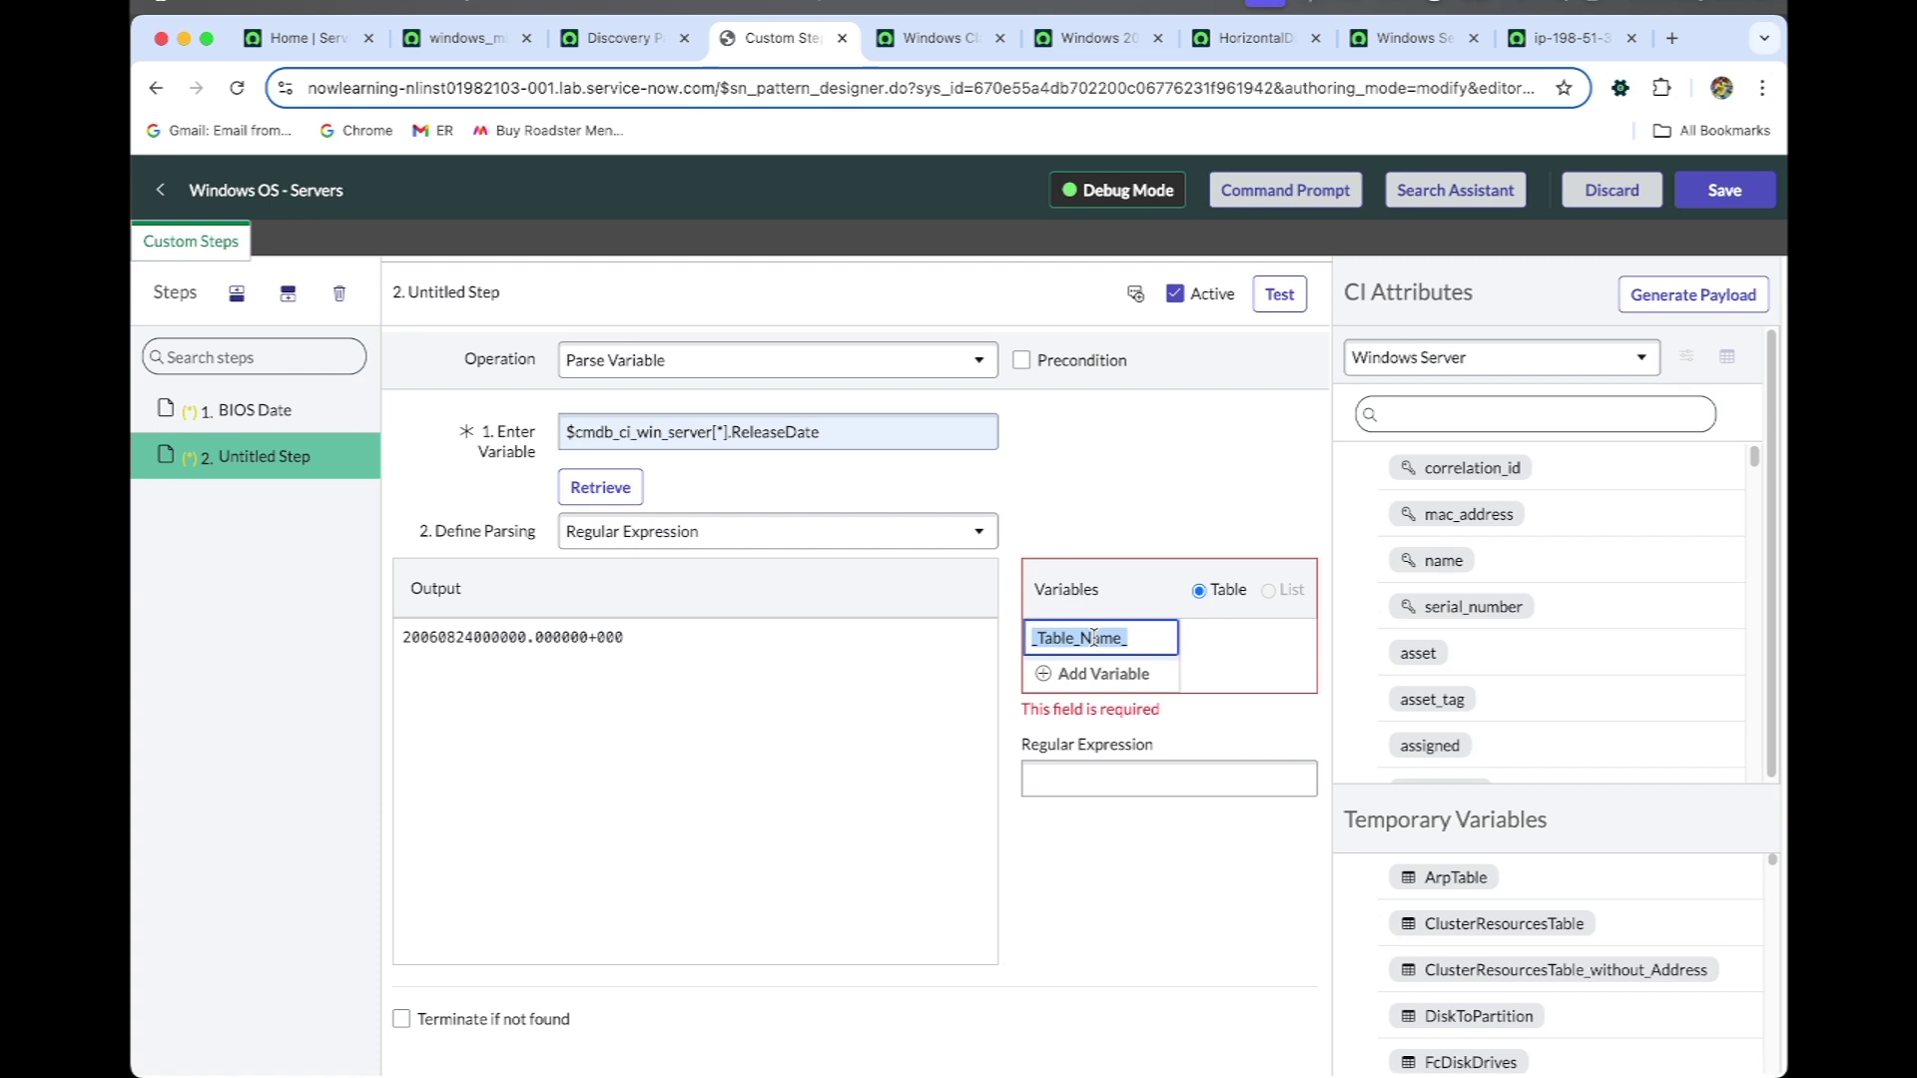
type("cmdb_ci_win_server")
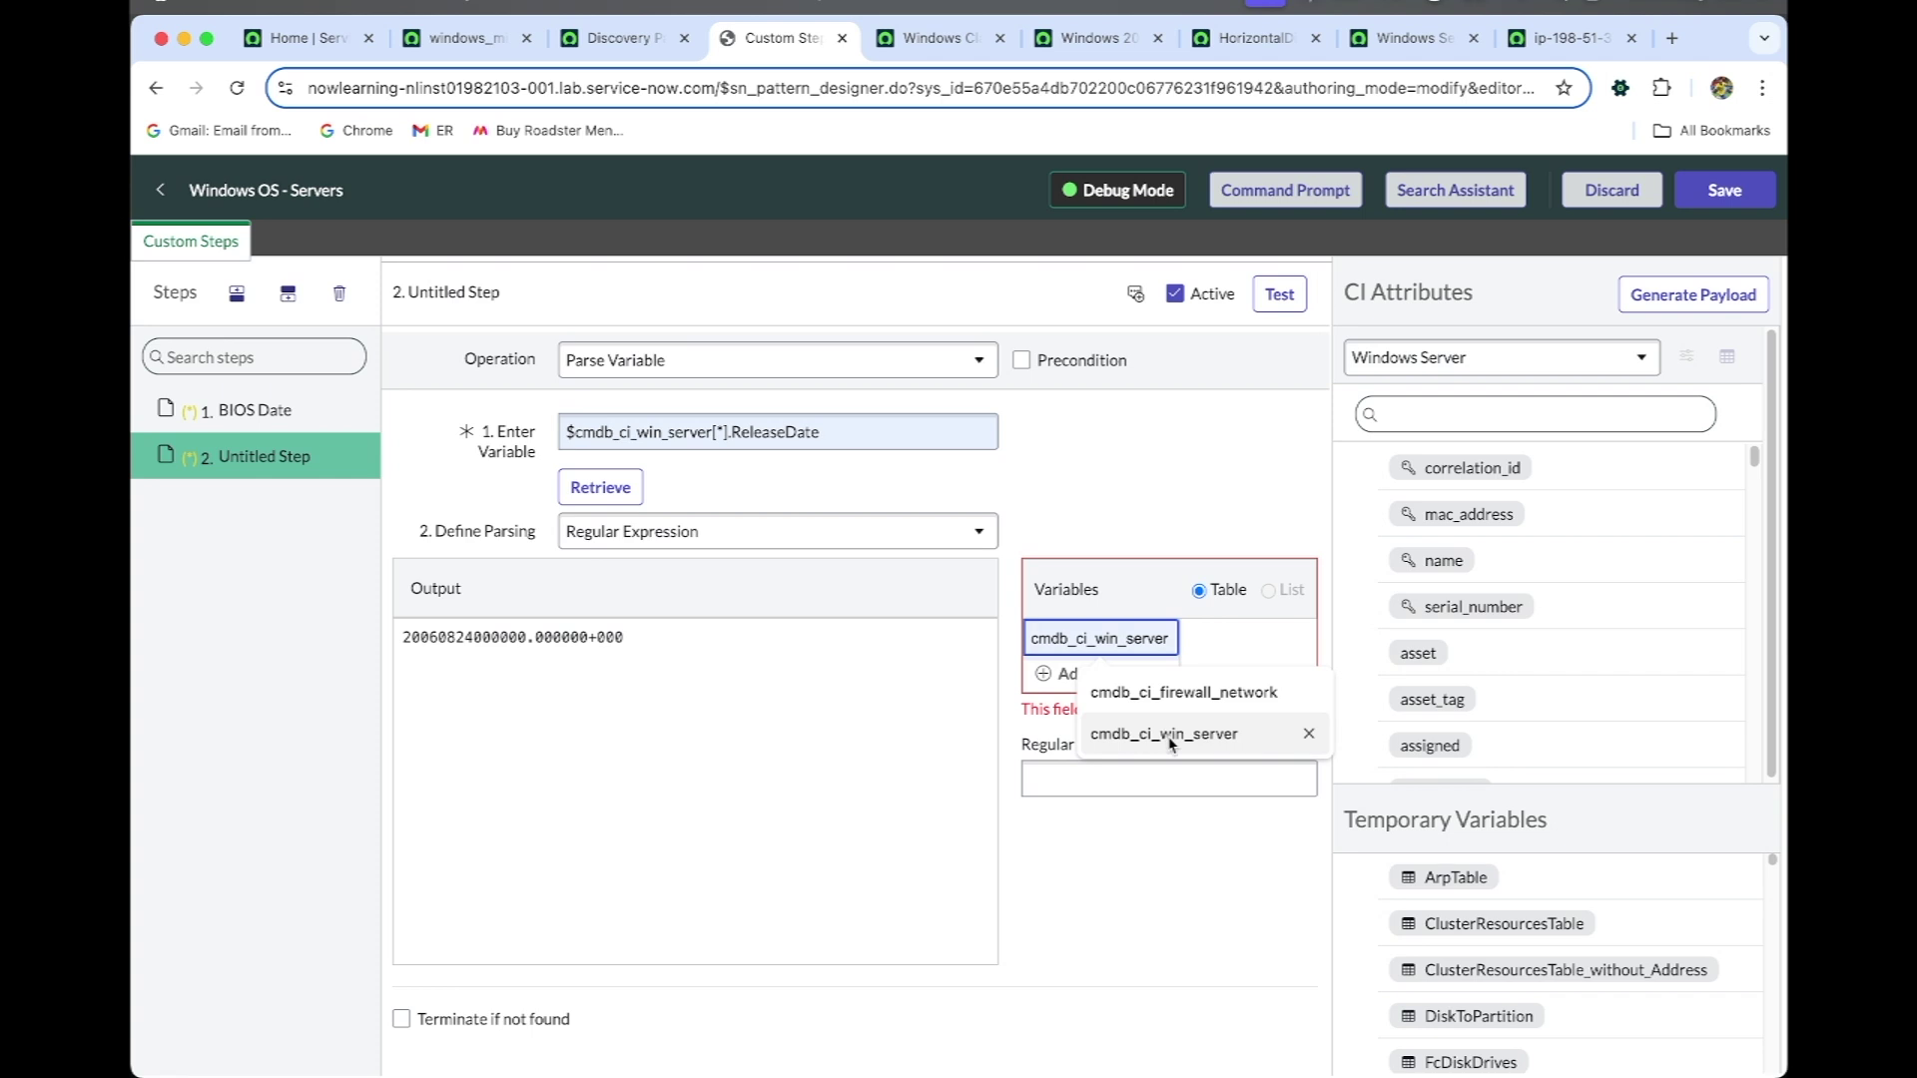
left_click(1170, 734)
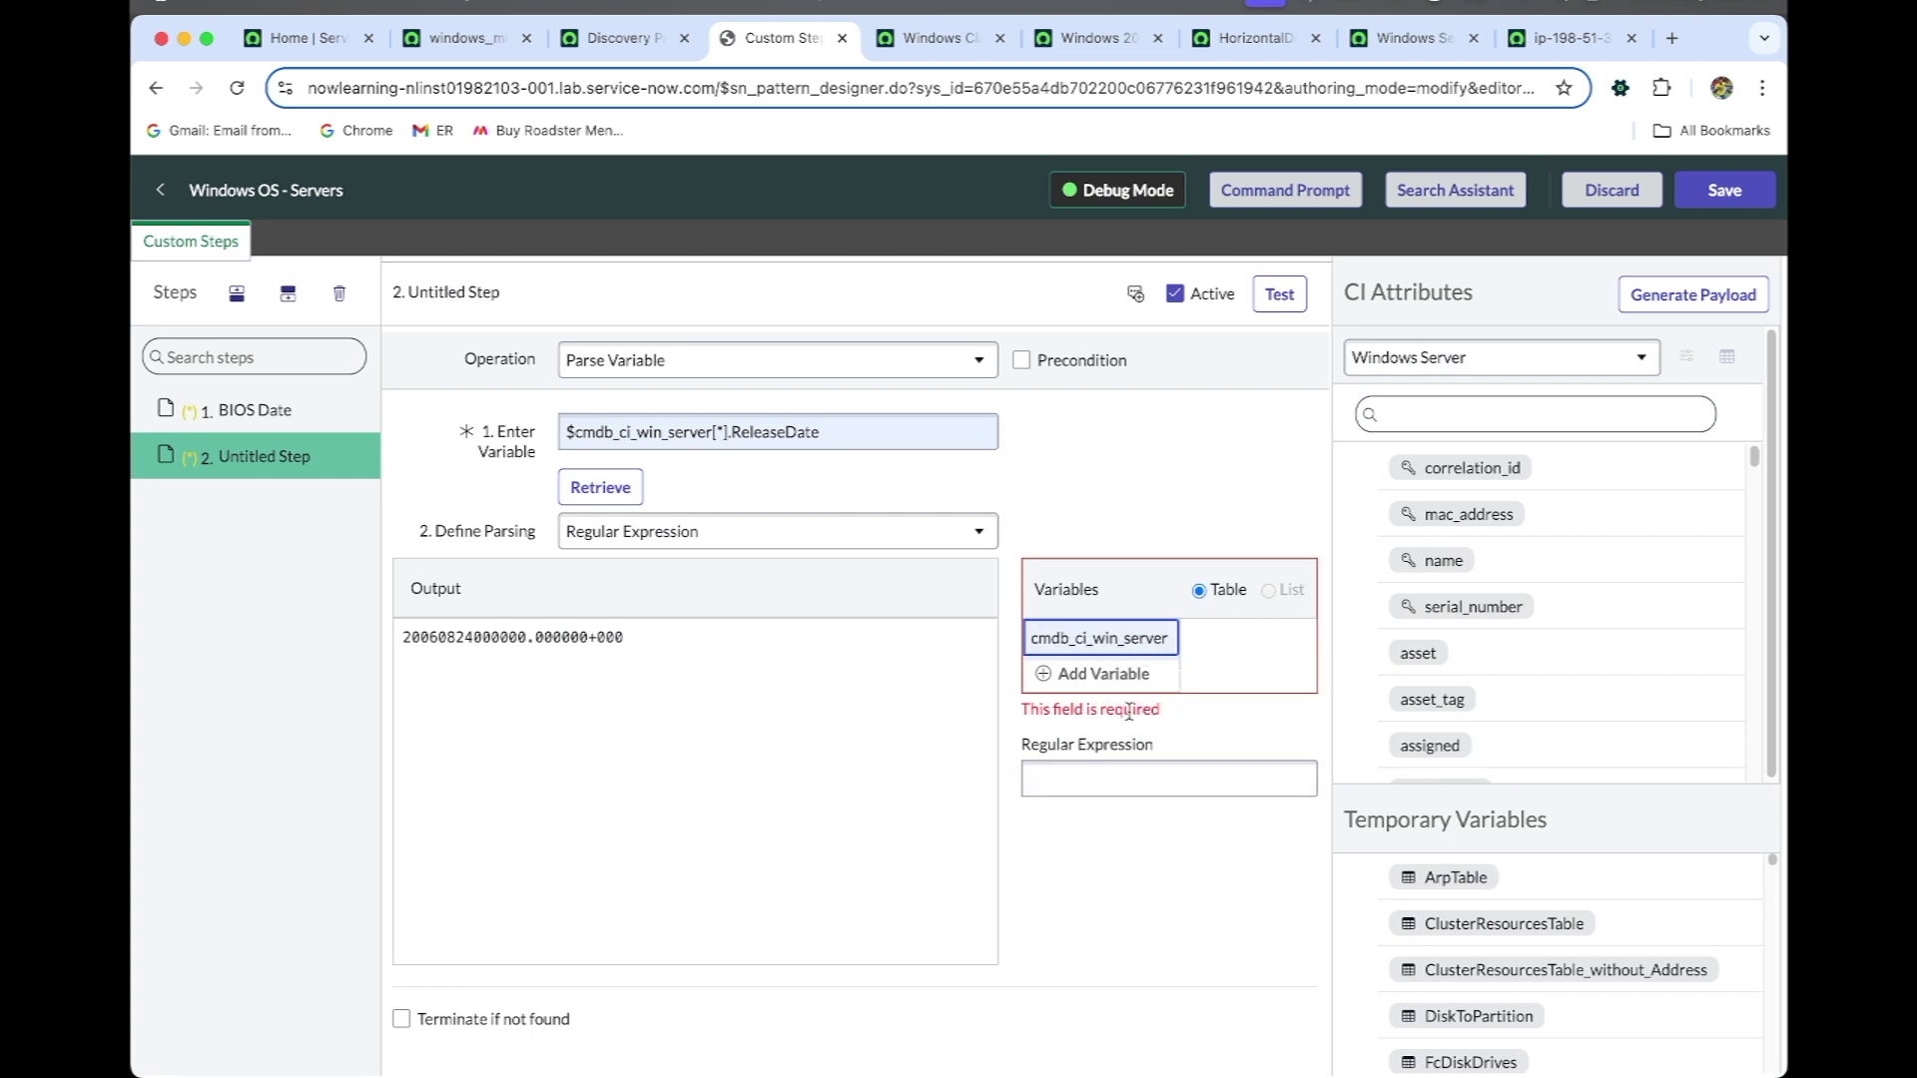
left_click(1044, 675)
left_click(1086, 672)
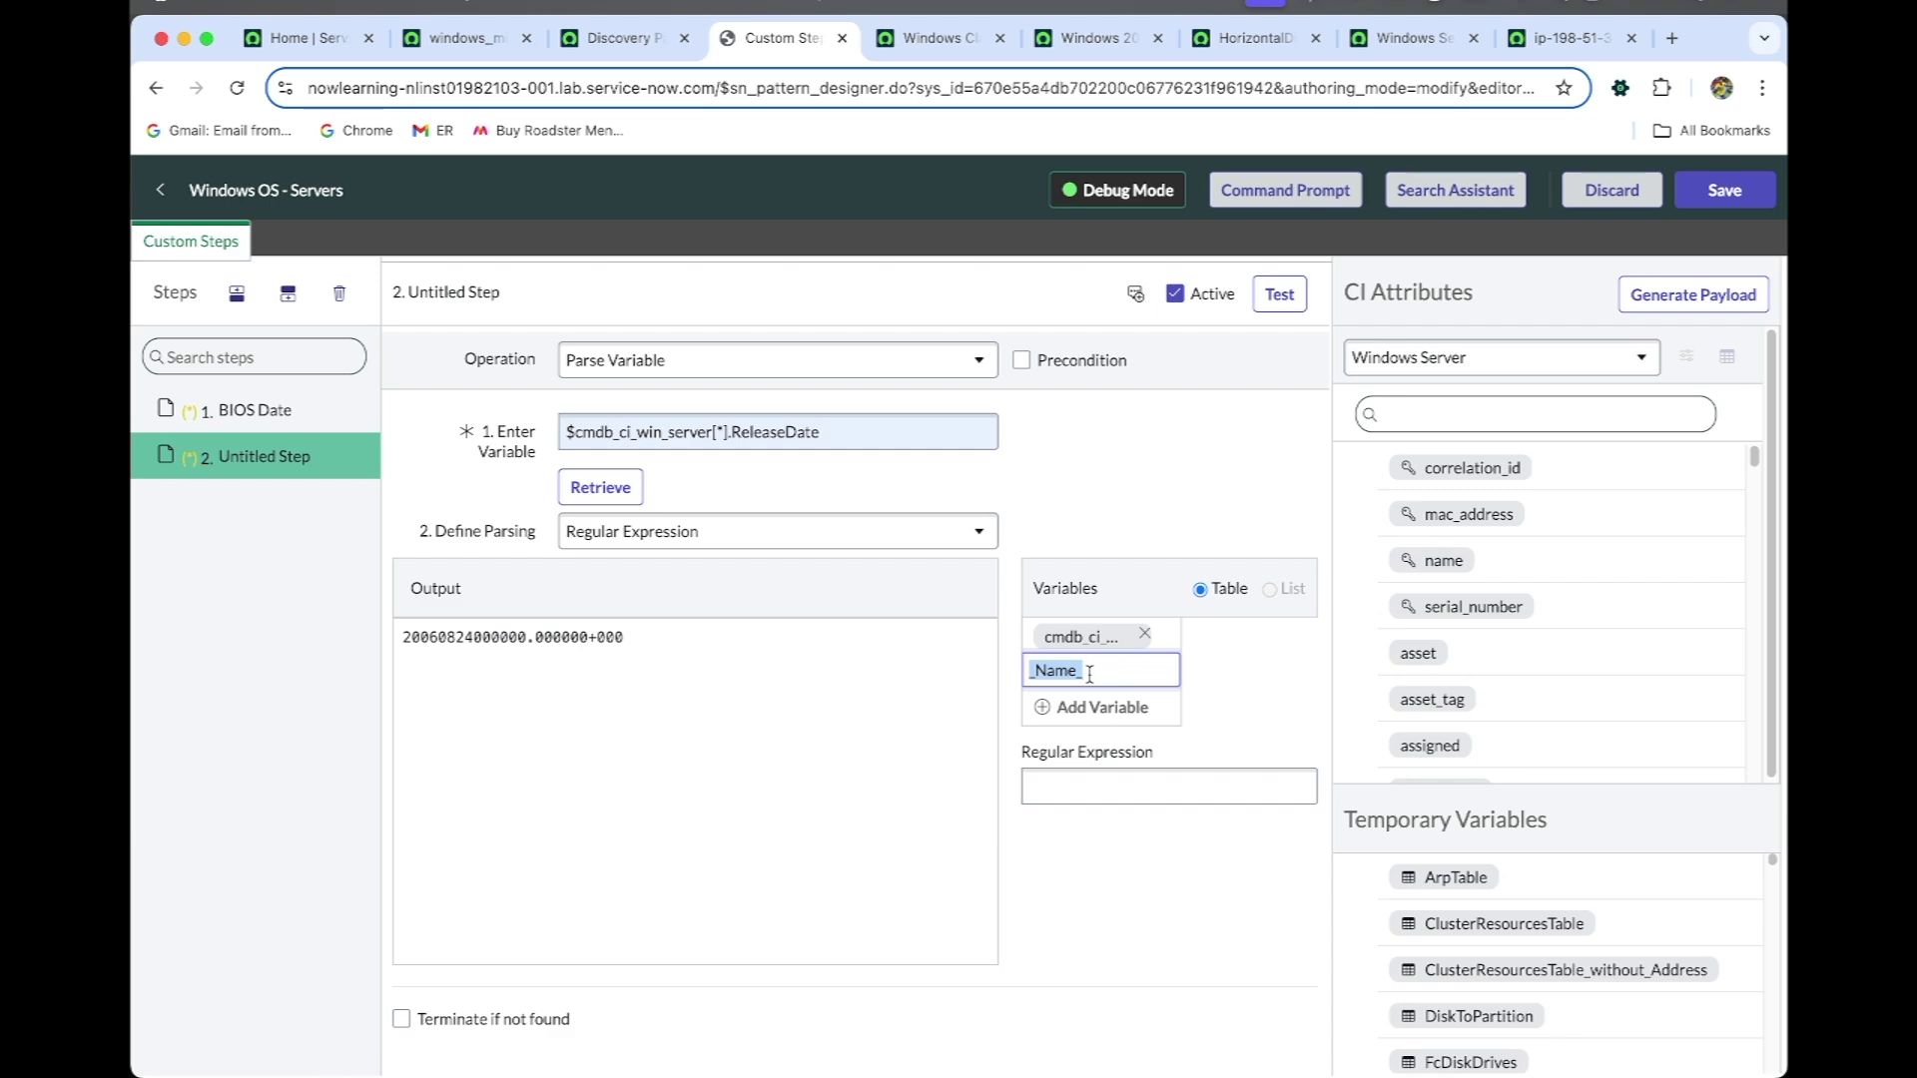
type("u")
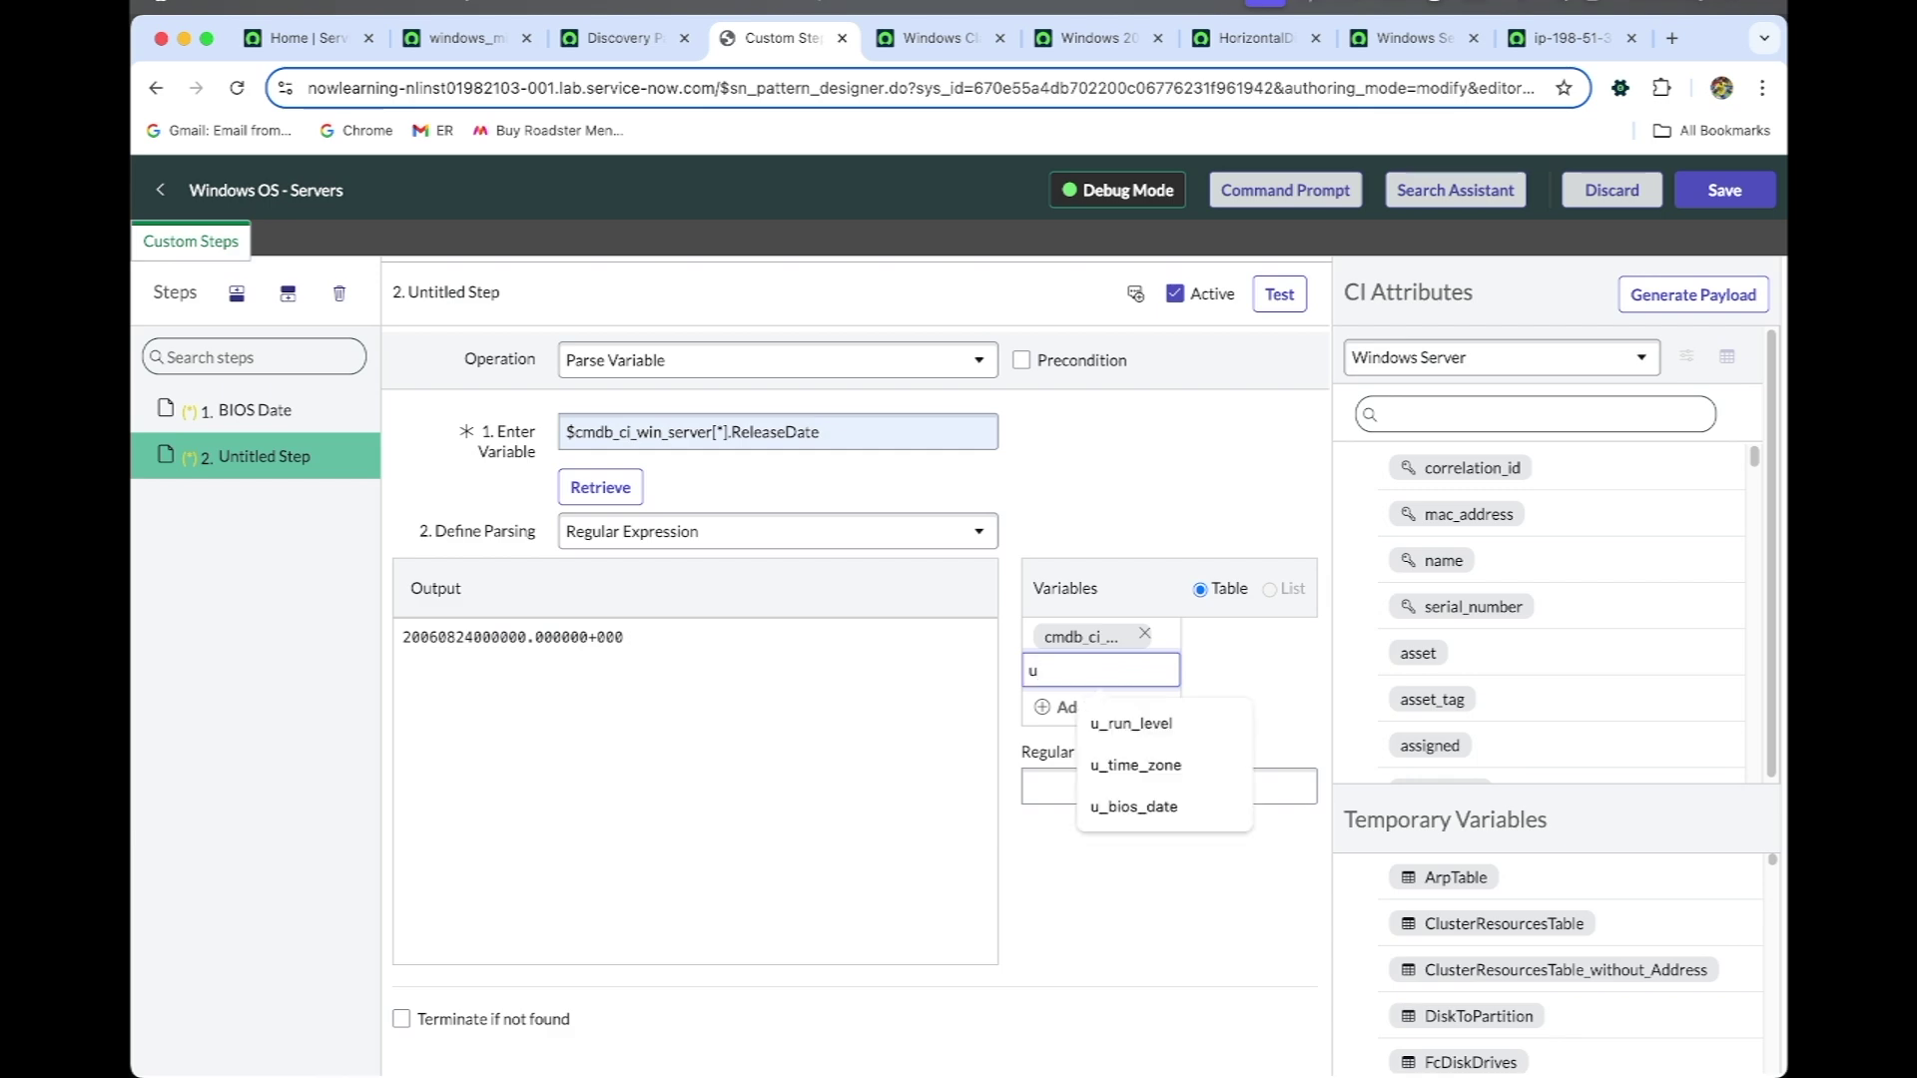
left_click(933, 40)
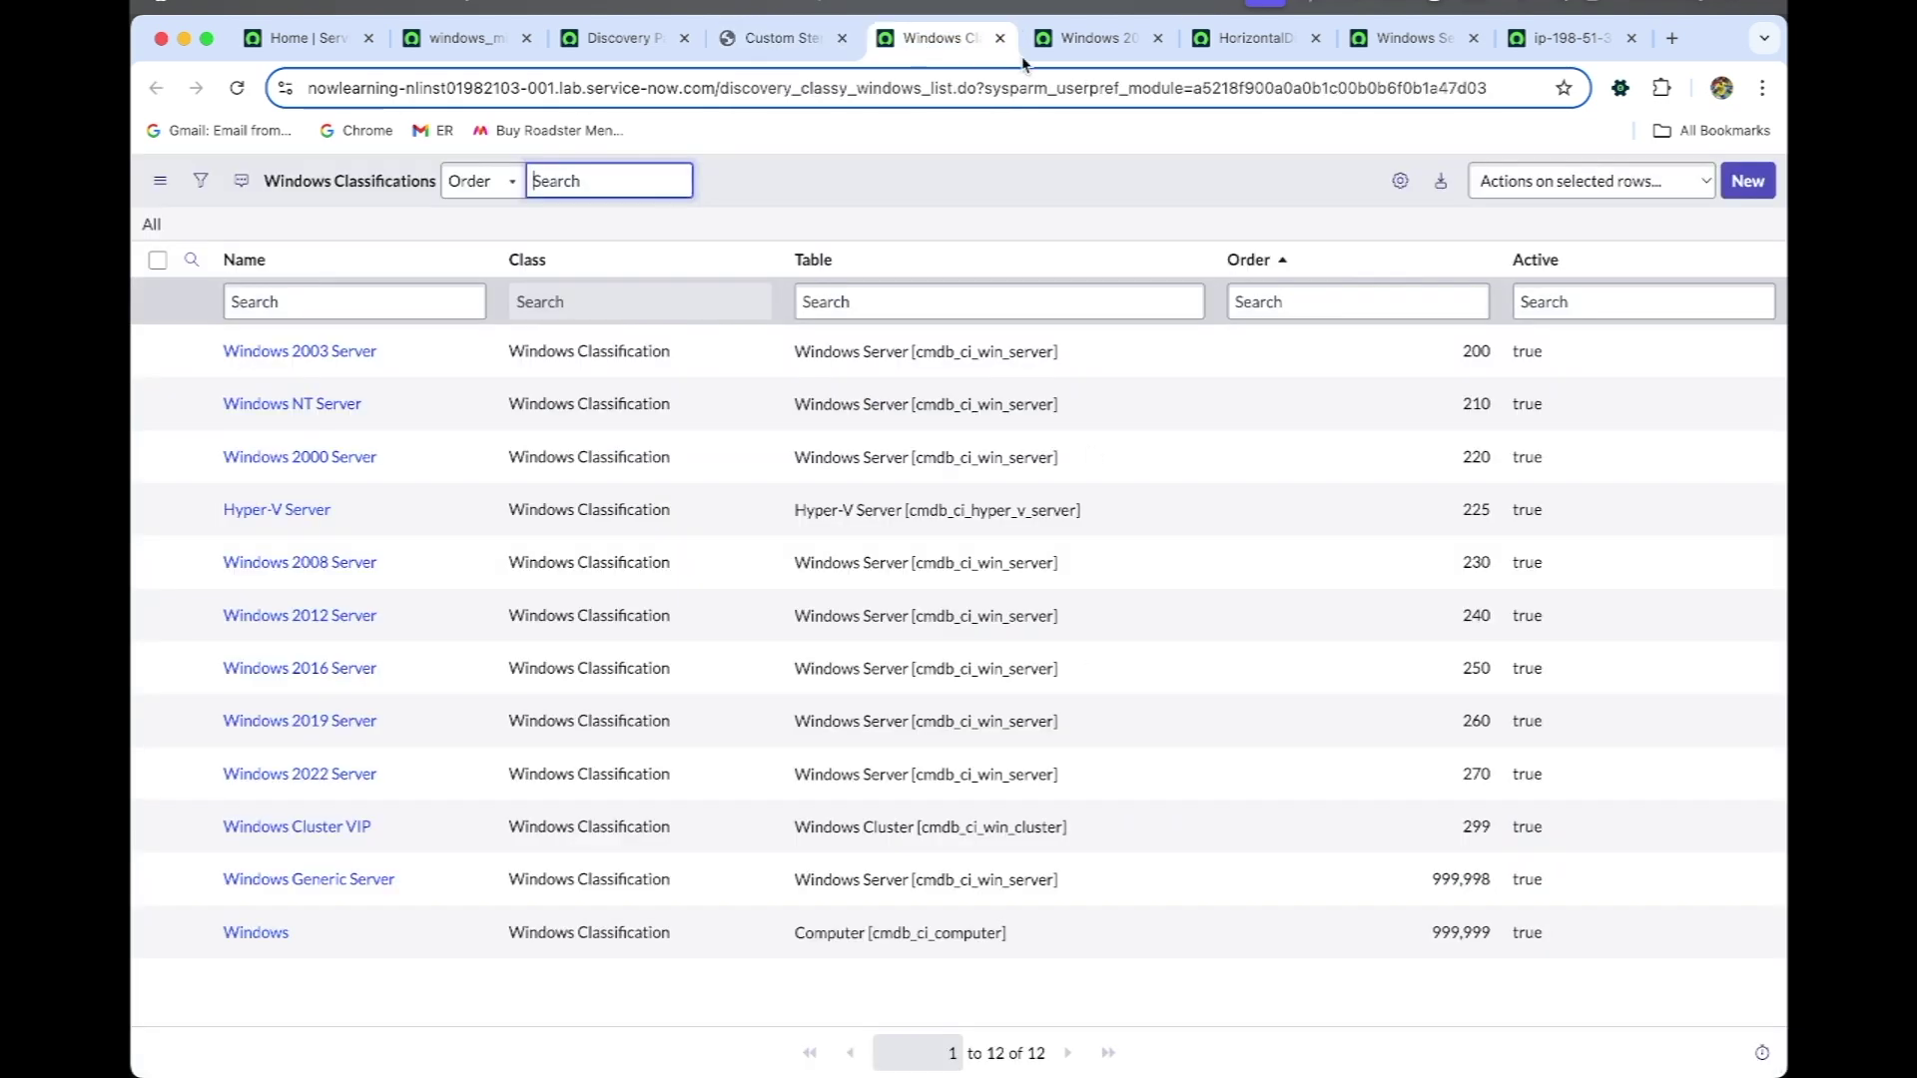
left_click(1098, 39)
left_click(1293, 44)
left_click(1413, 40)
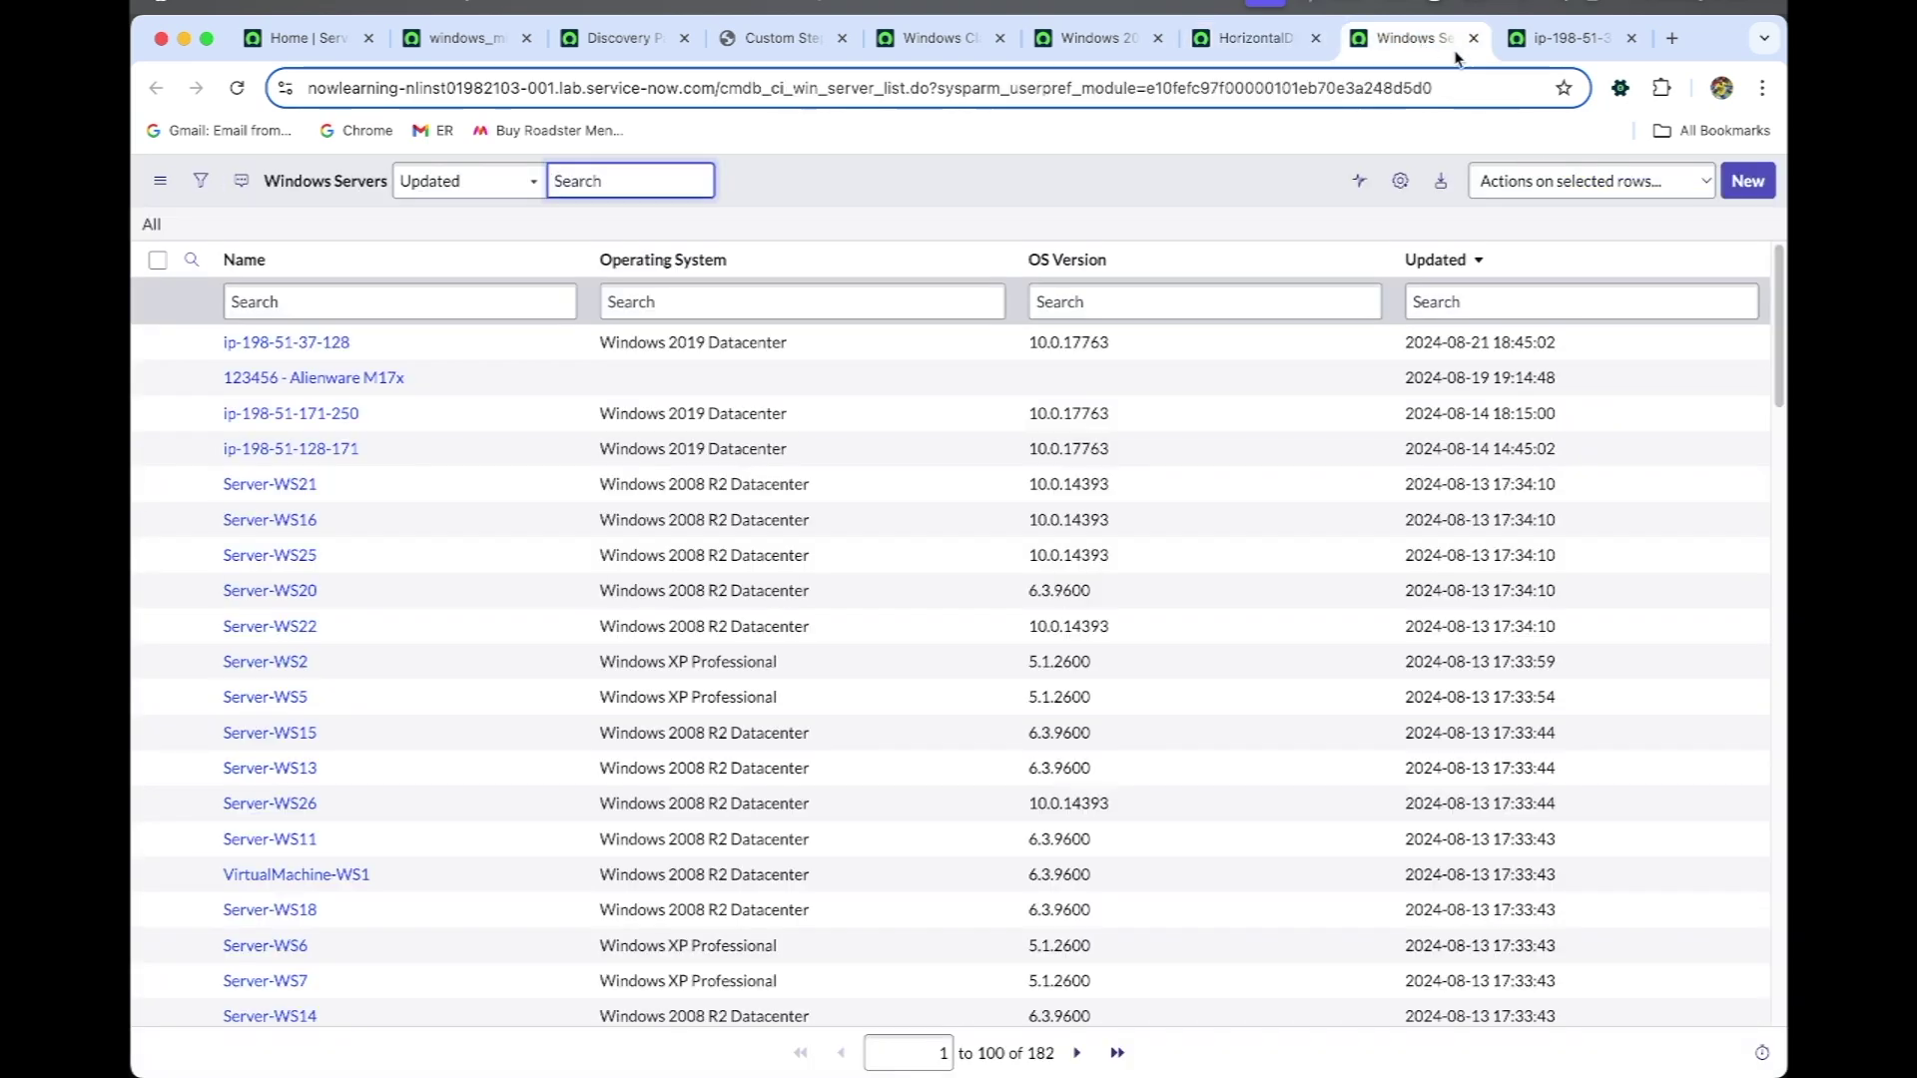
left_click(1582, 40)
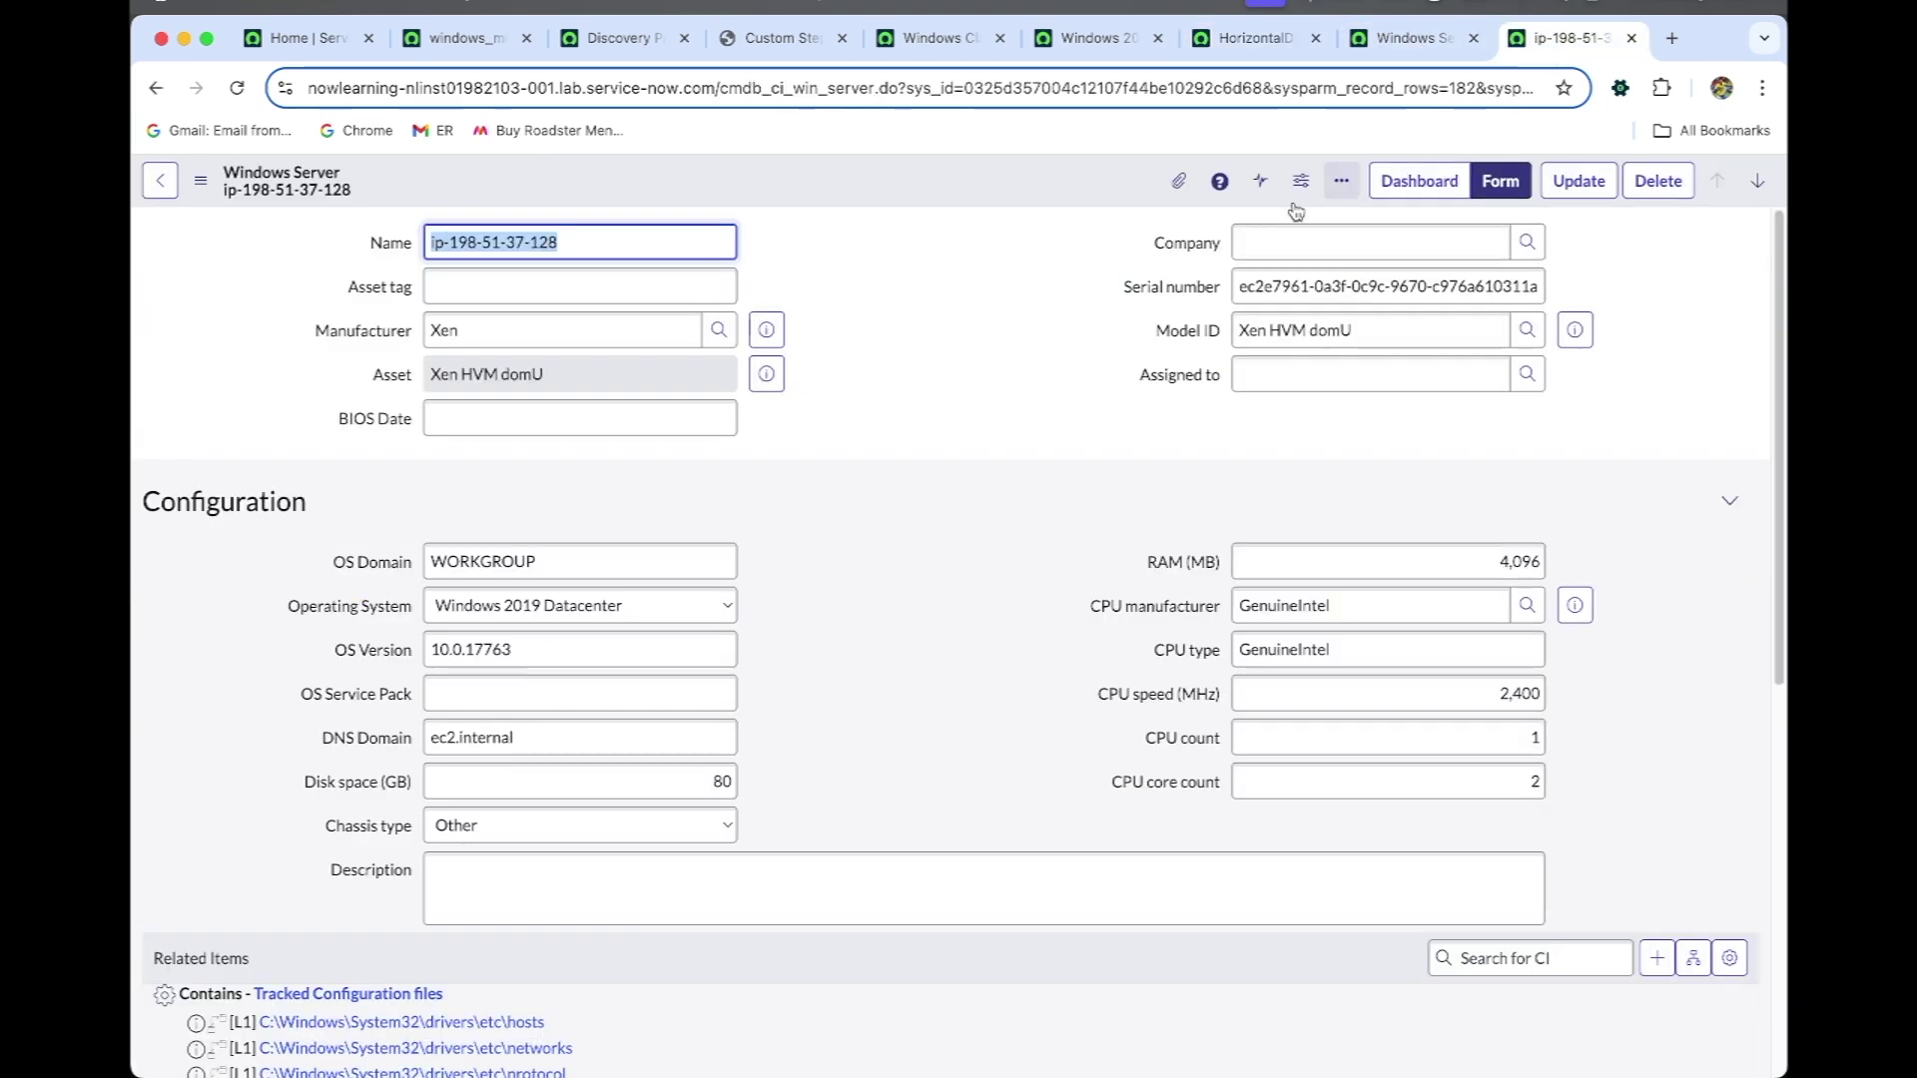
right_click(393, 427)
left_click(456, 519)
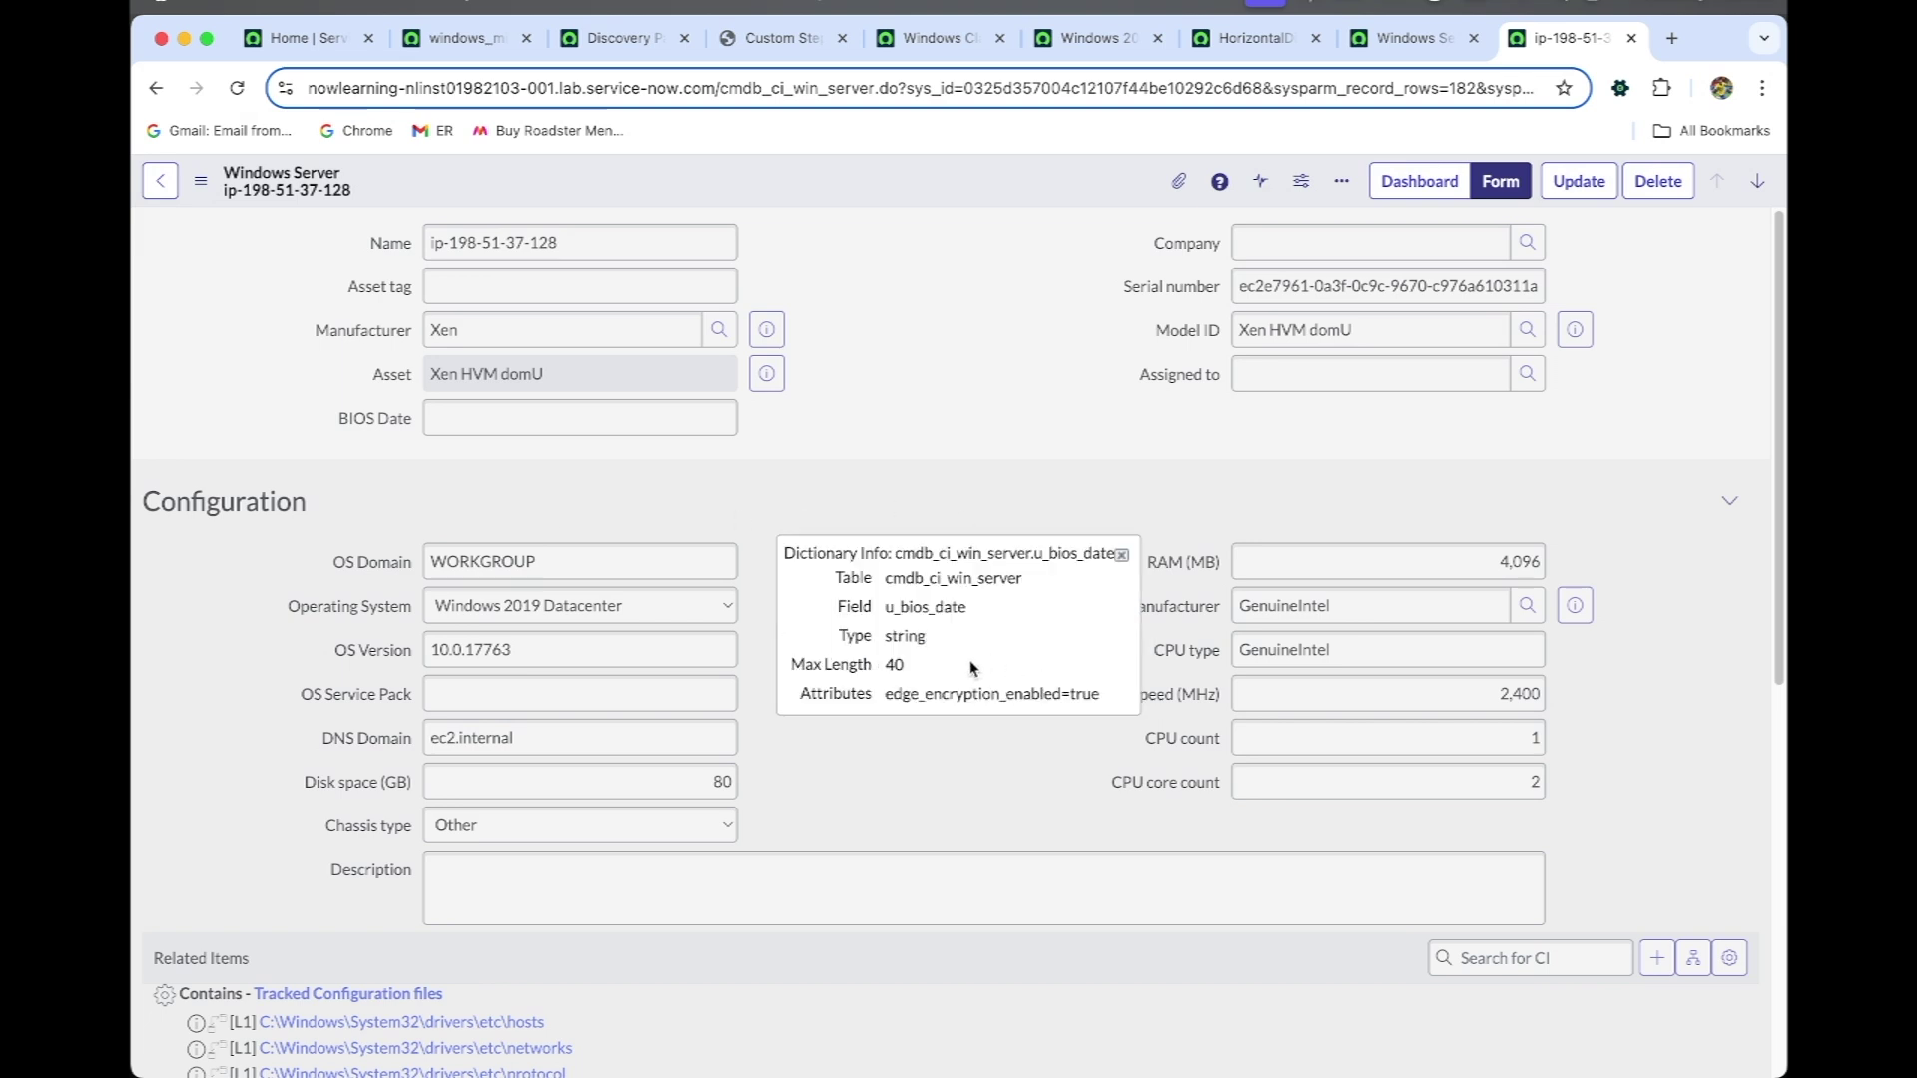
double_click(918, 616)
key("super+c")
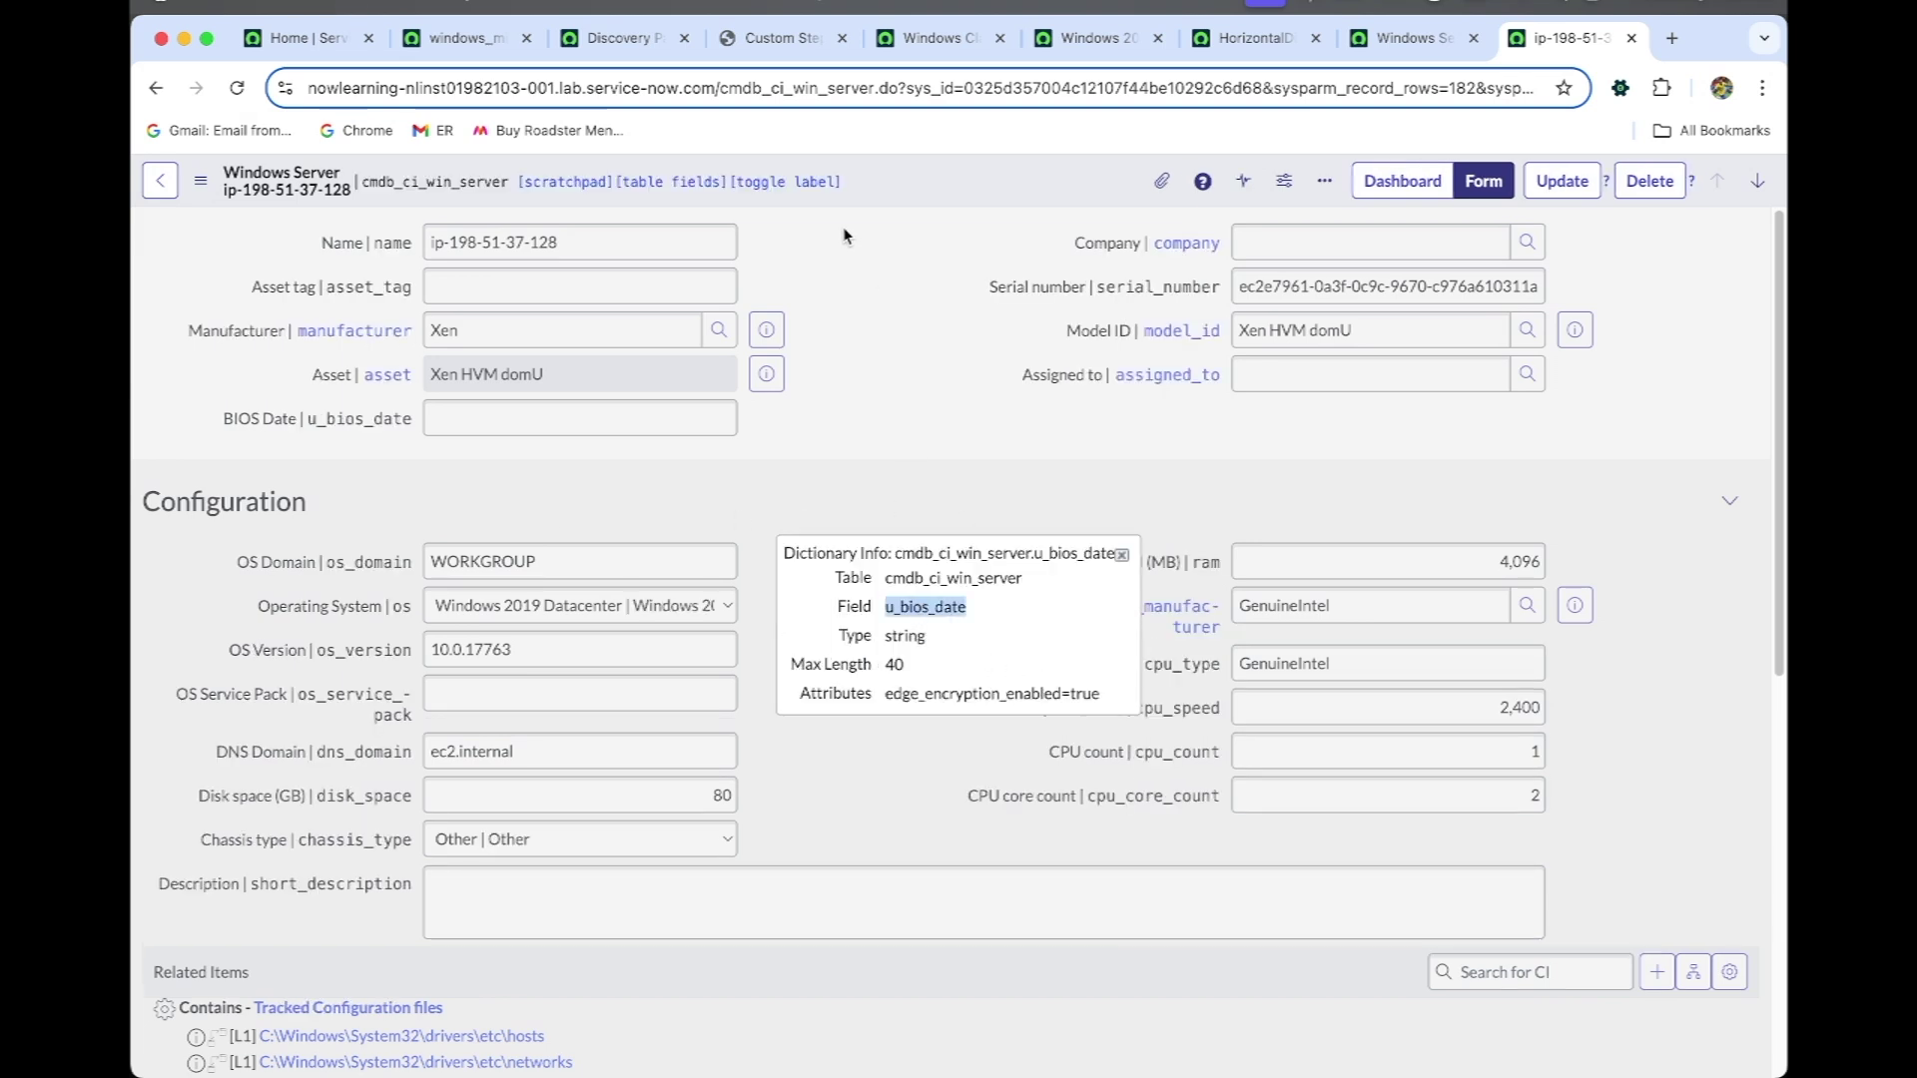
Back in the custom steps, name the field variable under the cmdb_ci_win_server table u_bios_date
left_click(769, 38)
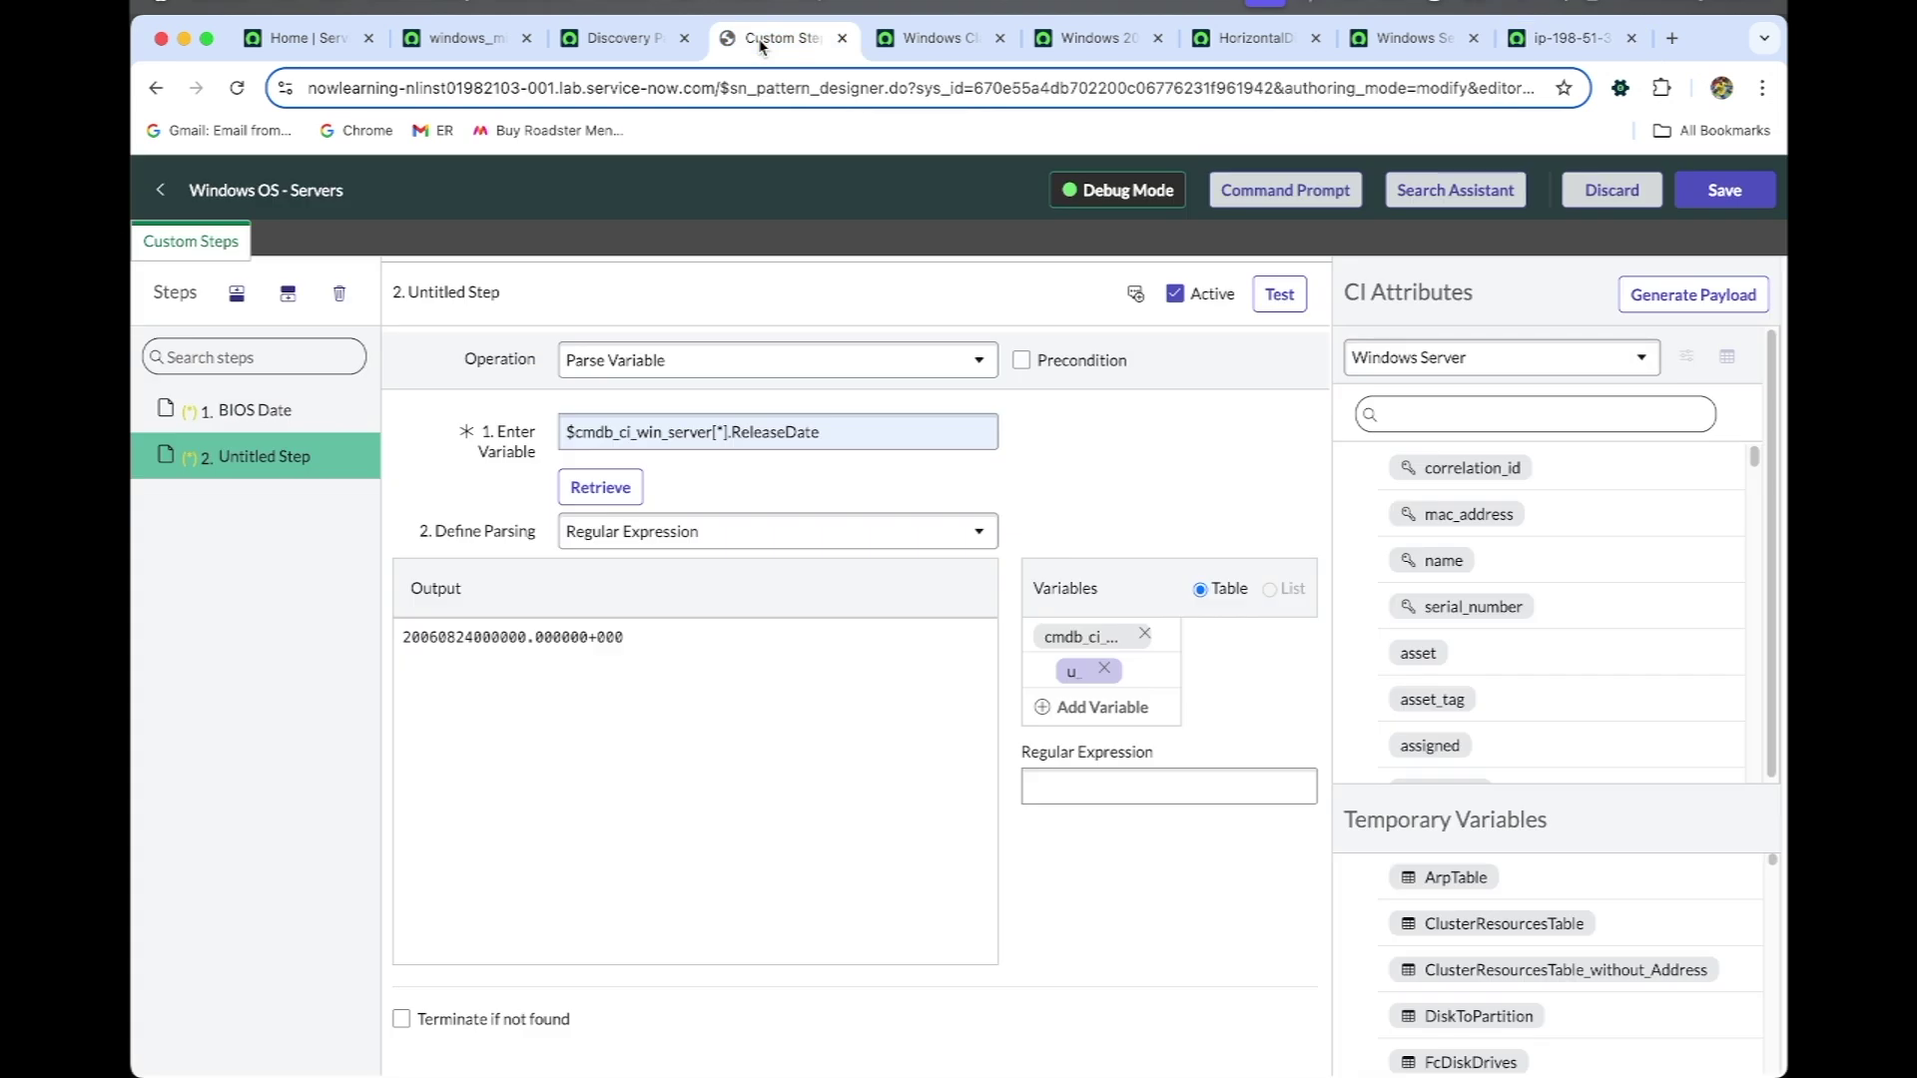
left_click(1076, 671)
key("super+v")
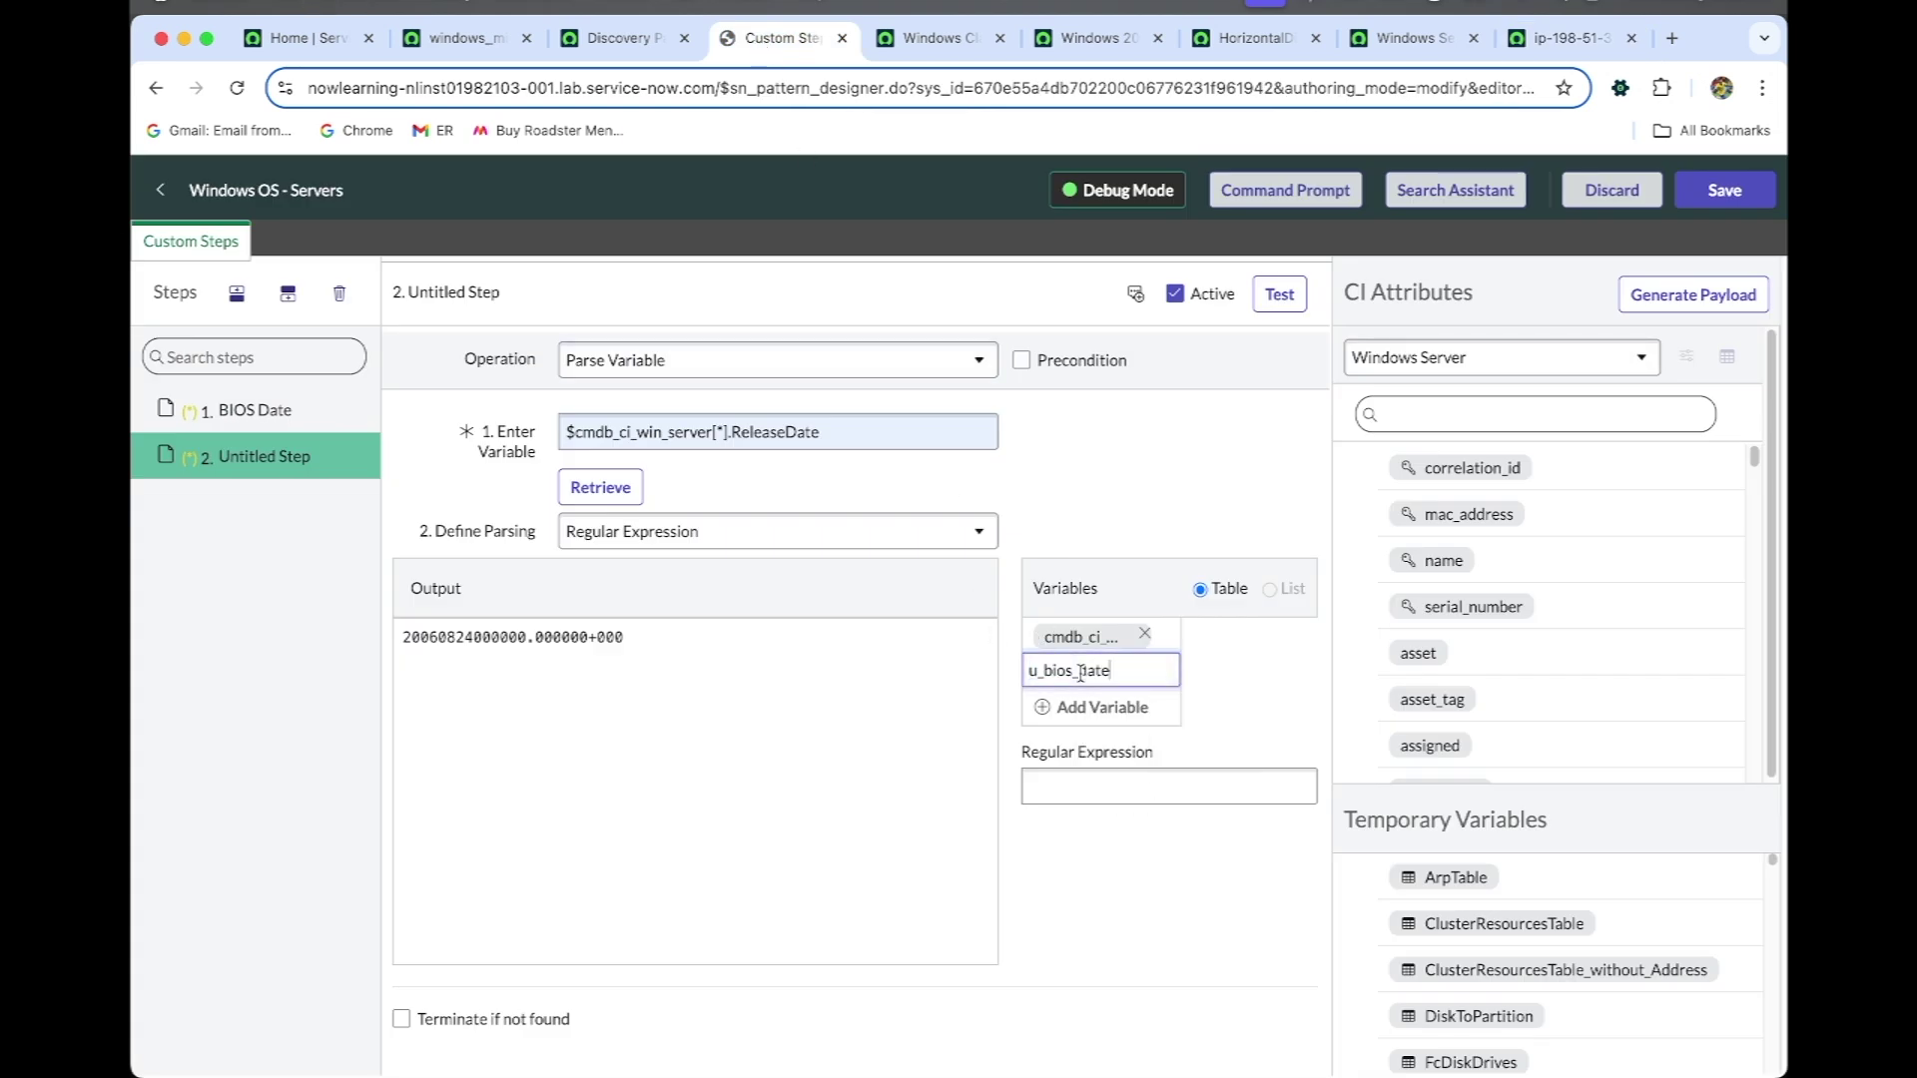
key("Return")
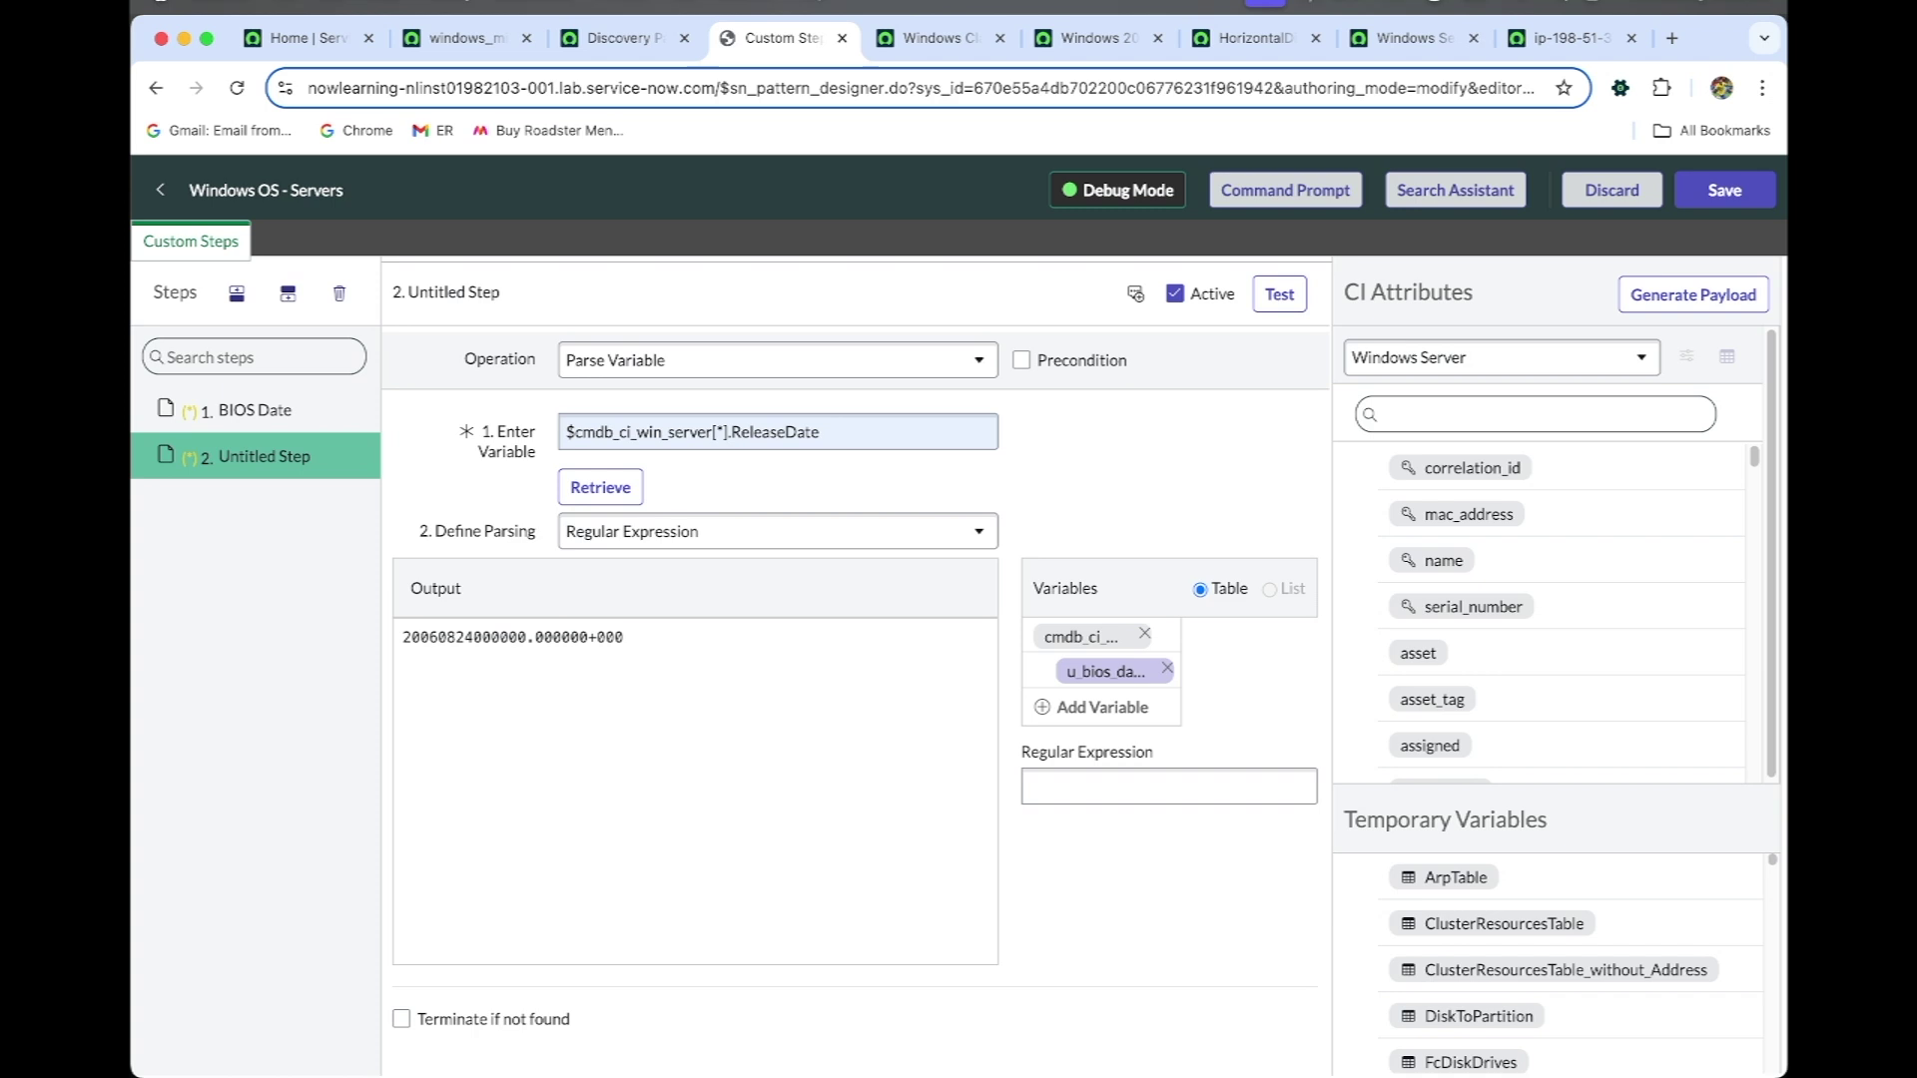
Set the regular expression to (\d{8}) and mark the matching leading eight digits in the output
left_click(1120, 767)
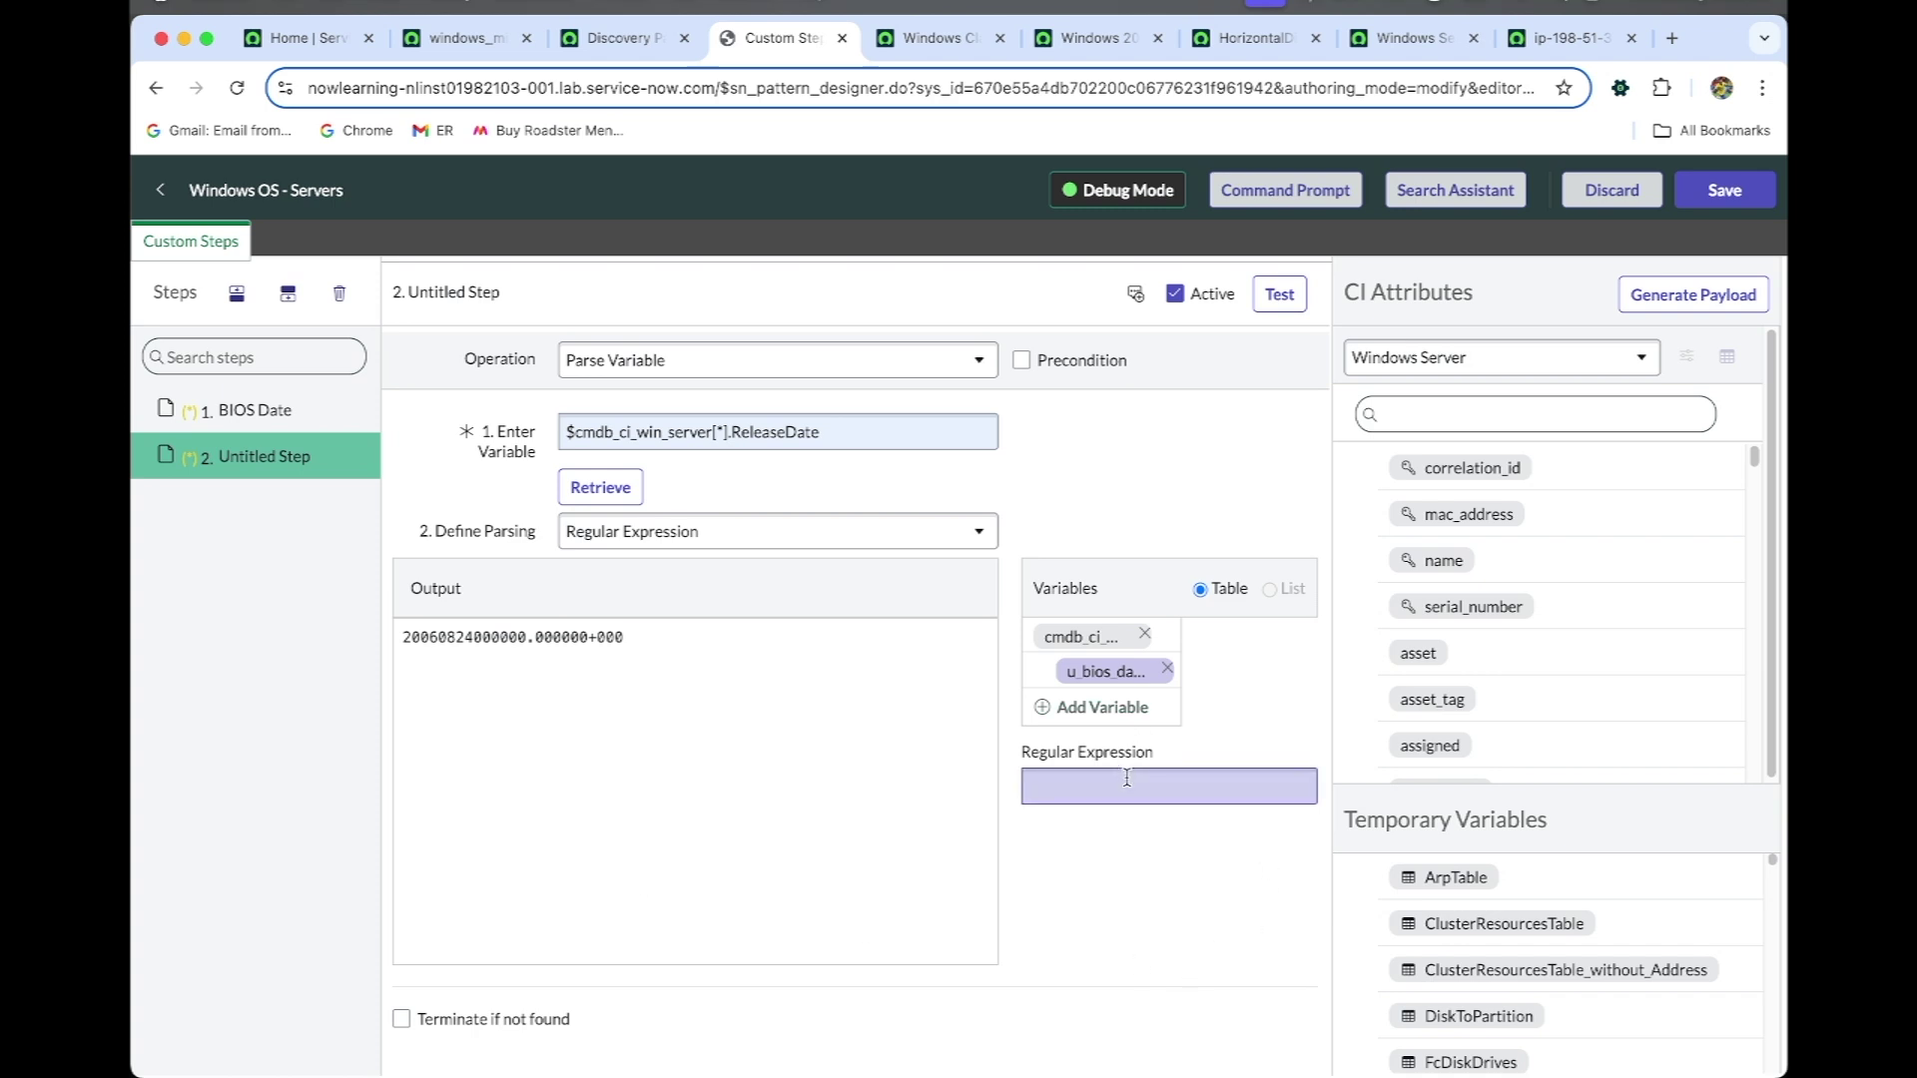
left_click(1125, 786)
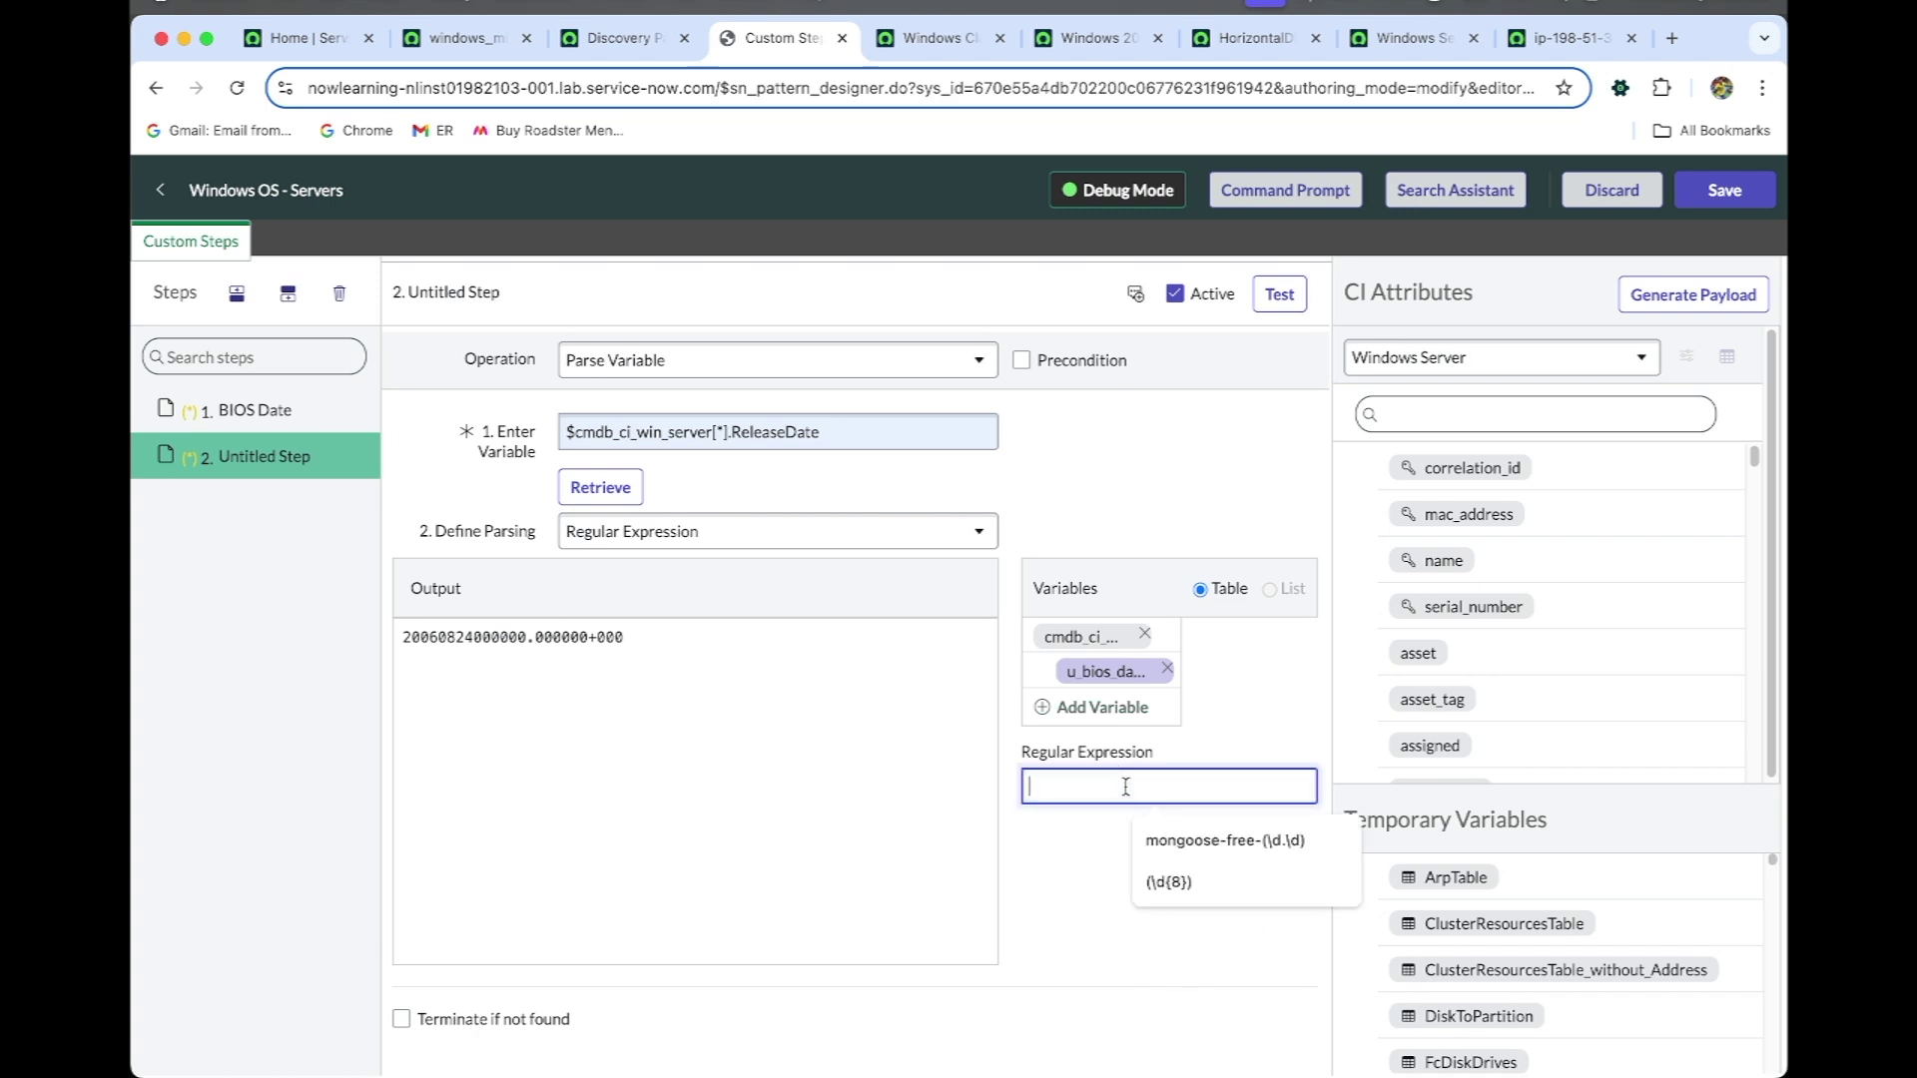
left_click(1176, 887)
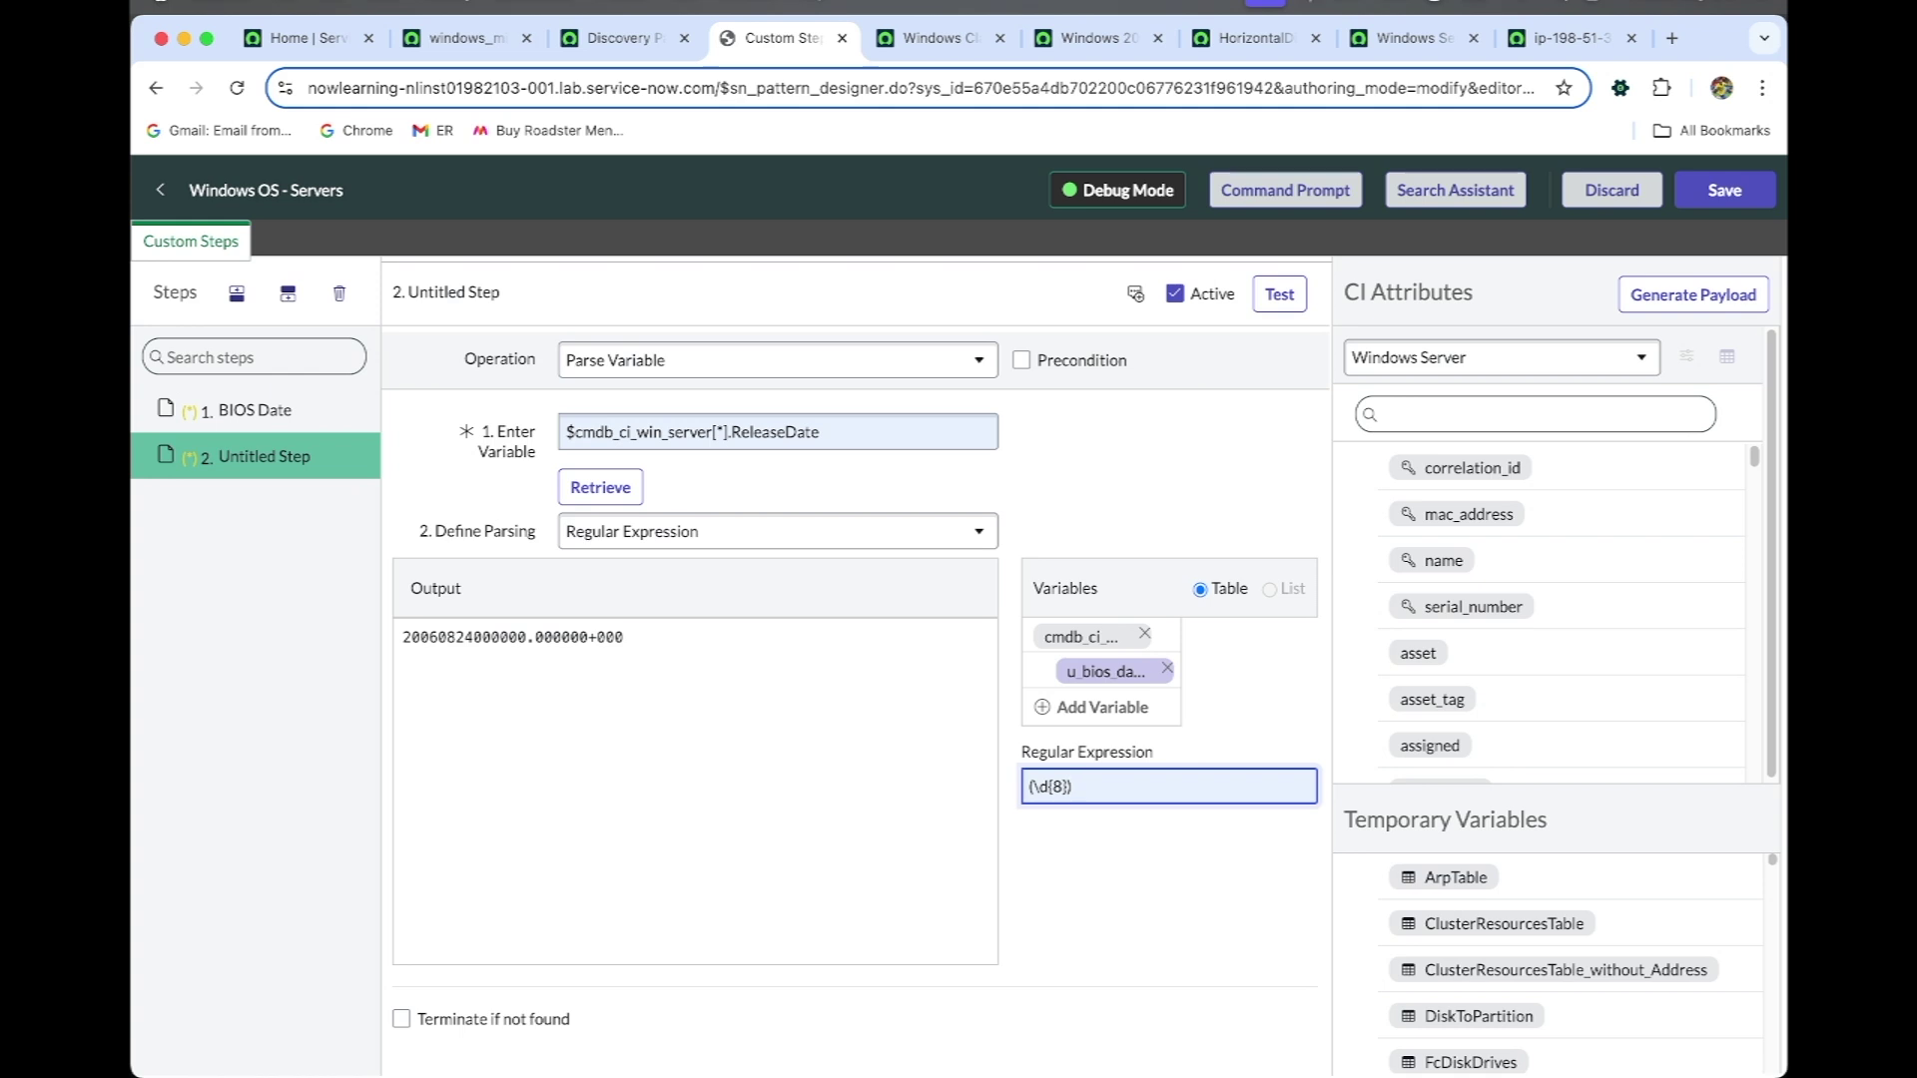
left_click(1203, 839)
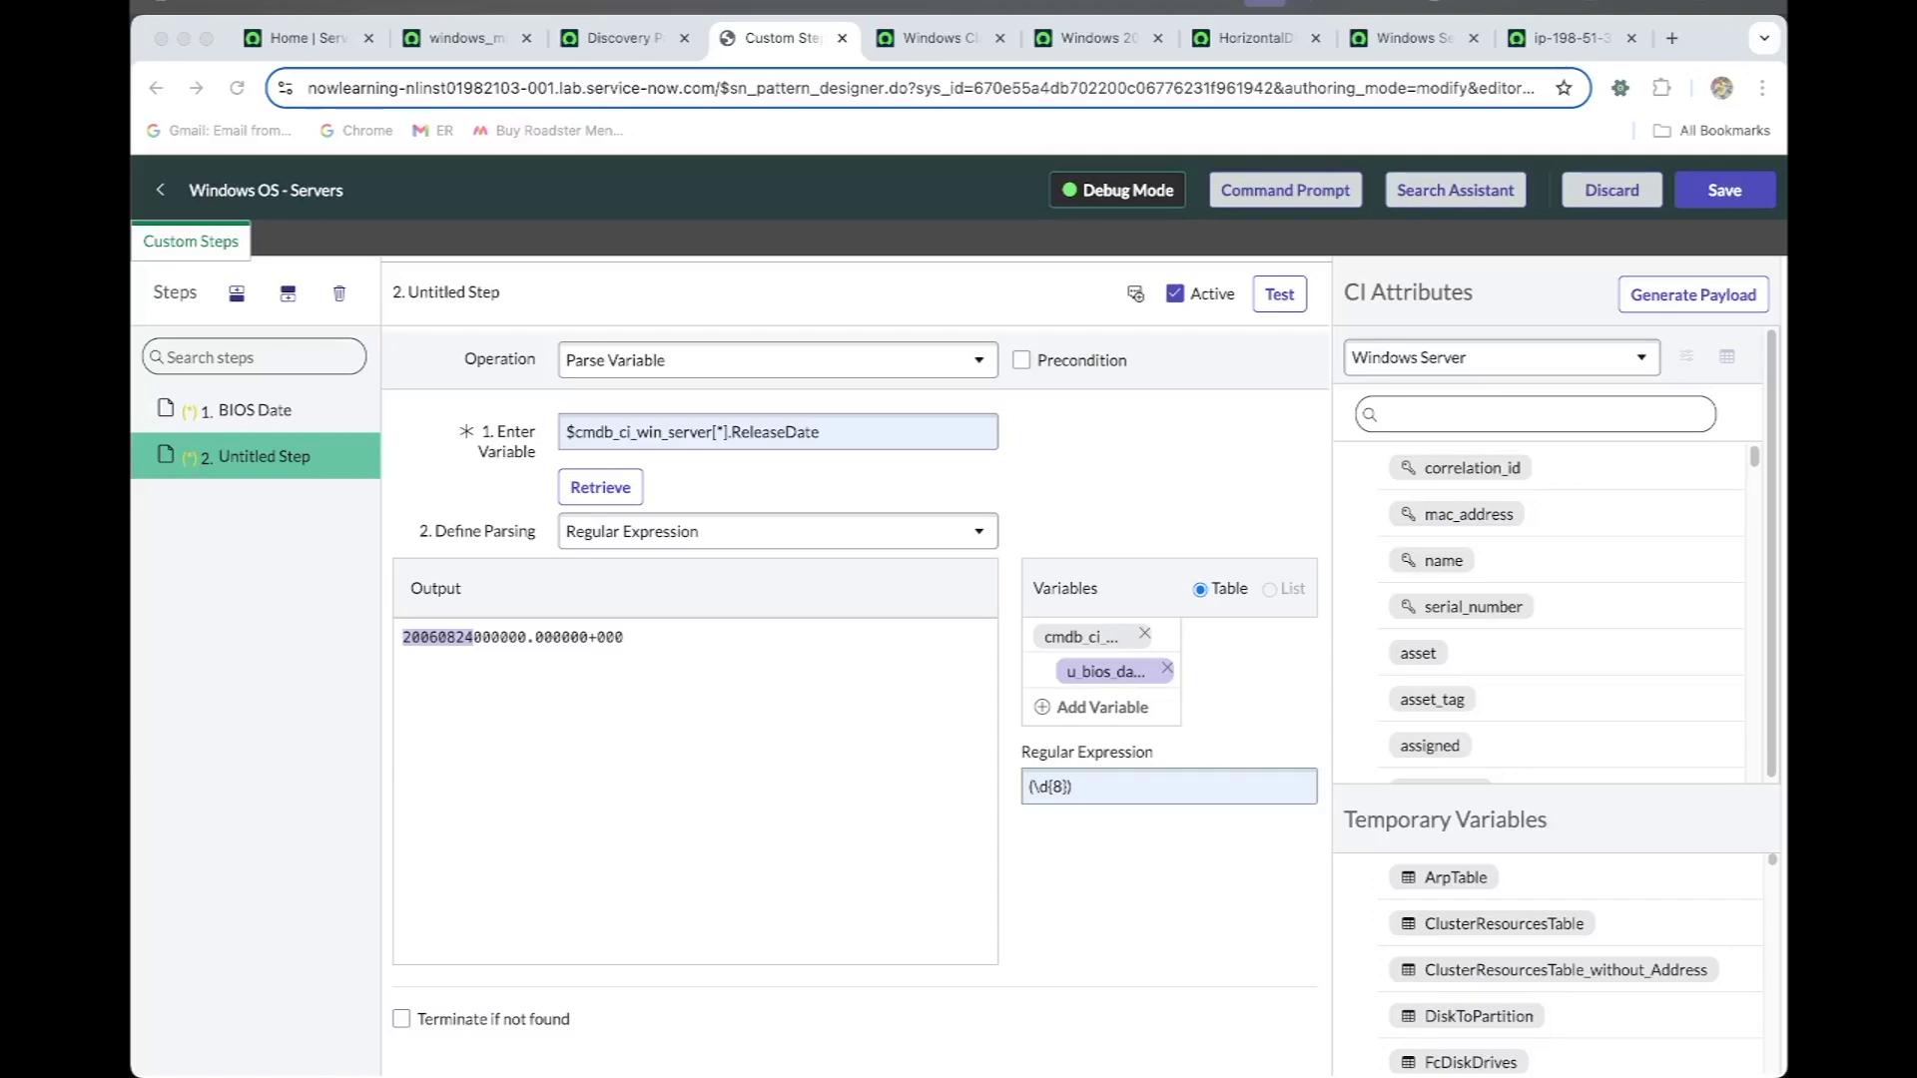
left_click(408, 642)
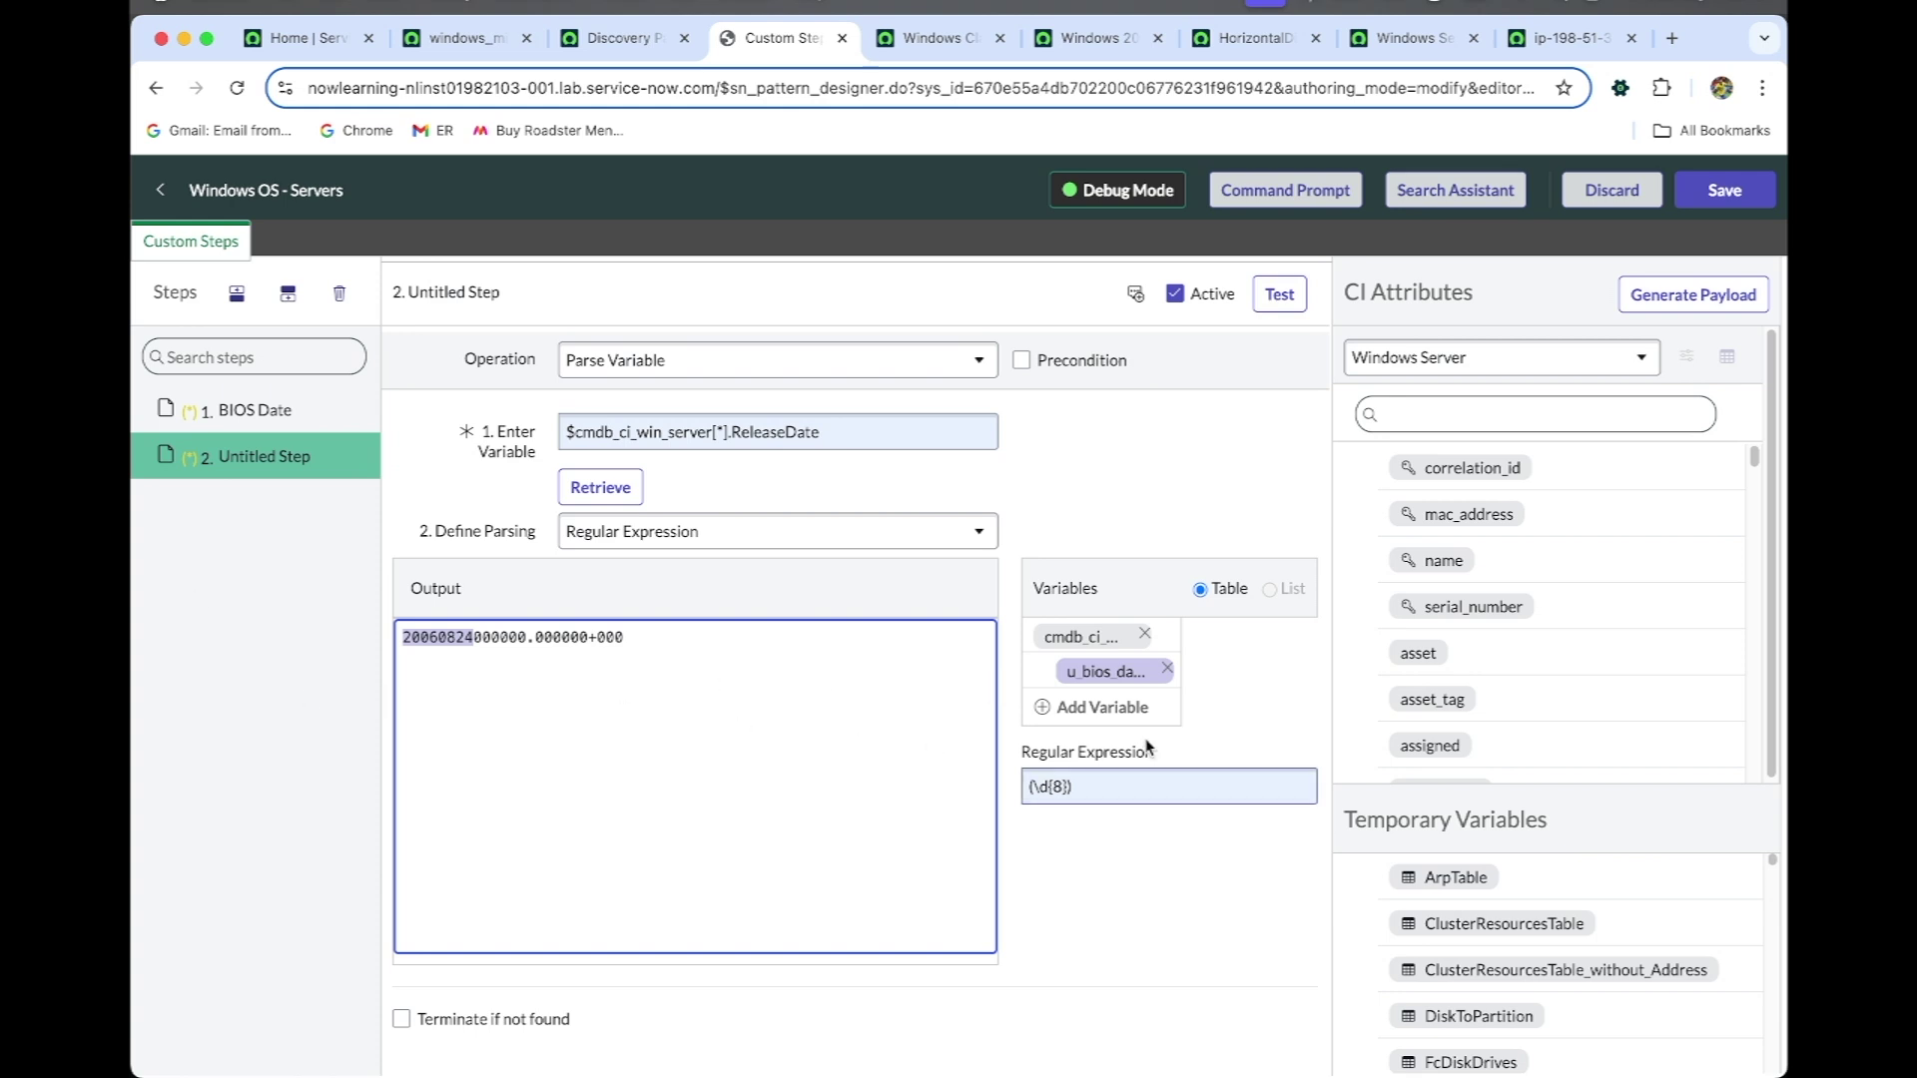
Test the parsing step, check the extracted u_bios_date value, and save the pattern extension
left_click(1268, 305)
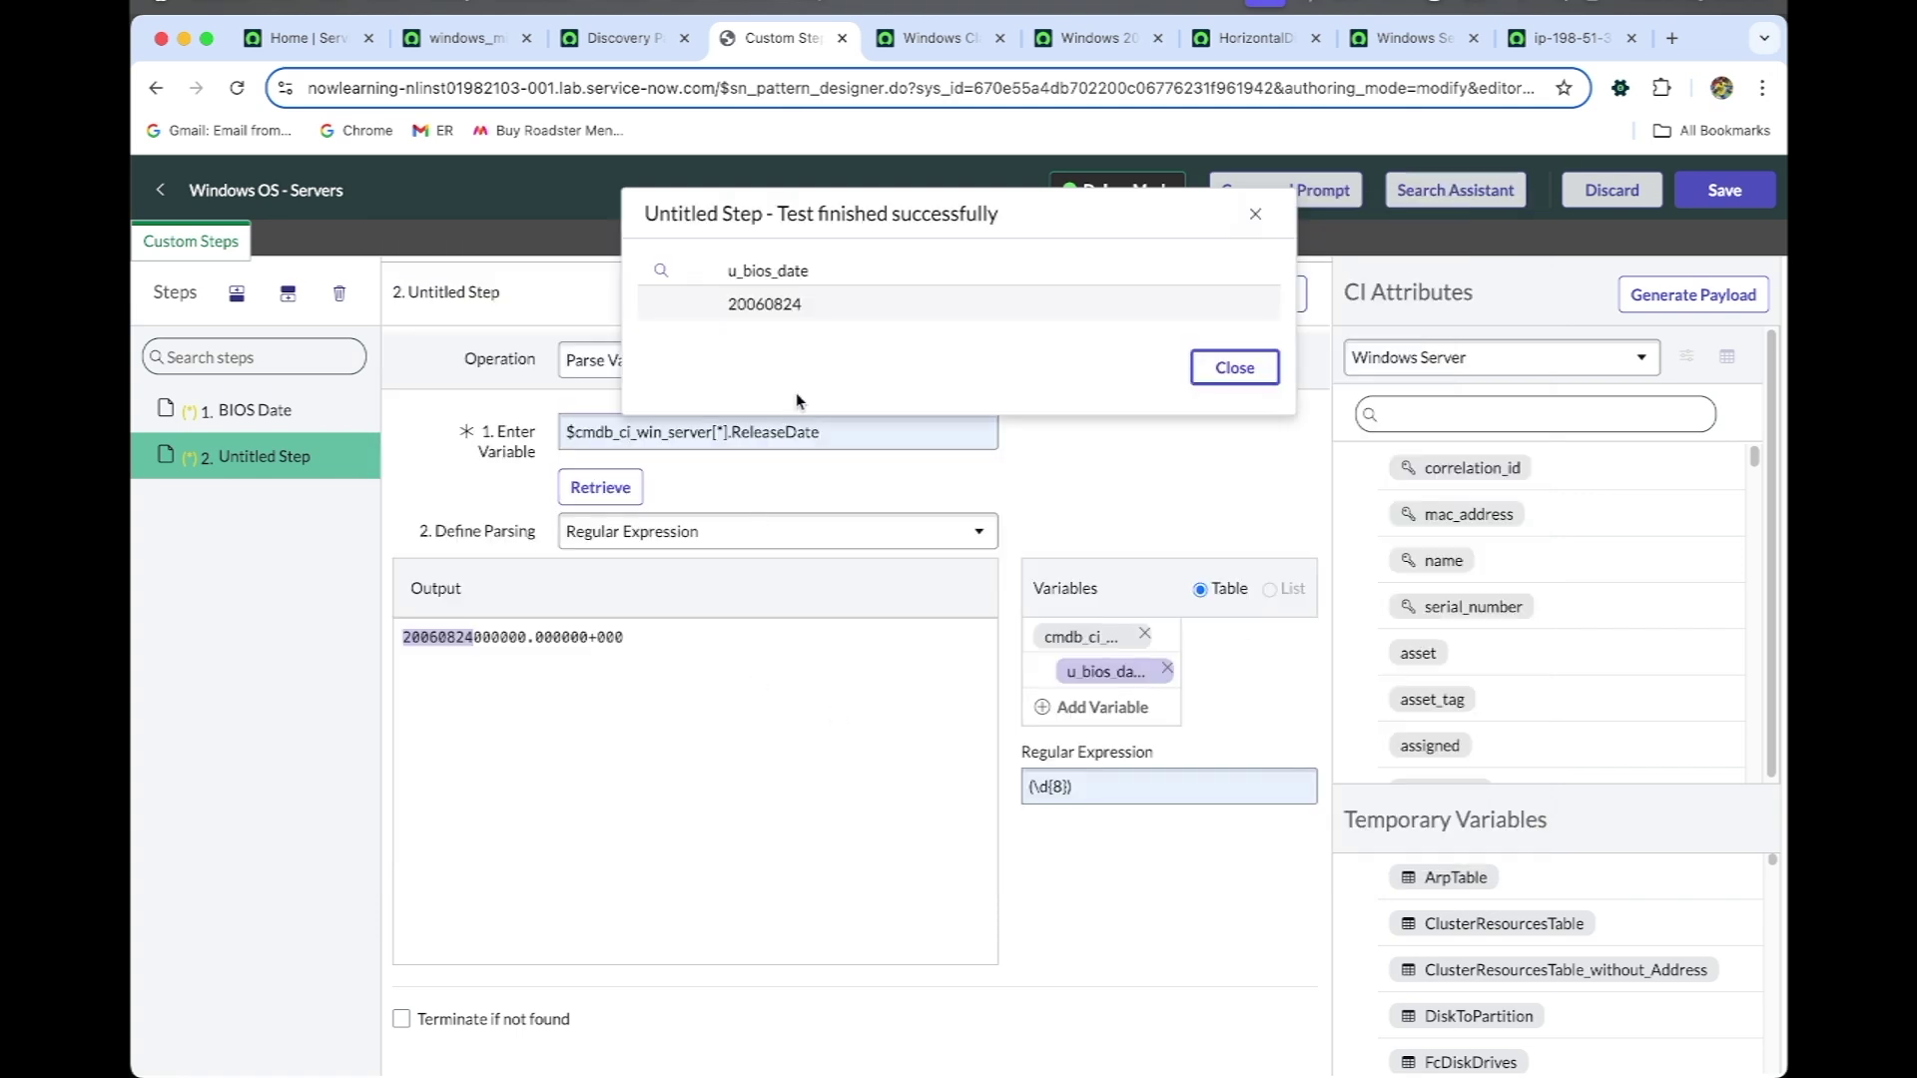
left_click(727, 305)
left_click_drag(725, 305, 816, 312)
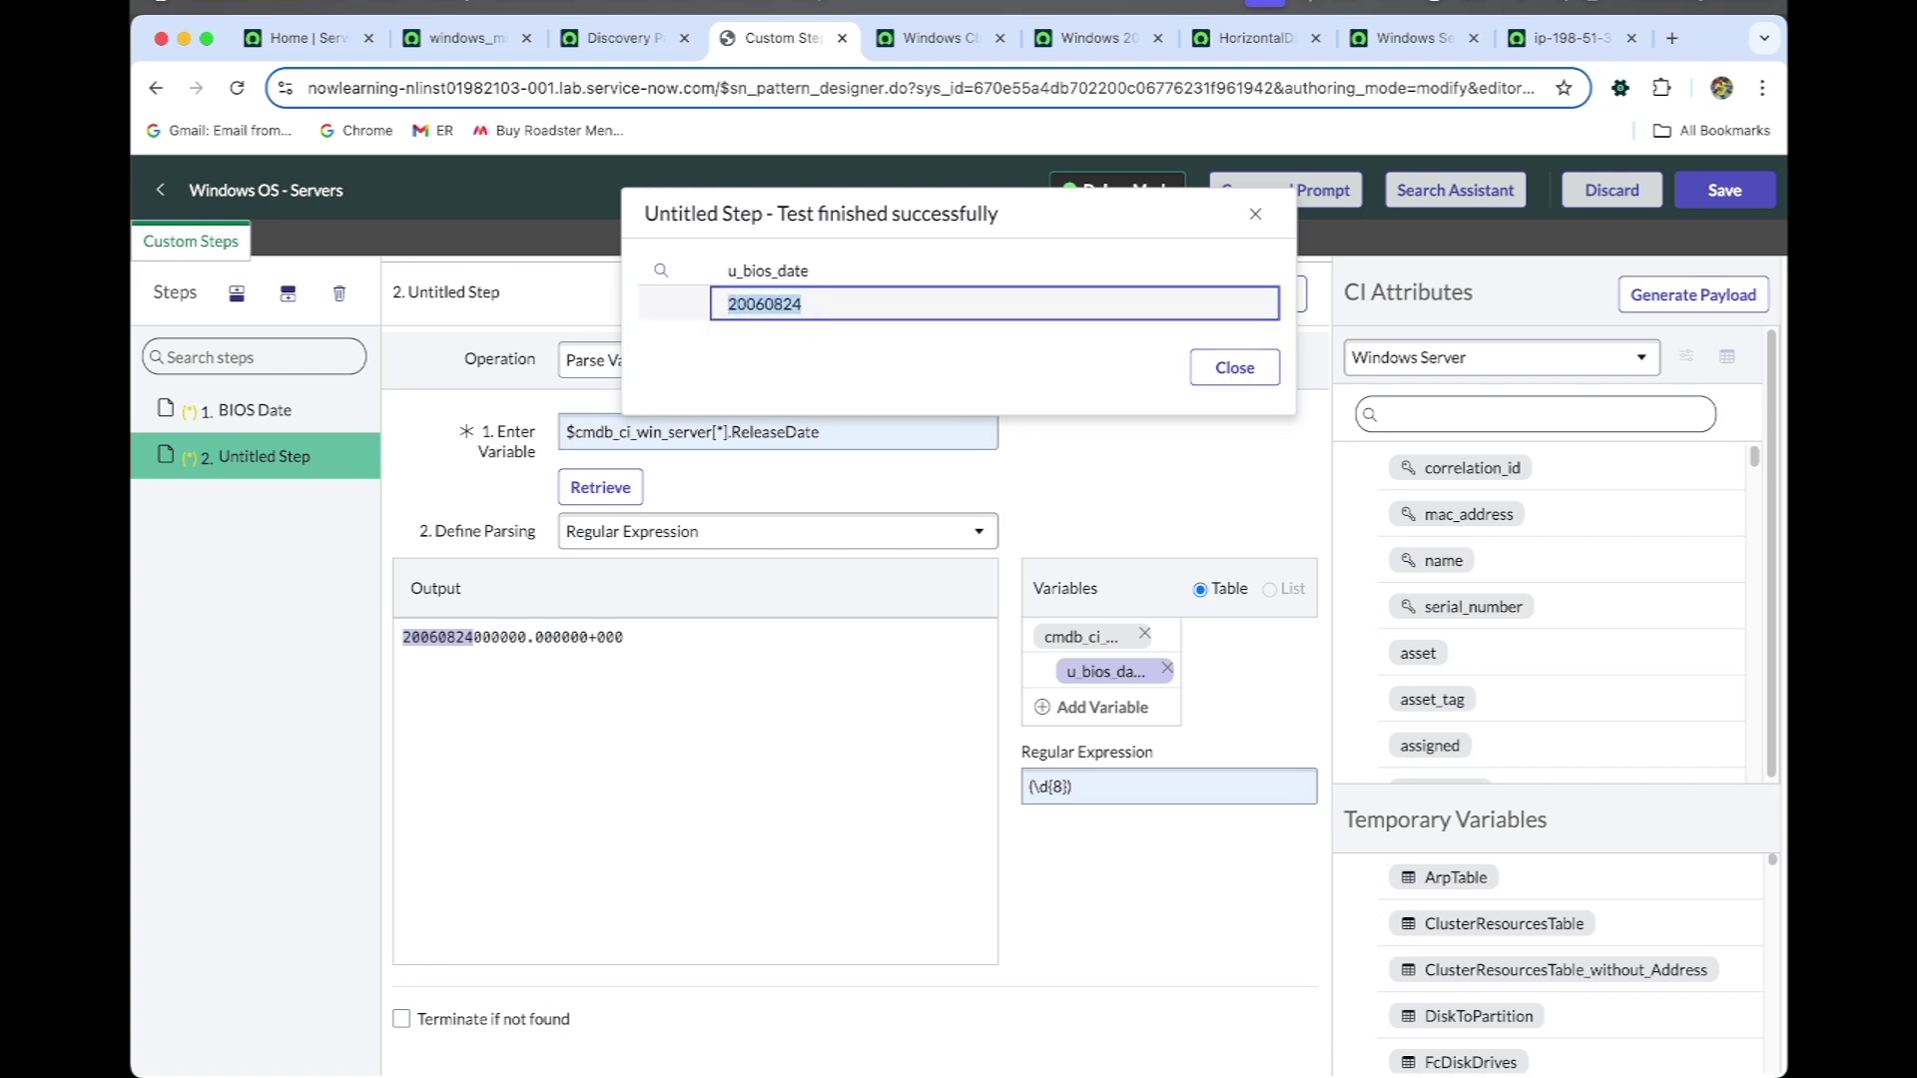
left_click(1247, 385)
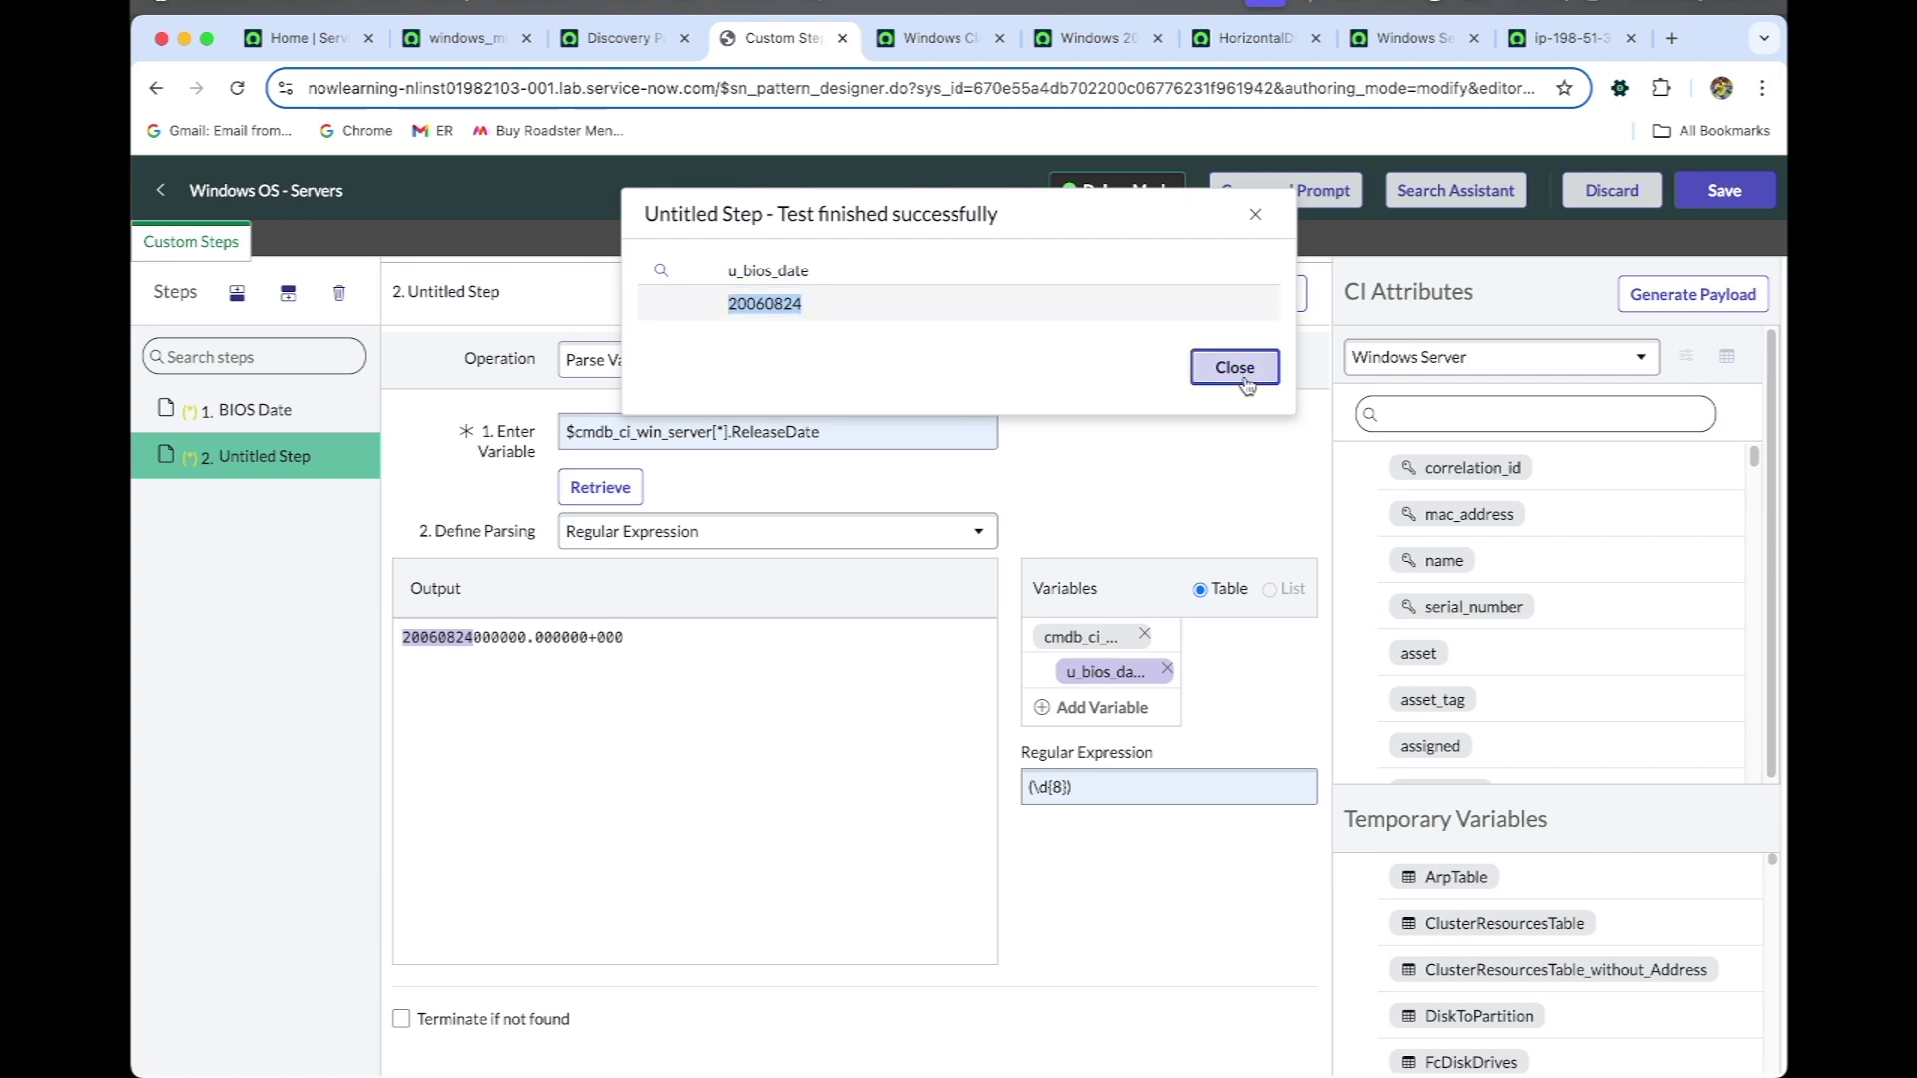
left_click(1722, 193)
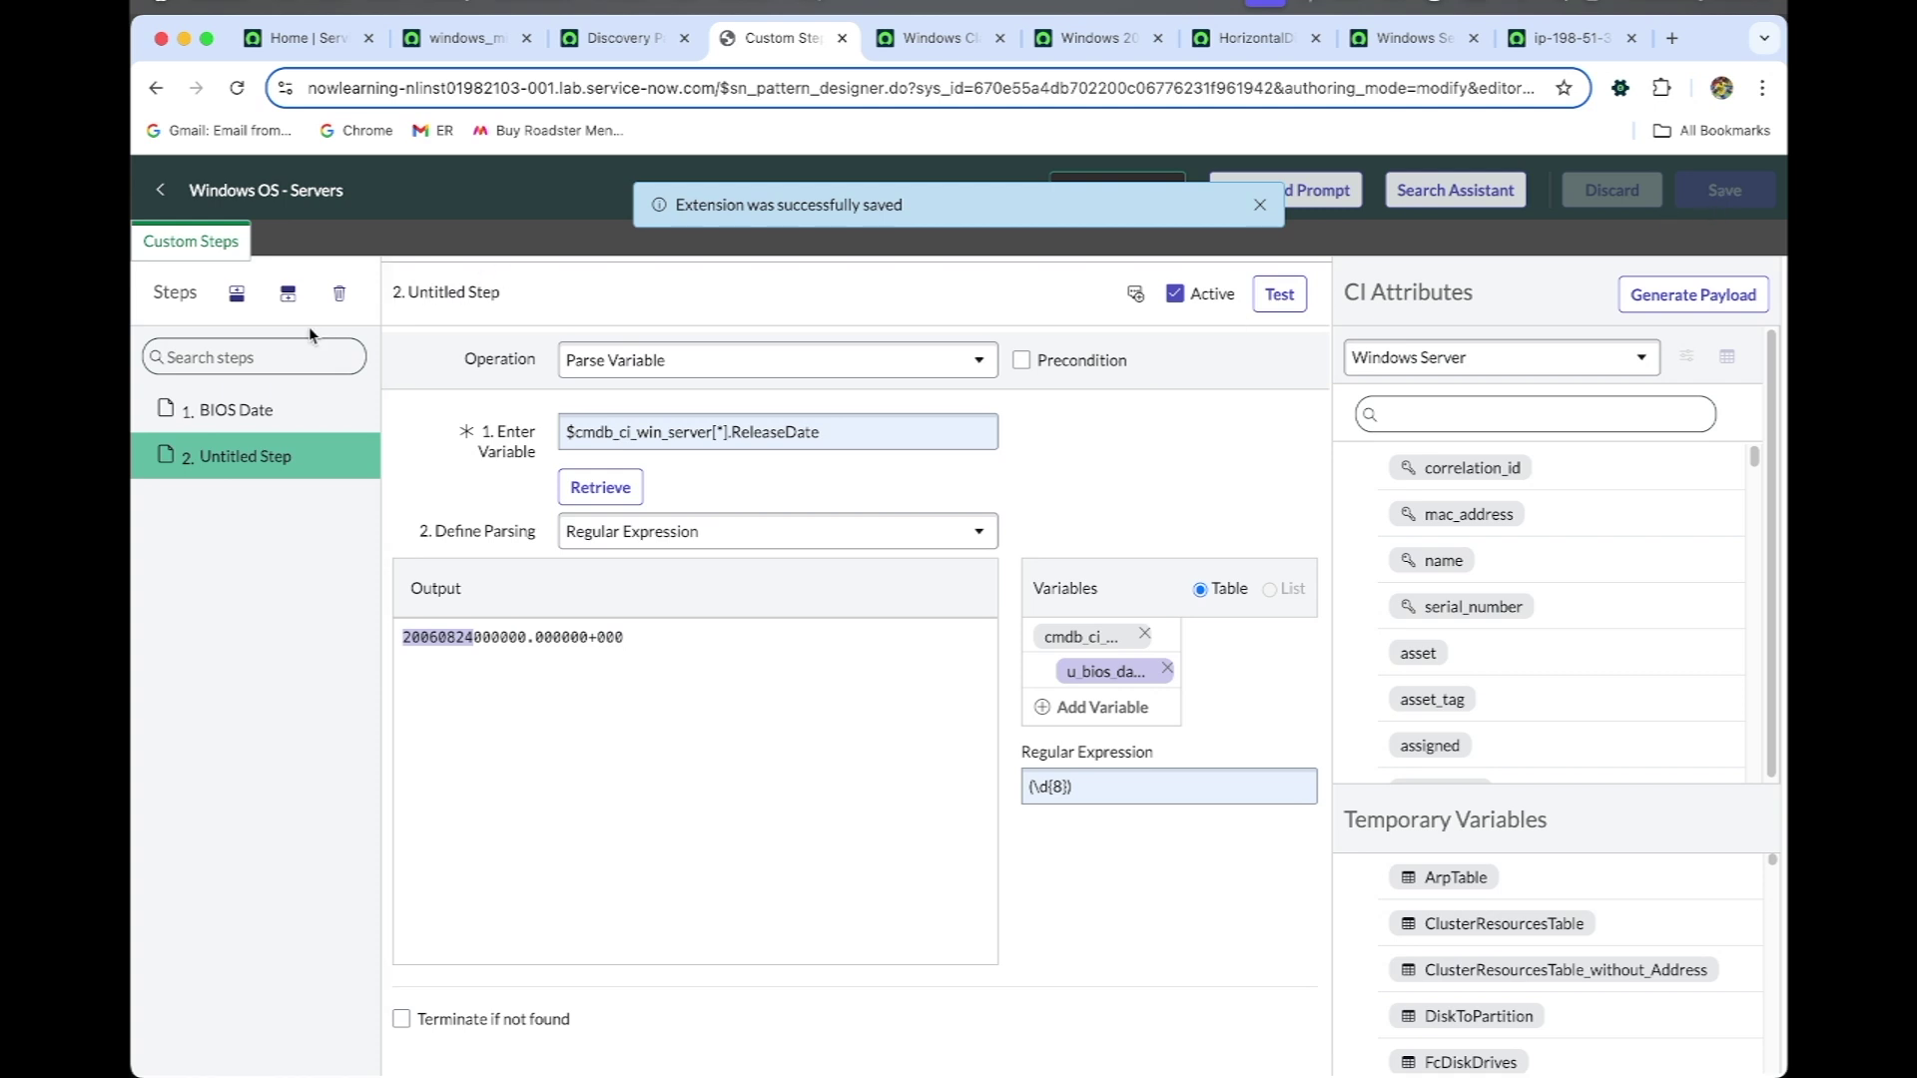
Leave the Windows OS - Servers custom steps and open Discovery's MID Servers list in a separate browser tab
left_click(161, 190)
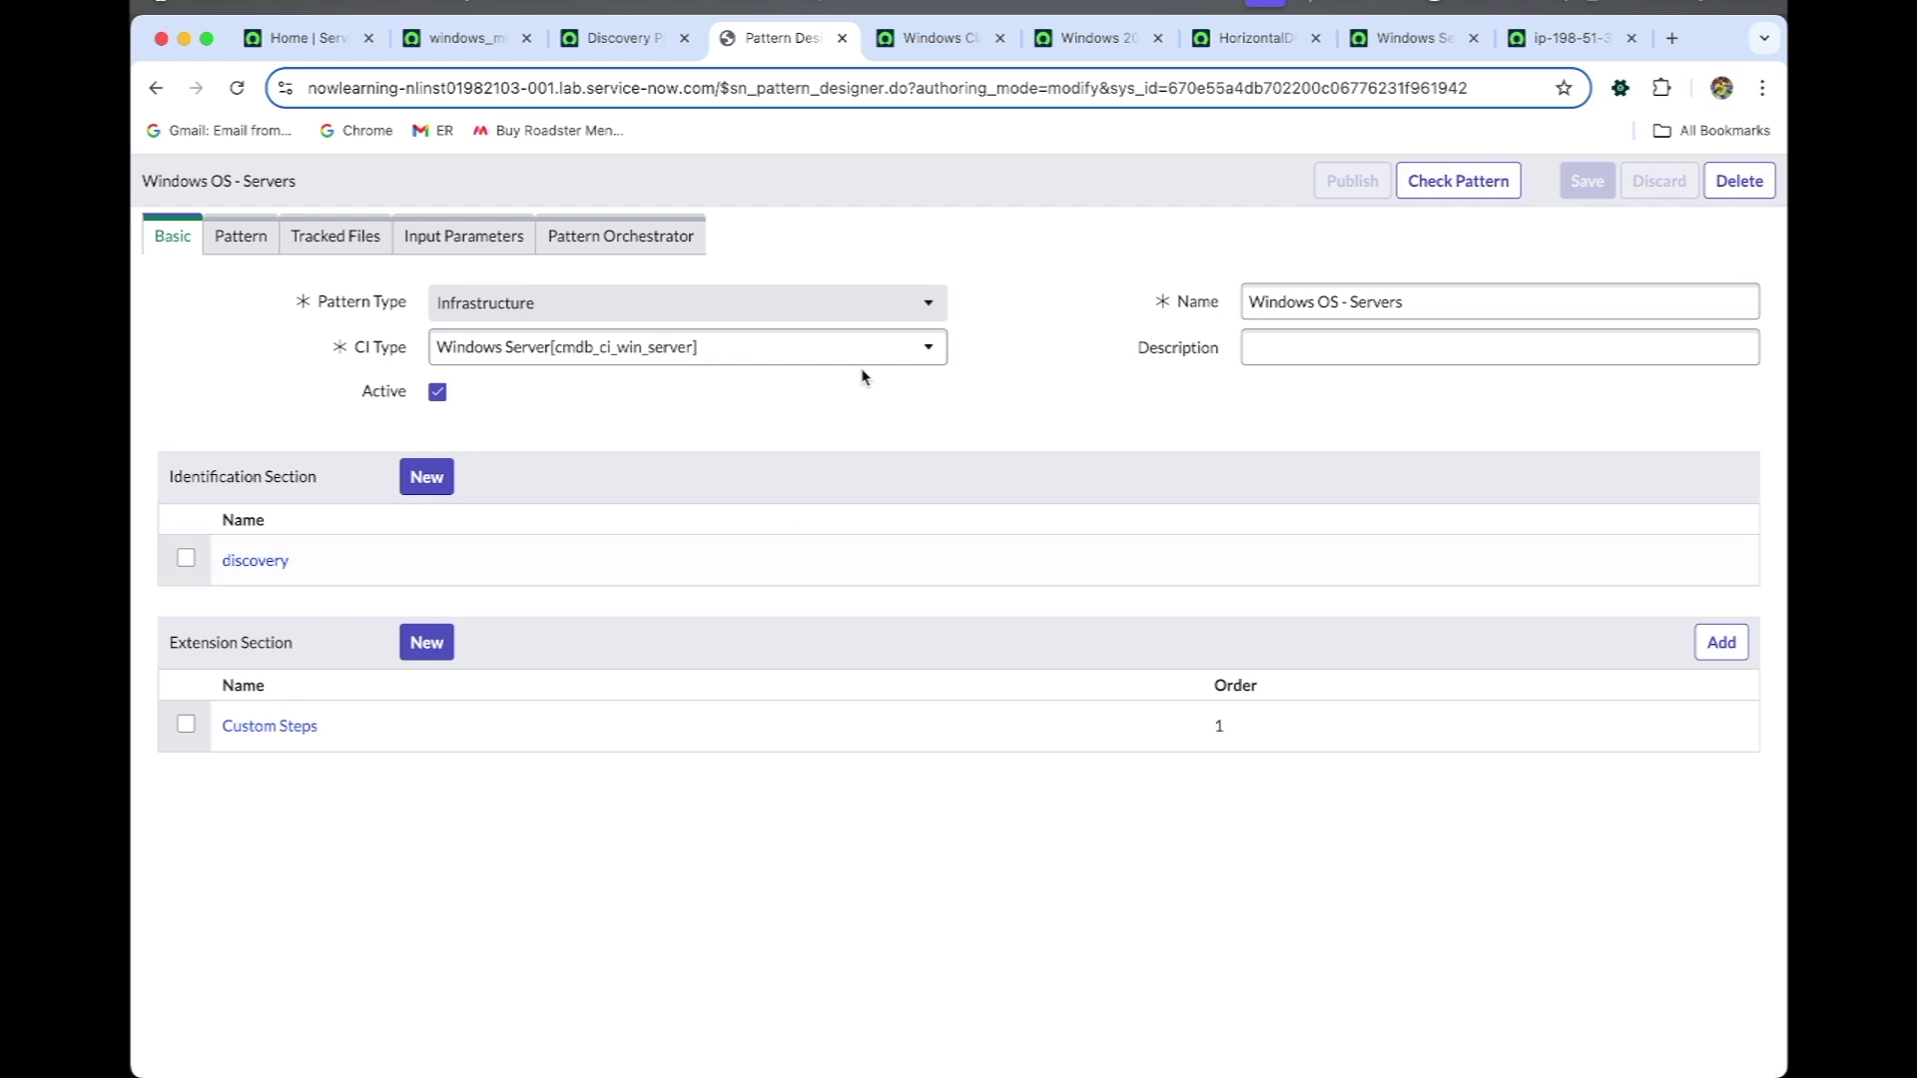
left_click(617, 38)
left_click(461, 85)
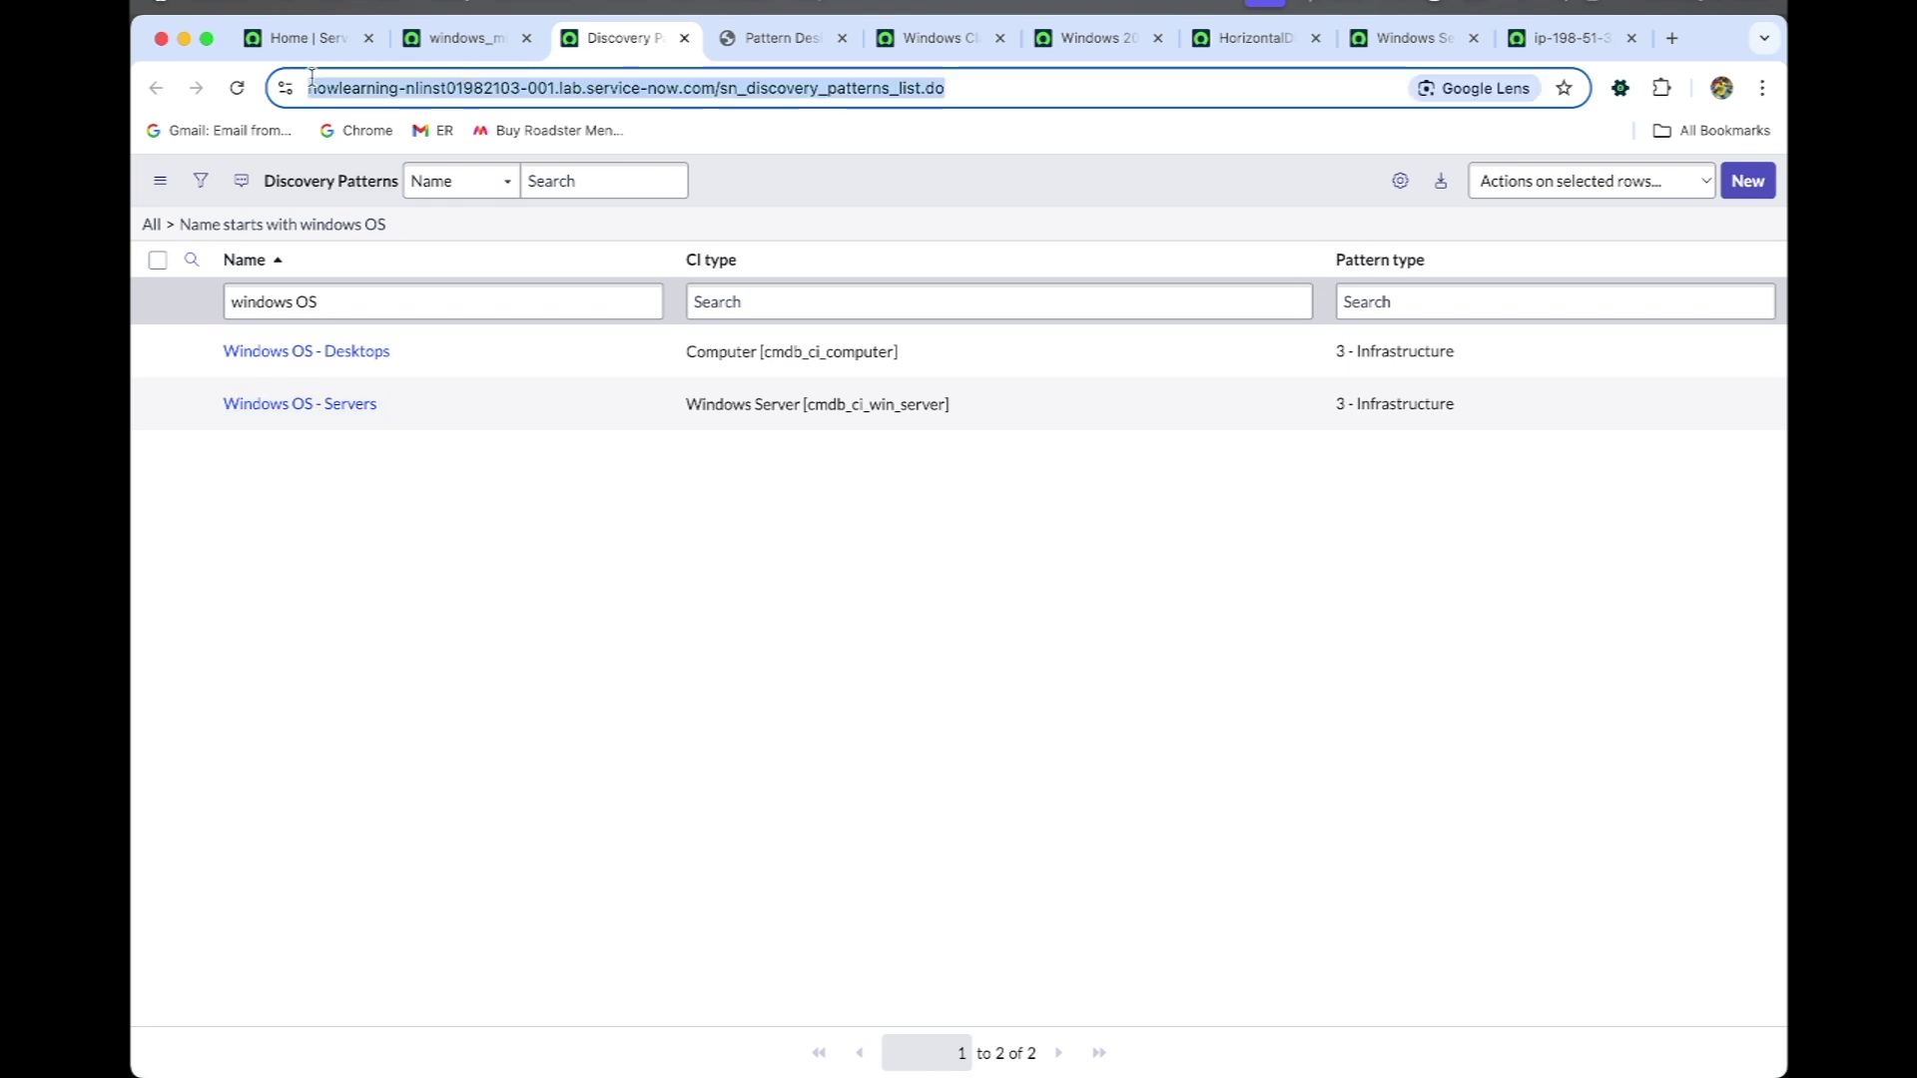
left_click(305, 38)
left_click(373, 184)
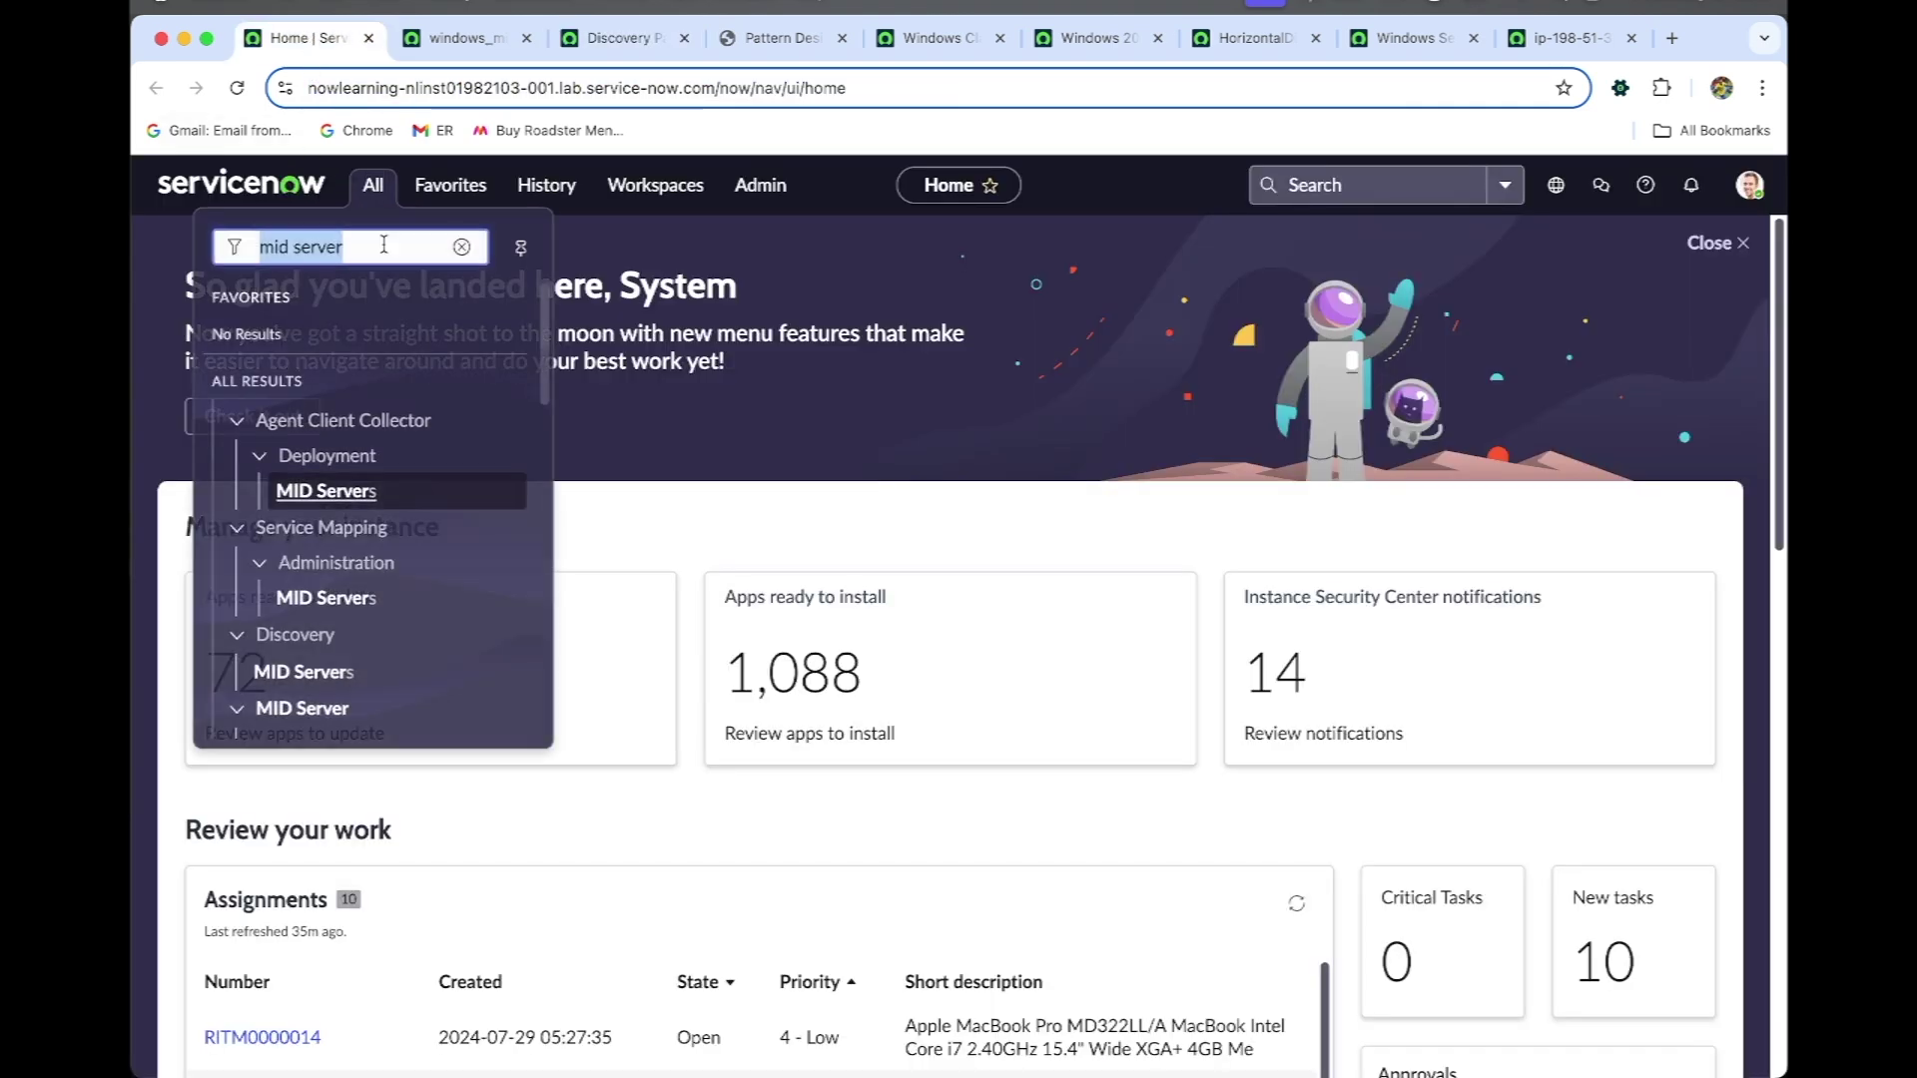
left_click(309, 670, "super")
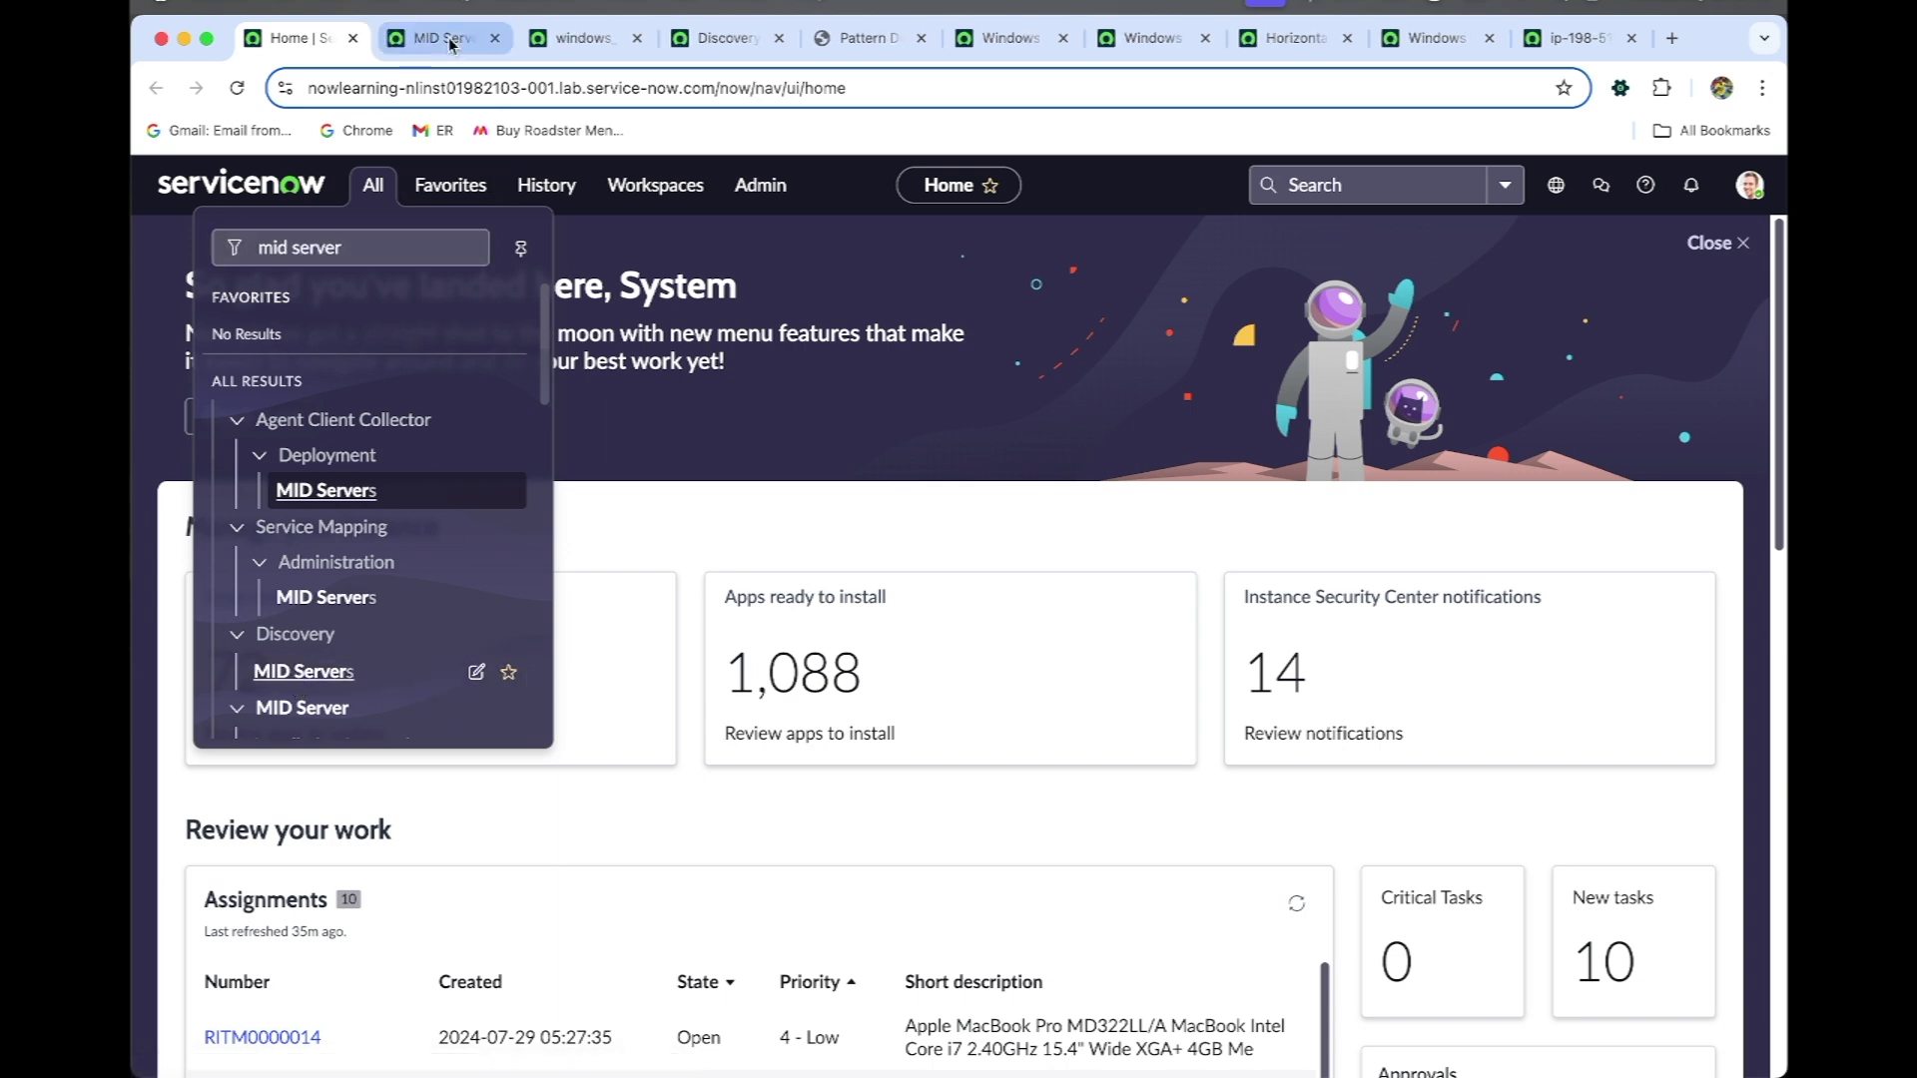
left_click(437, 38)
Select the windows_mid MID Server in the list and run a pattern sync to it
left_click(242, 365)
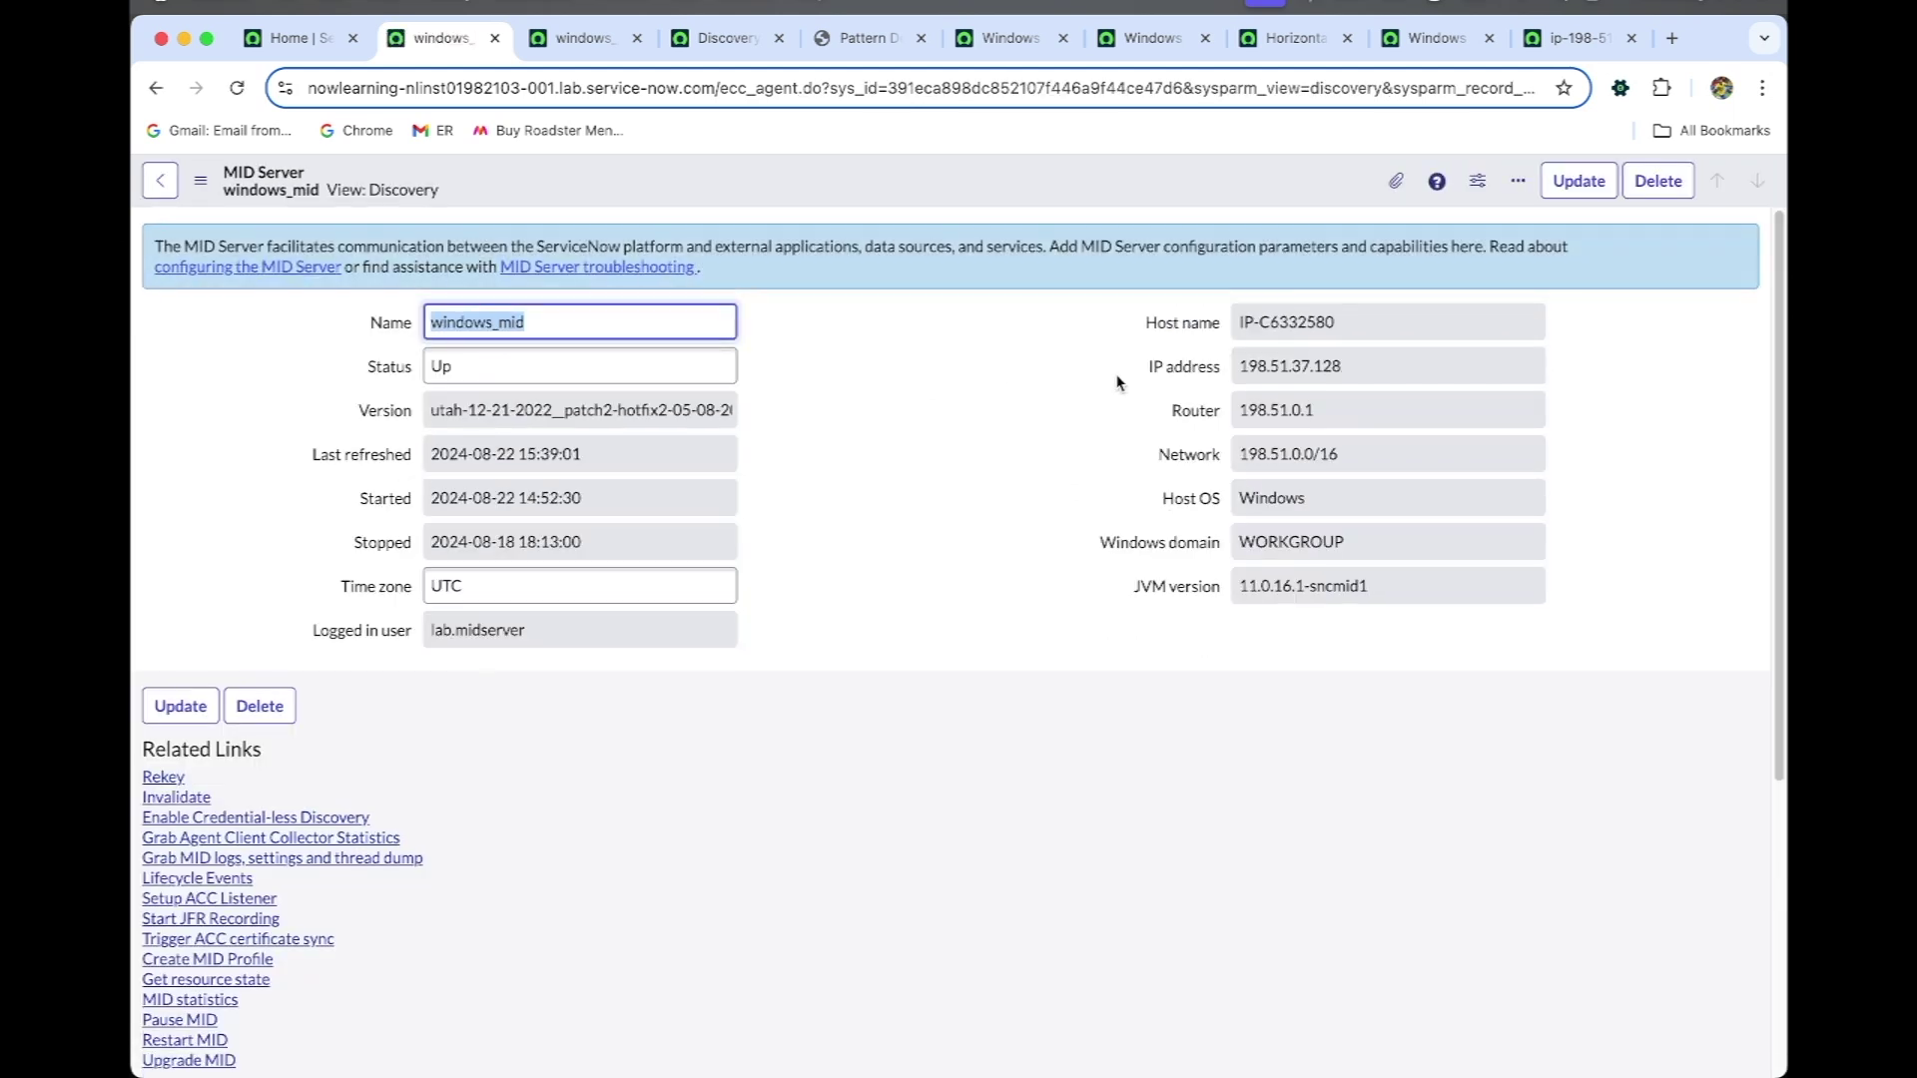
left_click(155, 90)
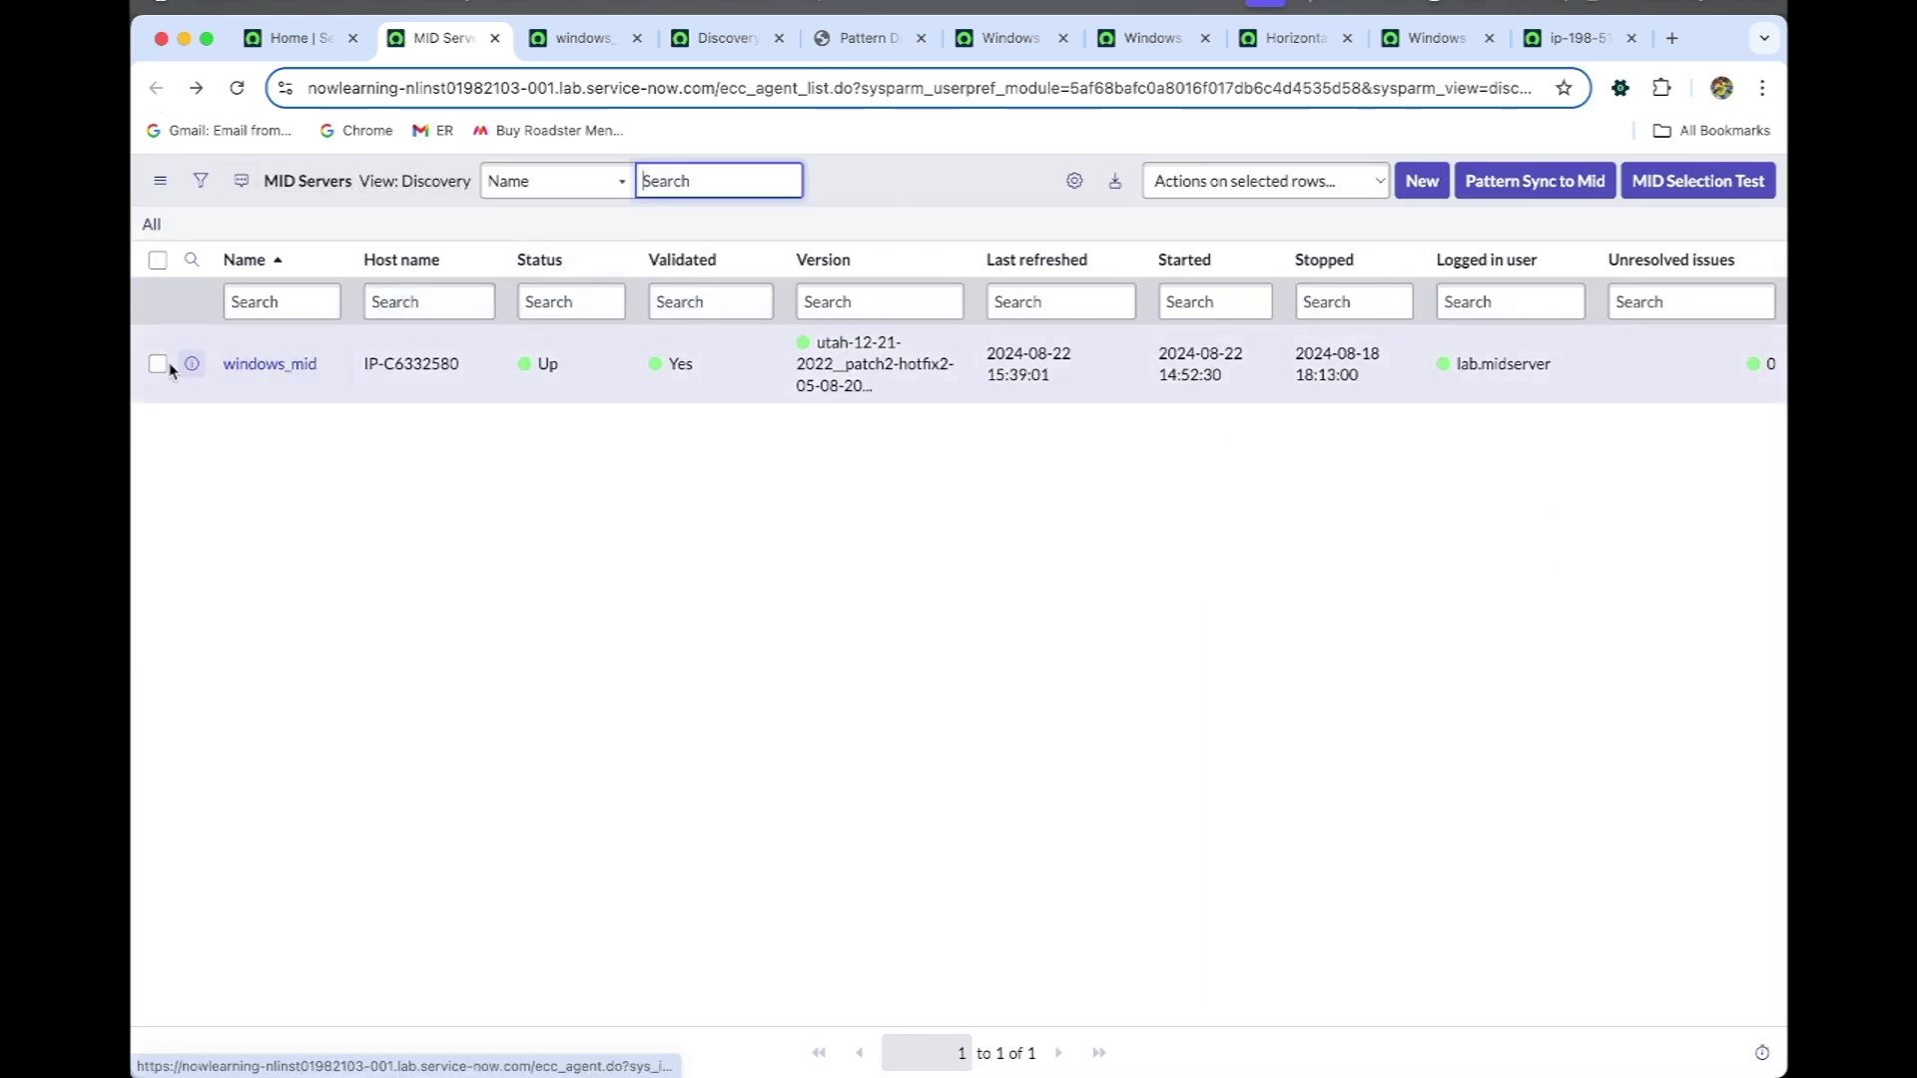
left_click(158, 364)
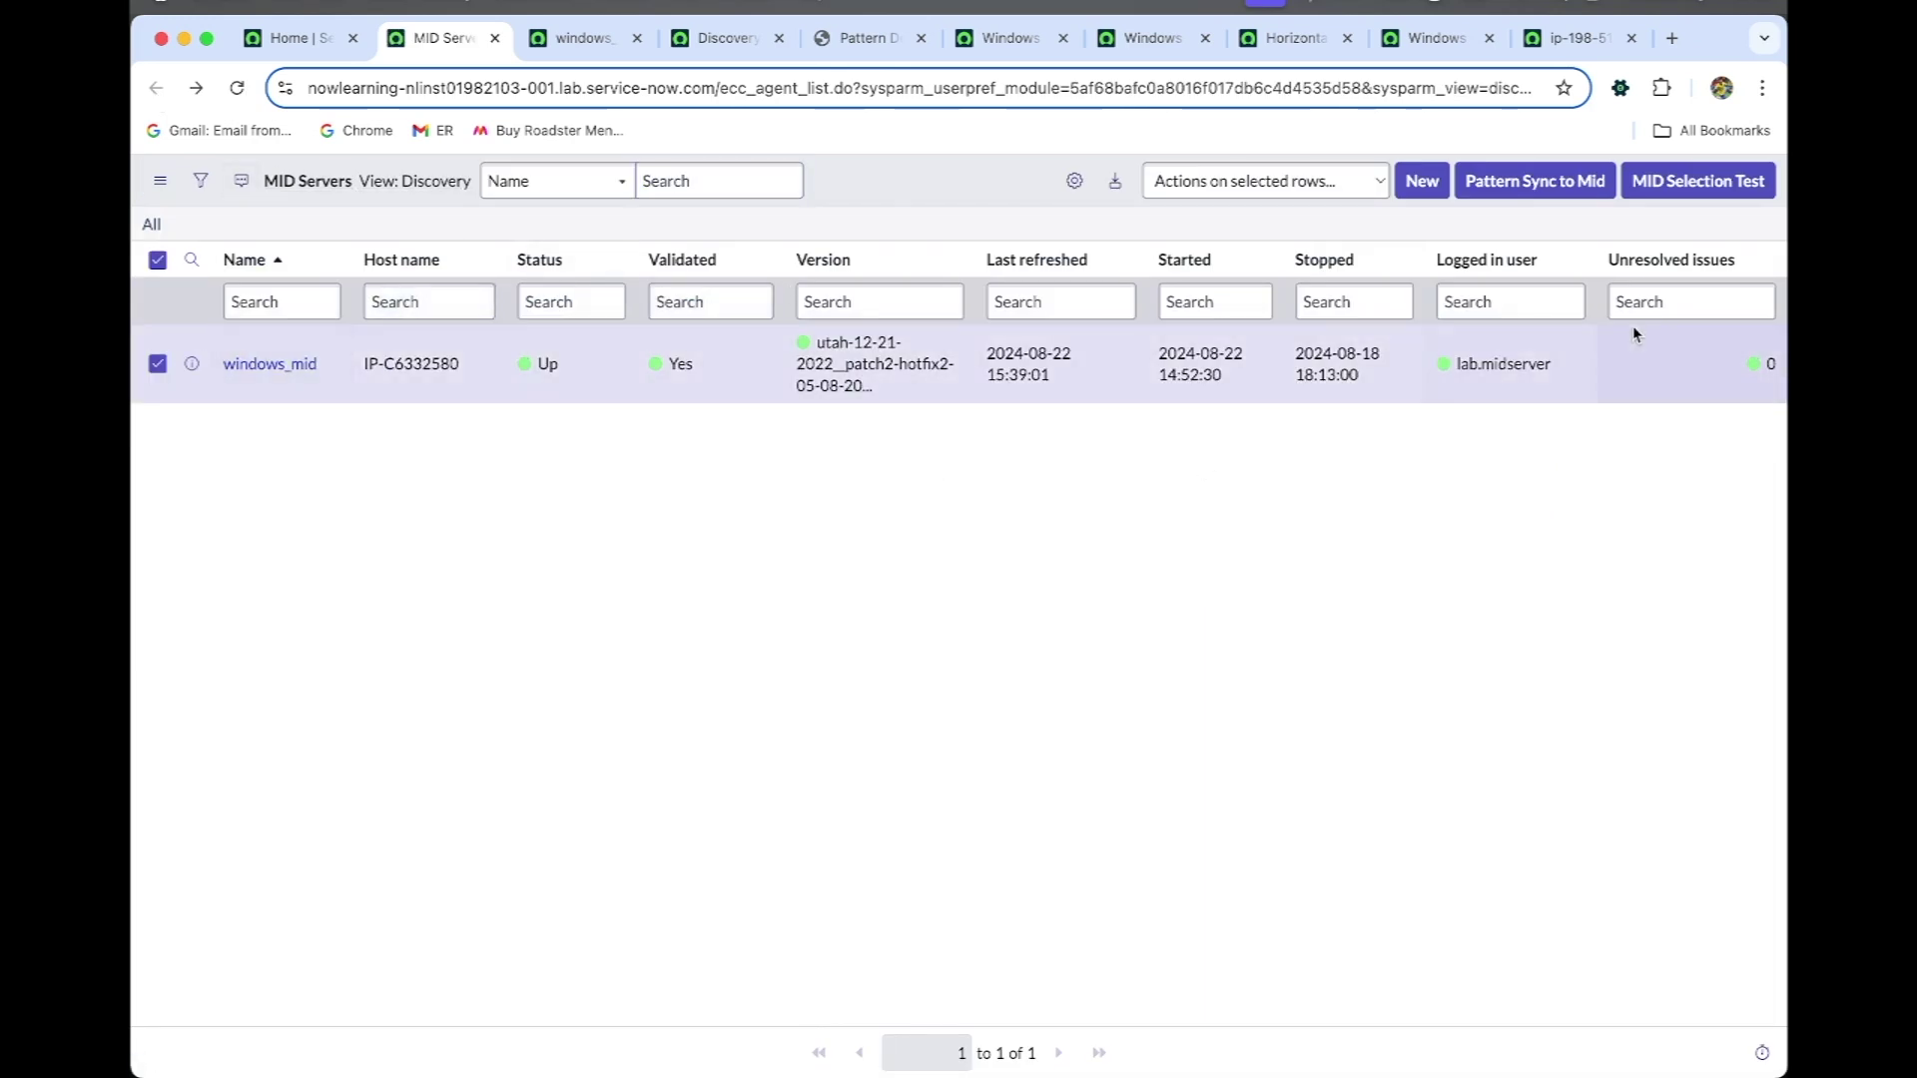
left_click(1537, 183)
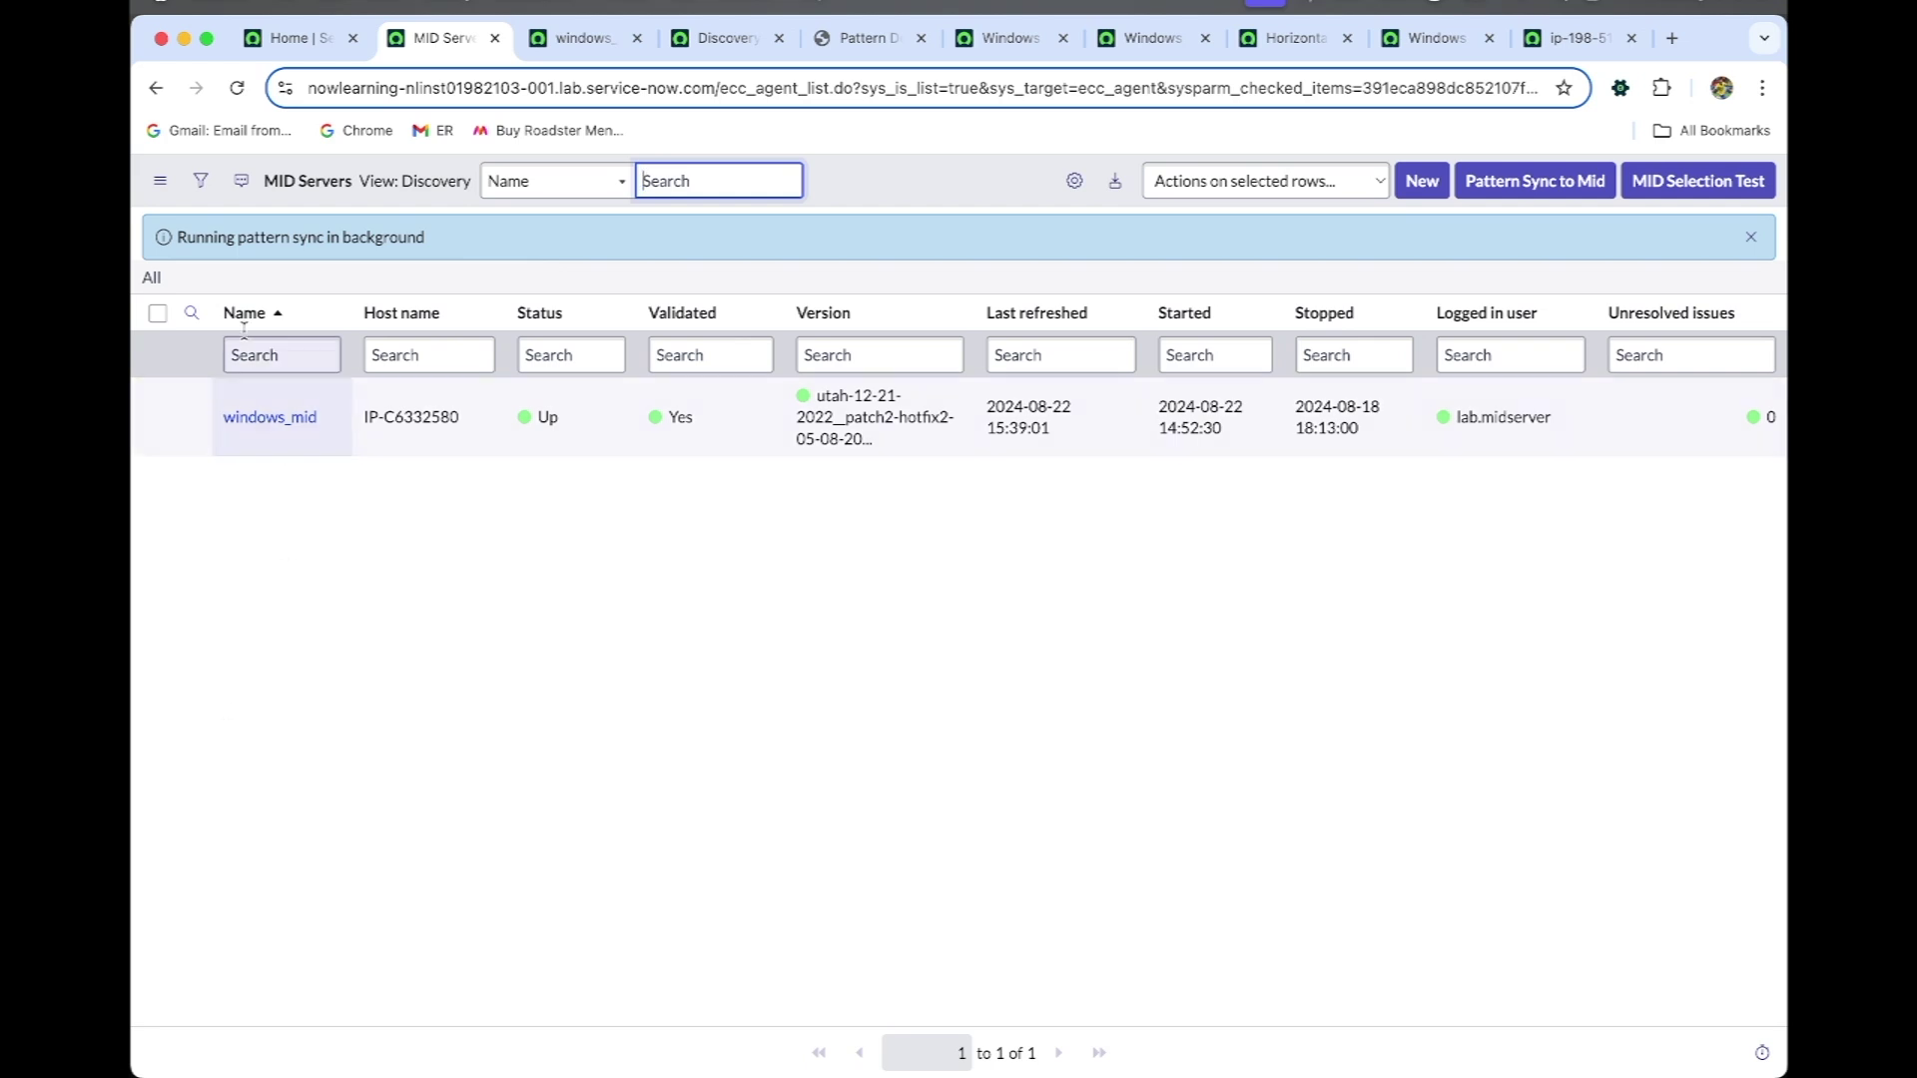
Search the navigator for "discovery schedu" and open Discovery's Discovery Schedules list in a separate browser tab
key("ctrl+shift+Tab")
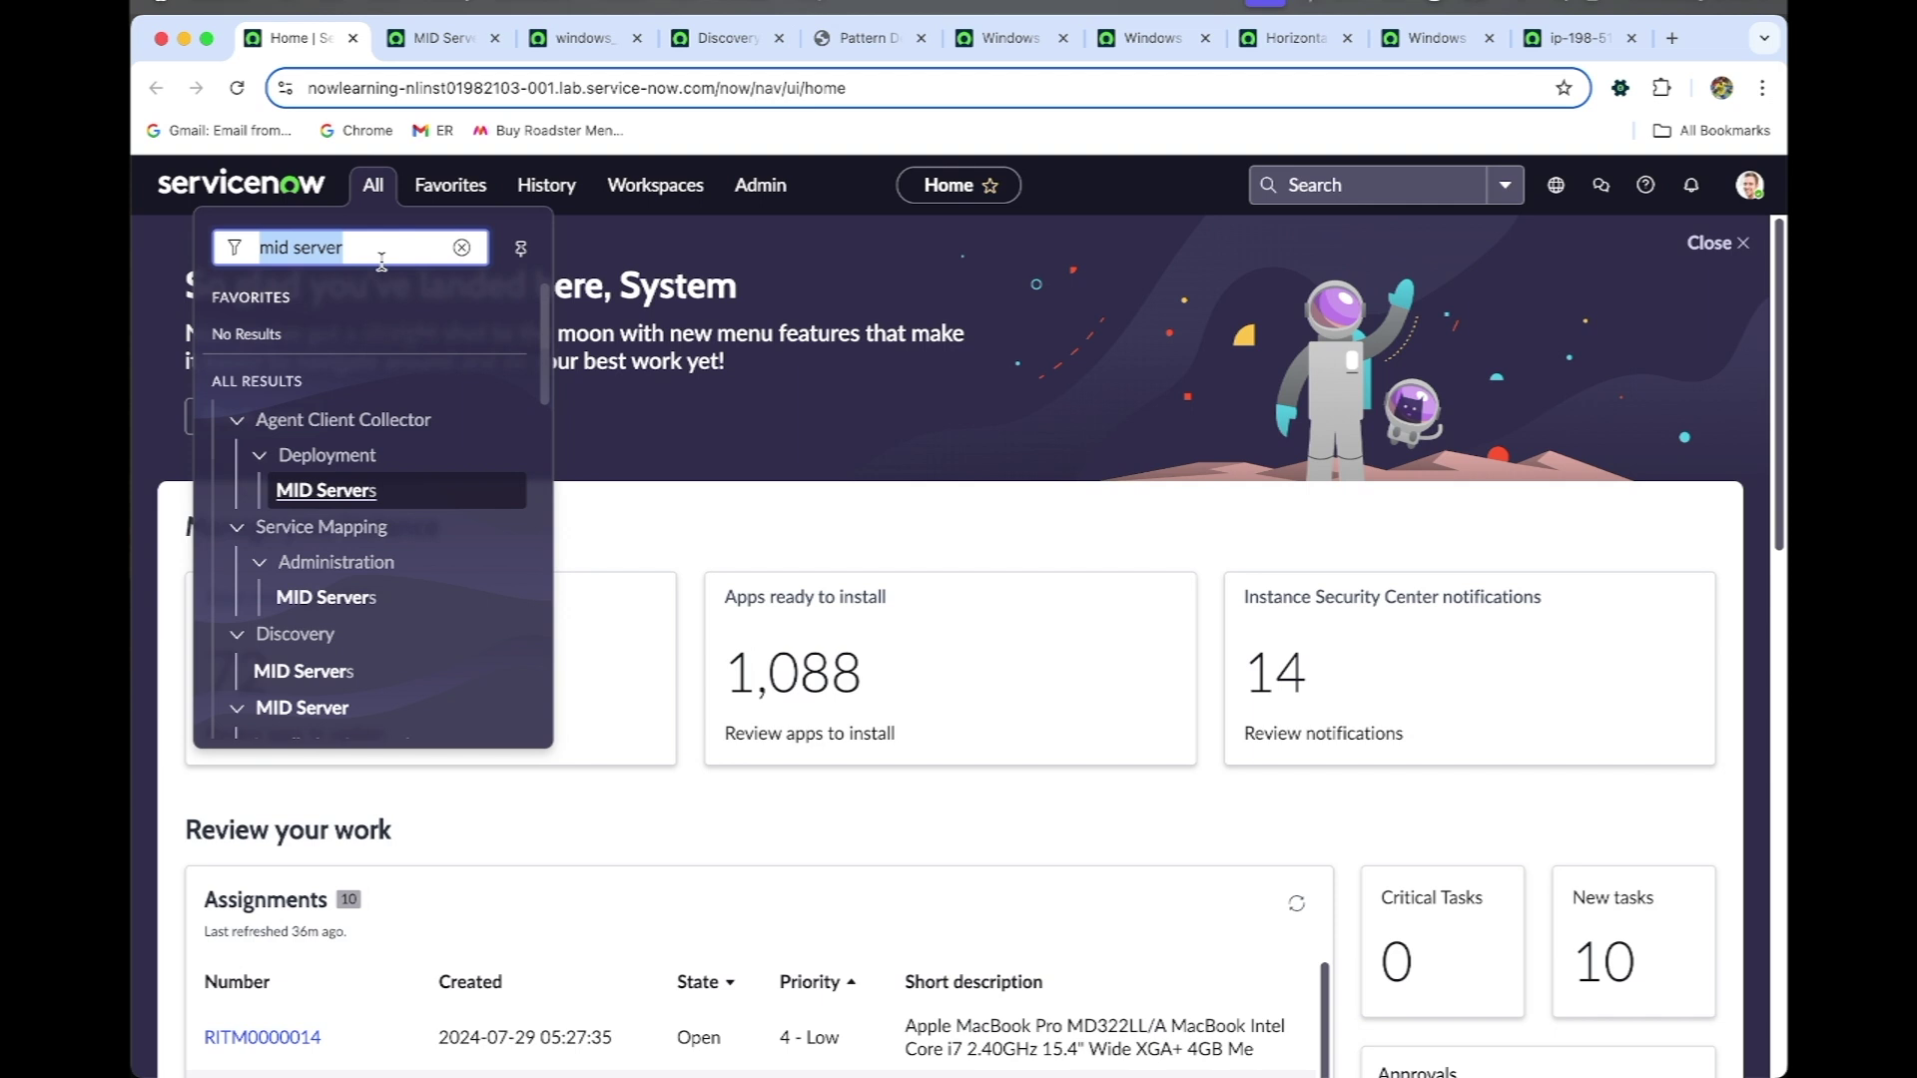
type("discove")
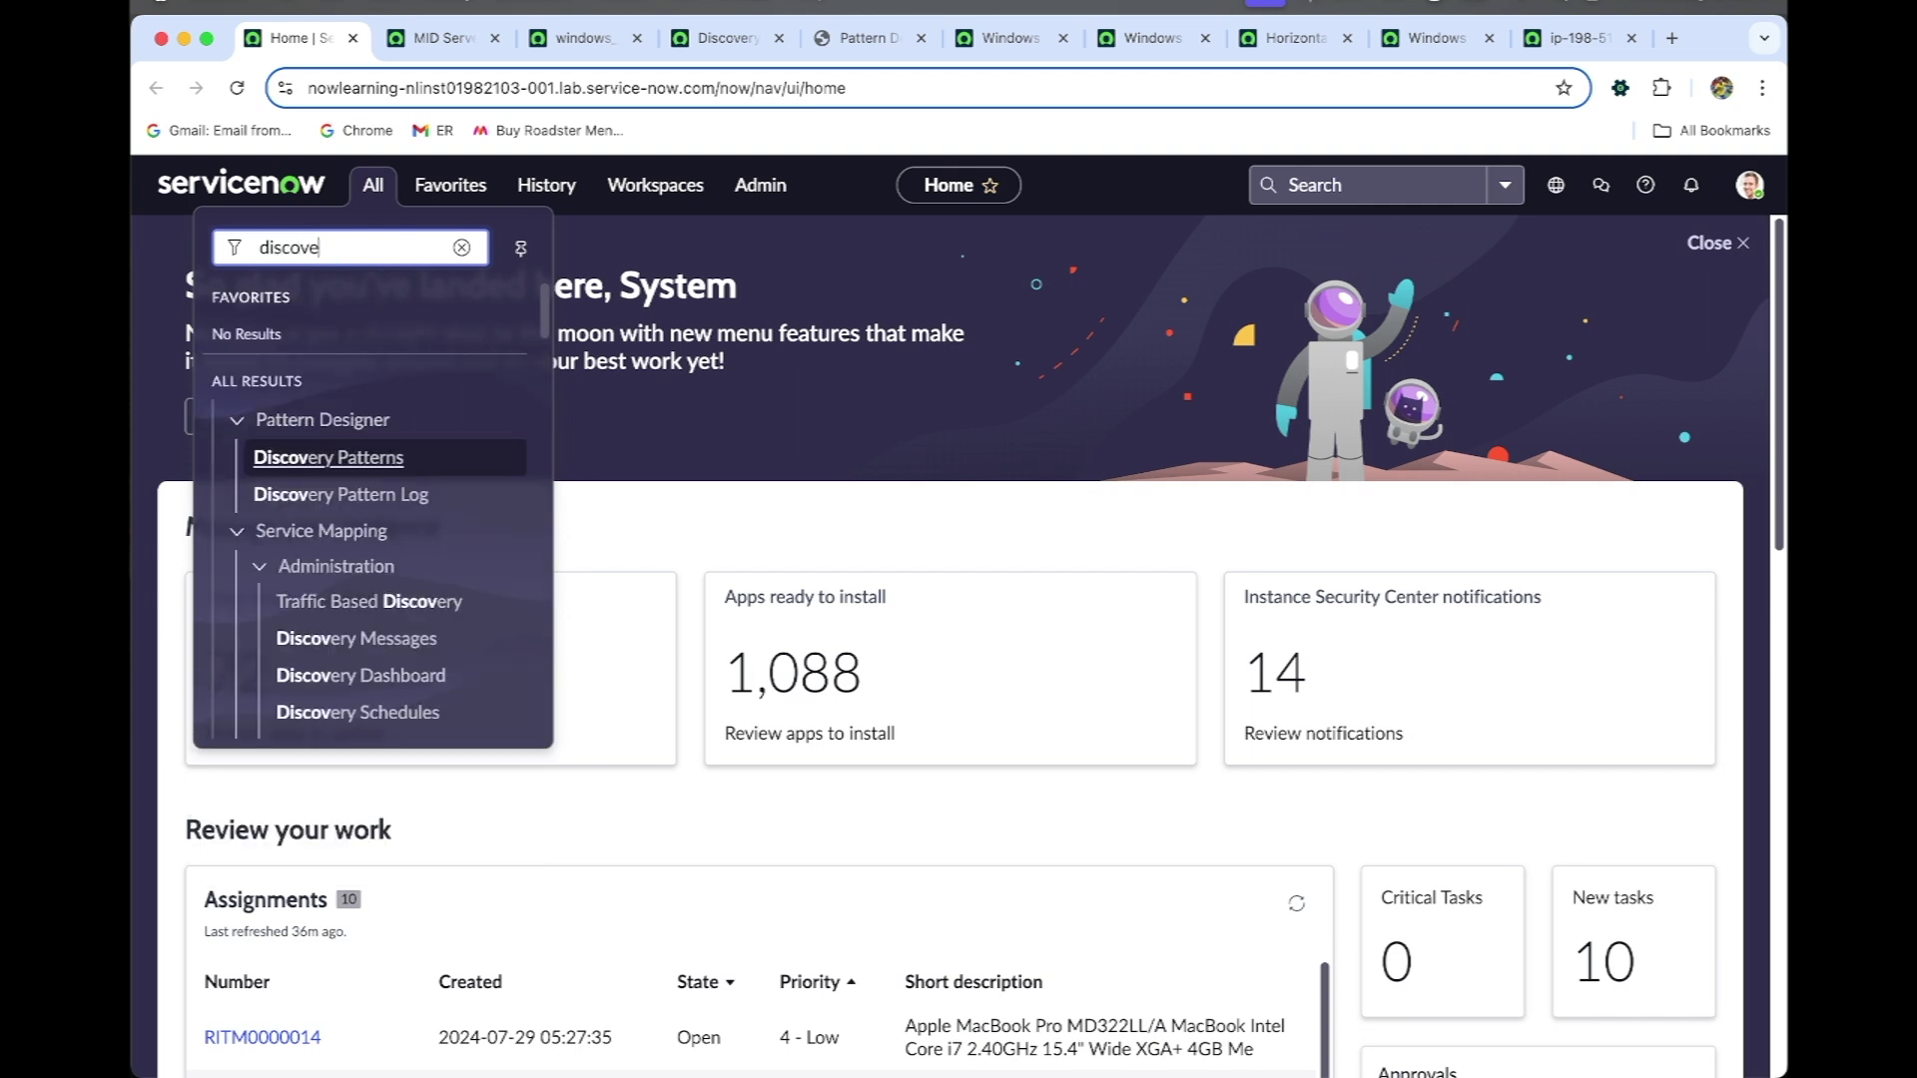
type("ry s")
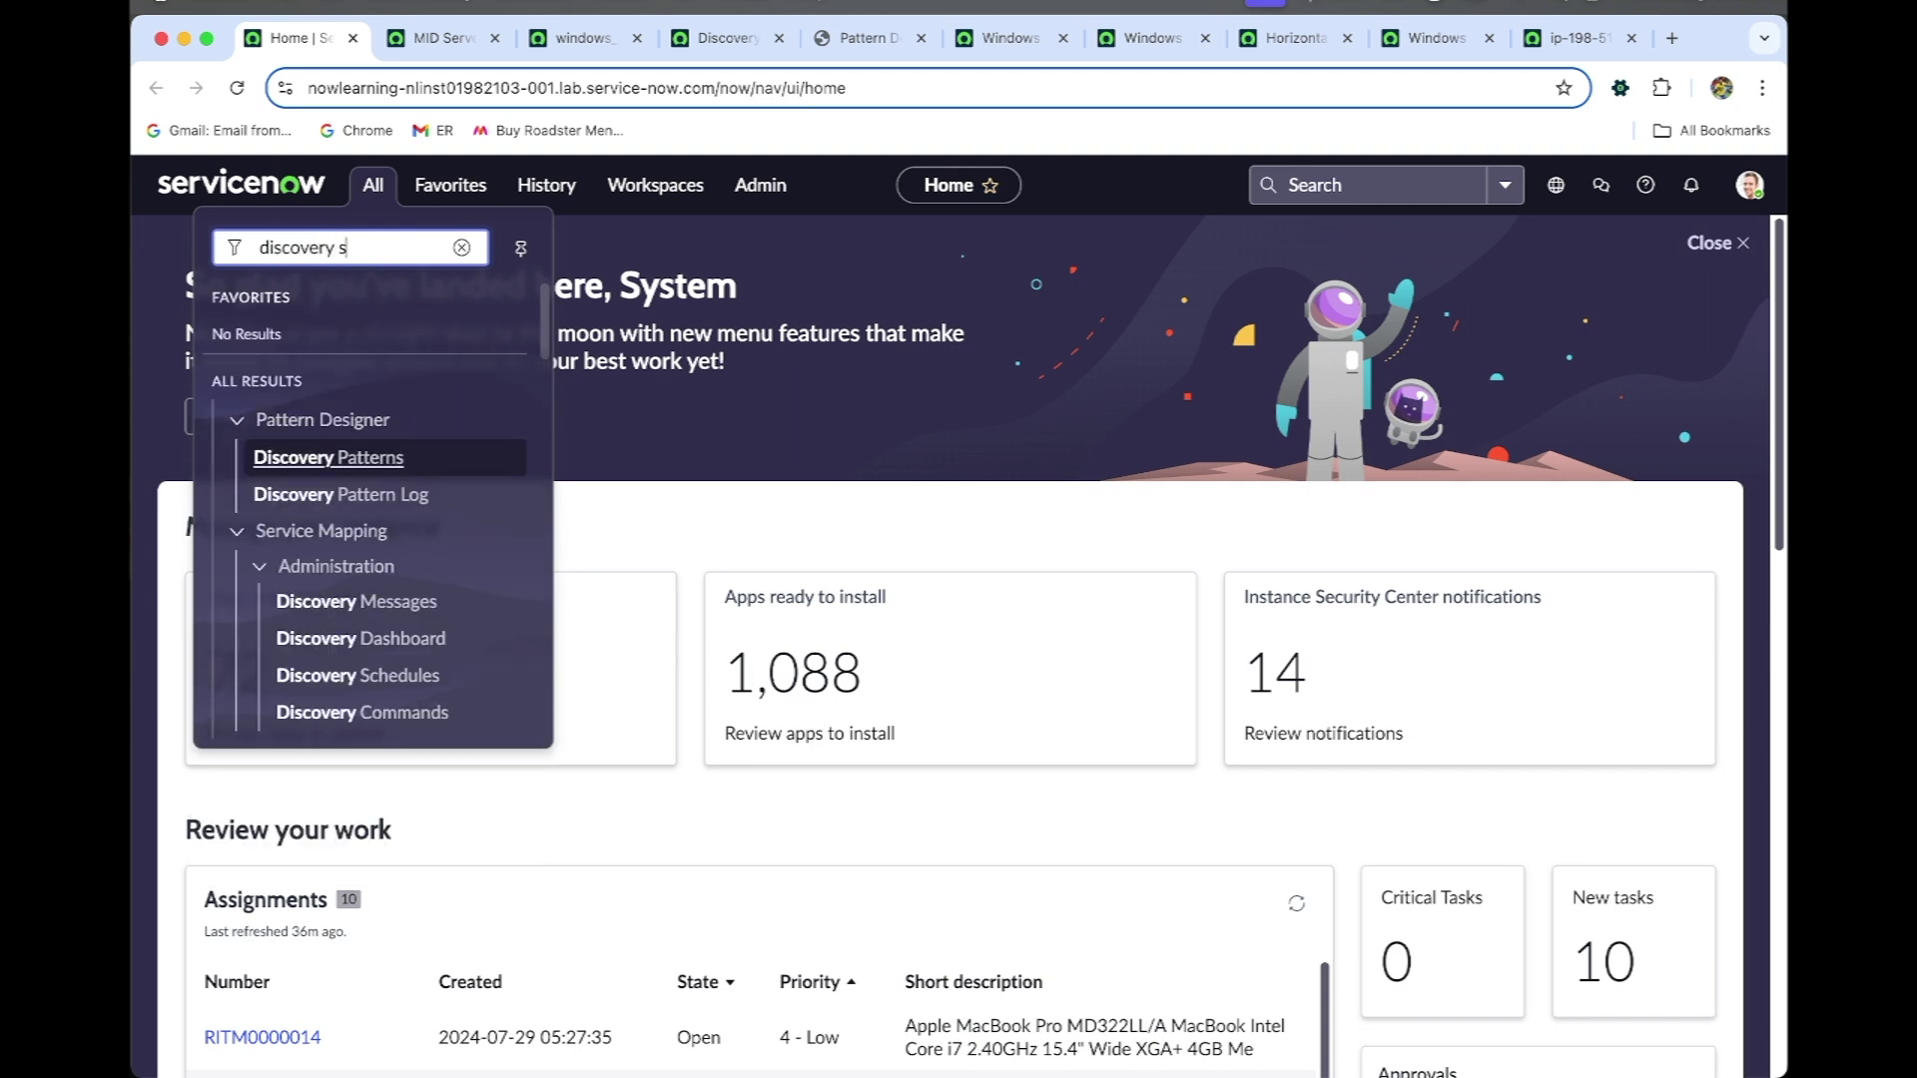
type("chedu")
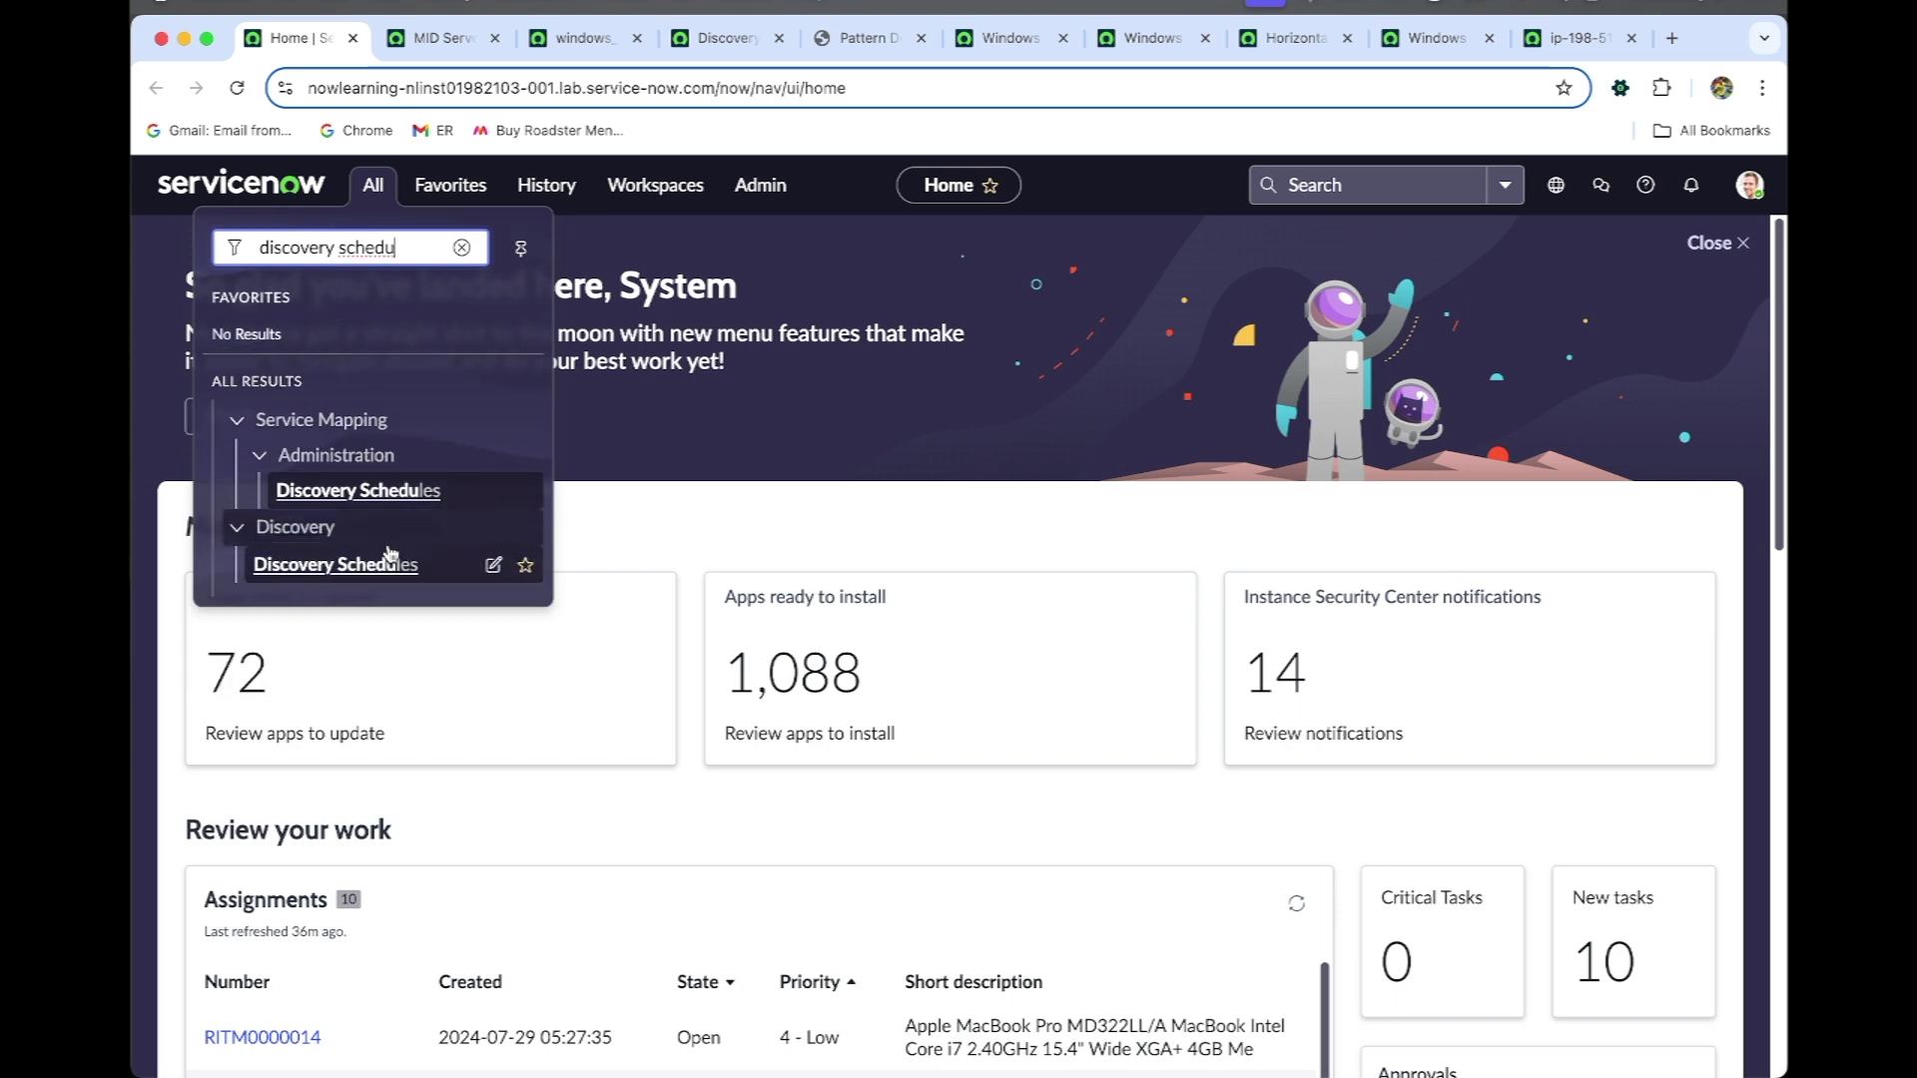
left_click(392, 566, "super")
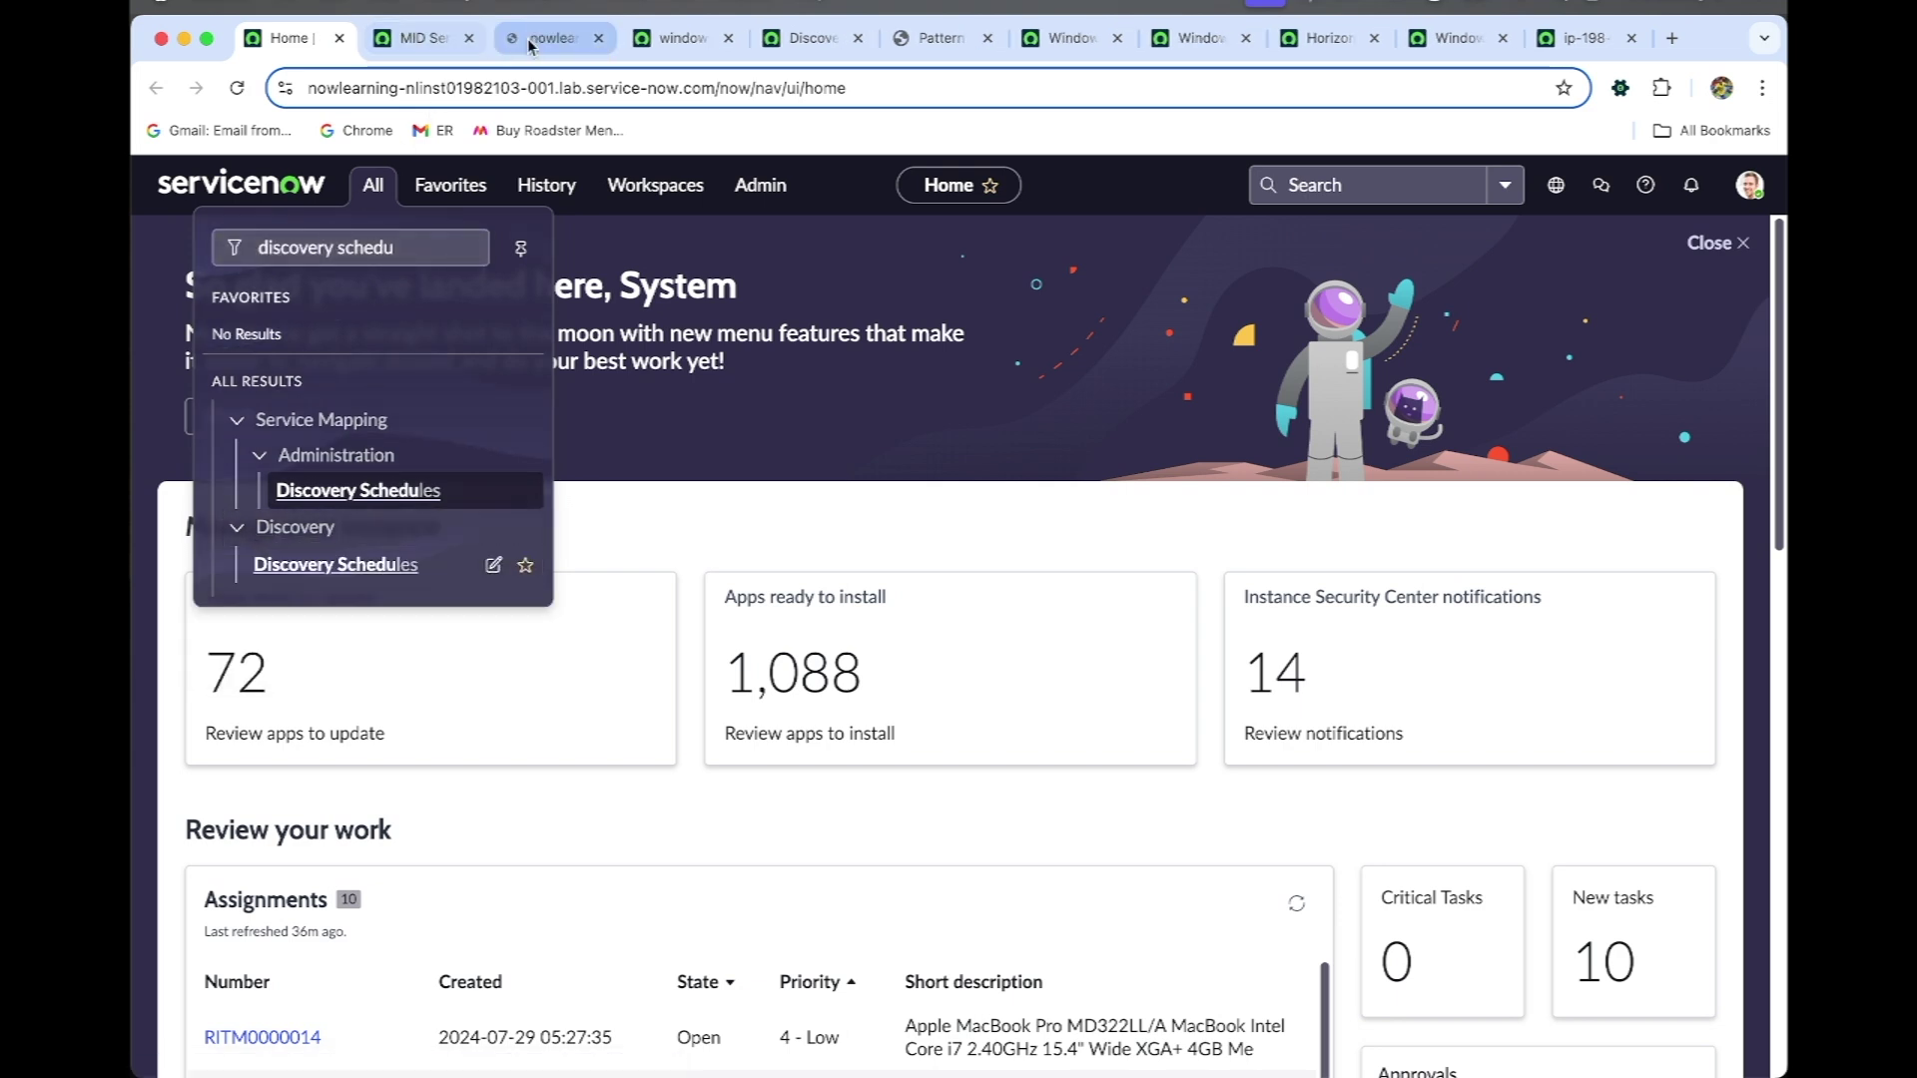
left_click(532, 40)
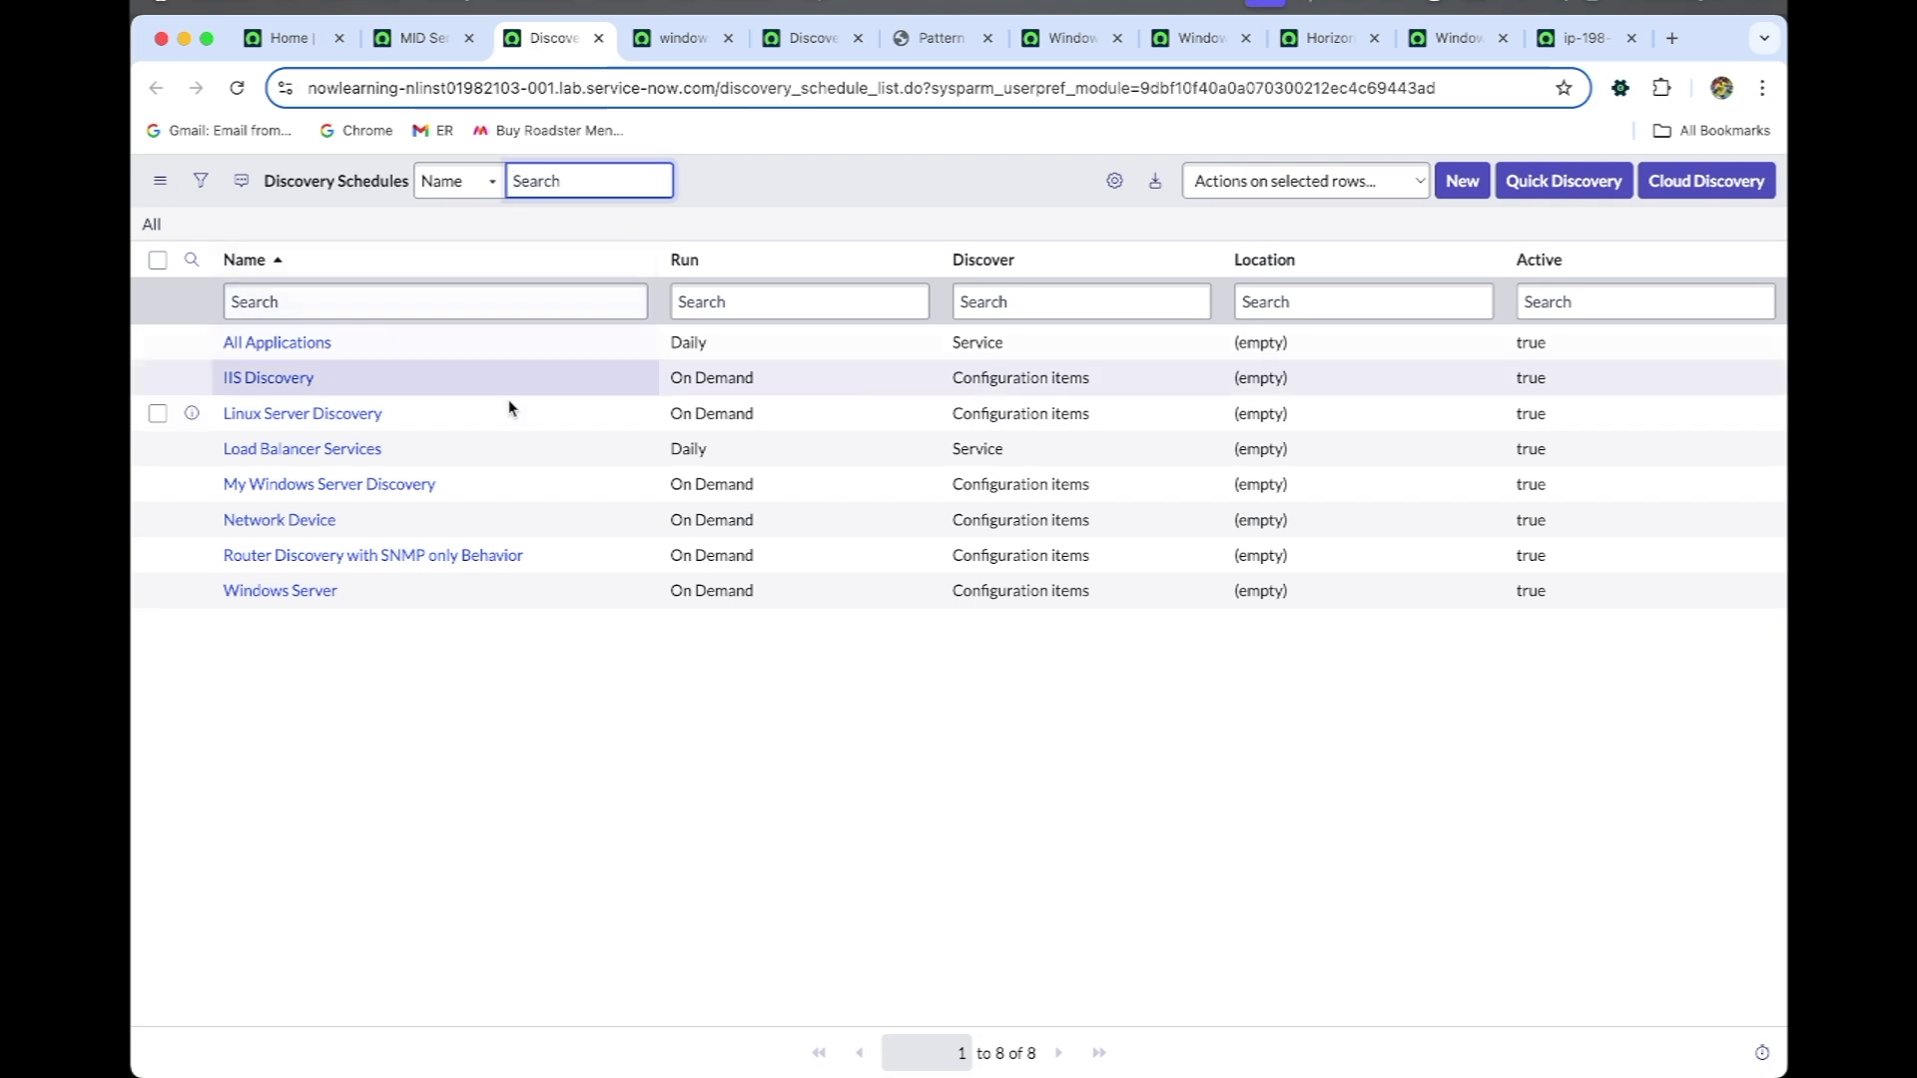
Open the My Windows Server Discovery and Windows Server schedules, and start an immediate discovery from My Windows Server Discovery
left_click(353, 487)
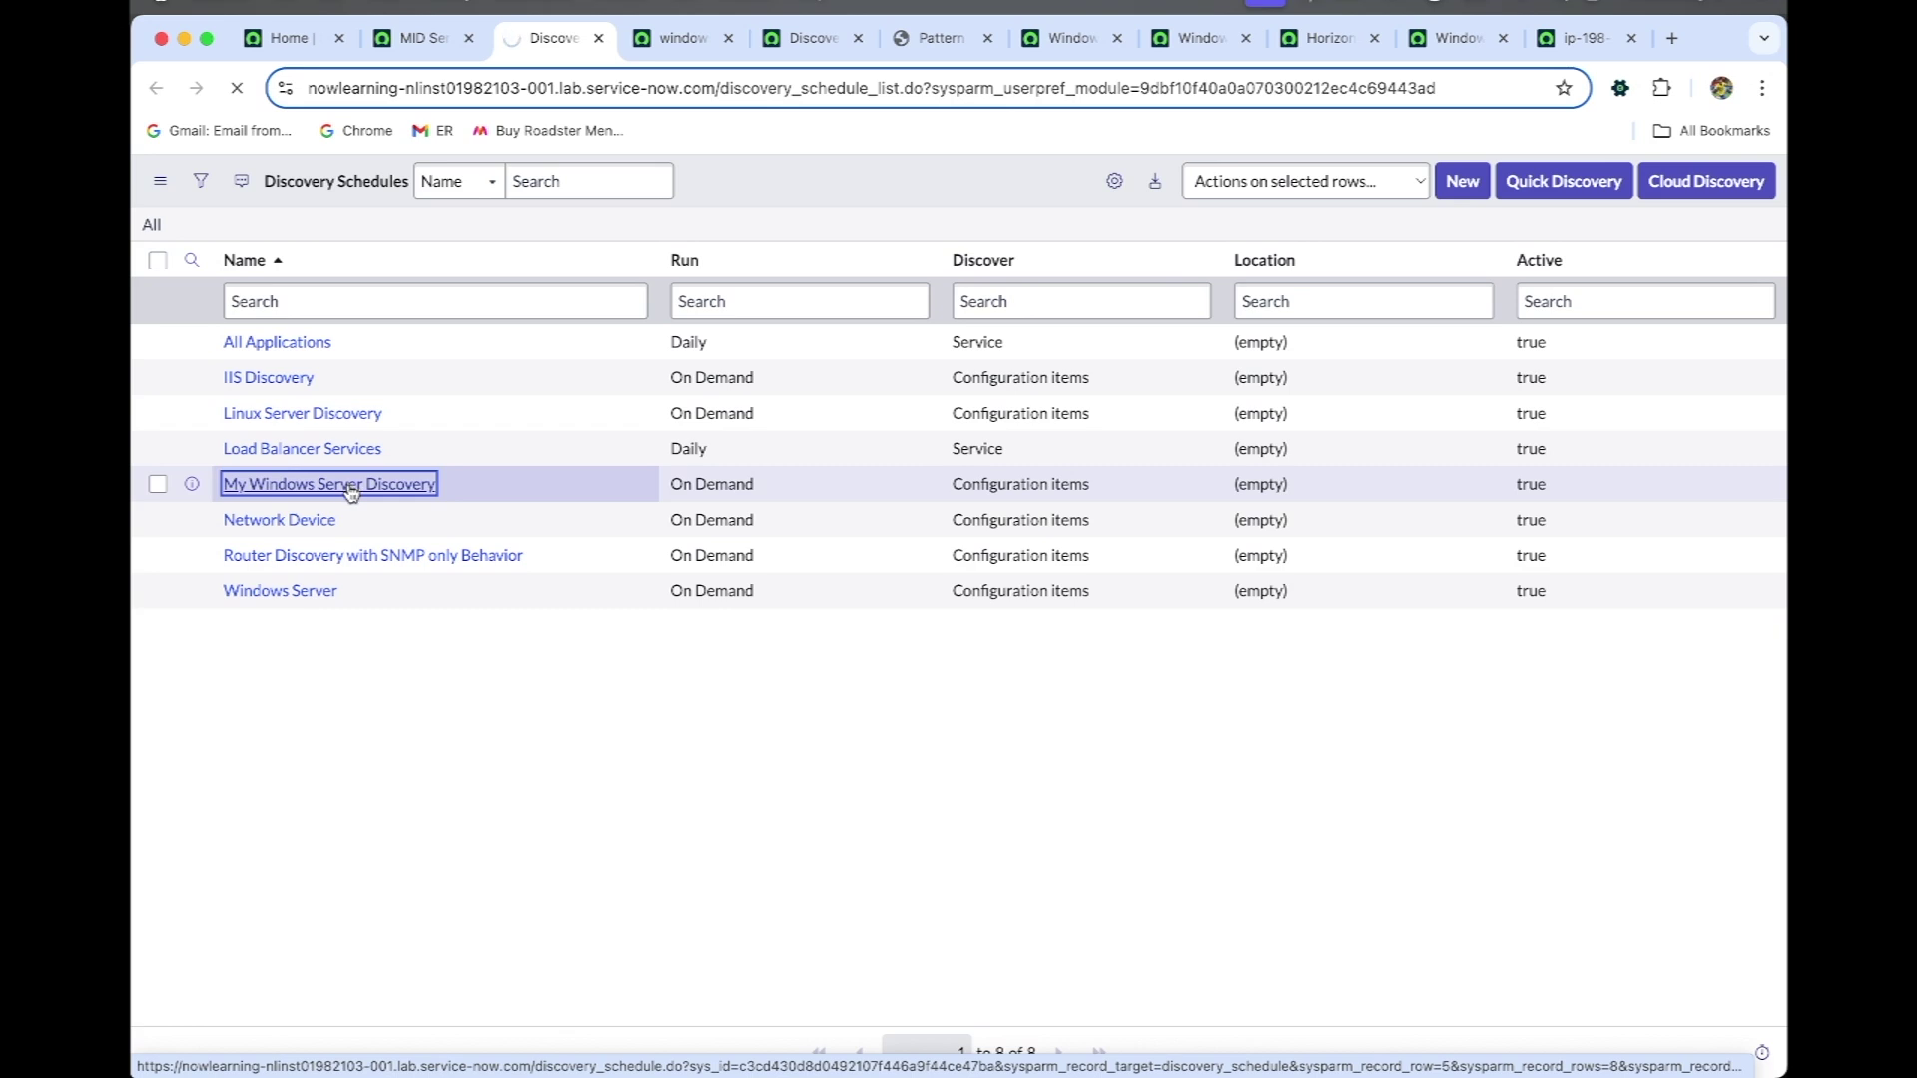
left_click(312, 592, "super")
left_click(636, 40)
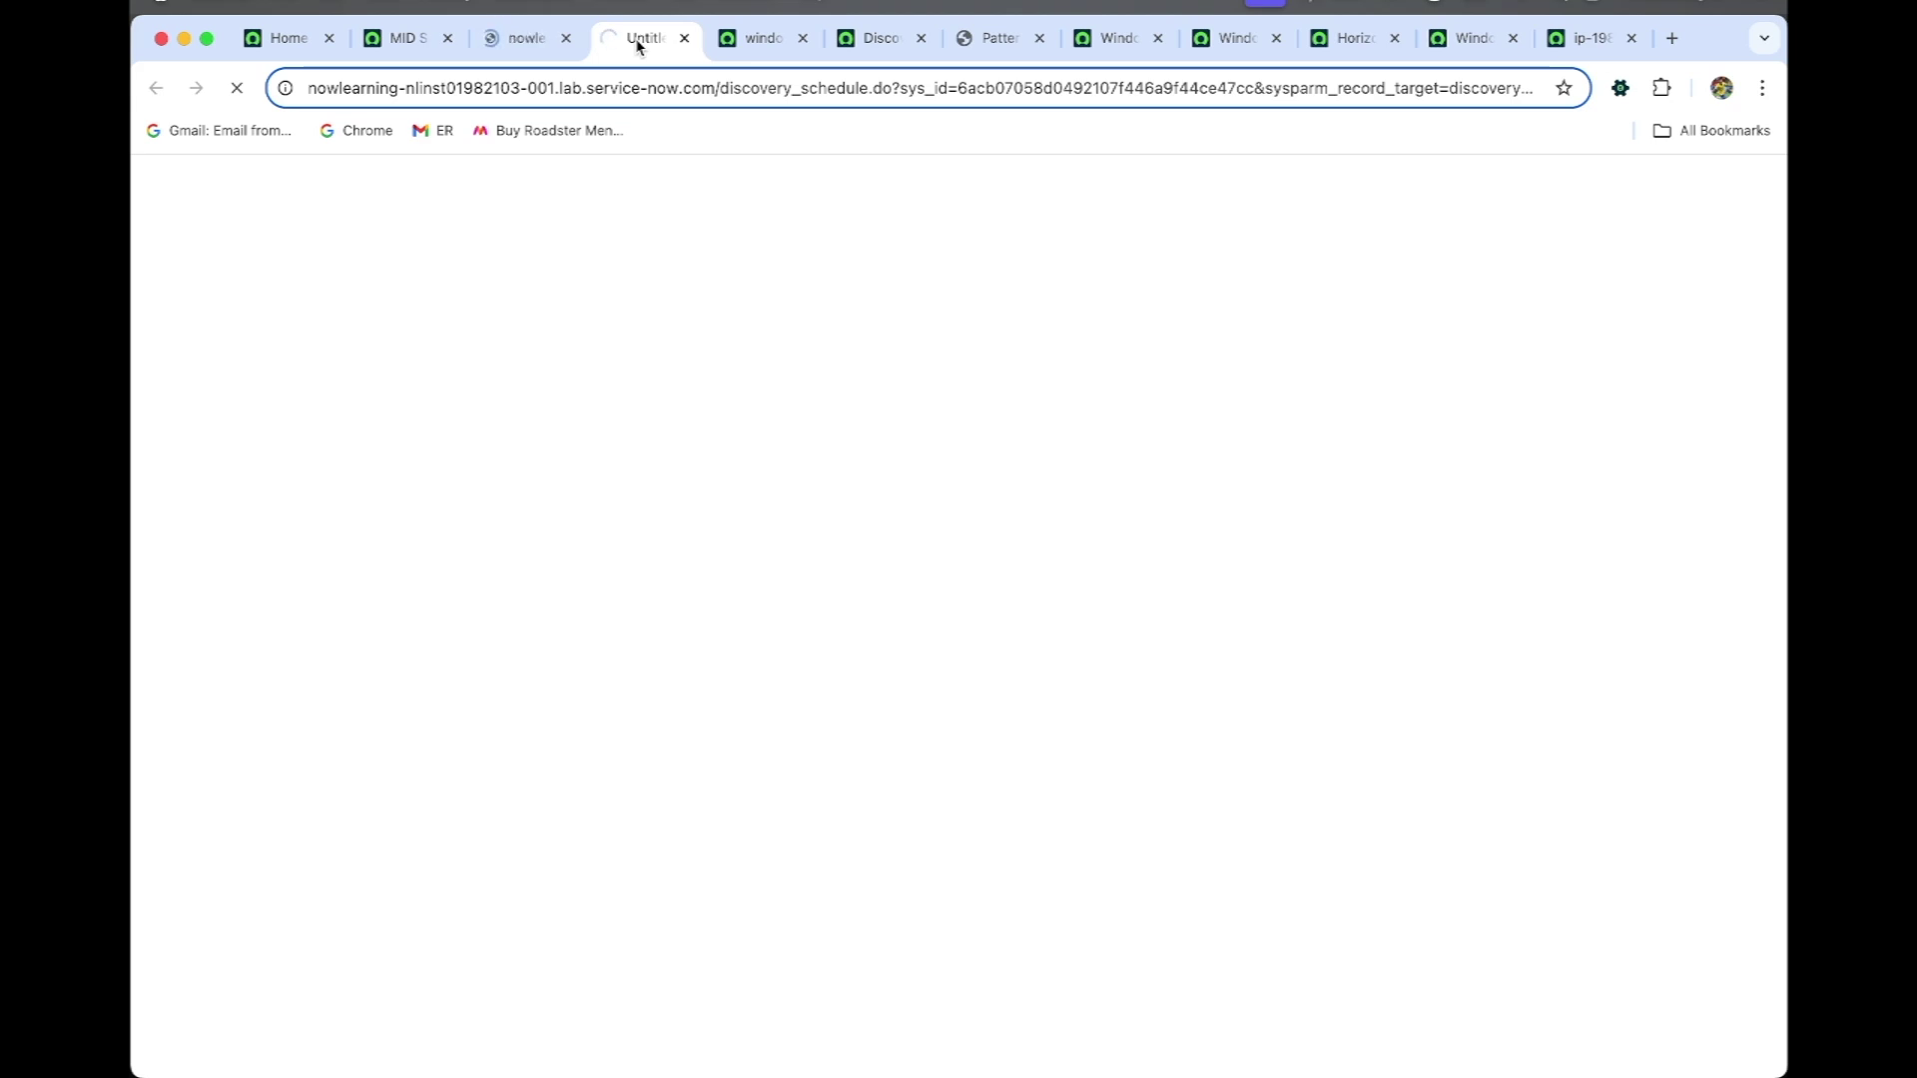
left_click(529, 38)
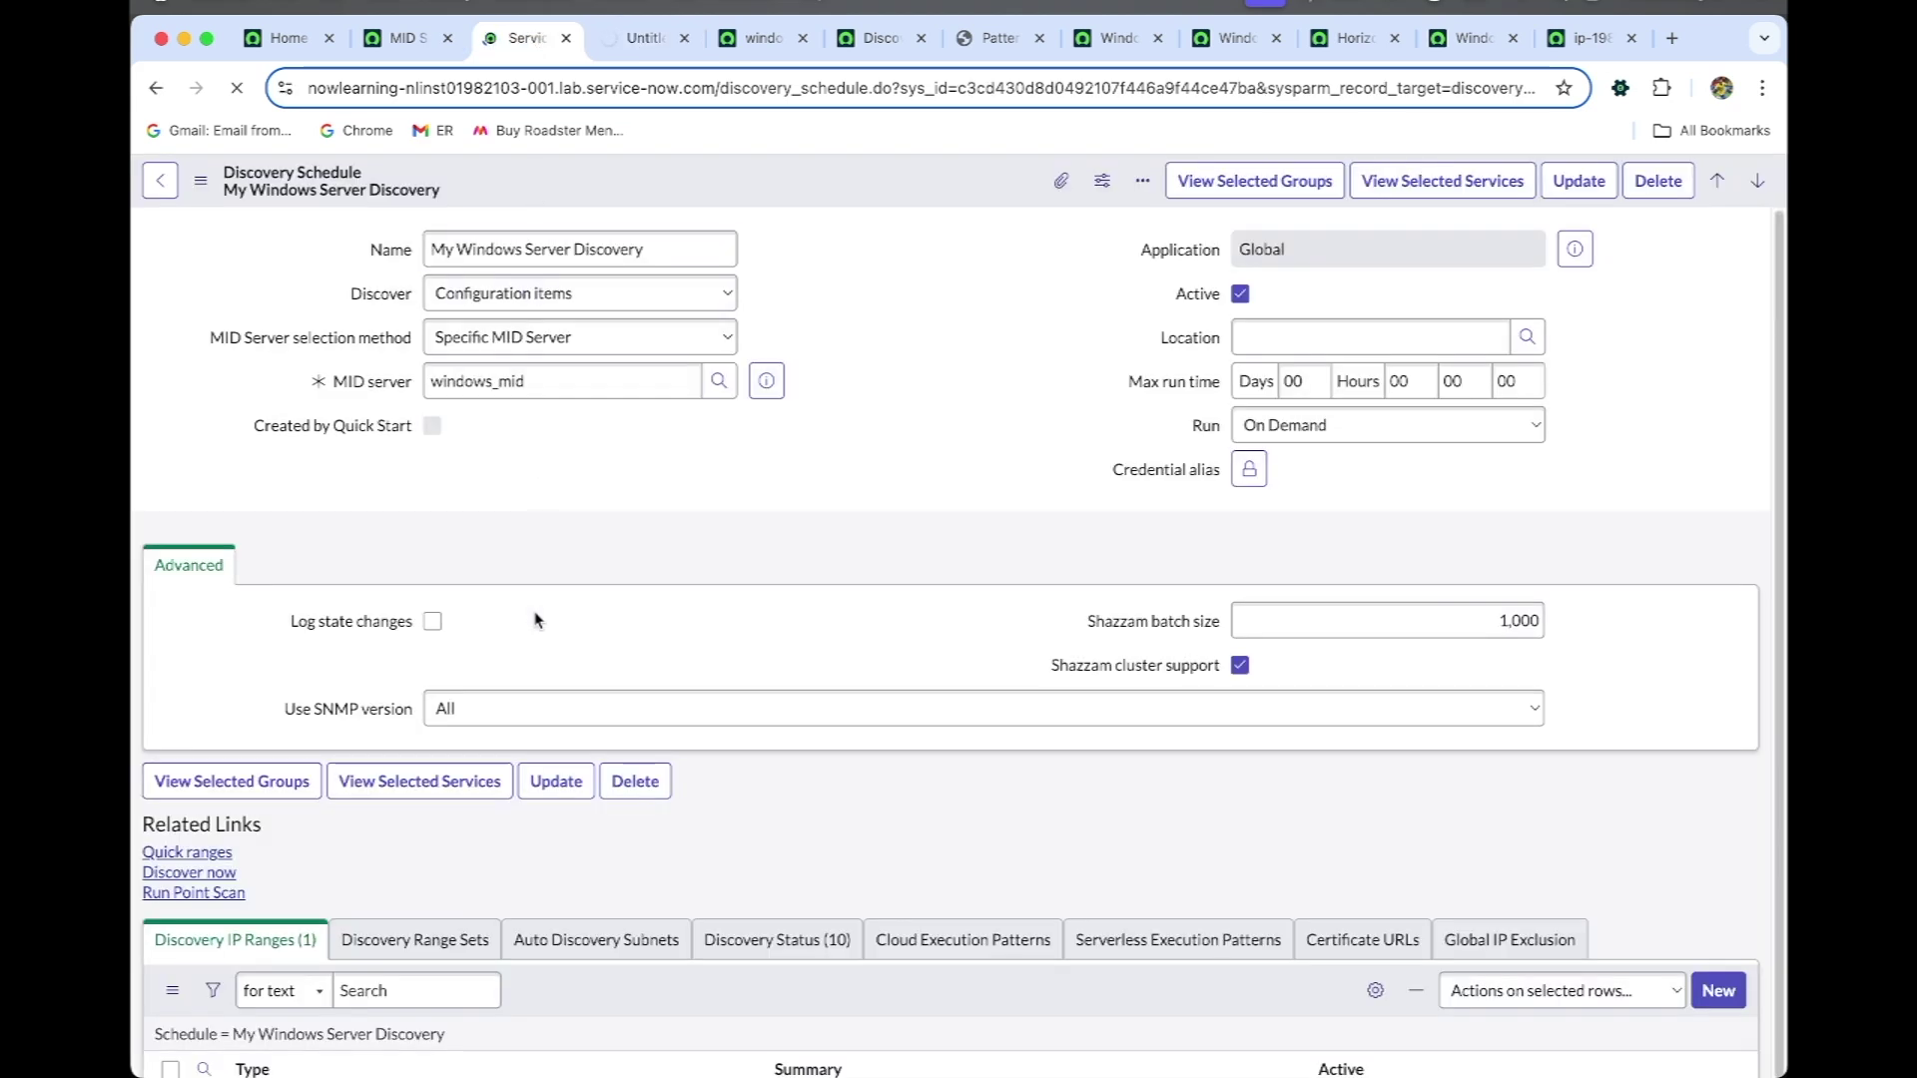
scroll(299, 598, "down", 1)
left_click(215, 839)
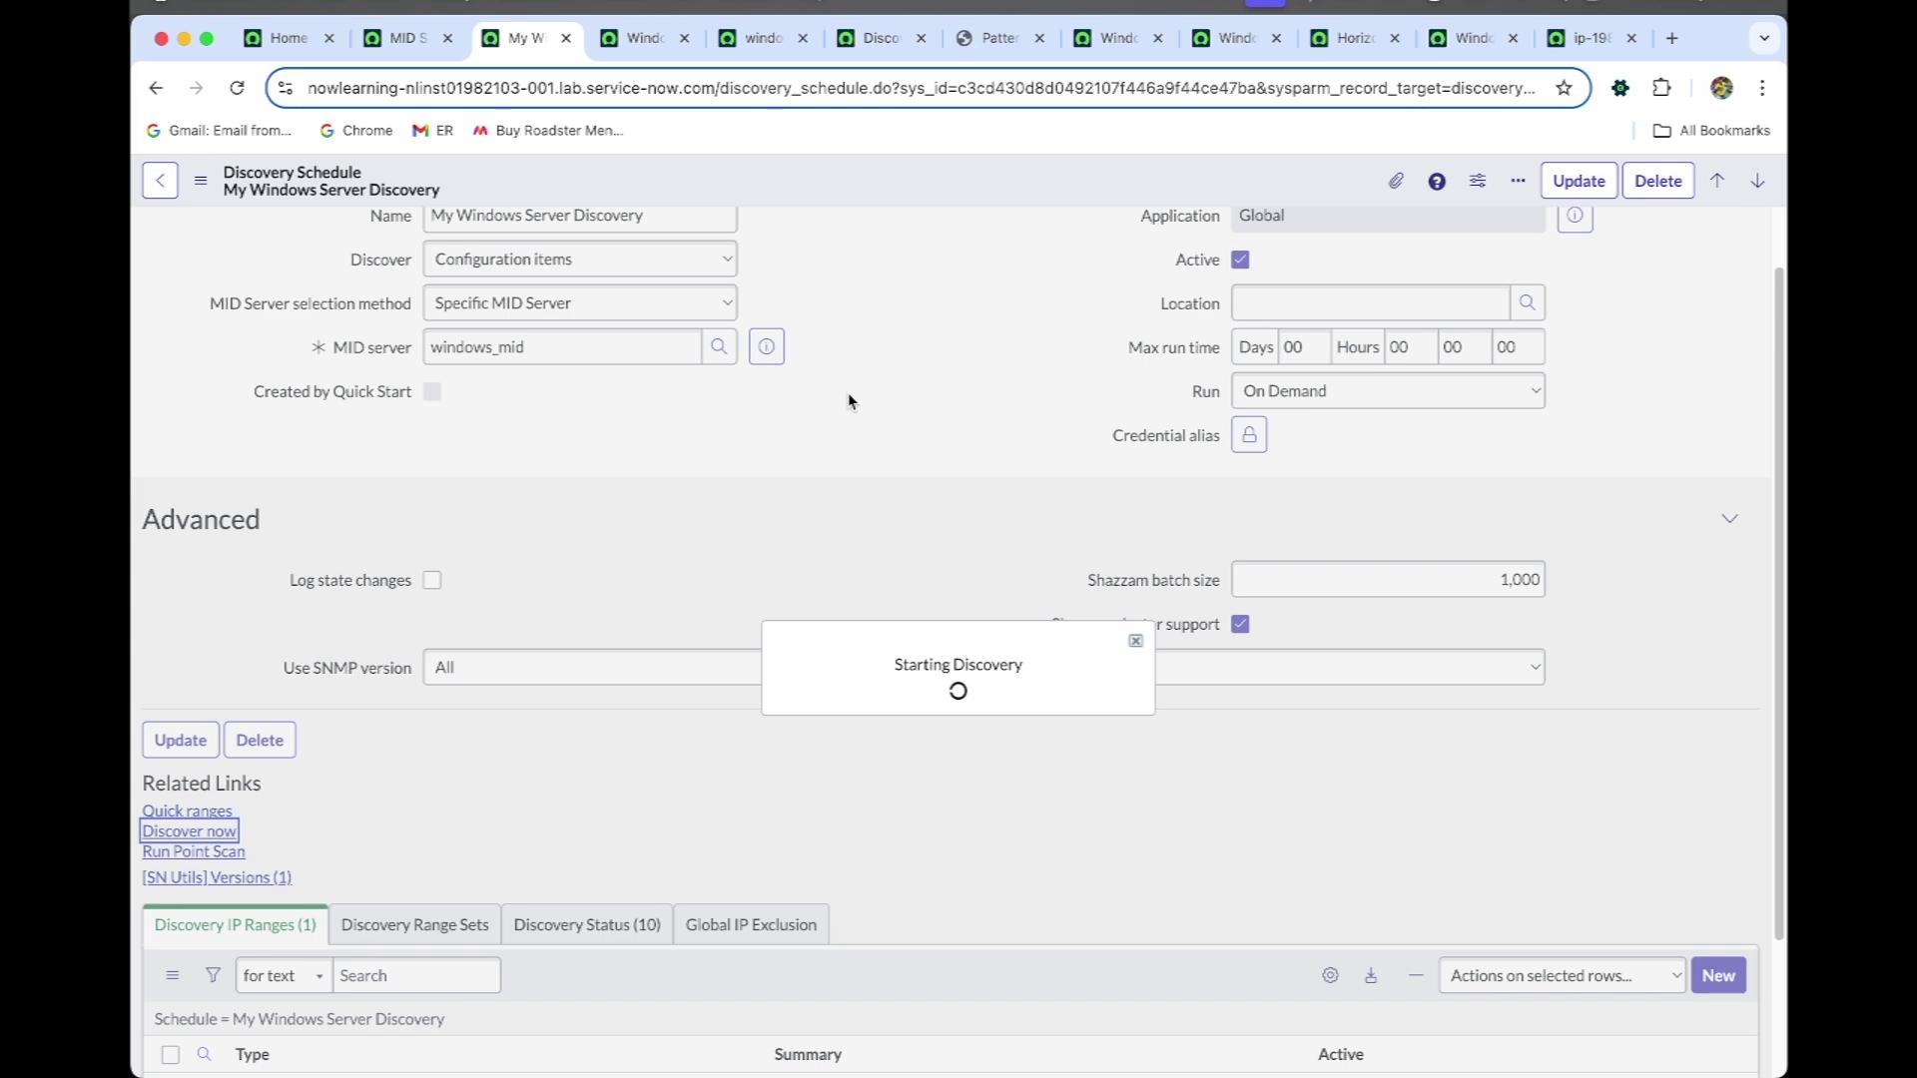
Check the discovery IP ranges configured in the Windows Server schedule
left_click(633, 40)
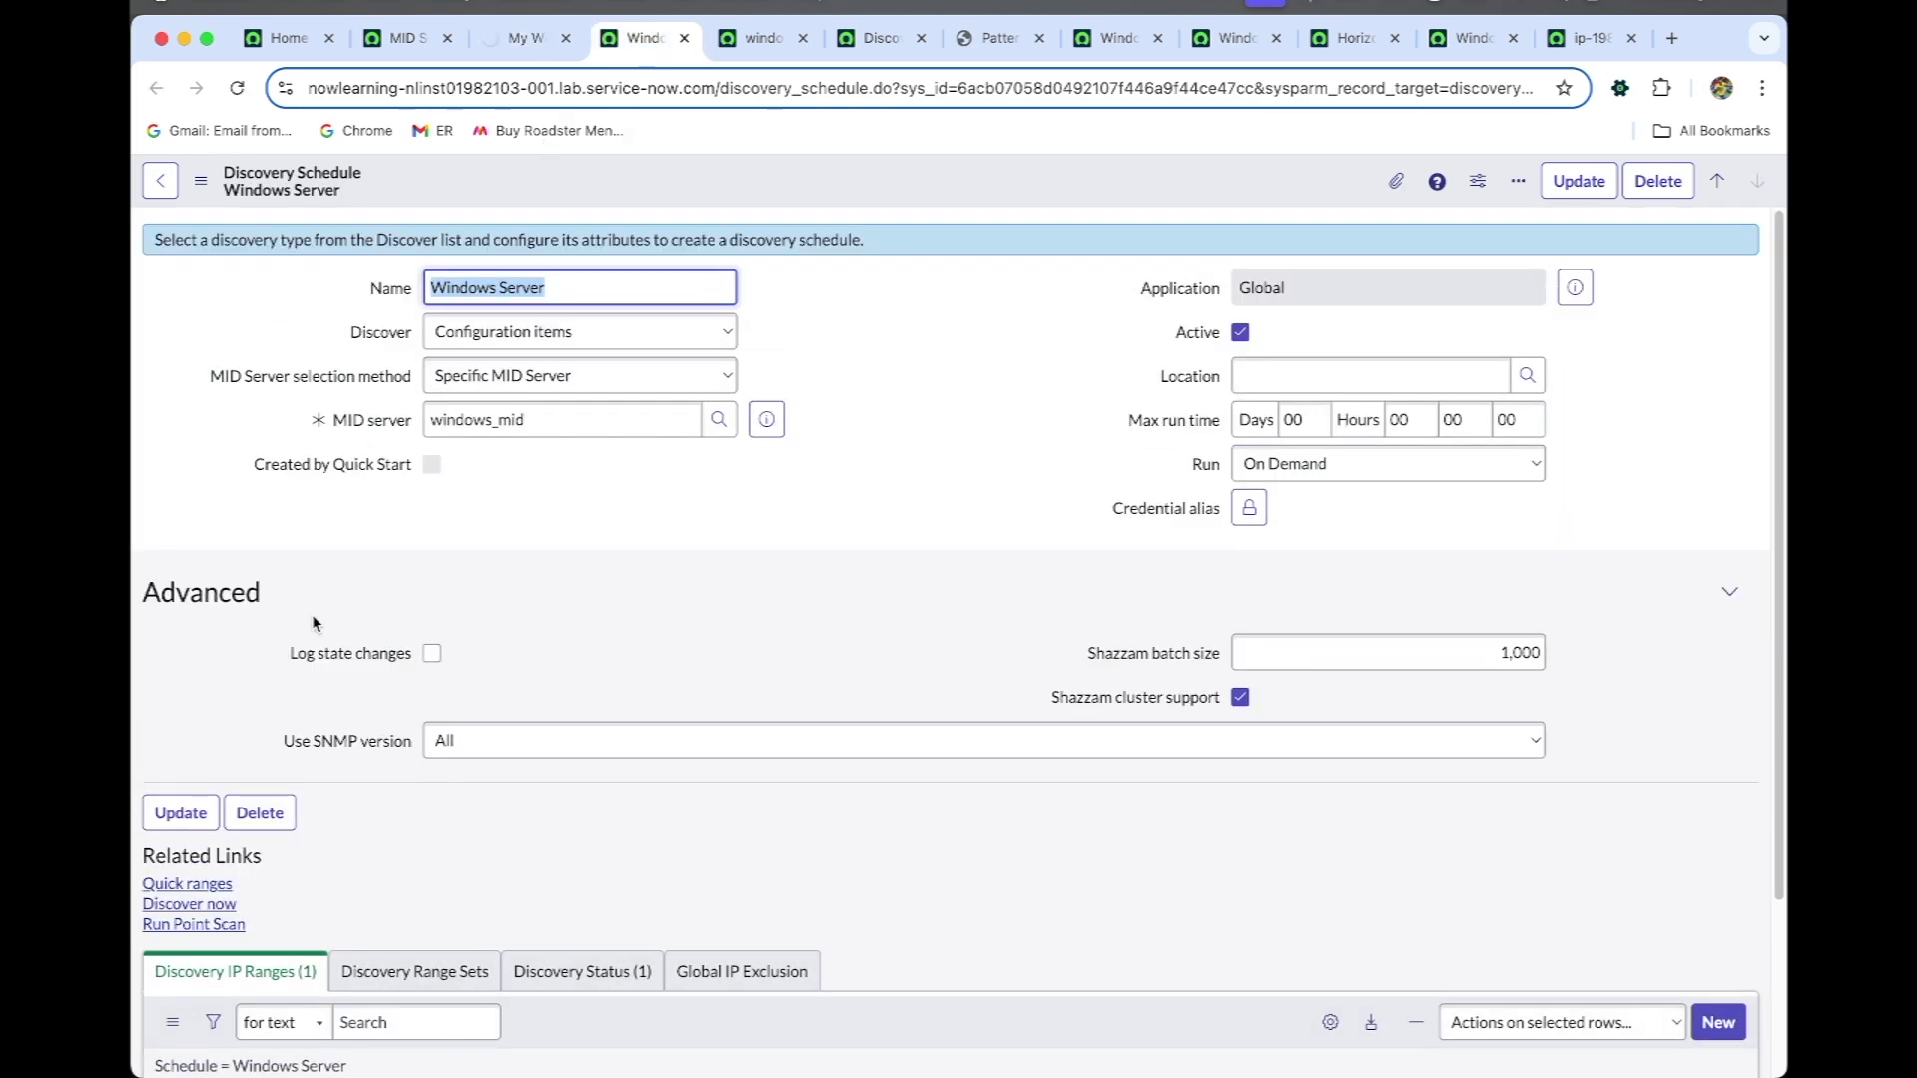
scroll(432, 943, "down", 1)
scroll(432, 943, "down", 3)
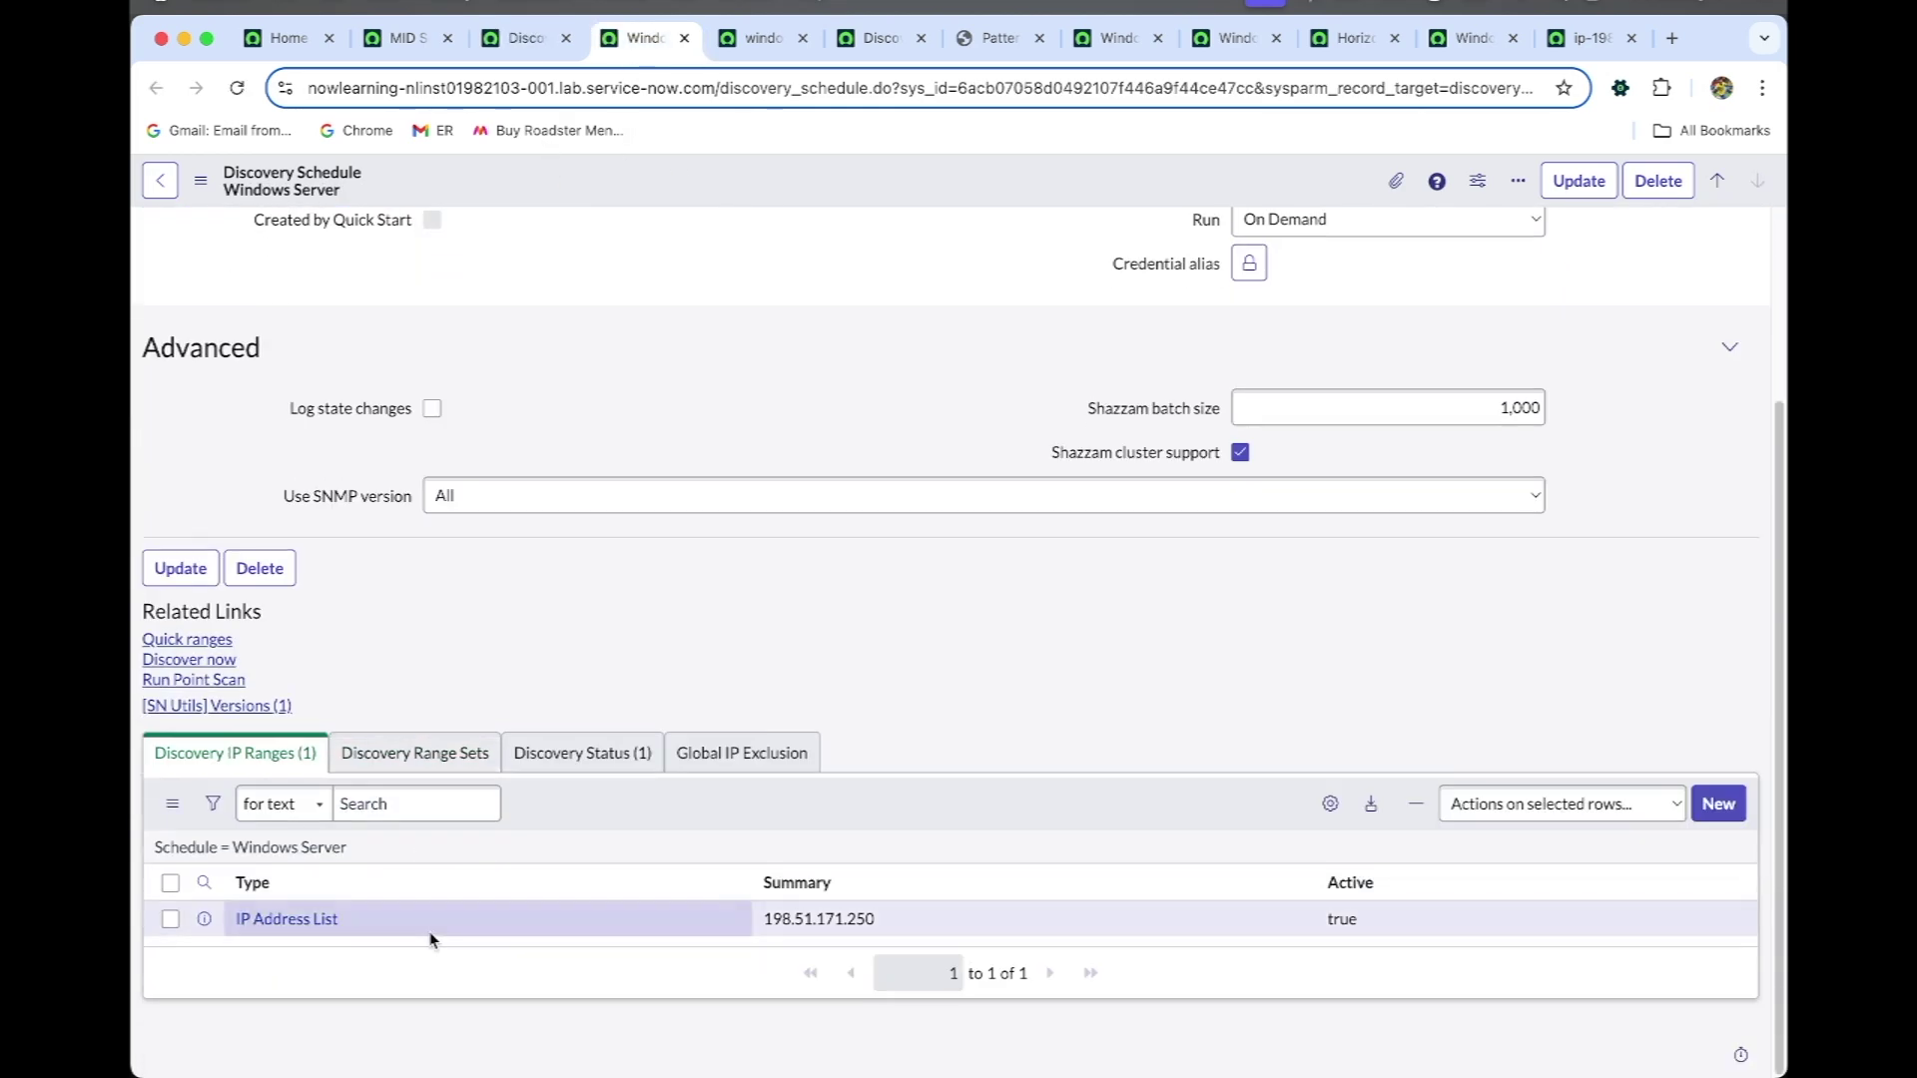
Open the status record of the My Windows Server Discovery run and review its completion state and discovered devices
left_click(537, 51)
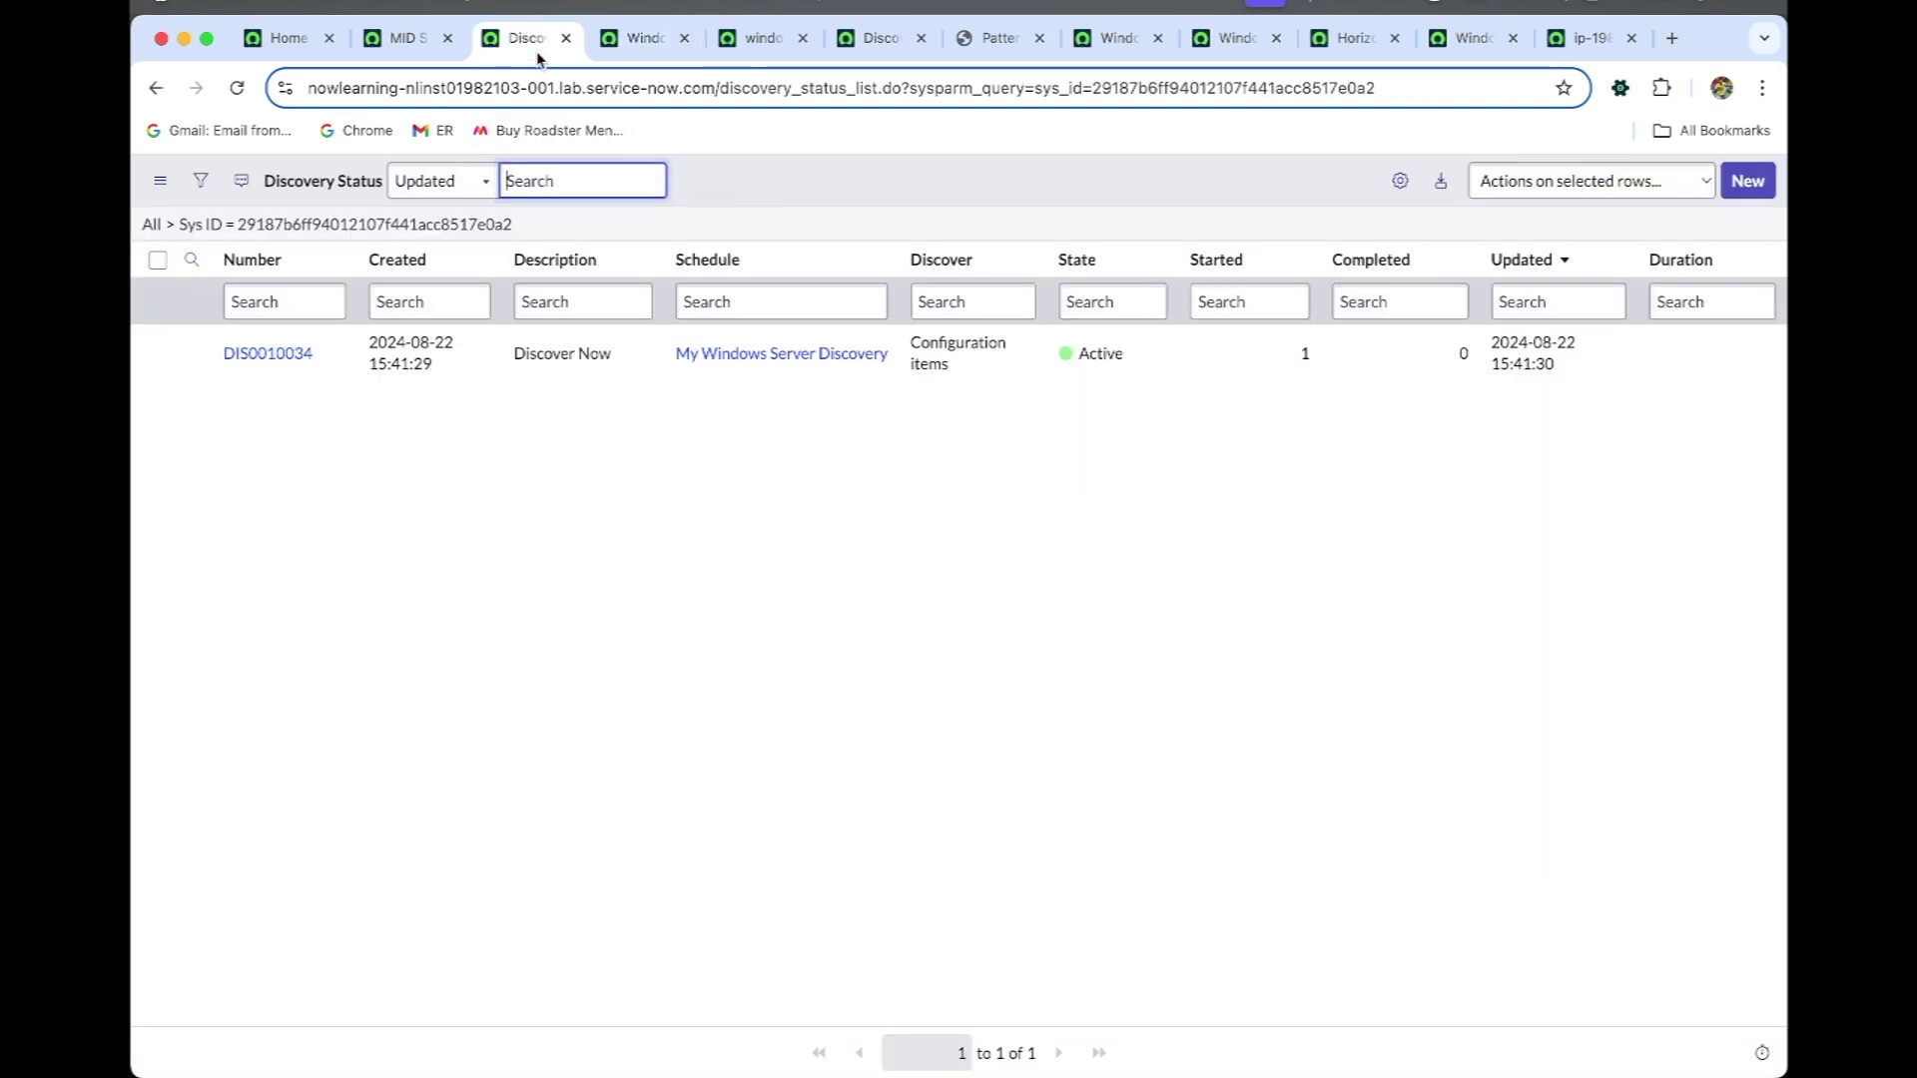
left_click(275, 356)
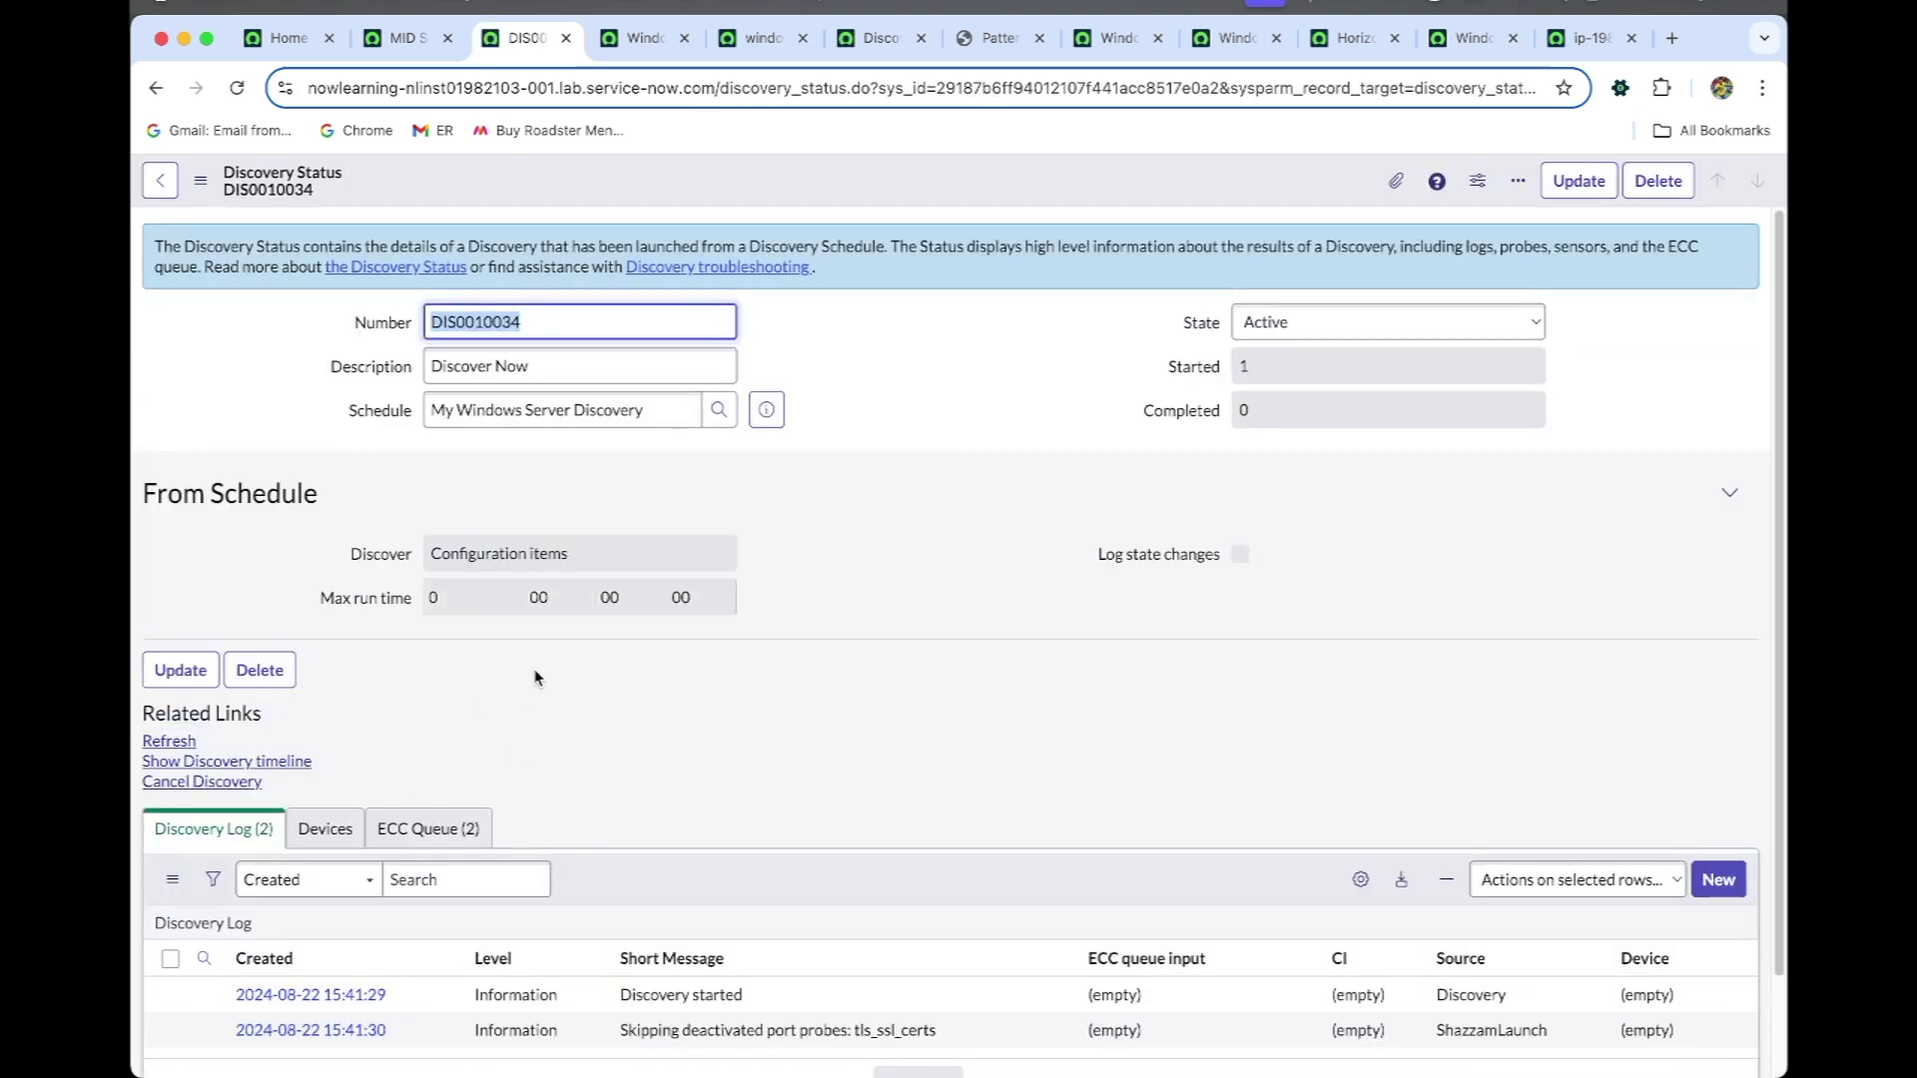
scroll(537, 678, "down", 1)
scroll(537, 678, "up", 1)
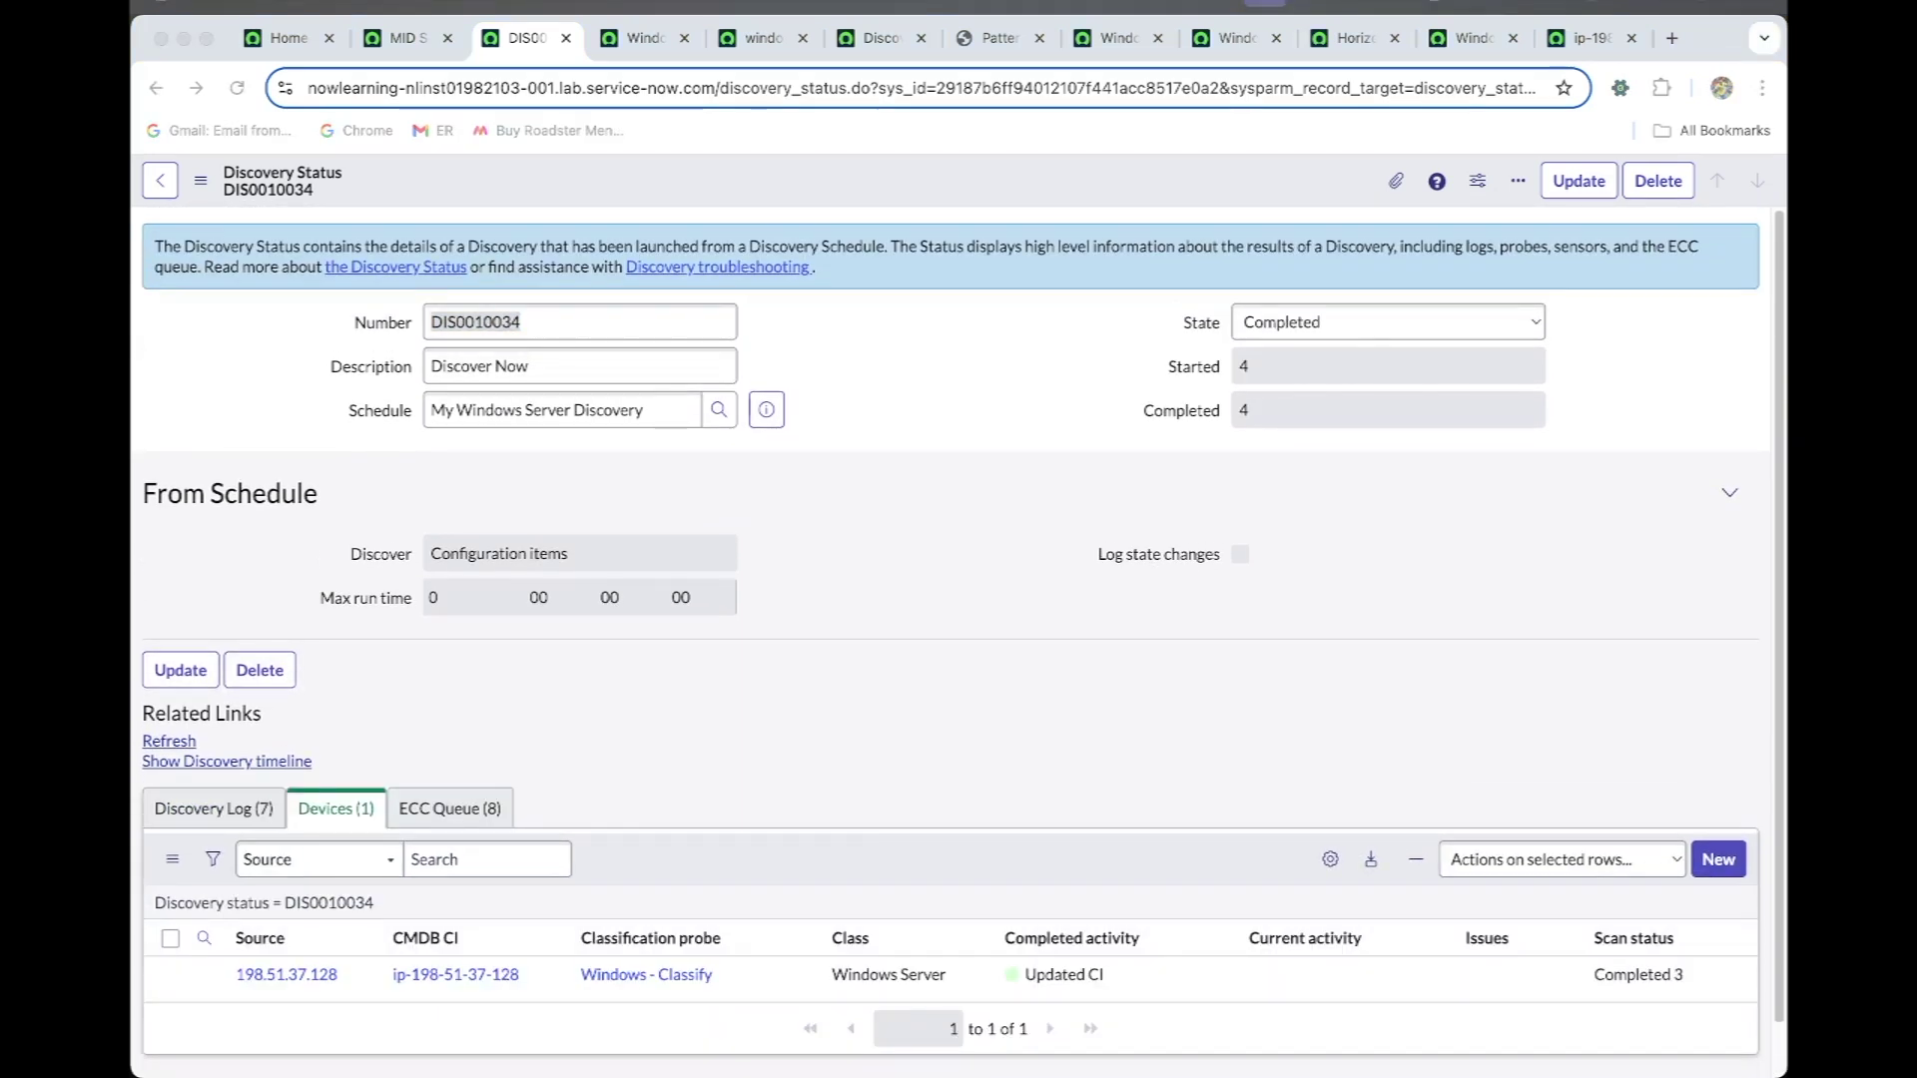
left_click(509, 902)
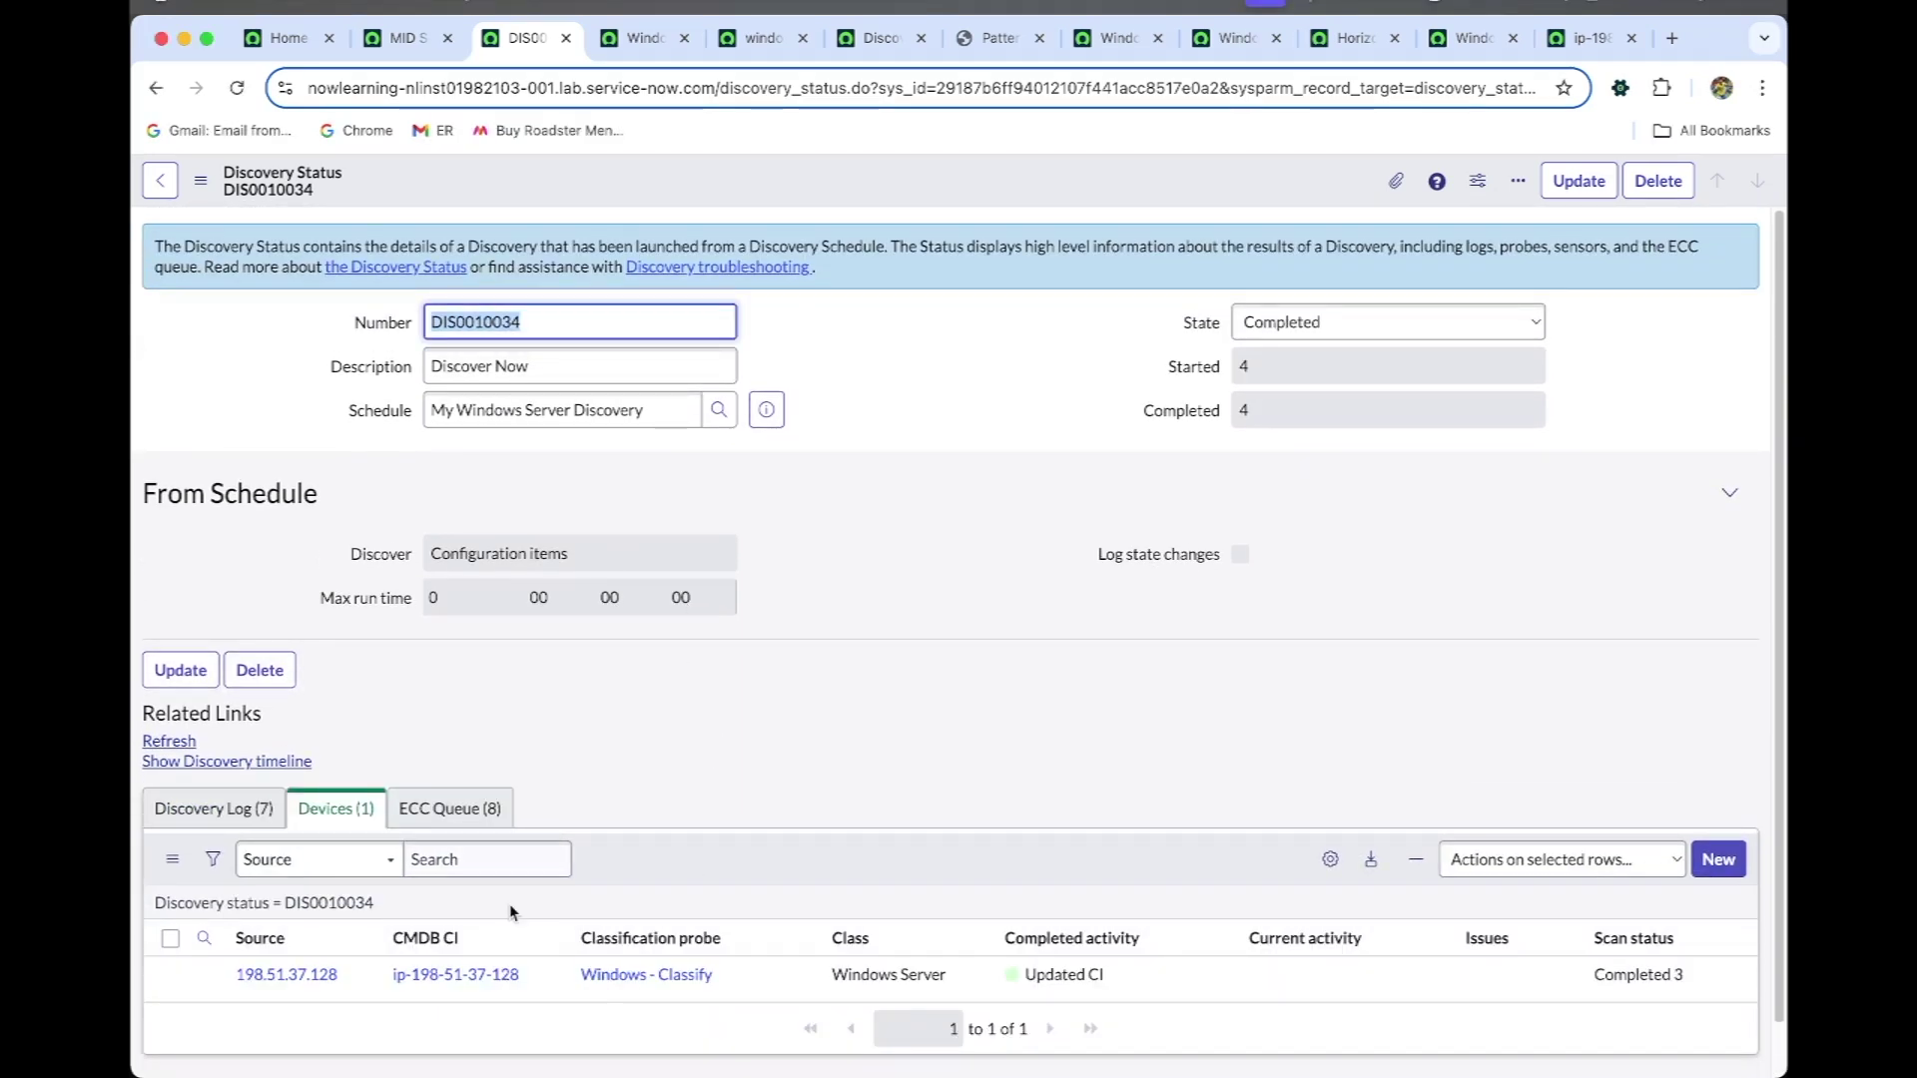
left_click(455, 974, "super")
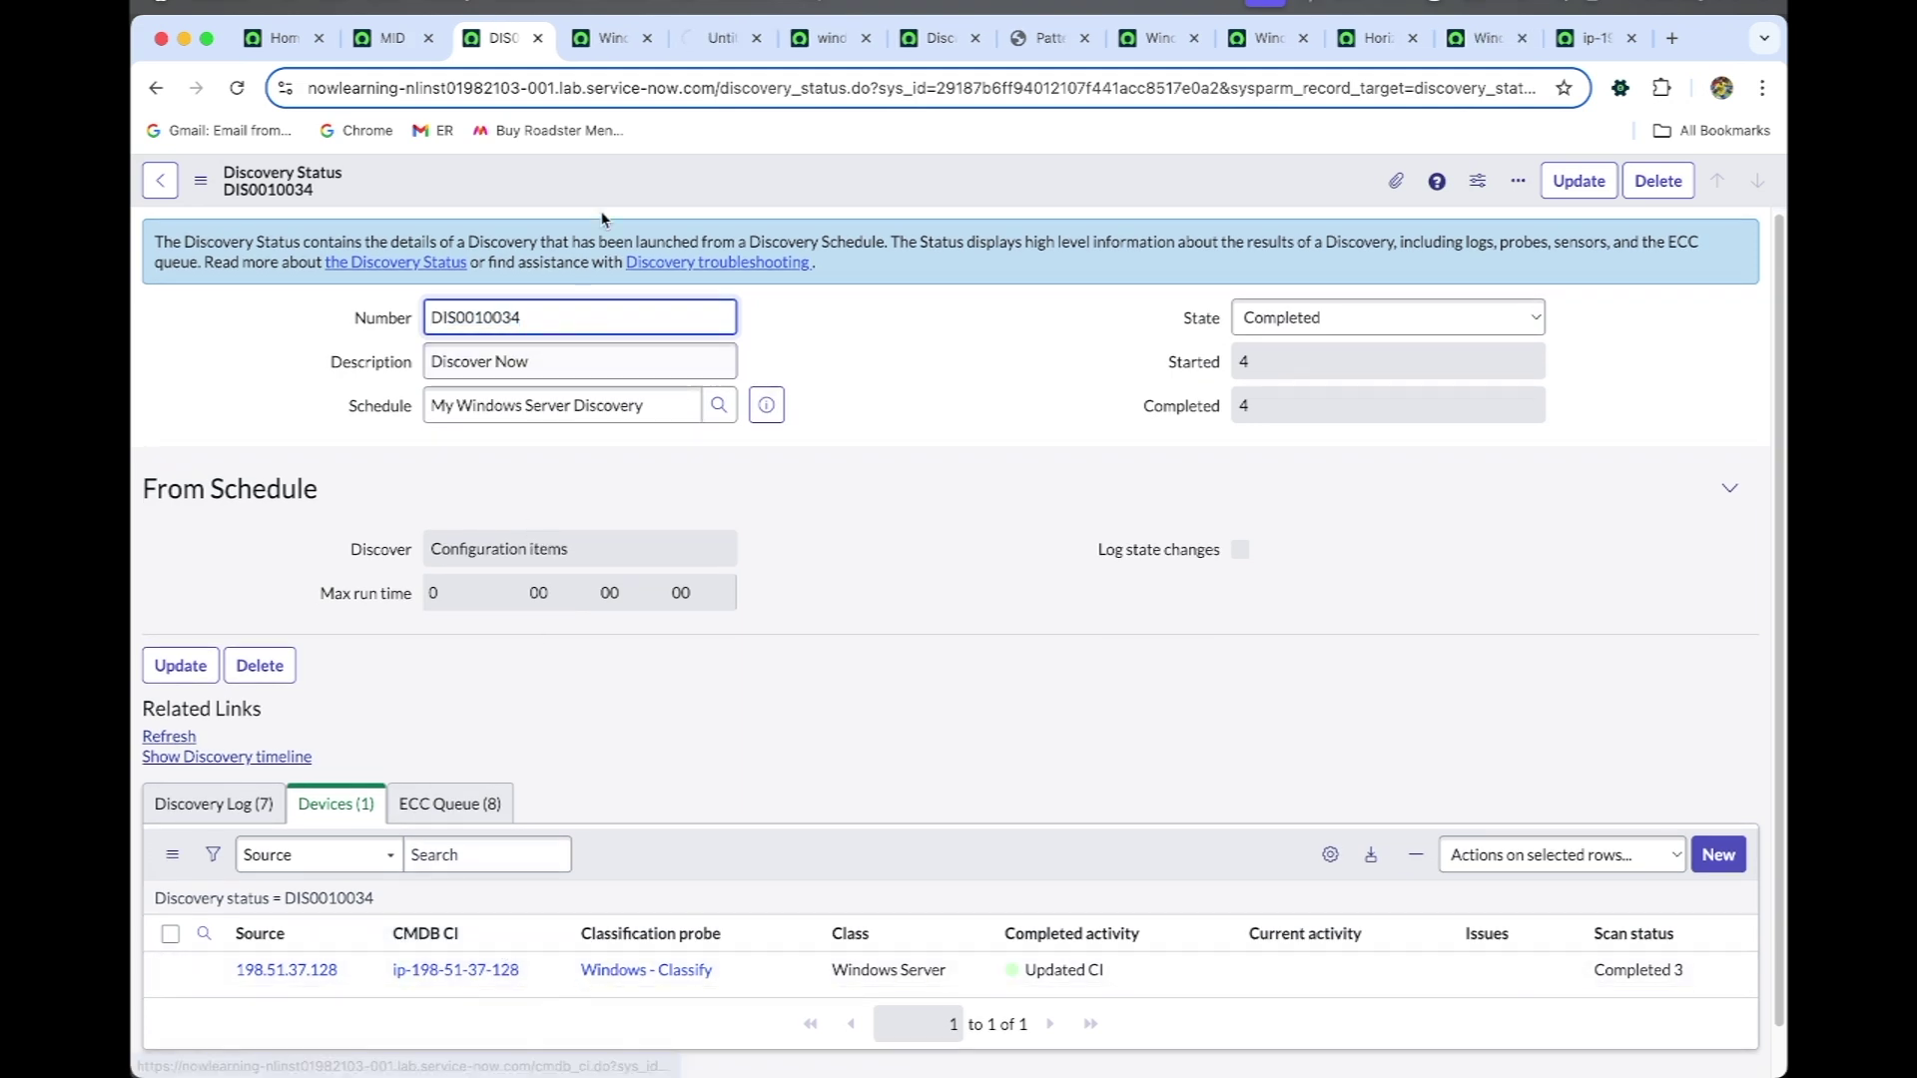
left_click(711, 38)
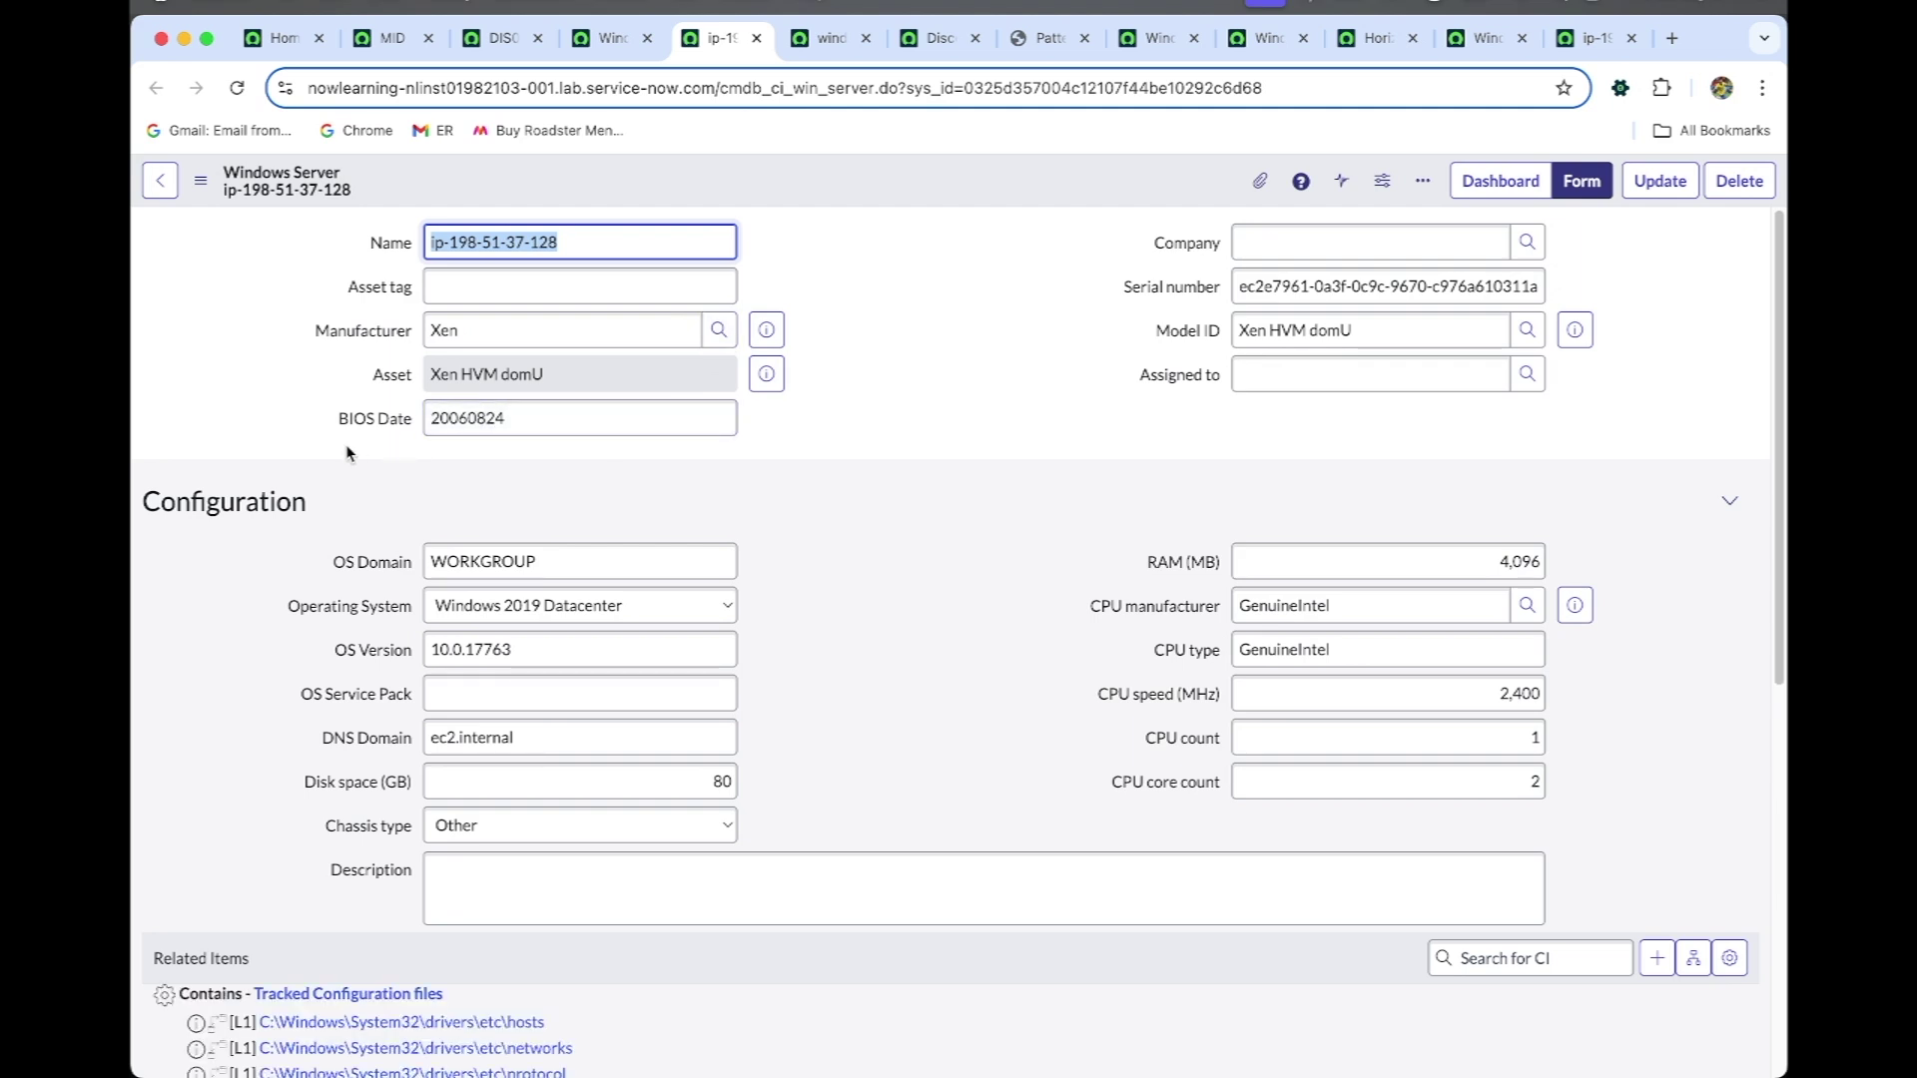
left_click(470, 424)
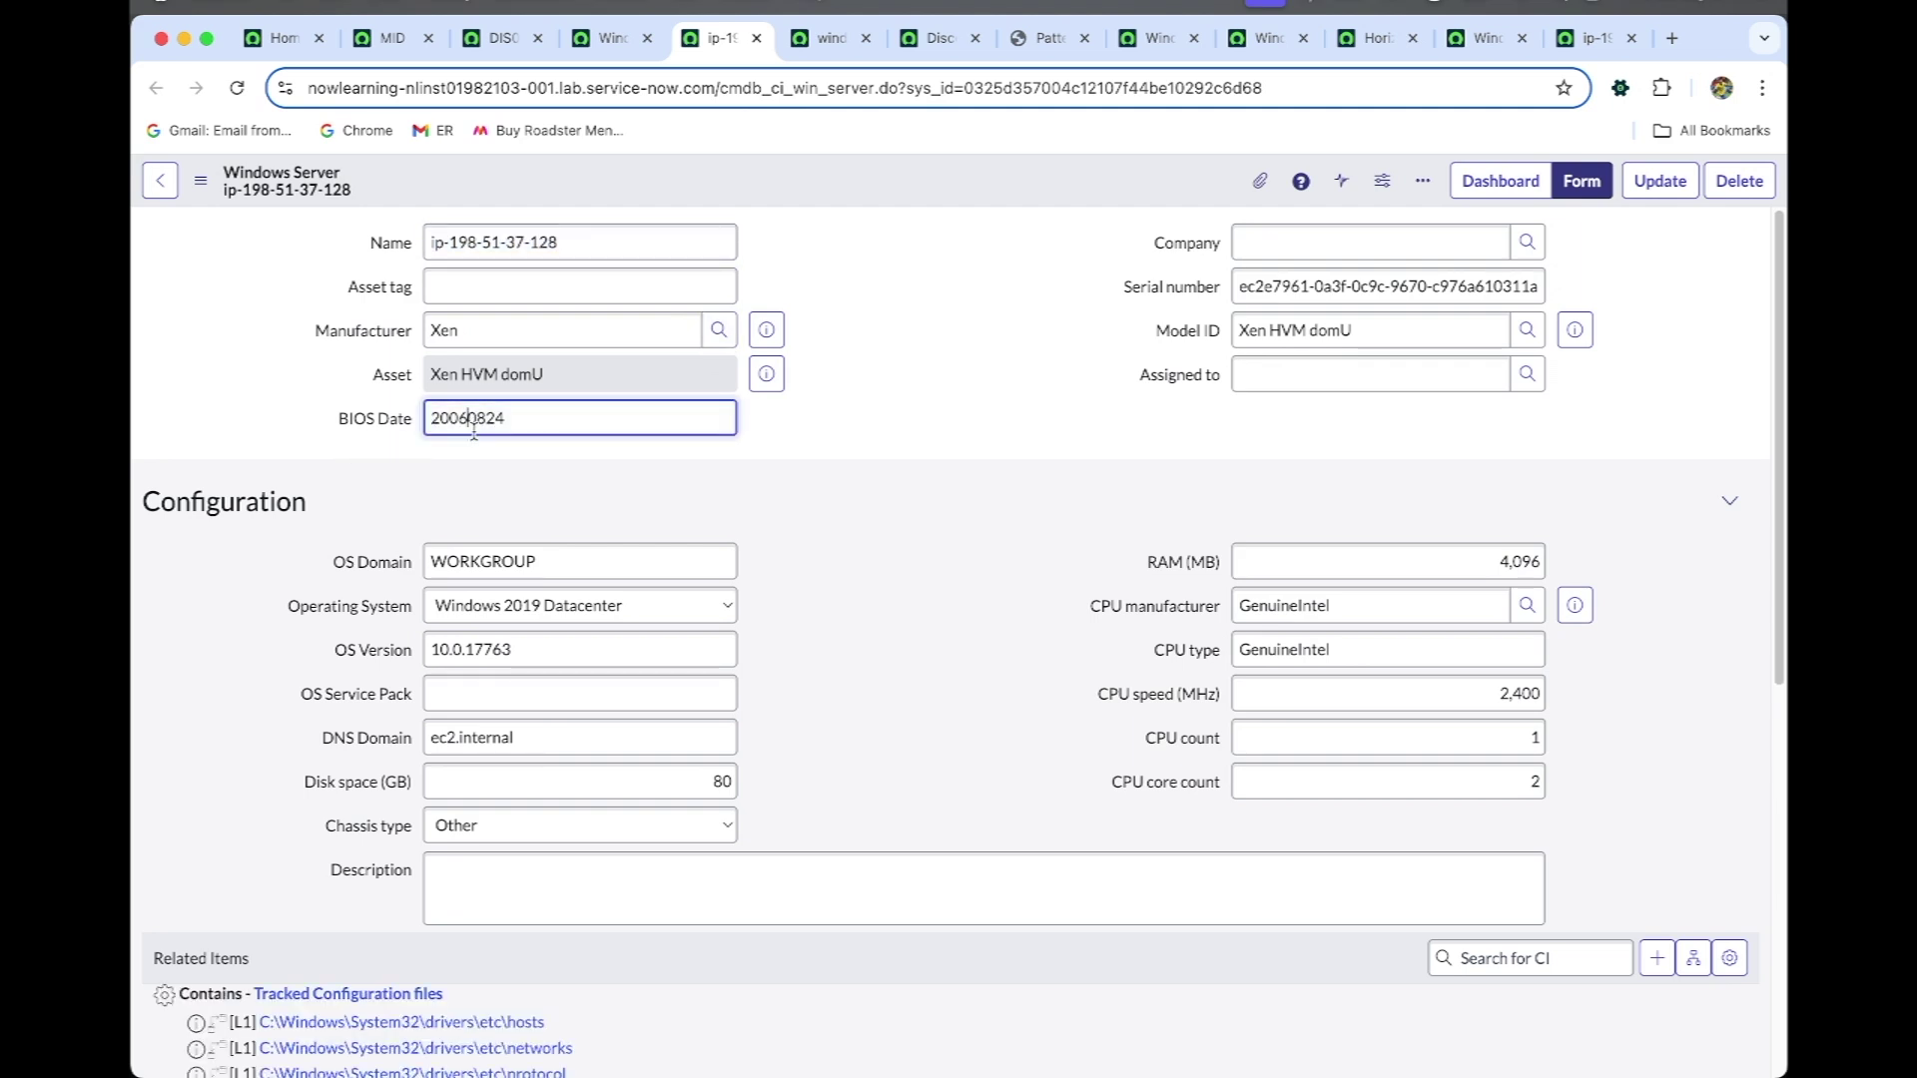
left_click(517, 527)
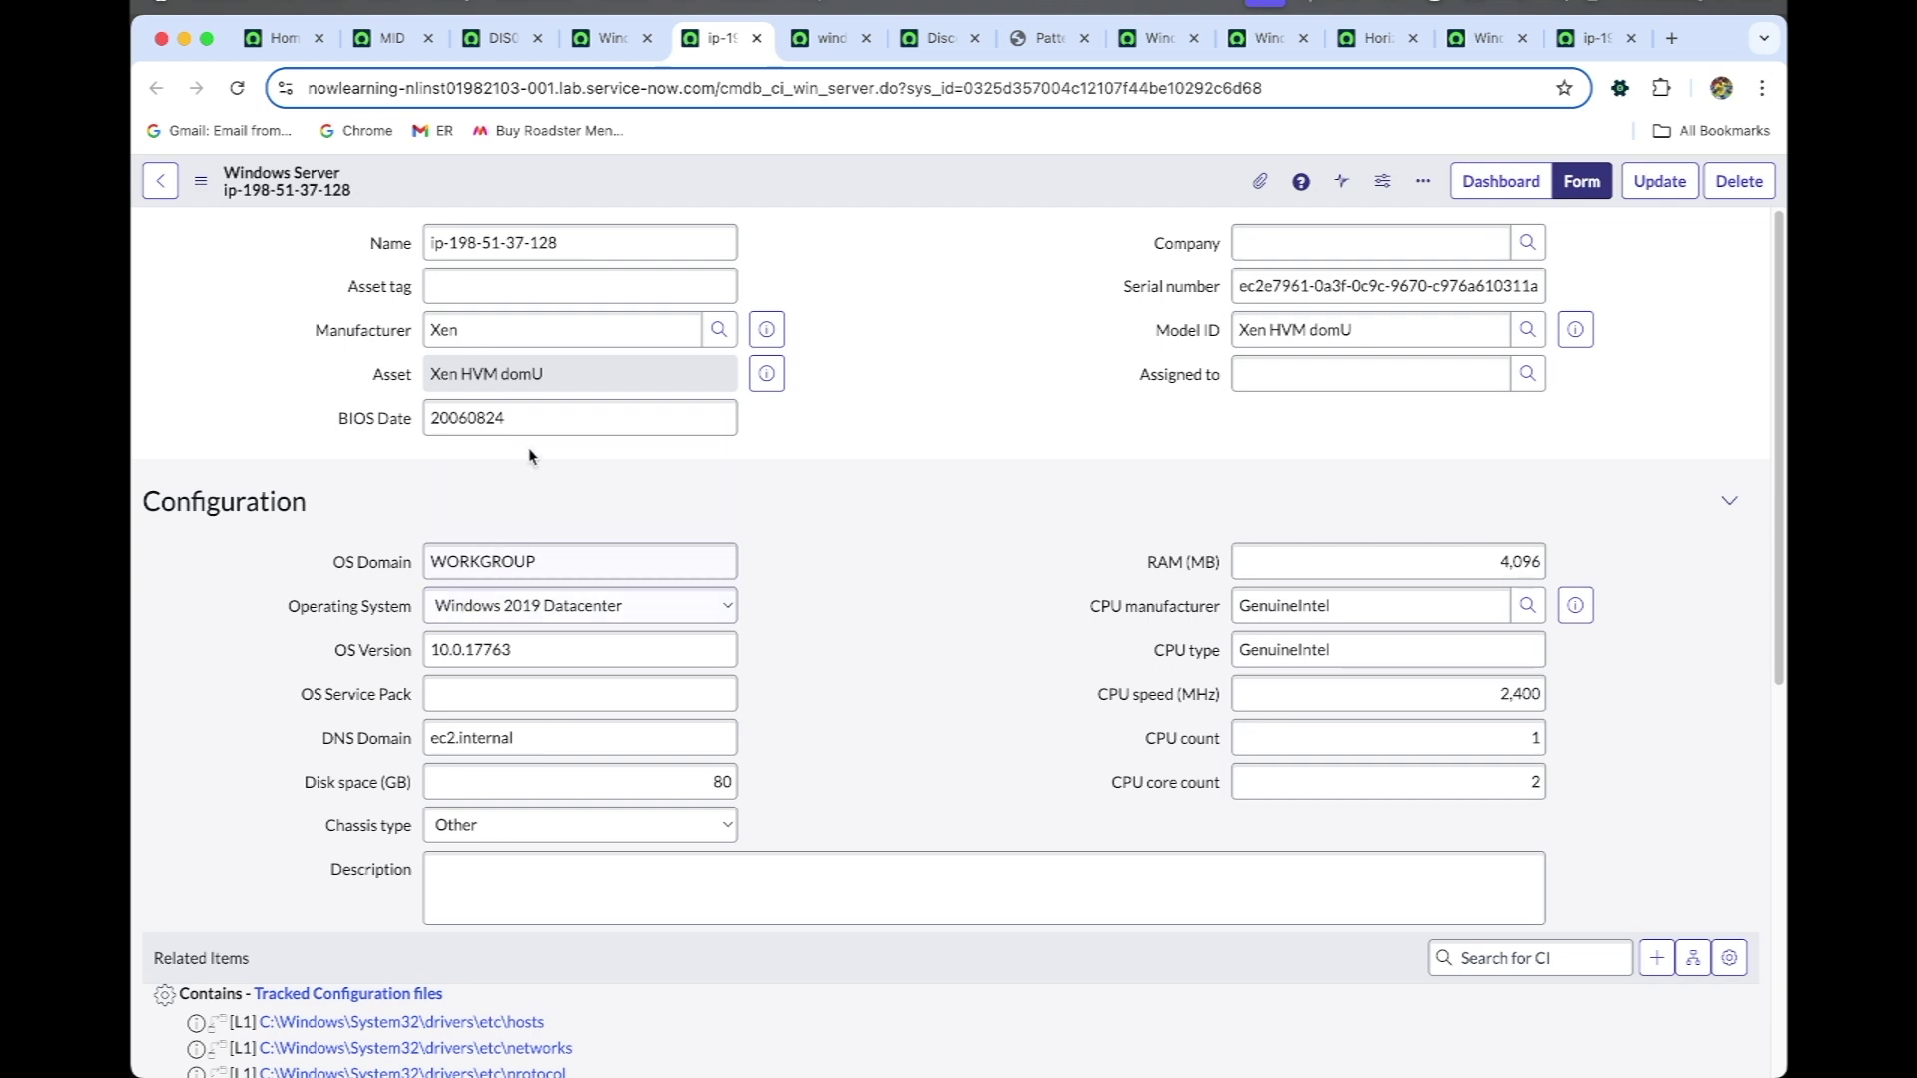
left_click(505, 422)
left_click_drag(507, 423, 379, 434)
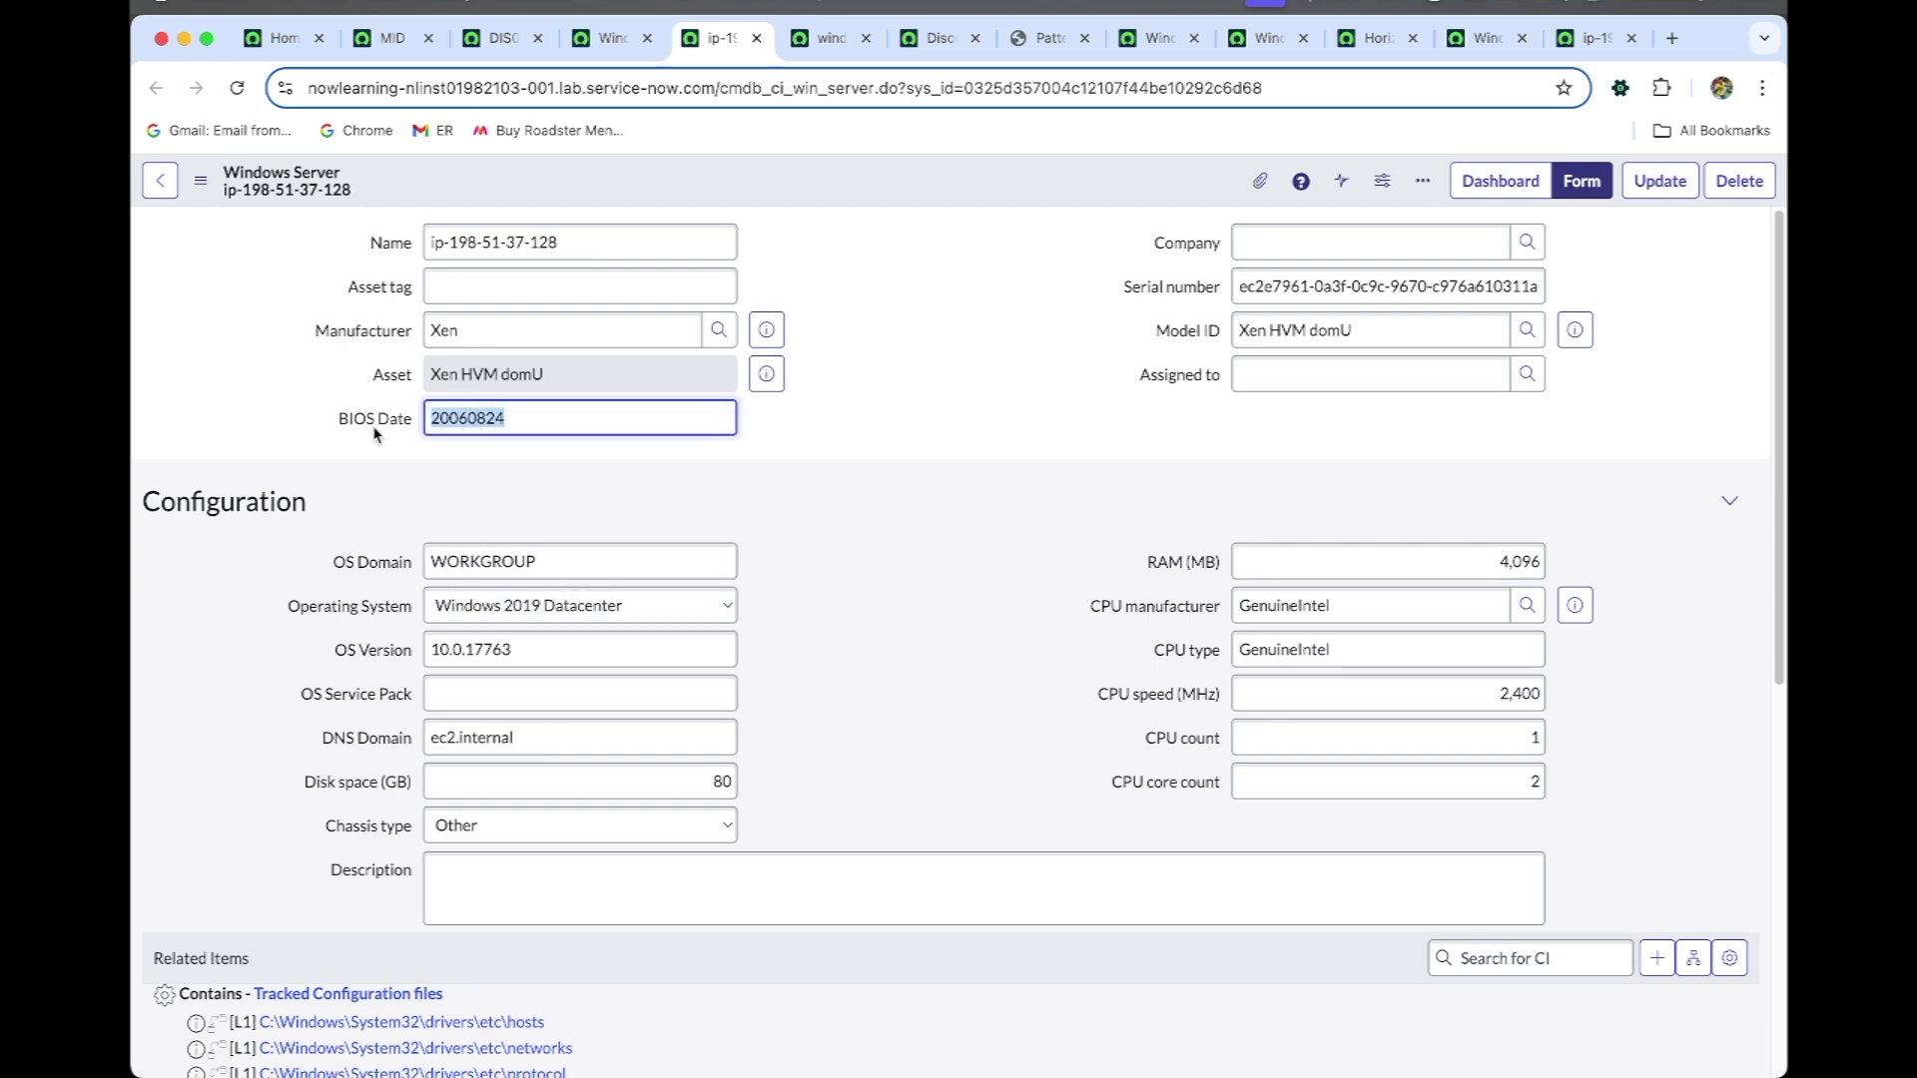
left_click(405, 481)
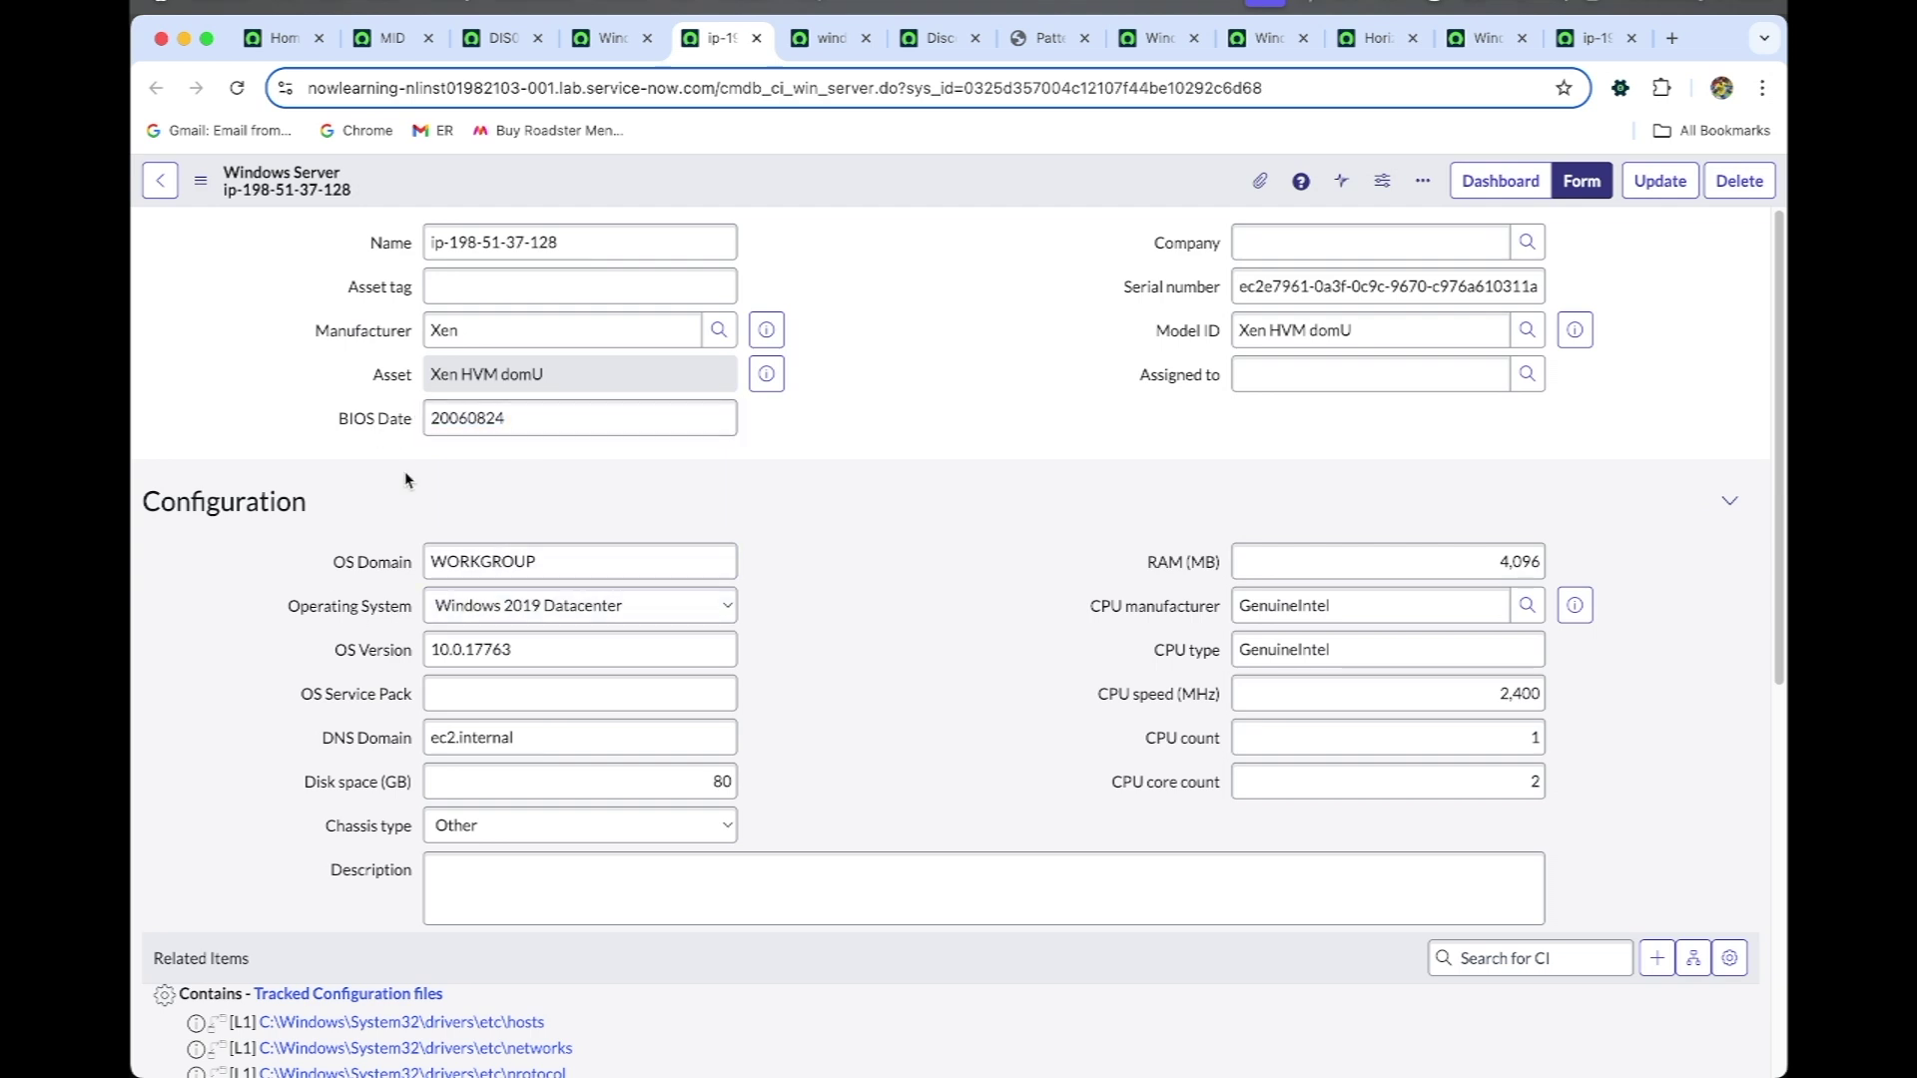